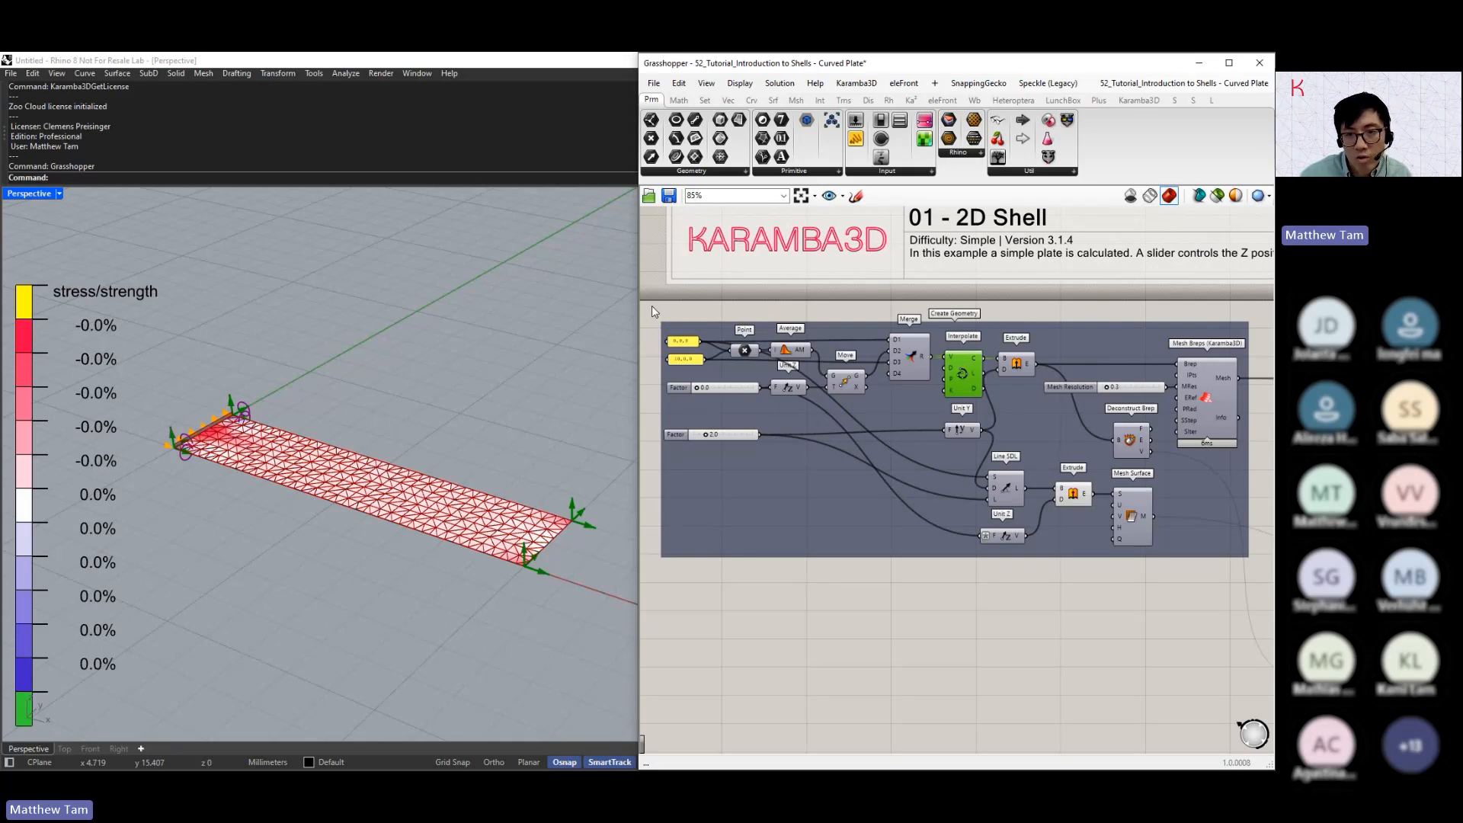
# Restrict the viewport preview to selected components and show the two end points held by the Point component
pyautogui.click(652, 311)
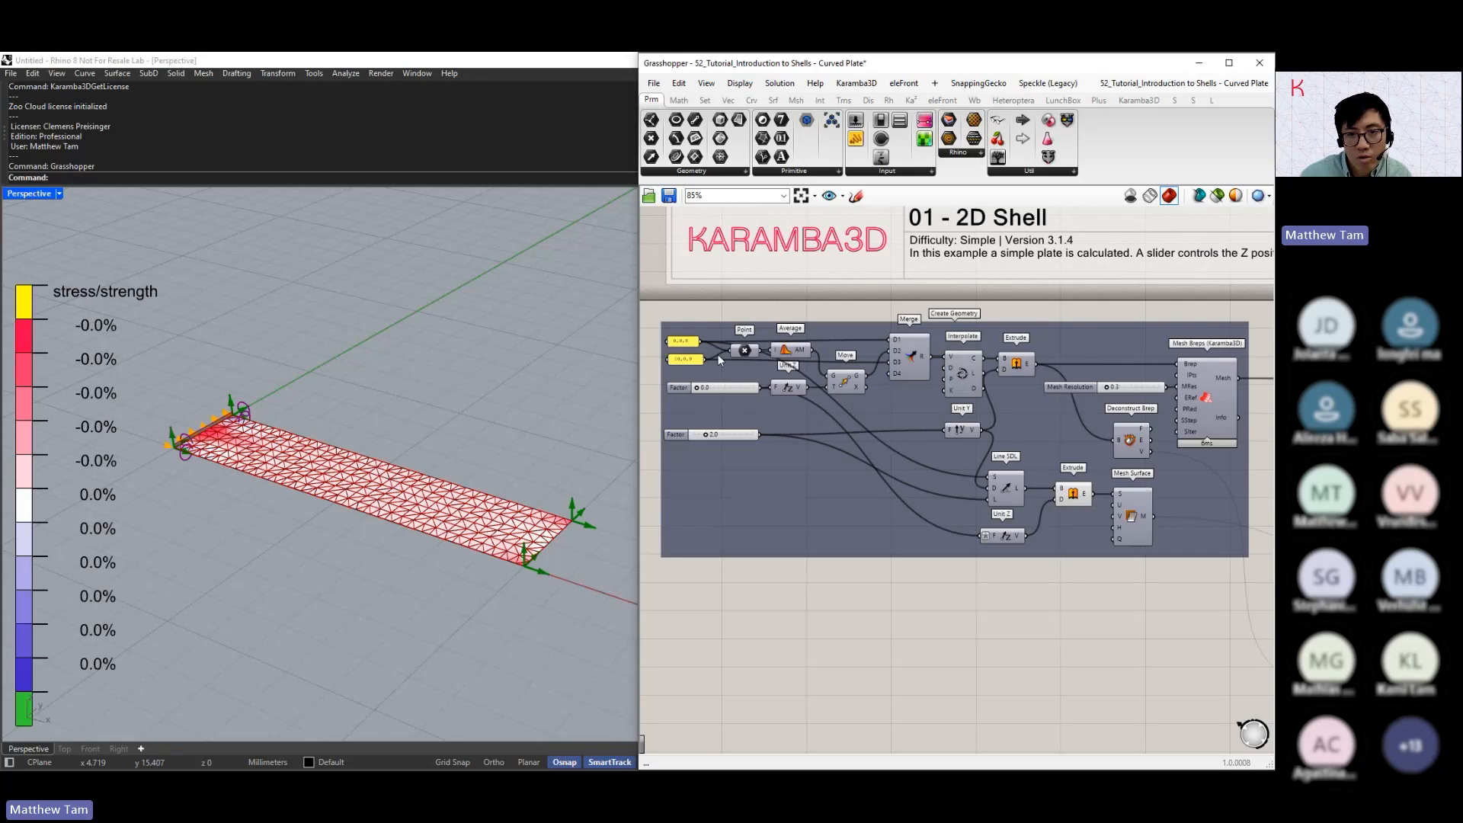
pyautogui.scroll(4, 716, 353)
pyautogui.click(860, 376)
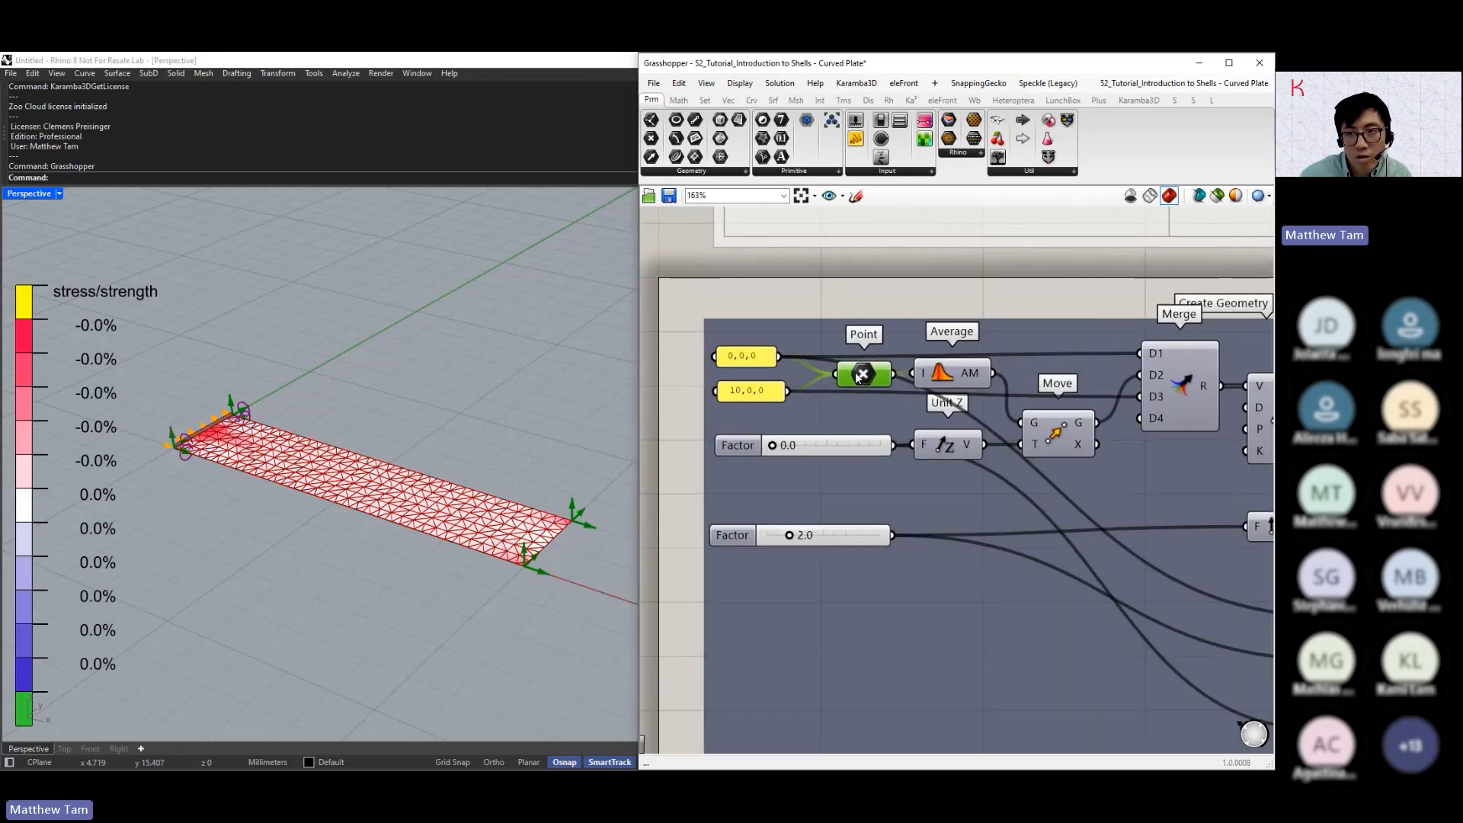
pyautogui.click(1217, 195)
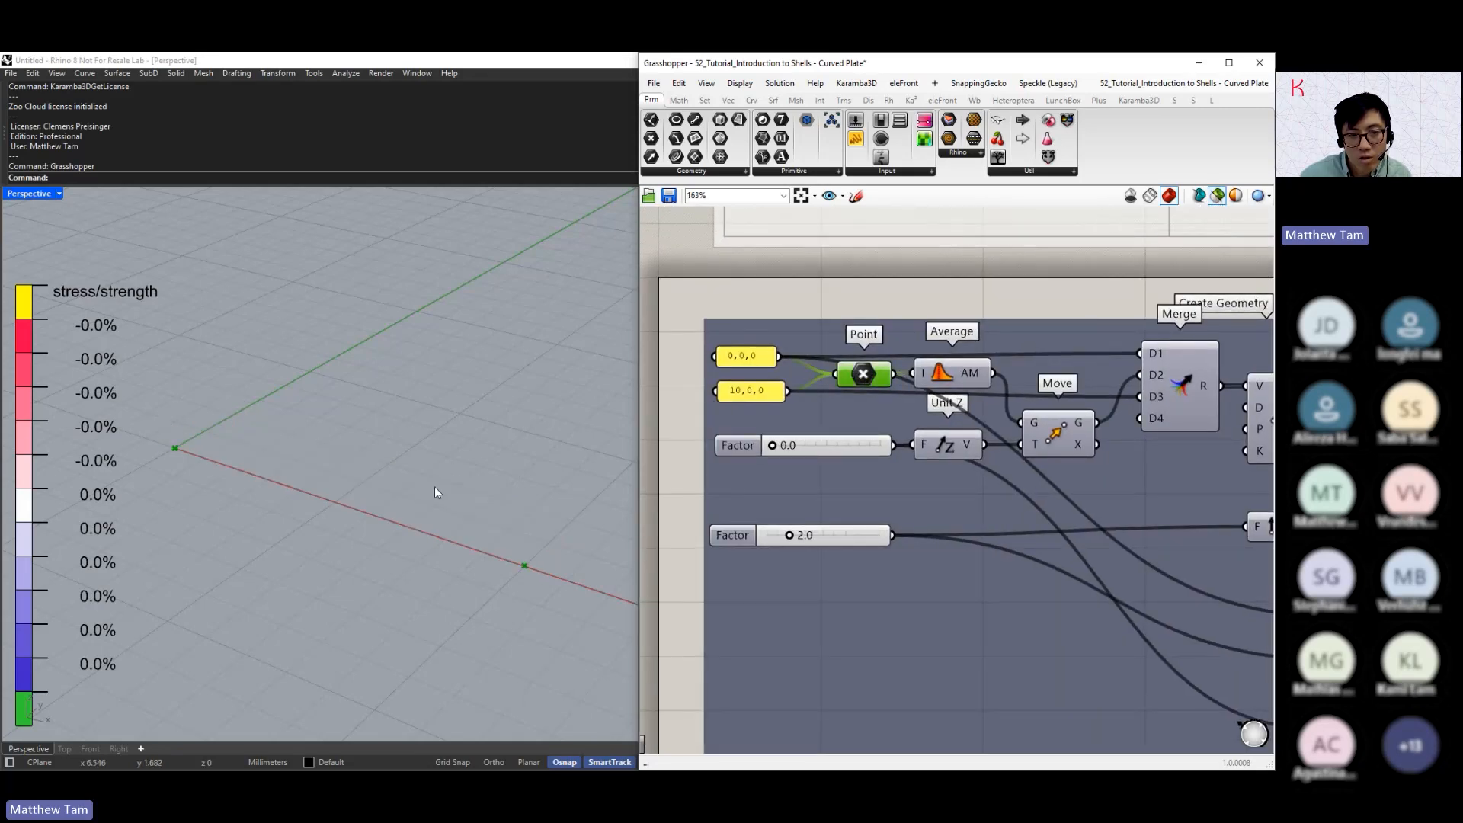
pyautogui.middleClick(435, 486)
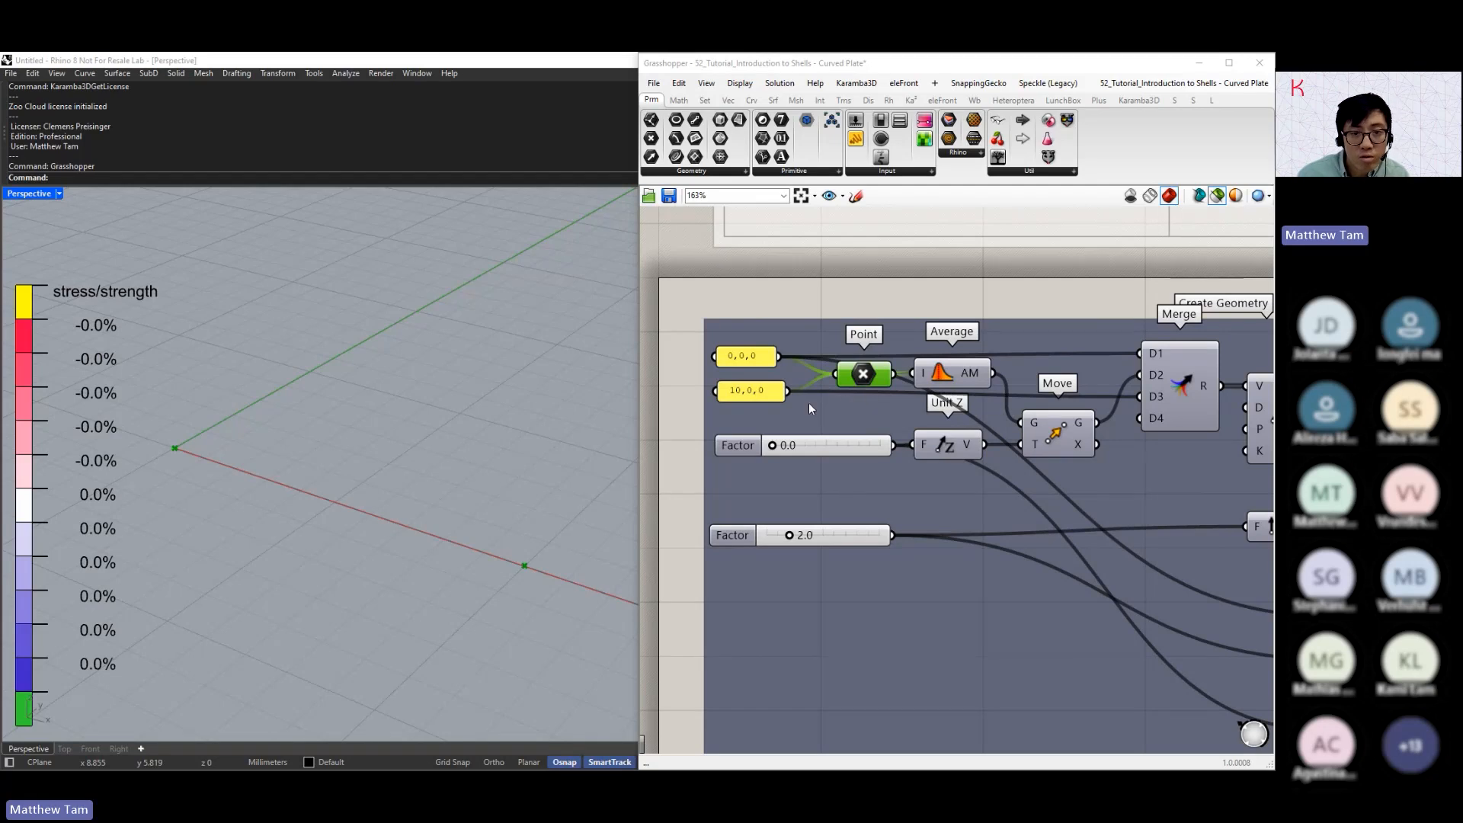
# Preview the averaged midpoint with its moved copy and set the Unit Z factor to 1.1
pyautogui.keyDown('shift'); pyautogui.click(955, 379); pyautogui.keyUp('shift')
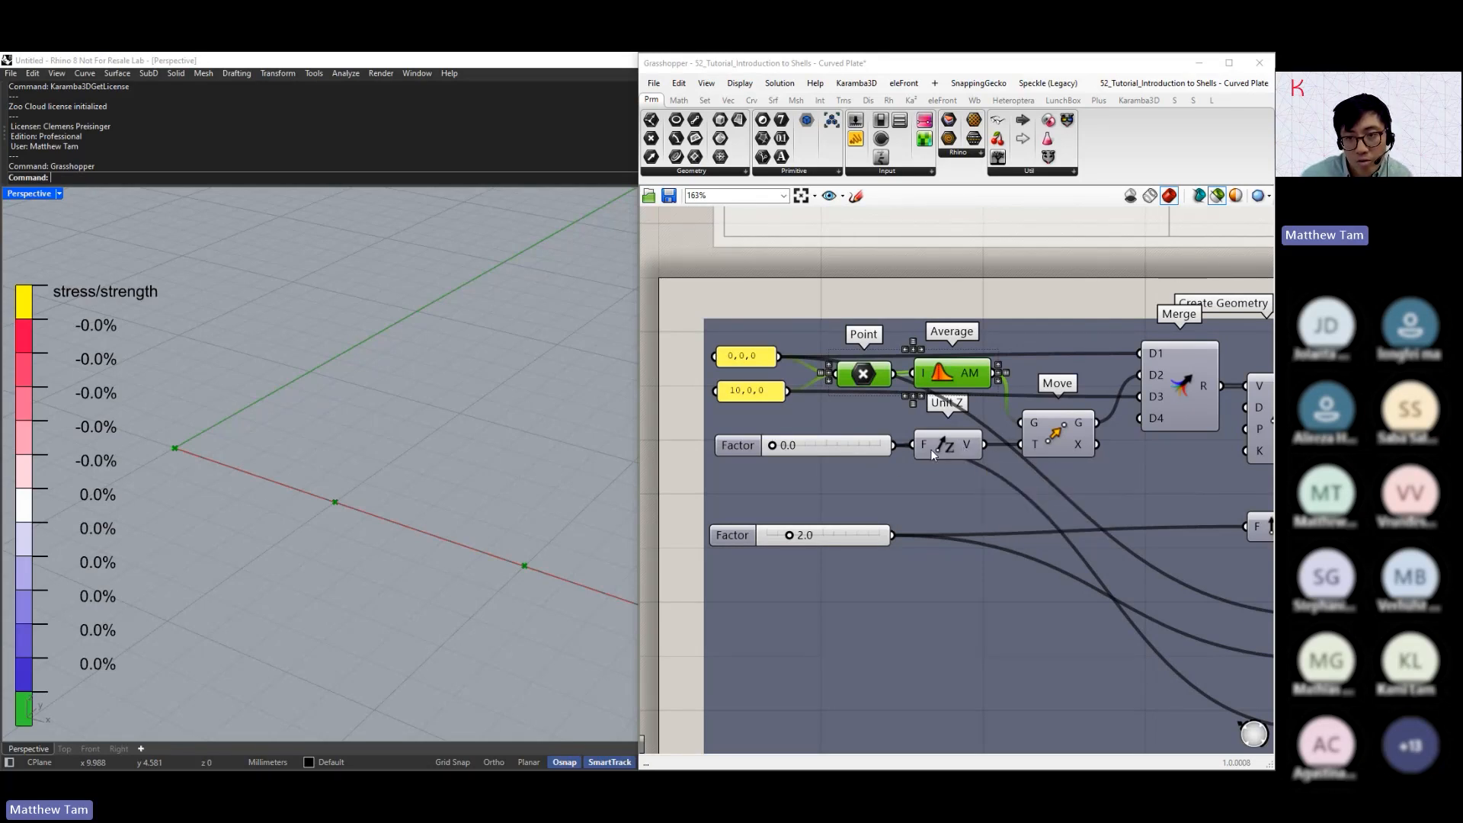
pyautogui.keyDown('shift'); pyautogui.click(1058, 441); pyautogui.keyUp('shift')
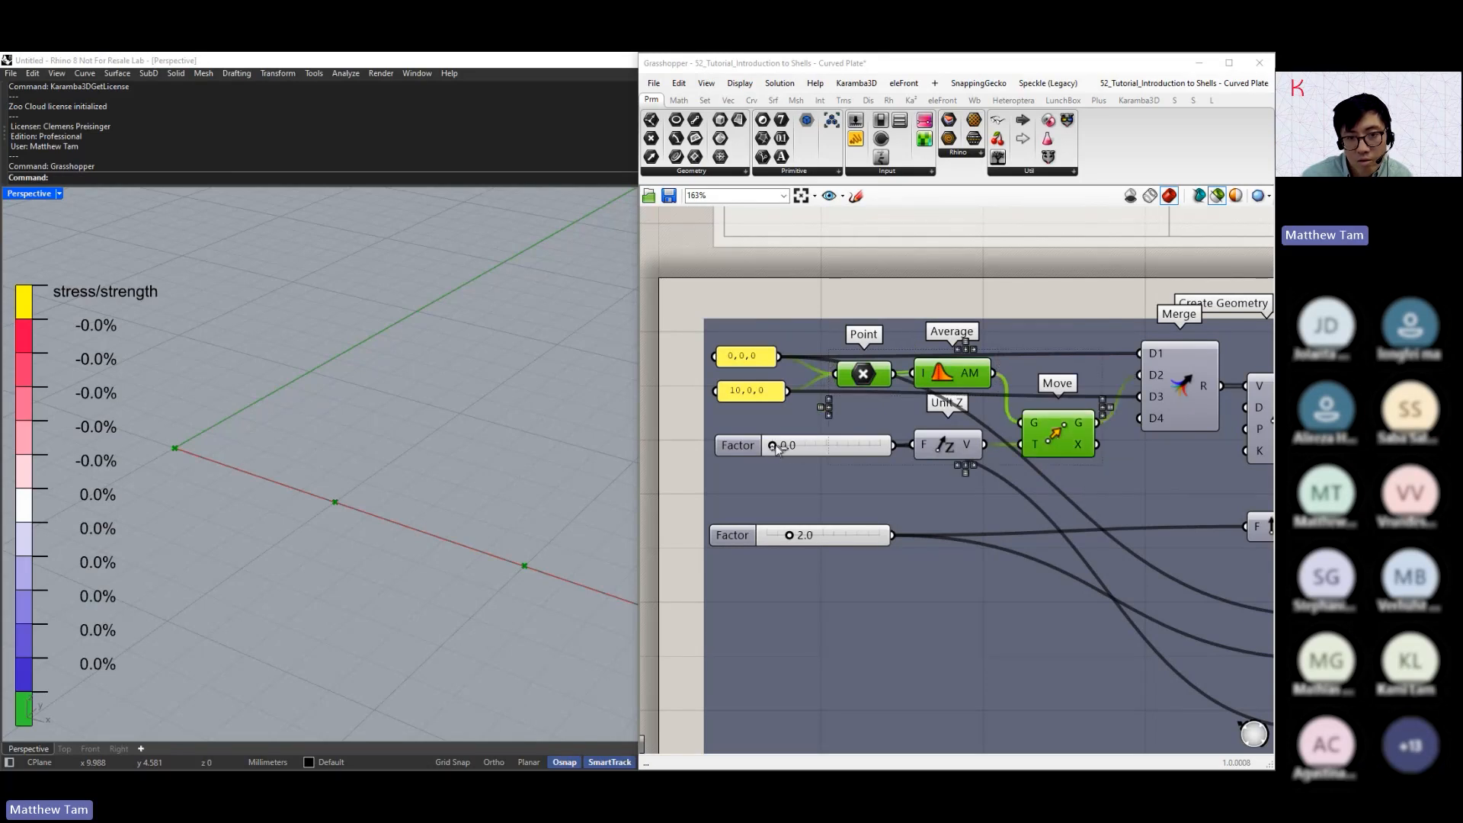
pyautogui.moveTo(774, 445)
pyautogui.mouseDown()
pyautogui.moveTo(810, 455)
pyautogui.moveTo(758, 441)
pyautogui.moveTo(800, 458)
pyautogui.mouseUp()
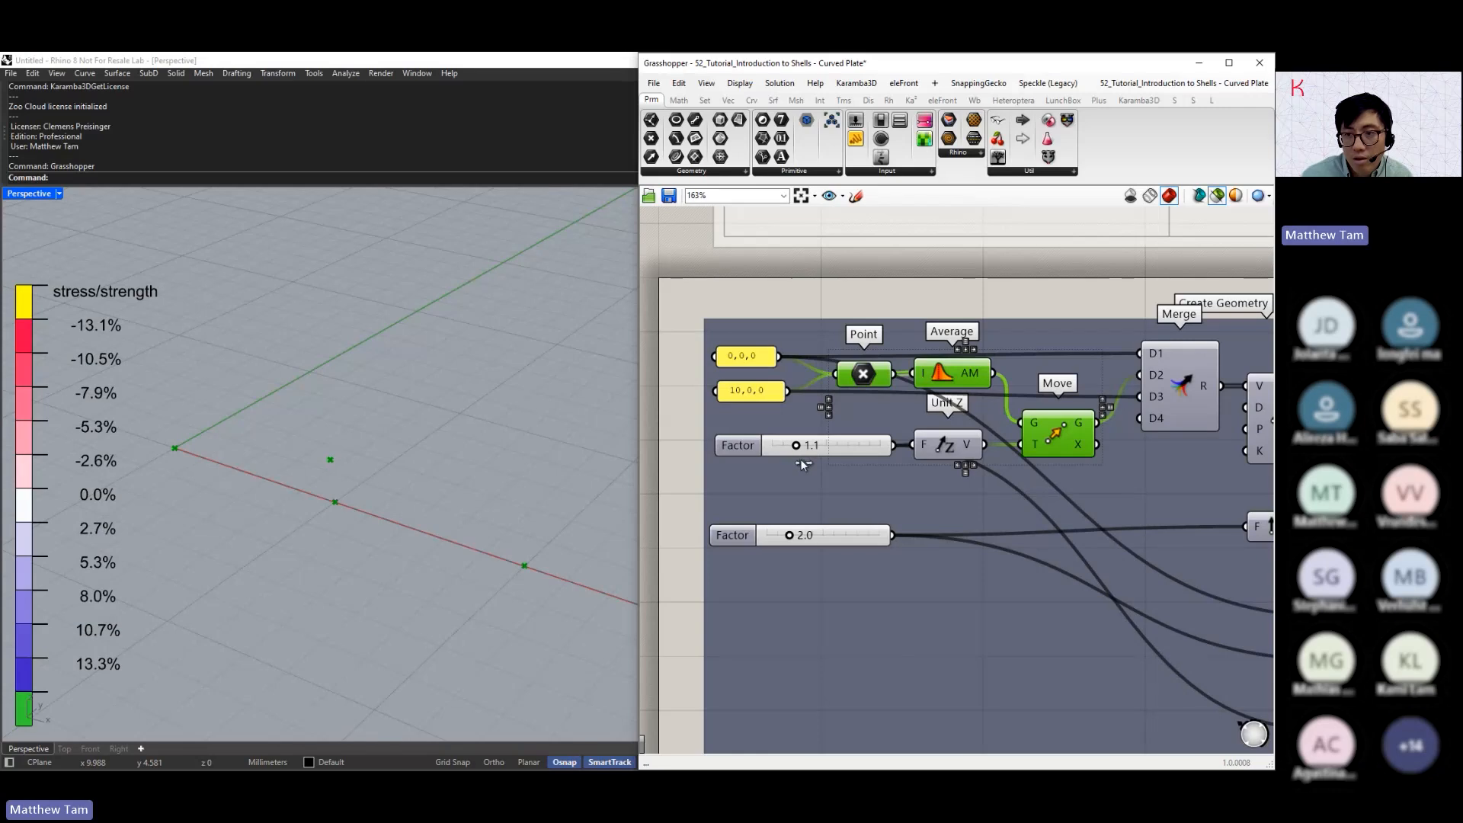
# Preview the merged points and the curve interpolated through them
pyautogui.click(1178, 386)
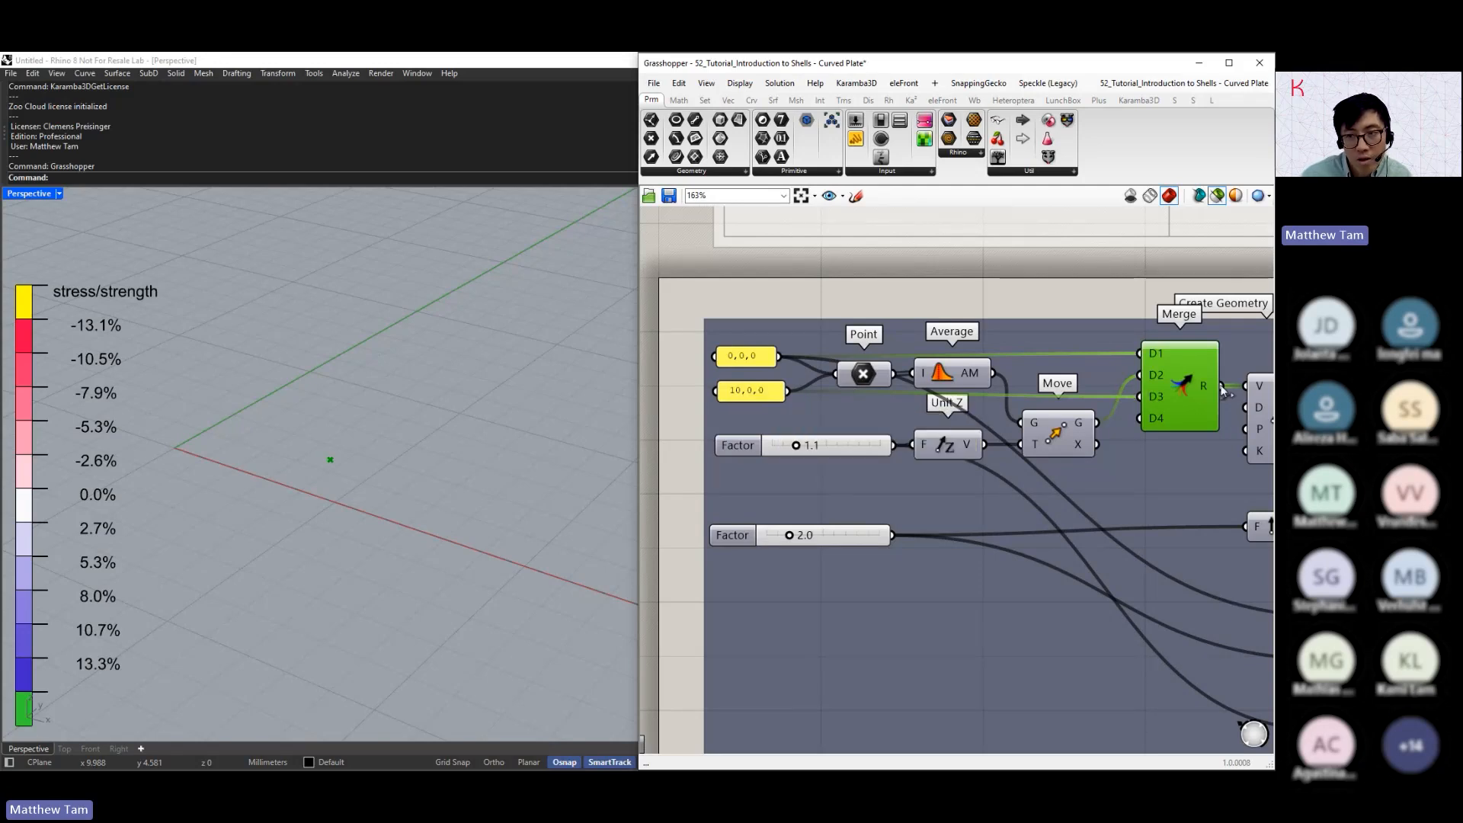
pyautogui.moveTo(1185, 383); pyautogui.dragTo(1107, 383, button='right')
pyautogui.click(1203, 420)
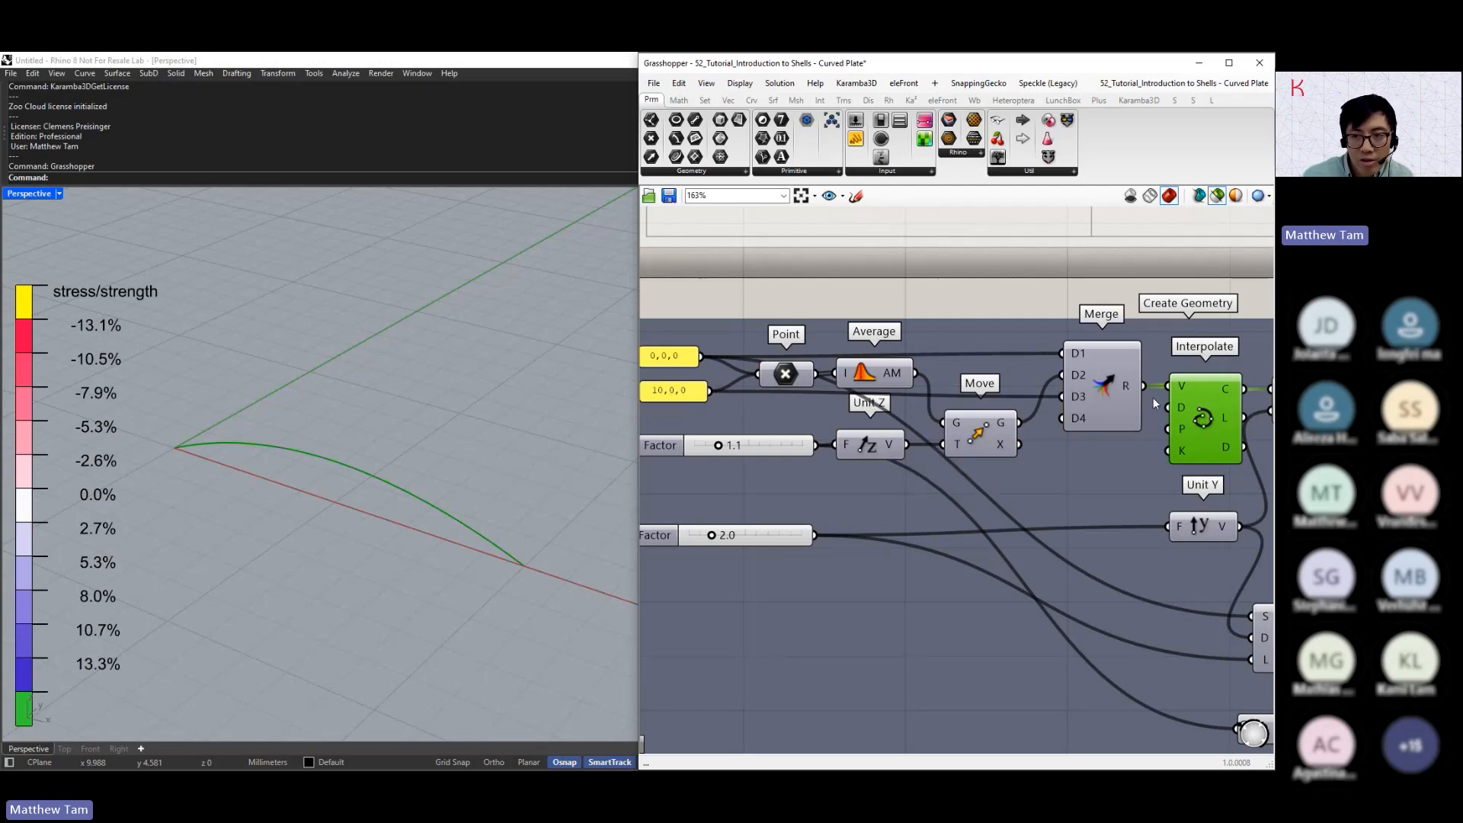
pyautogui.moveTo(1171, 411); pyautogui.dragTo(1177, 418, button='right')
pyautogui.scroll(-2, 1168, 411)
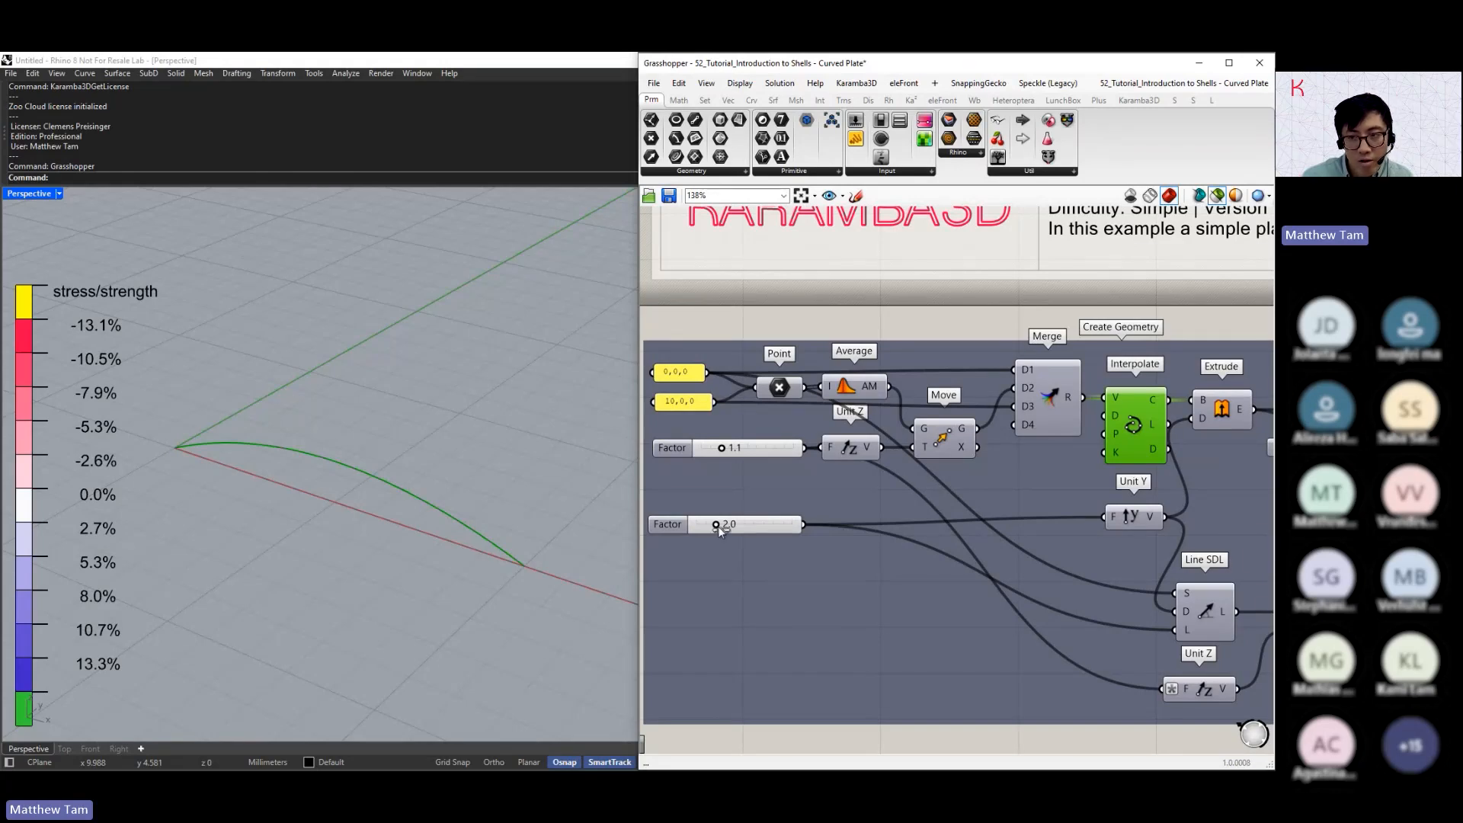
# Preview the surface extruded from the interpolated curve and set the Unit Z factor to 0.0
pyautogui.click(1226, 413)
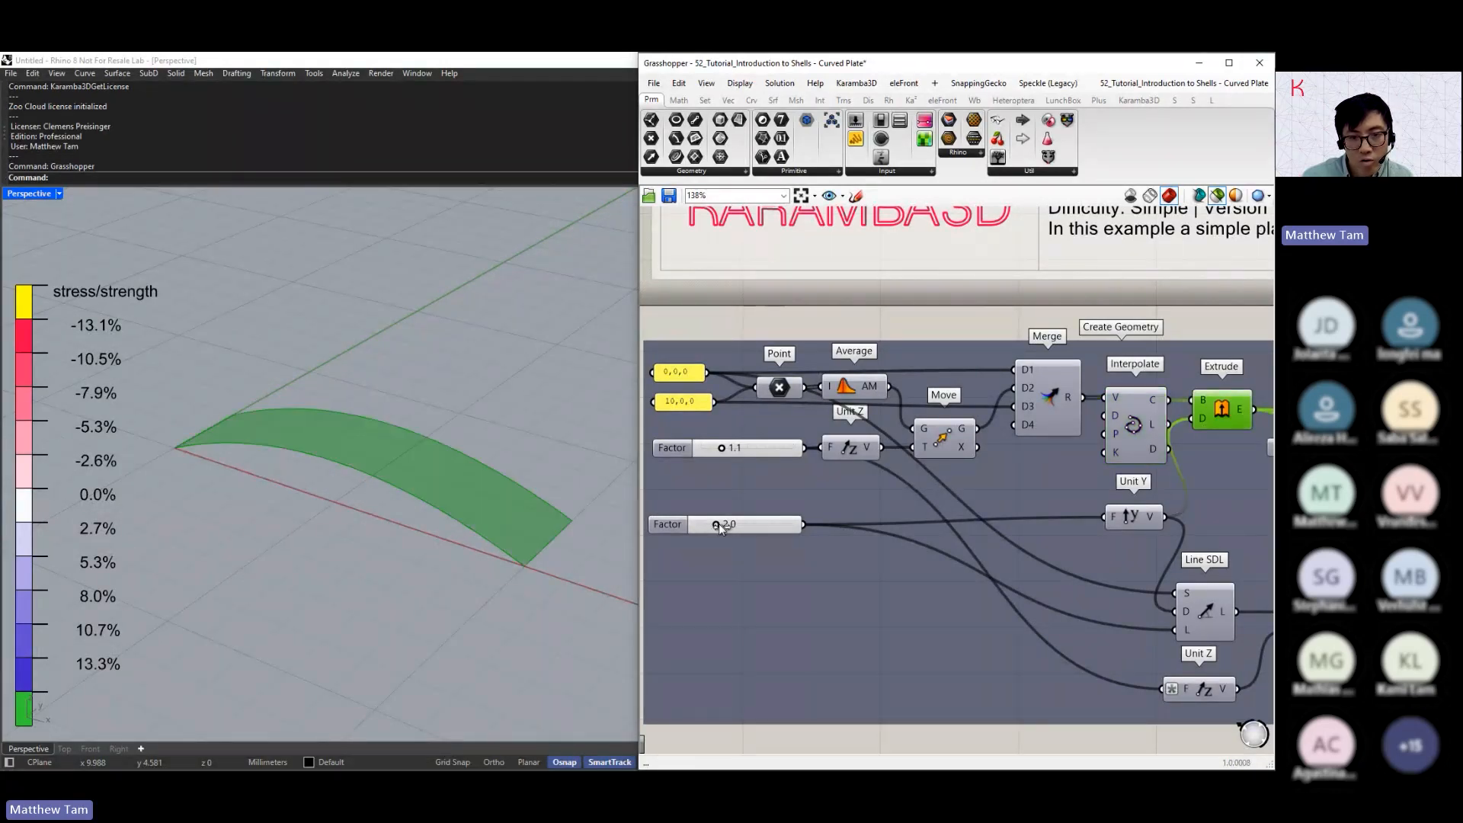
pyautogui.moveTo(721, 527)
pyautogui.mouseDown()
pyautogui.moveTo(739, 527)
pyautogui.moveTo(718, 527)
pyautogui.mouseUp()
pyautogui.moveTo(720, 448); pyautogui.dragTo(700, 449)
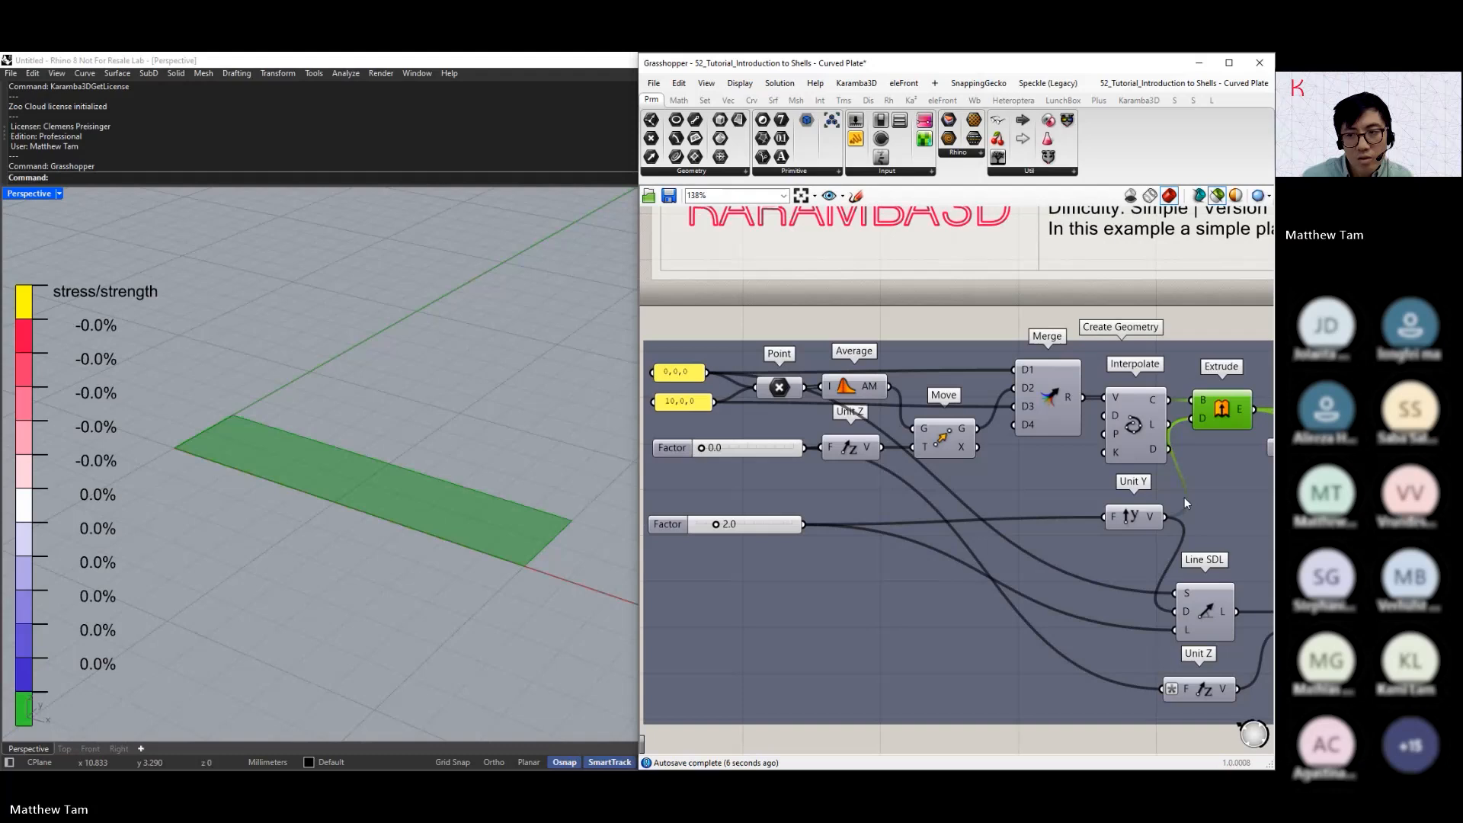
# Look up the Karamba3D utility components and preview the plate mesh produced by Mesh Breps
pyautogui.moveTo(1184, 503); pyautogui.dragTo(821, 488, button='right')
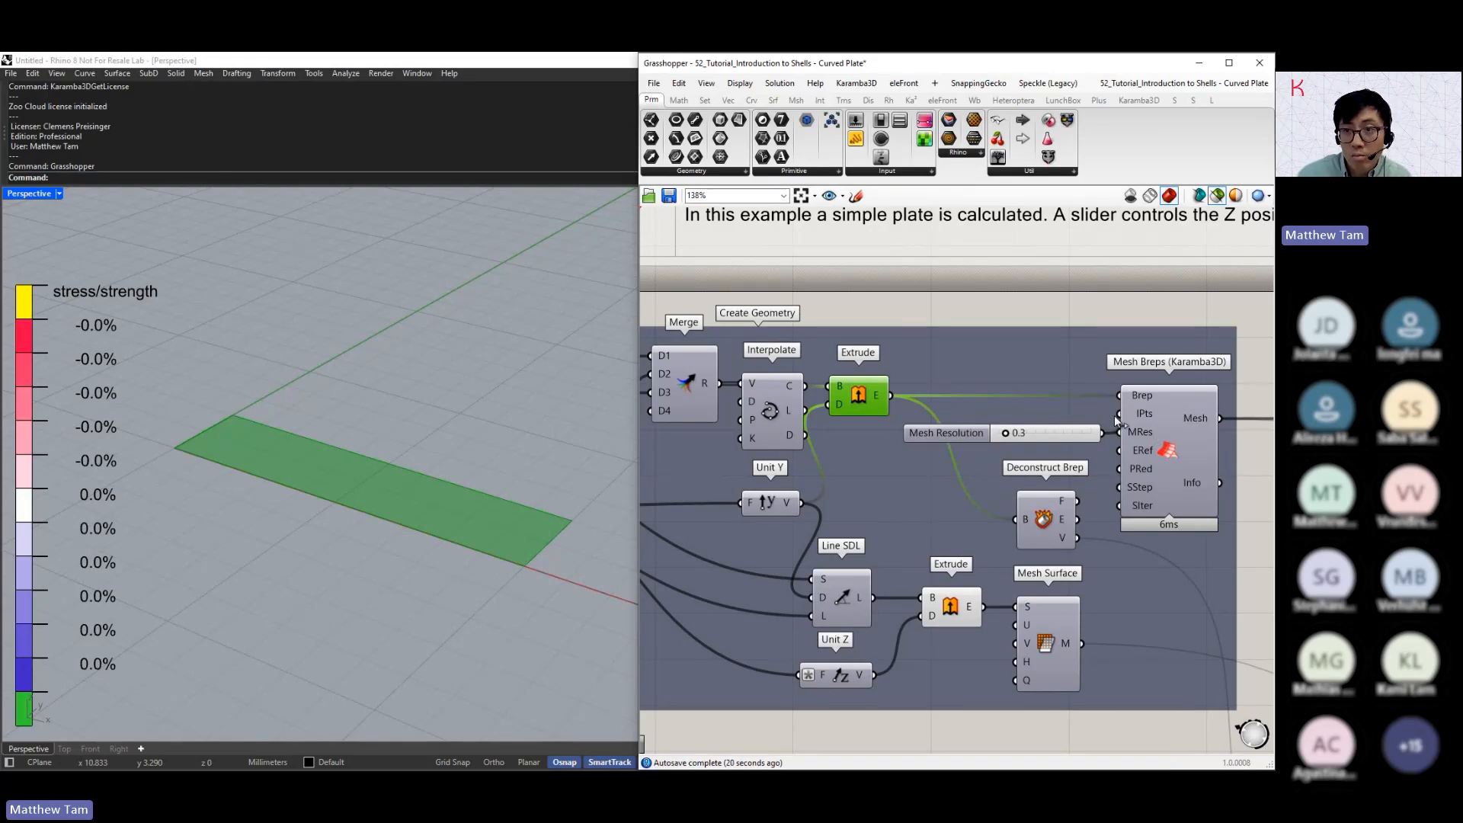
pyautogui.click(1138, 100)
pyautogui.click(1219, 173)
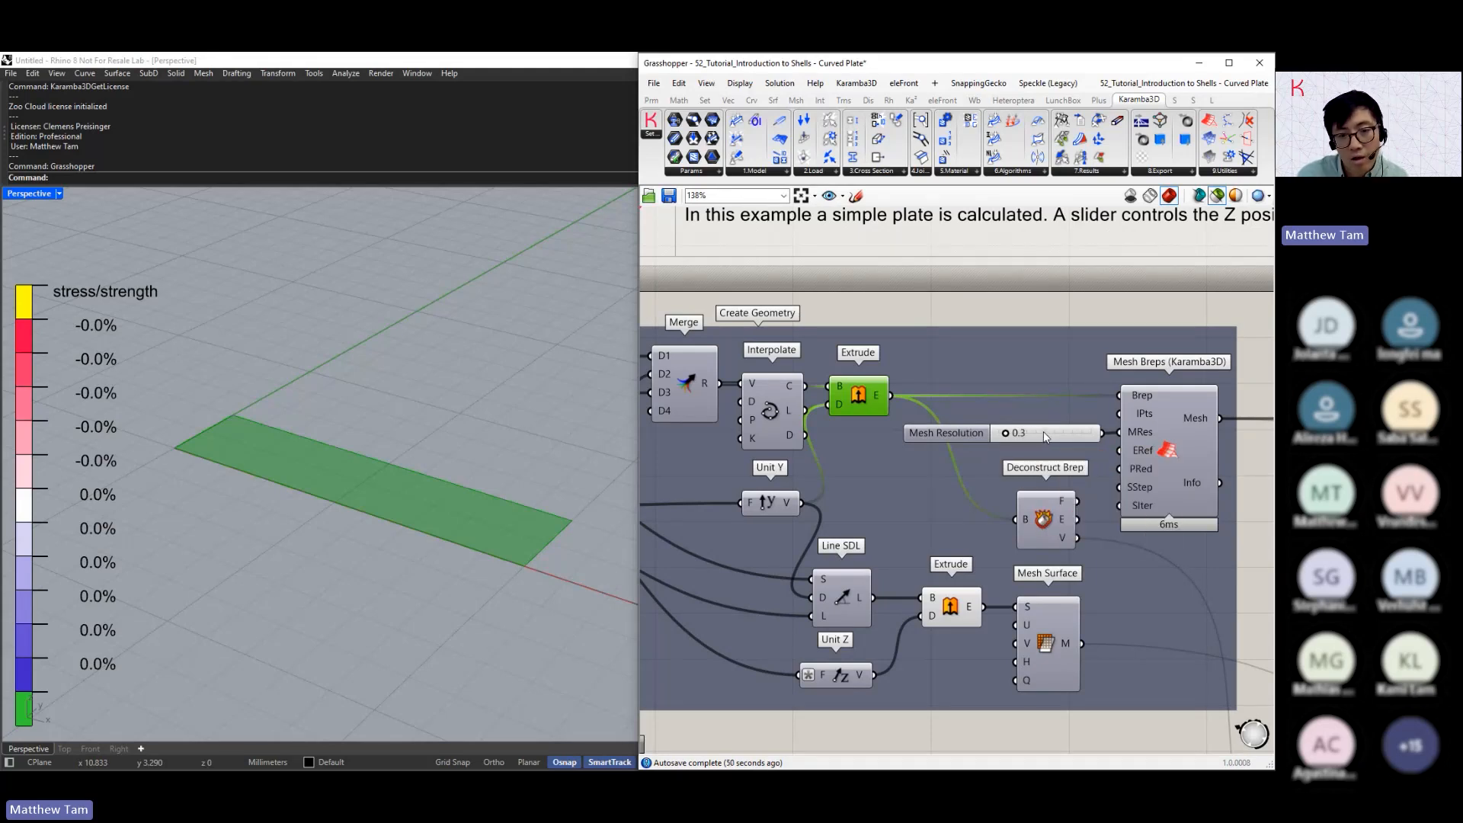
pyautogui.click(1163, 436)
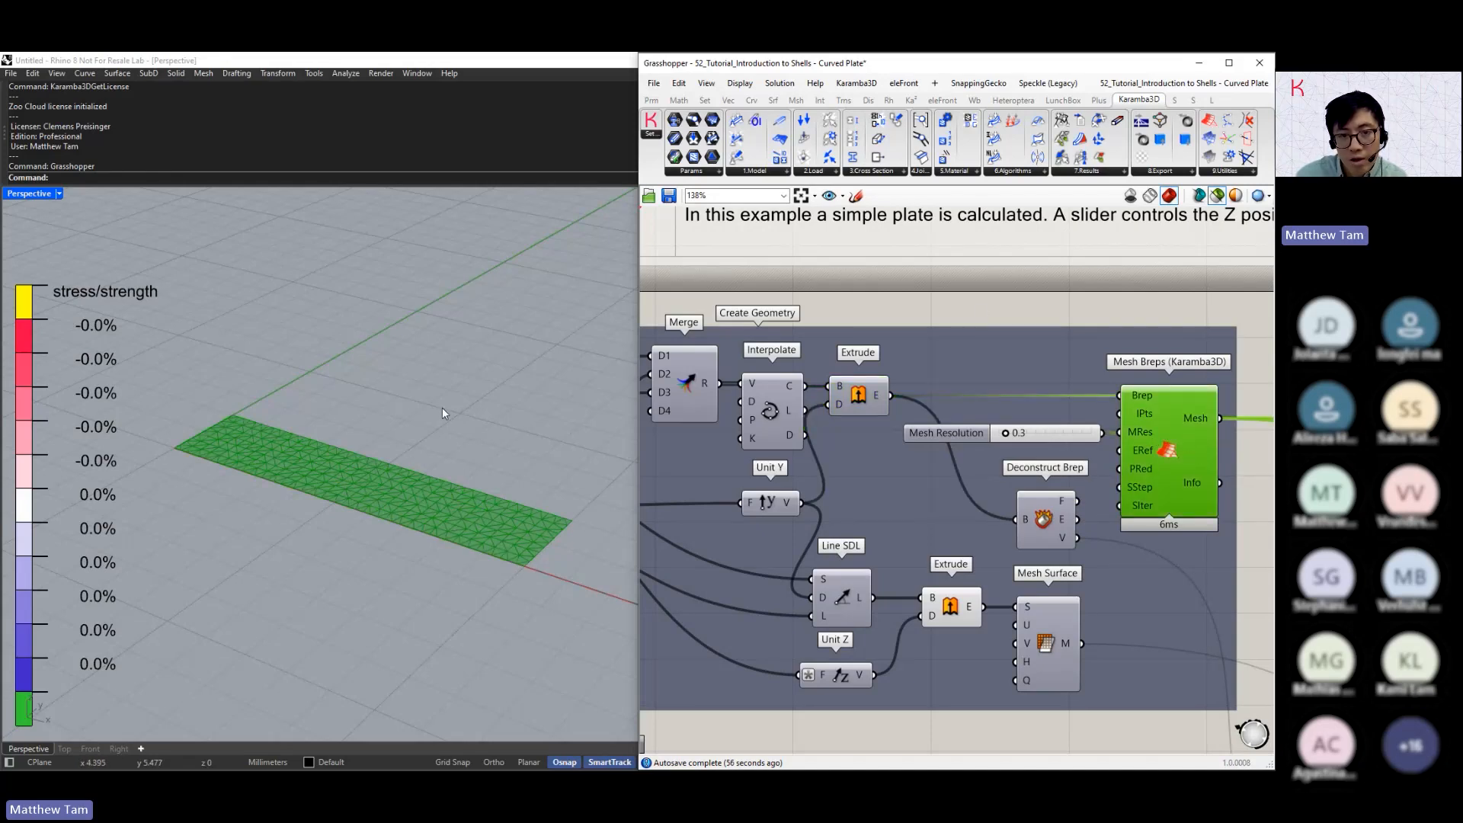
pyautogui.scroll(2, 394, 492)
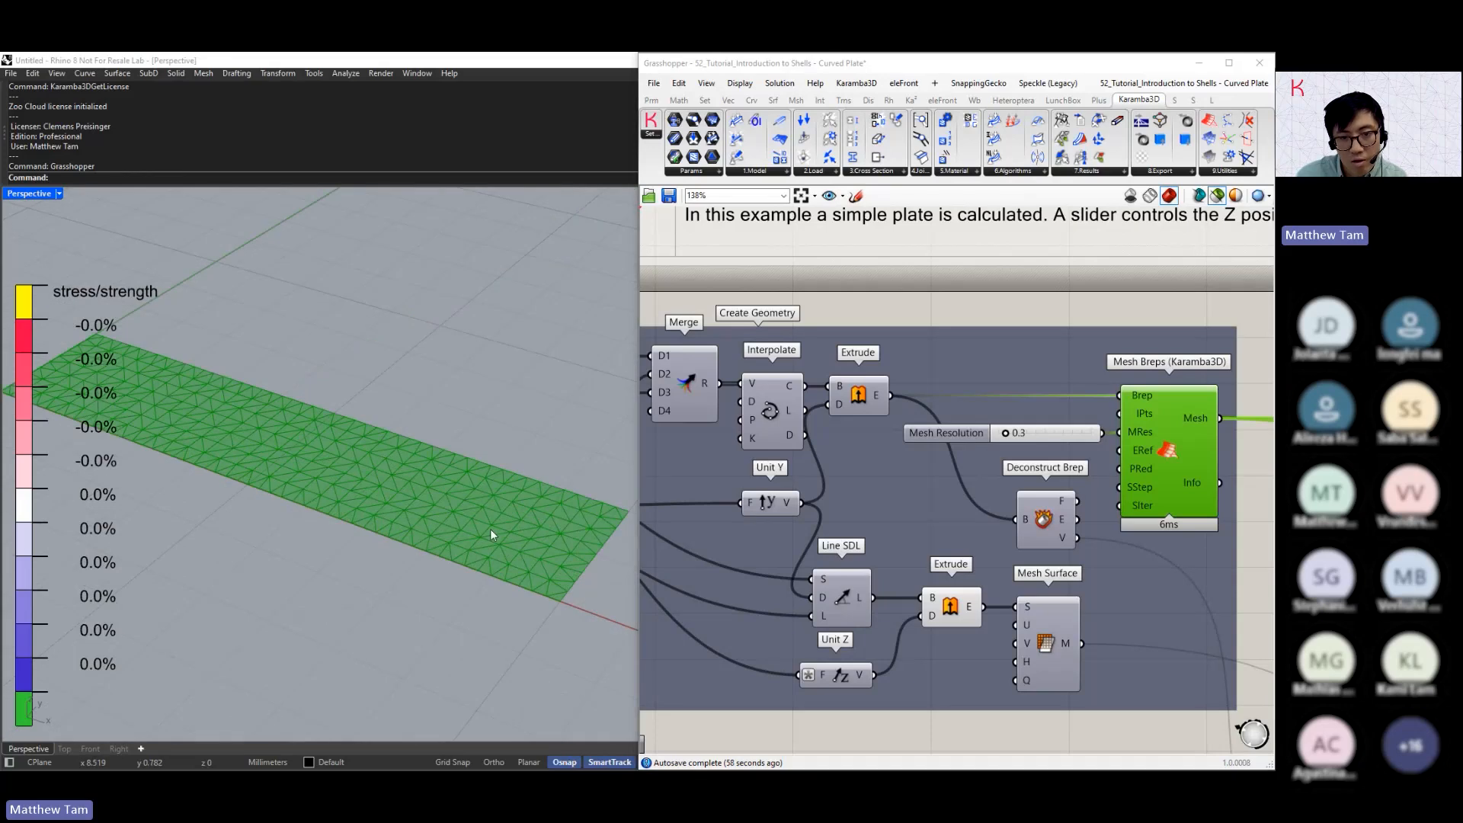
# Turn the preview of mesh edges off and back on
pyautogui.click(739, 83)
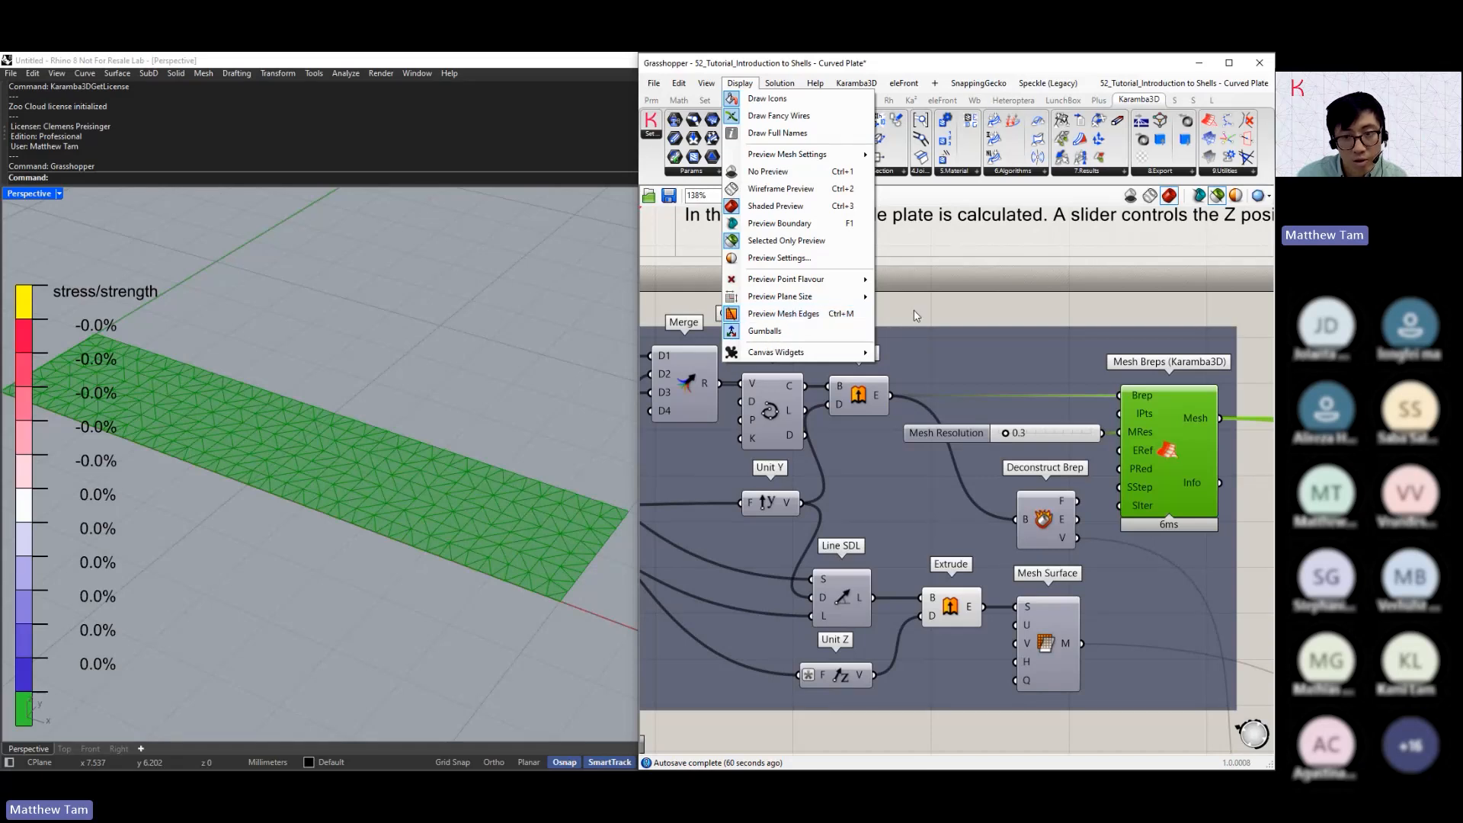
pyautogui.click(857, 316)
pyautogui.click(739, 83)
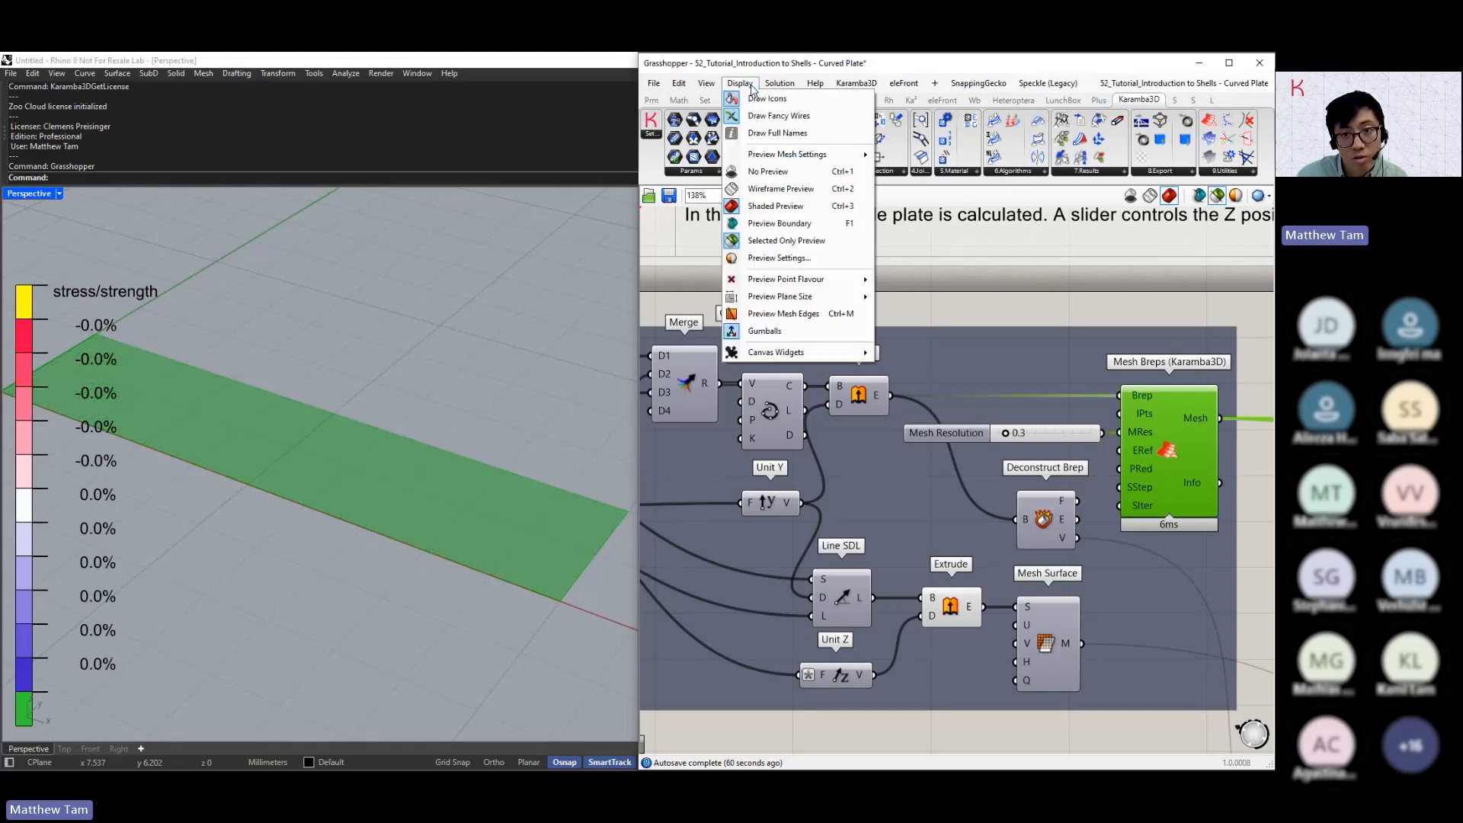
pyautogui.click(775, 312)
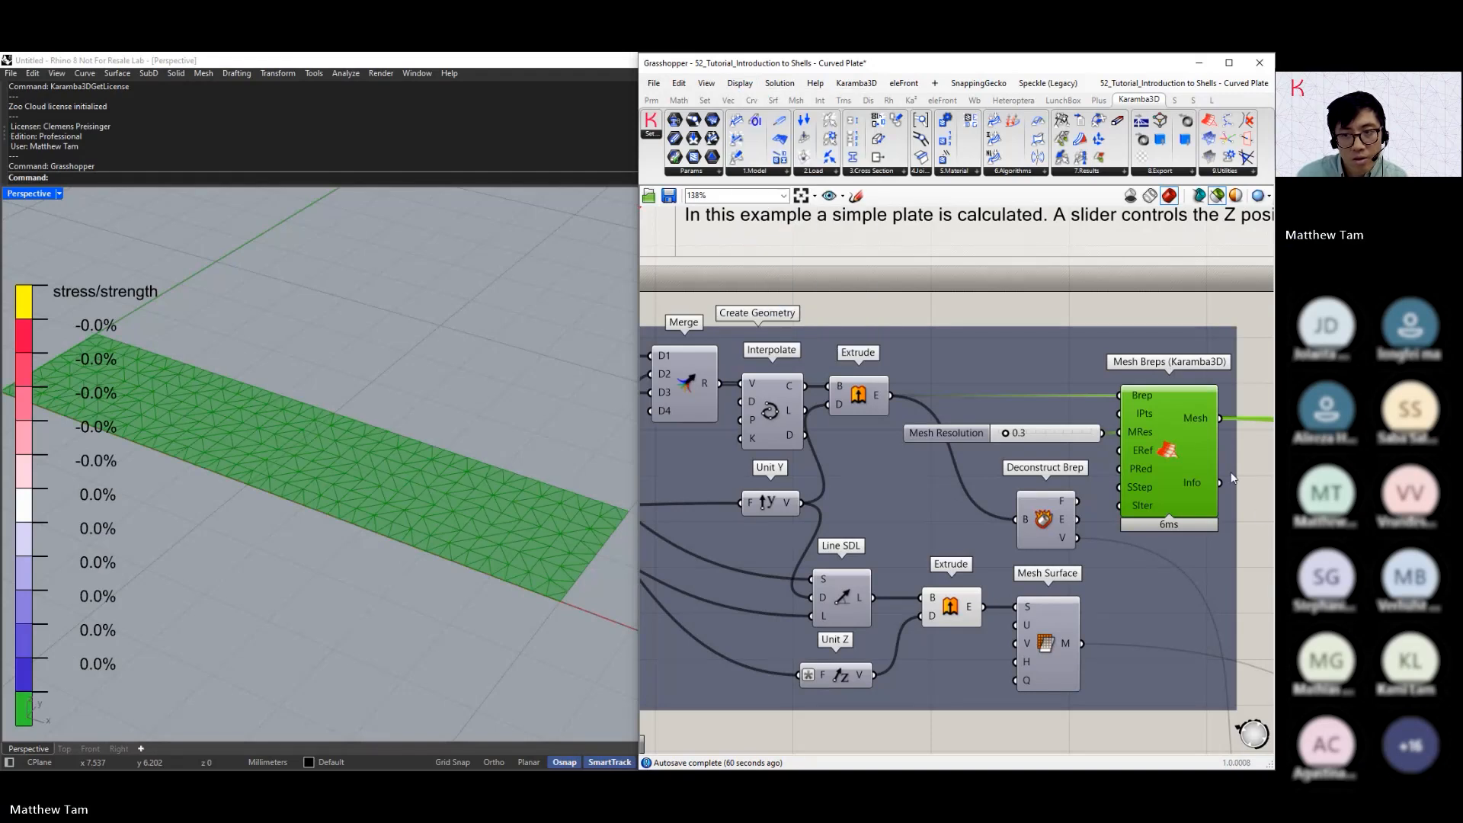
# Follow the mesh output to the shell element definition and review the section types offered by the Cross-section component, keeping Shell Const
pyautogui.moveTo(1234, 477); pyautogui.dragTo(949, 410, button='right')
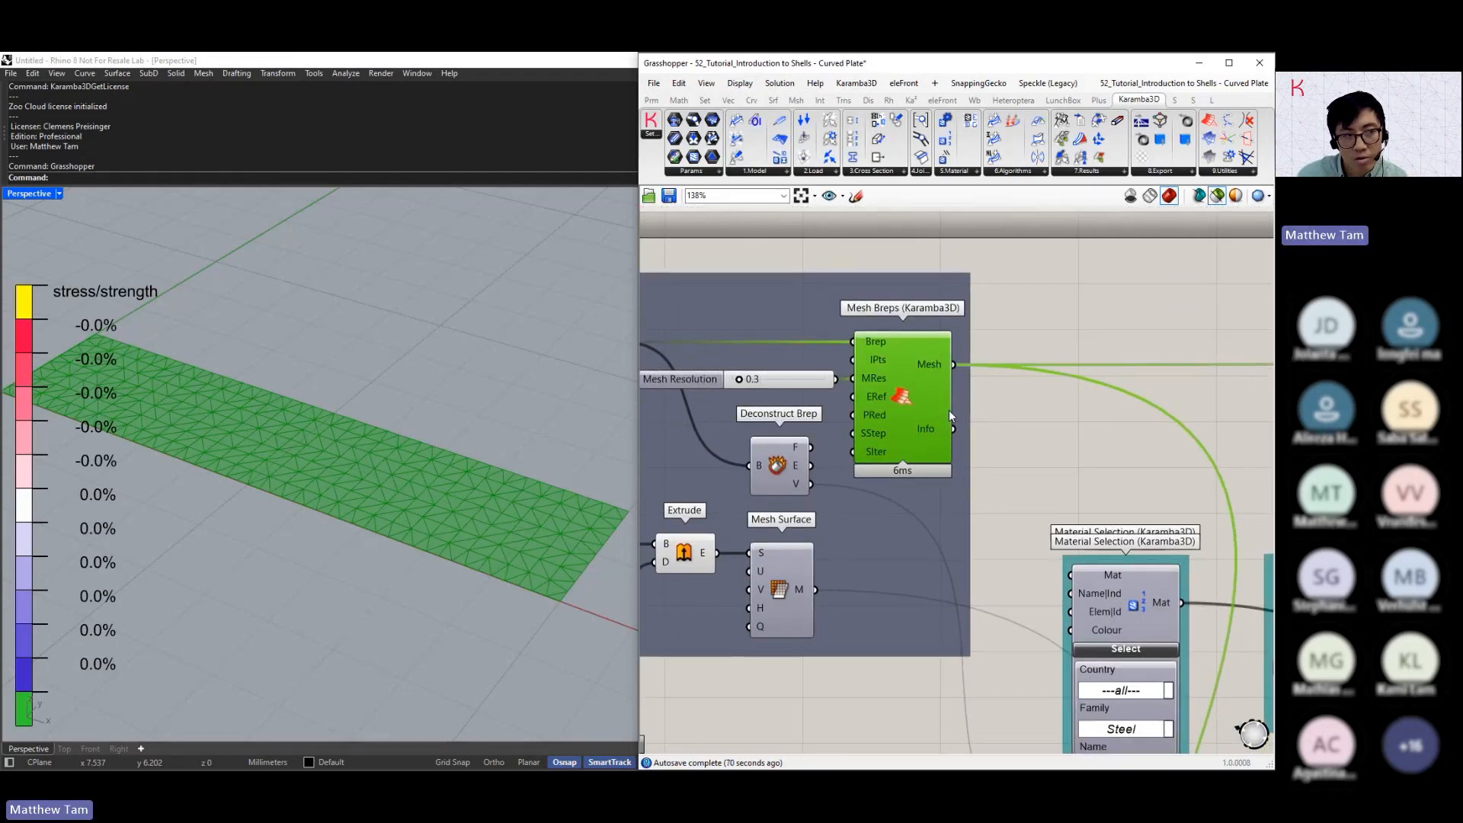
pyautogui.moveTo(1041, 384); pyautogui.dragTo(931, 381, button='right')
pyautogui.scroll(-2, 931, 381)
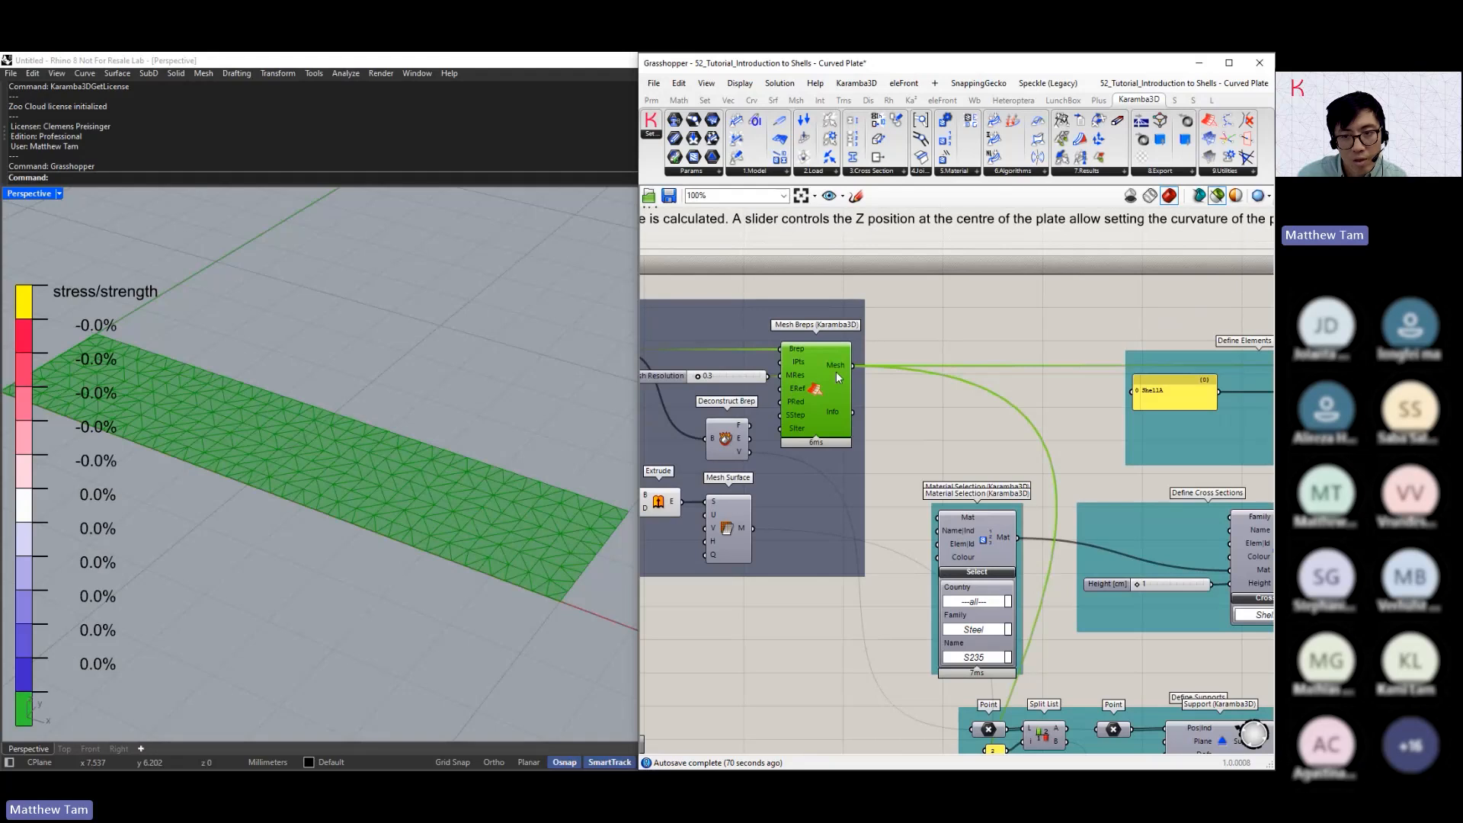
pyautogui.moveTo(835, 372)
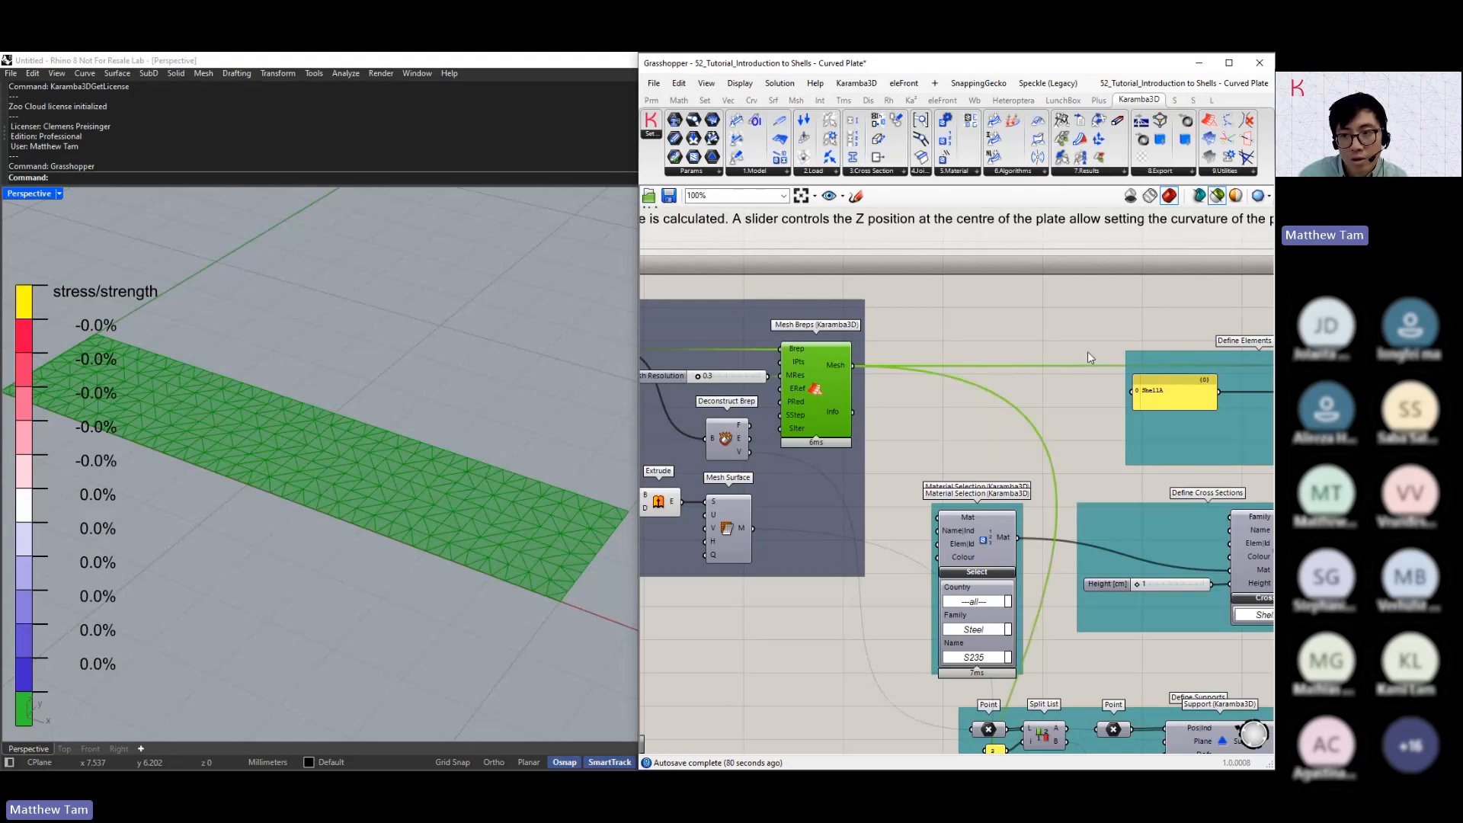
pyautogui.moveTo(1087, 351); pyautogui.dragTo(847, 346, button='right')
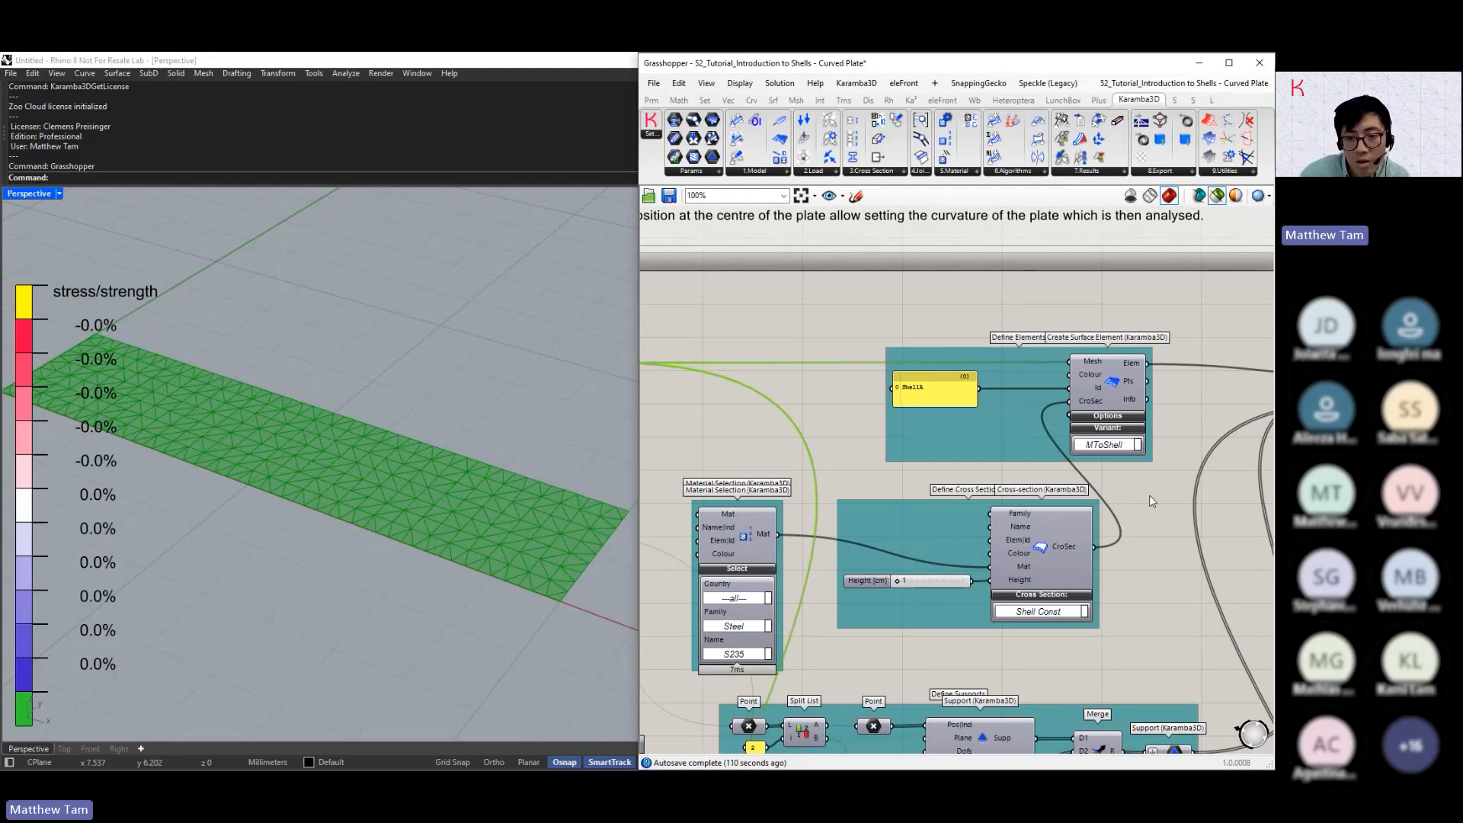
pyautogui.click(1052, 554)
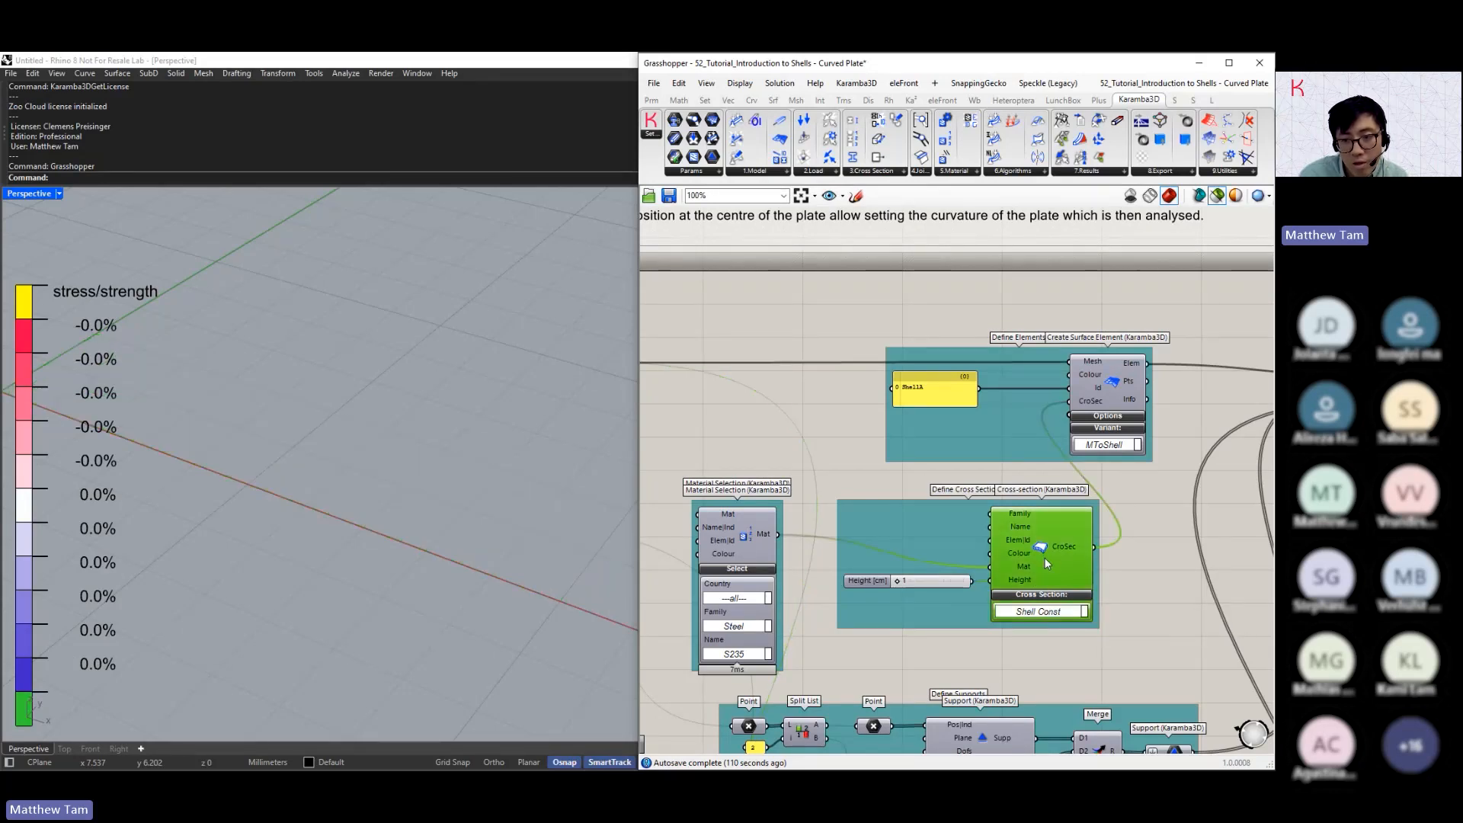
pyautogui.click(1048, 611)
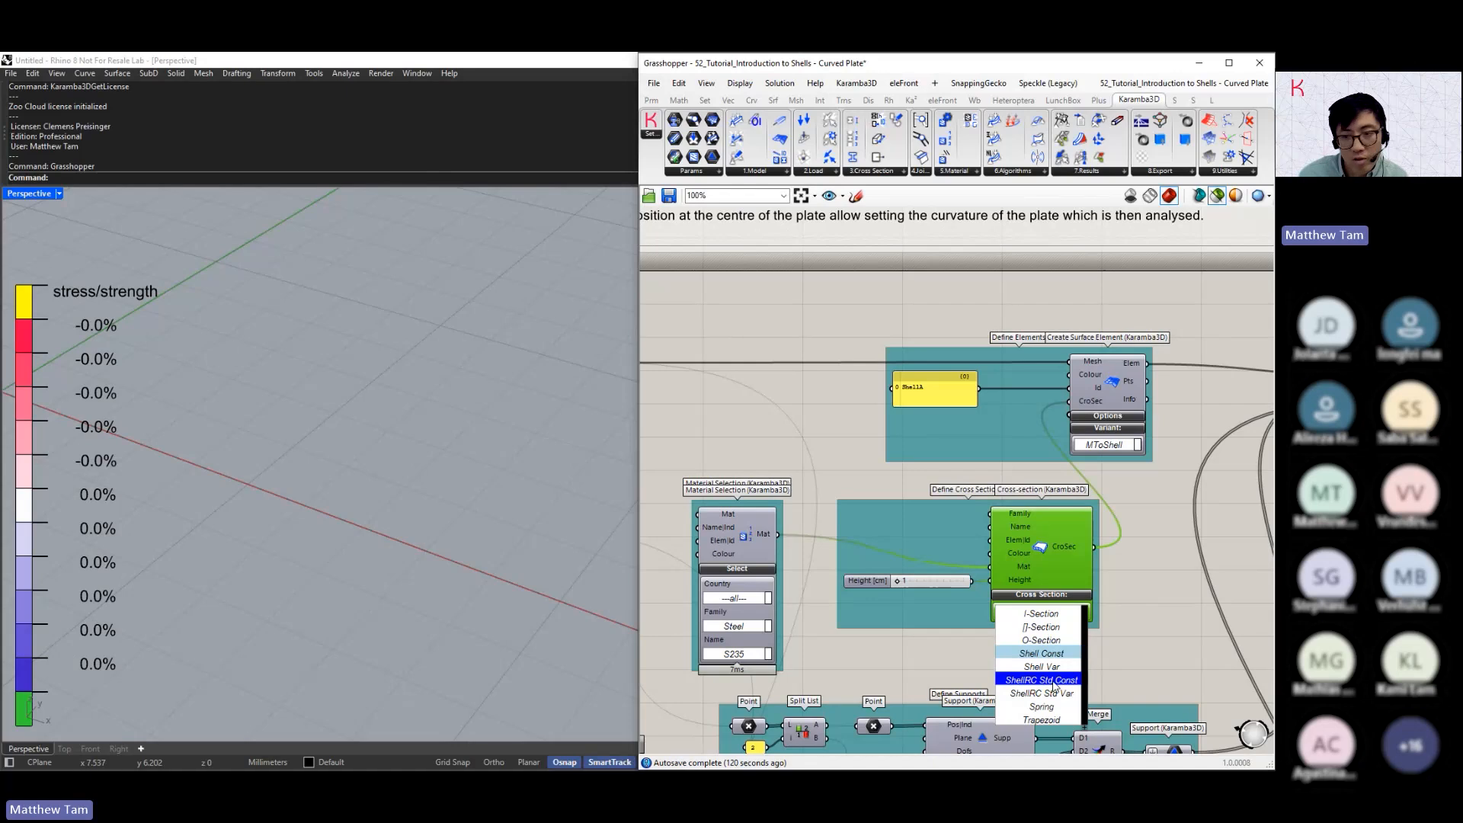
pyautogui.click(1065, 545)
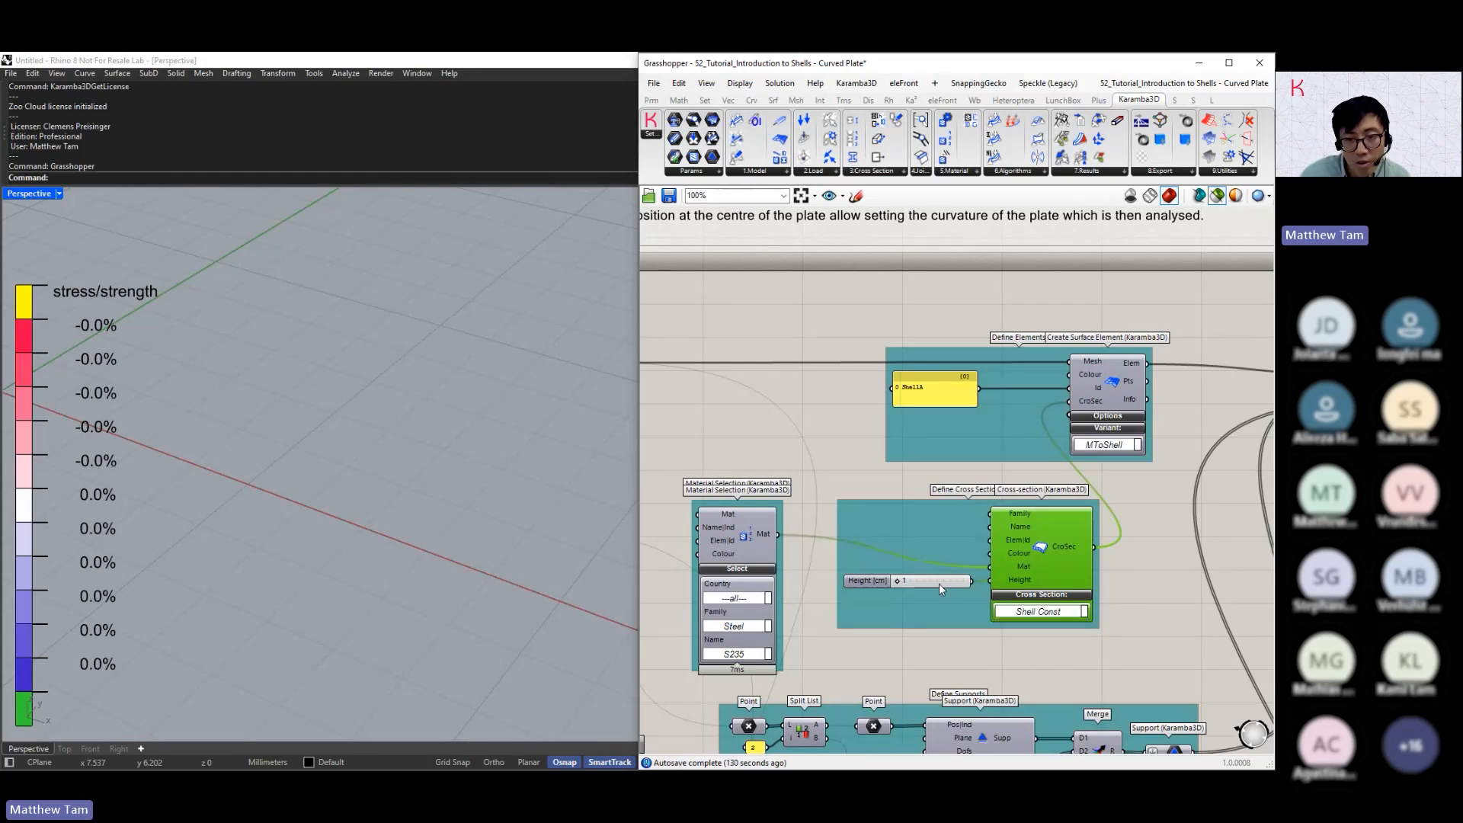
pyautogui.moveTo(1025, 578)
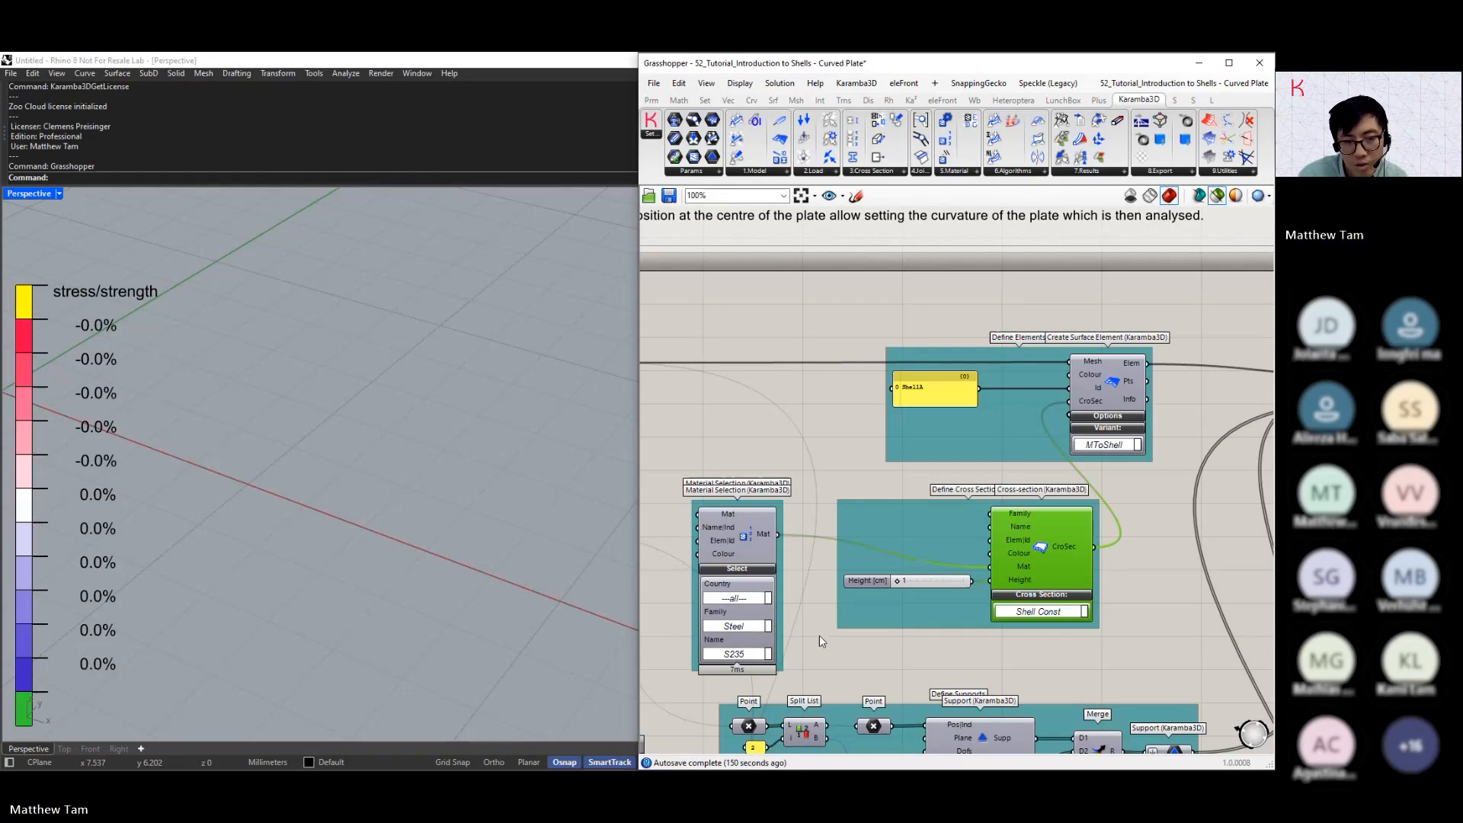
# Preview the extruded plate surface together with the corner points feeding the support definition
pyautogui.moveTo(817, 614); pyautogui.dragTo(1017, 472, button='right')
pyautogui.scroll(-2, 849, 479)
pyautogui.click(677, 289)
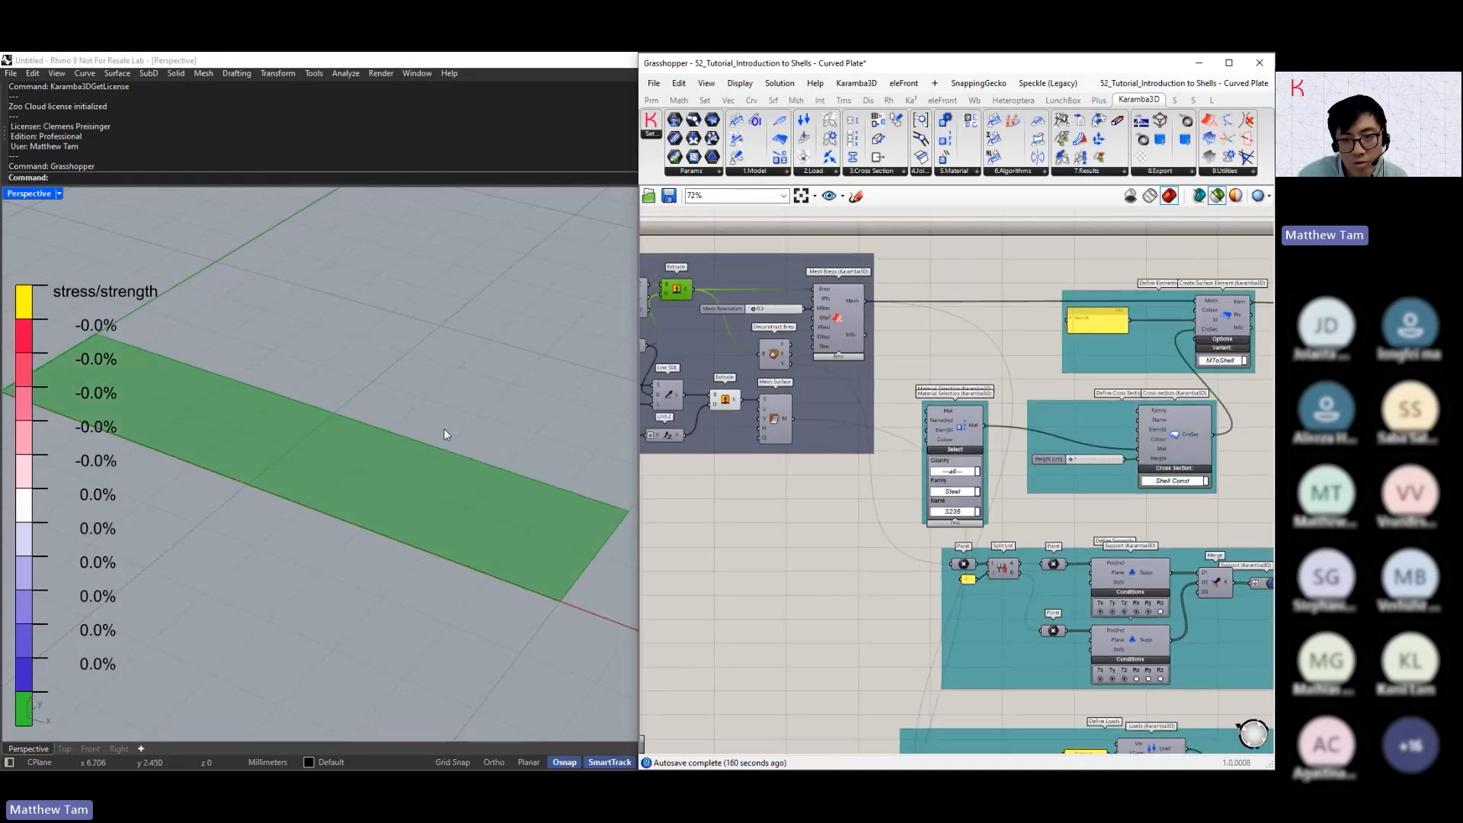
pyautogui.scroll(-2, 450, 430)
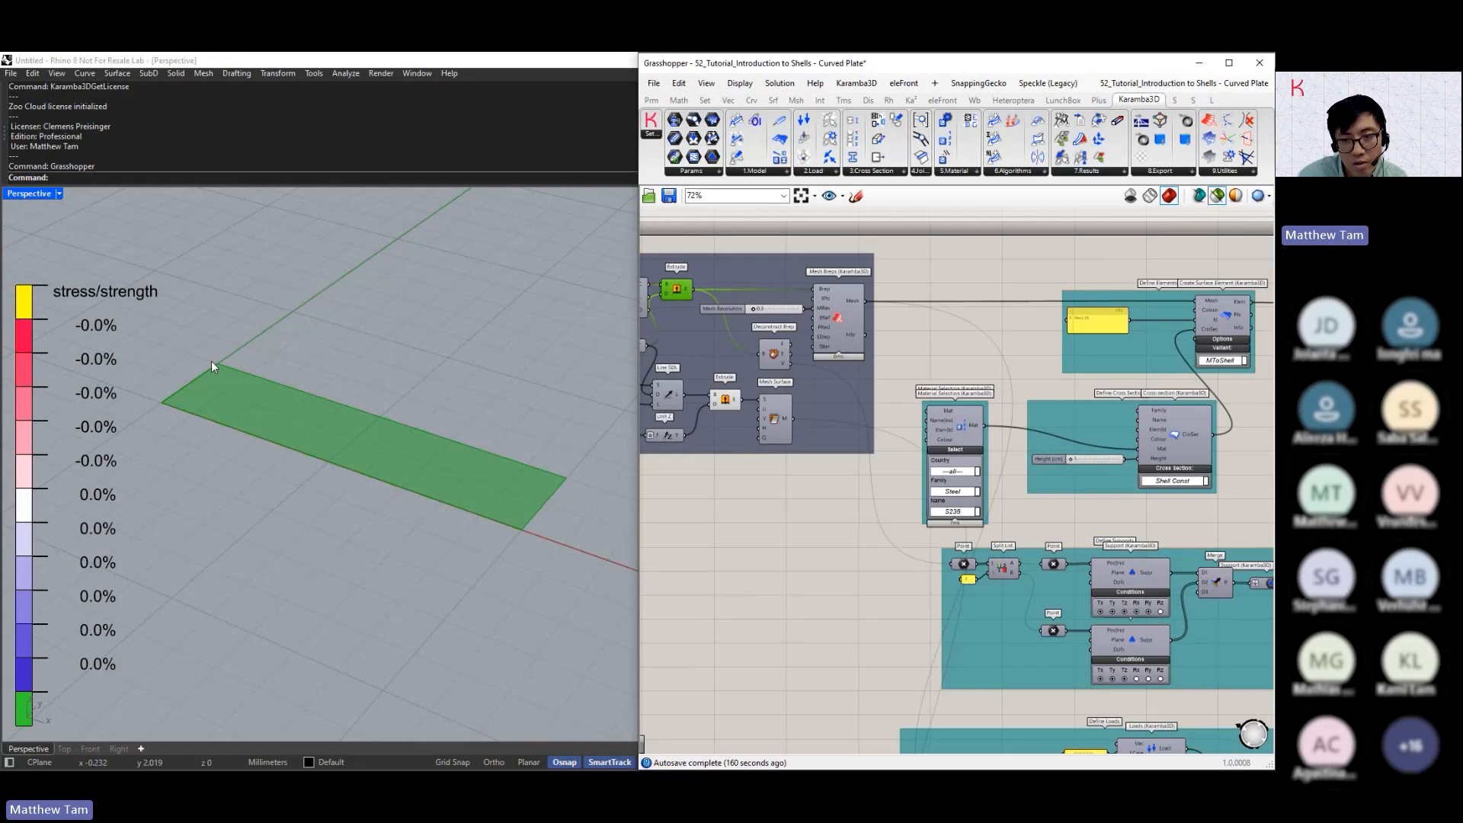
pyautogui.click(964, 564)
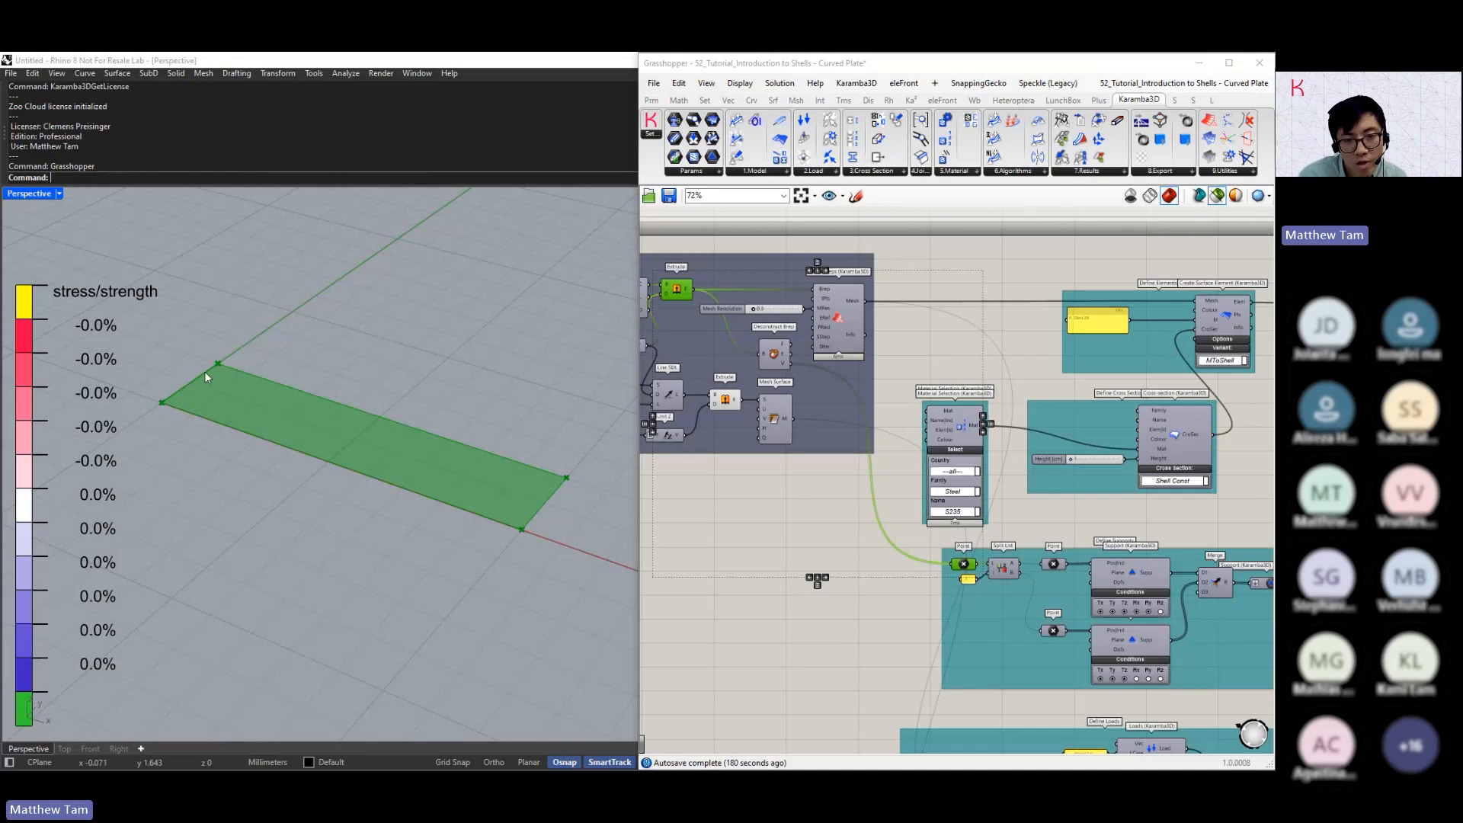
# Preview both split groups of support points and examine the conditions on the two Support components
pyautogui.click(1054, 564)
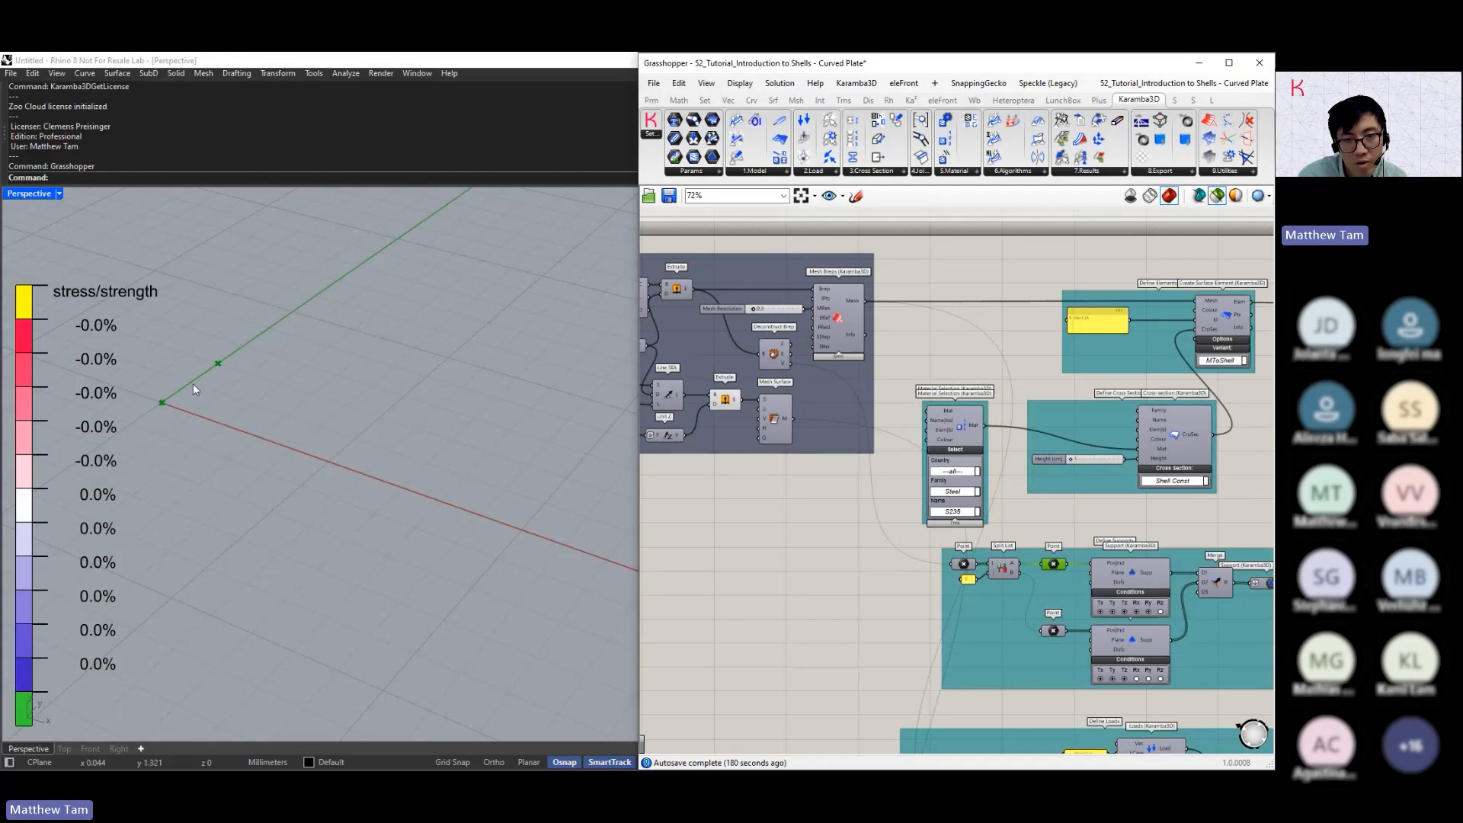
pyautogui.keyDown('shift'); pyautogui.click(1054, 631); pyautogui.keyUp('shift')
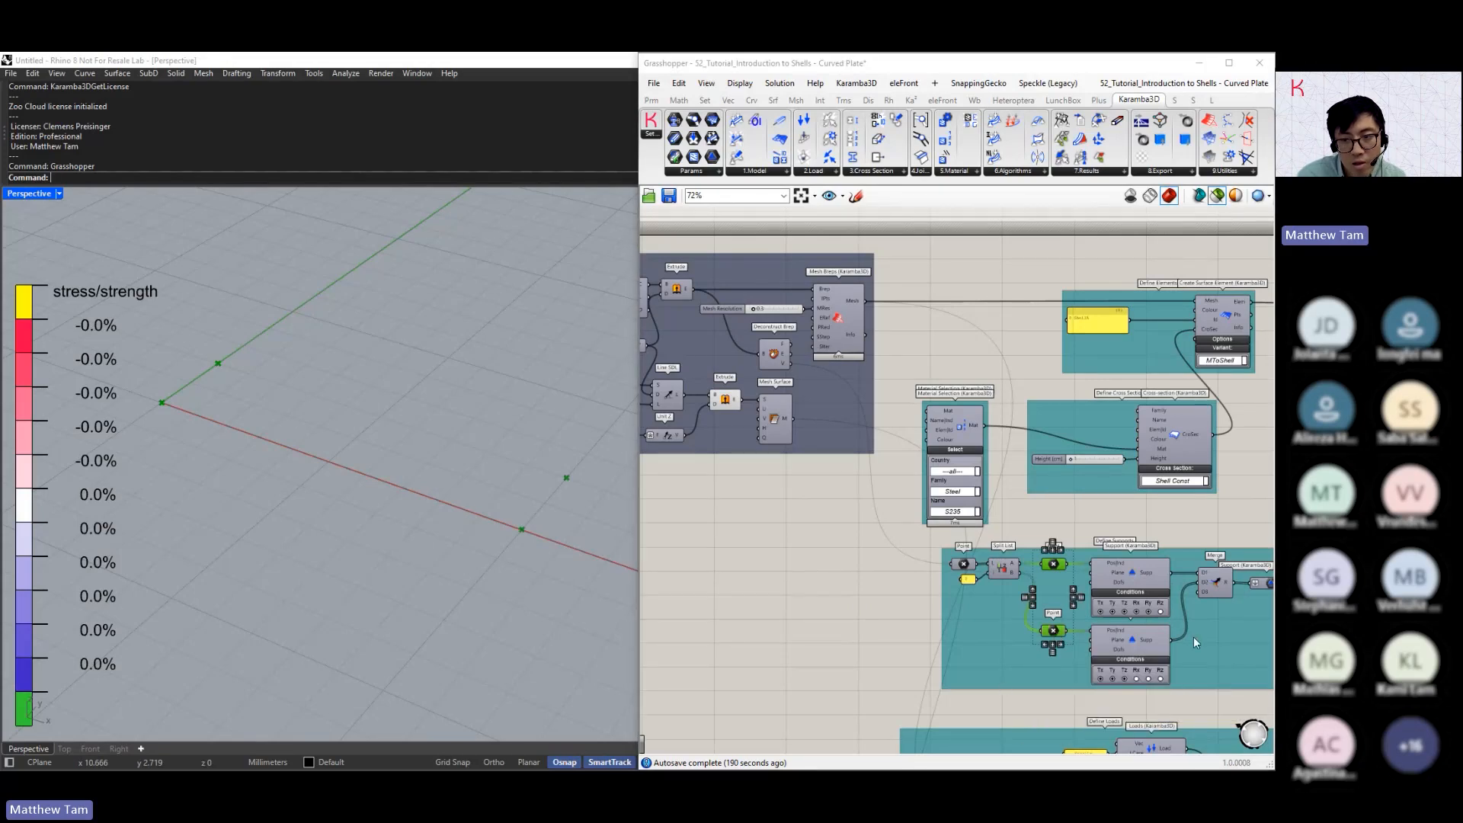
pyautogui.scroll(3, 1193, 637)
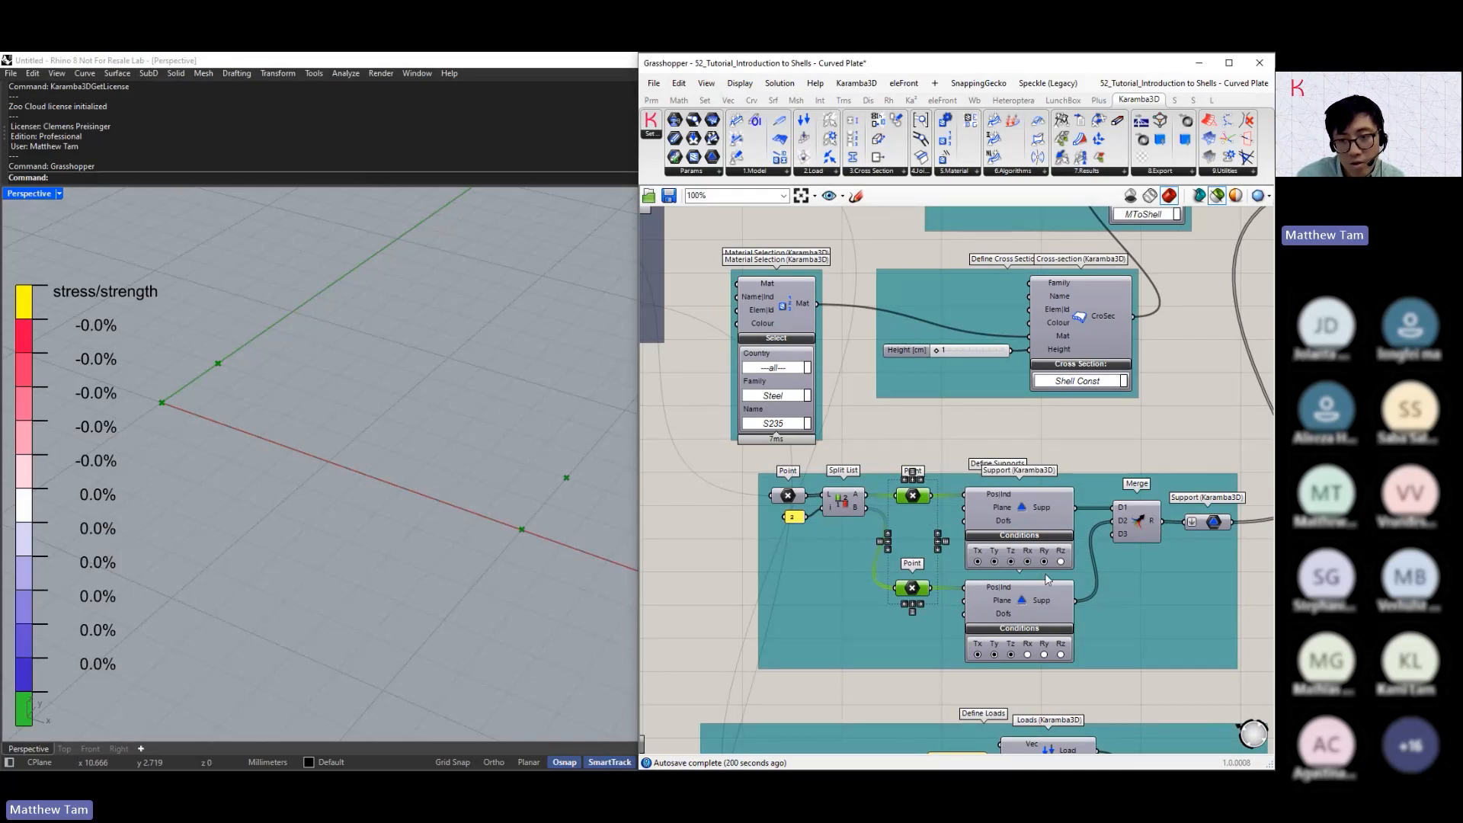
pyautogui.scroll(2, 1040, 595)
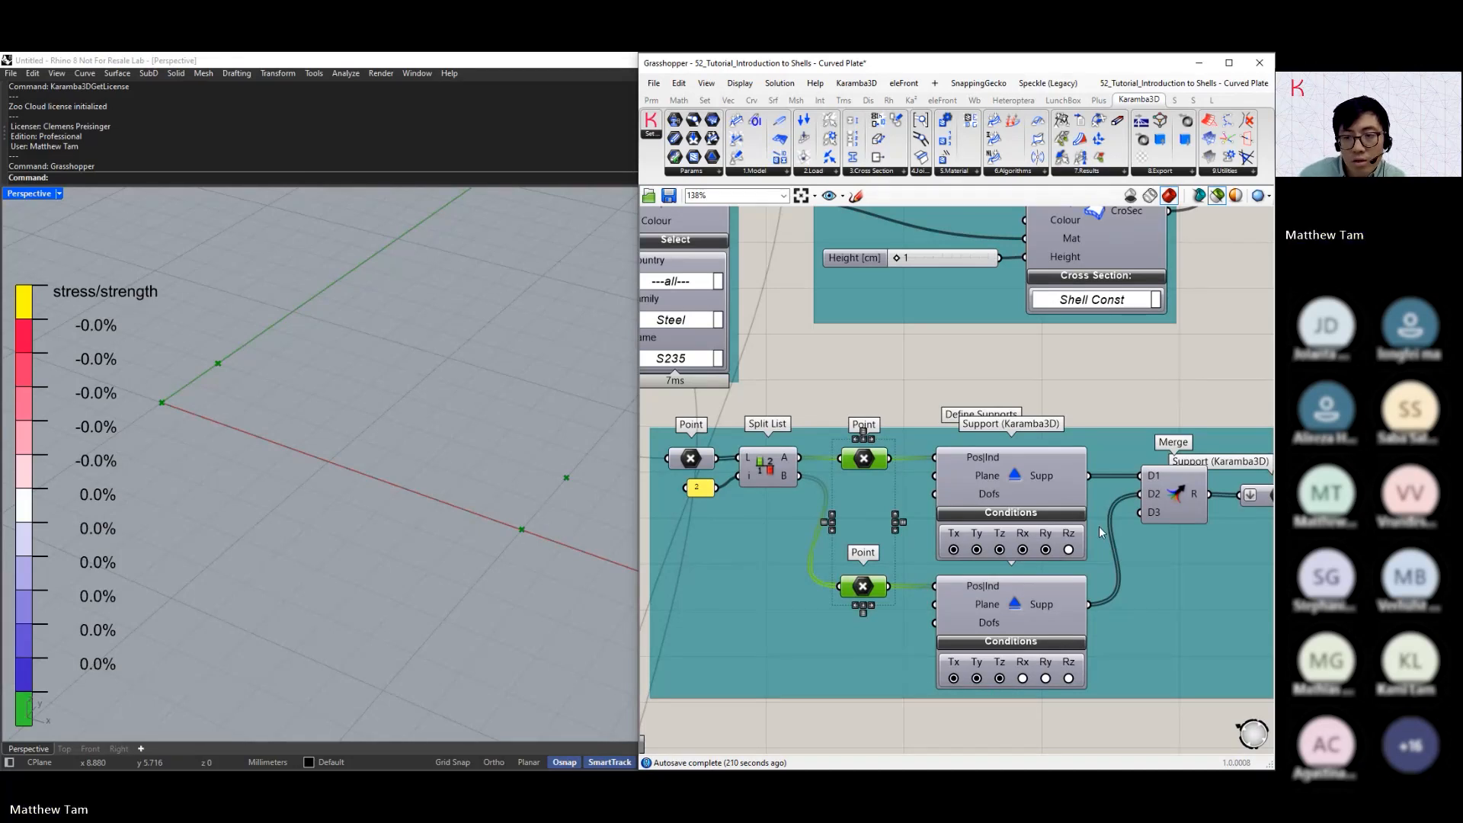
pyautogui.scroll(-2, 1100, 532)
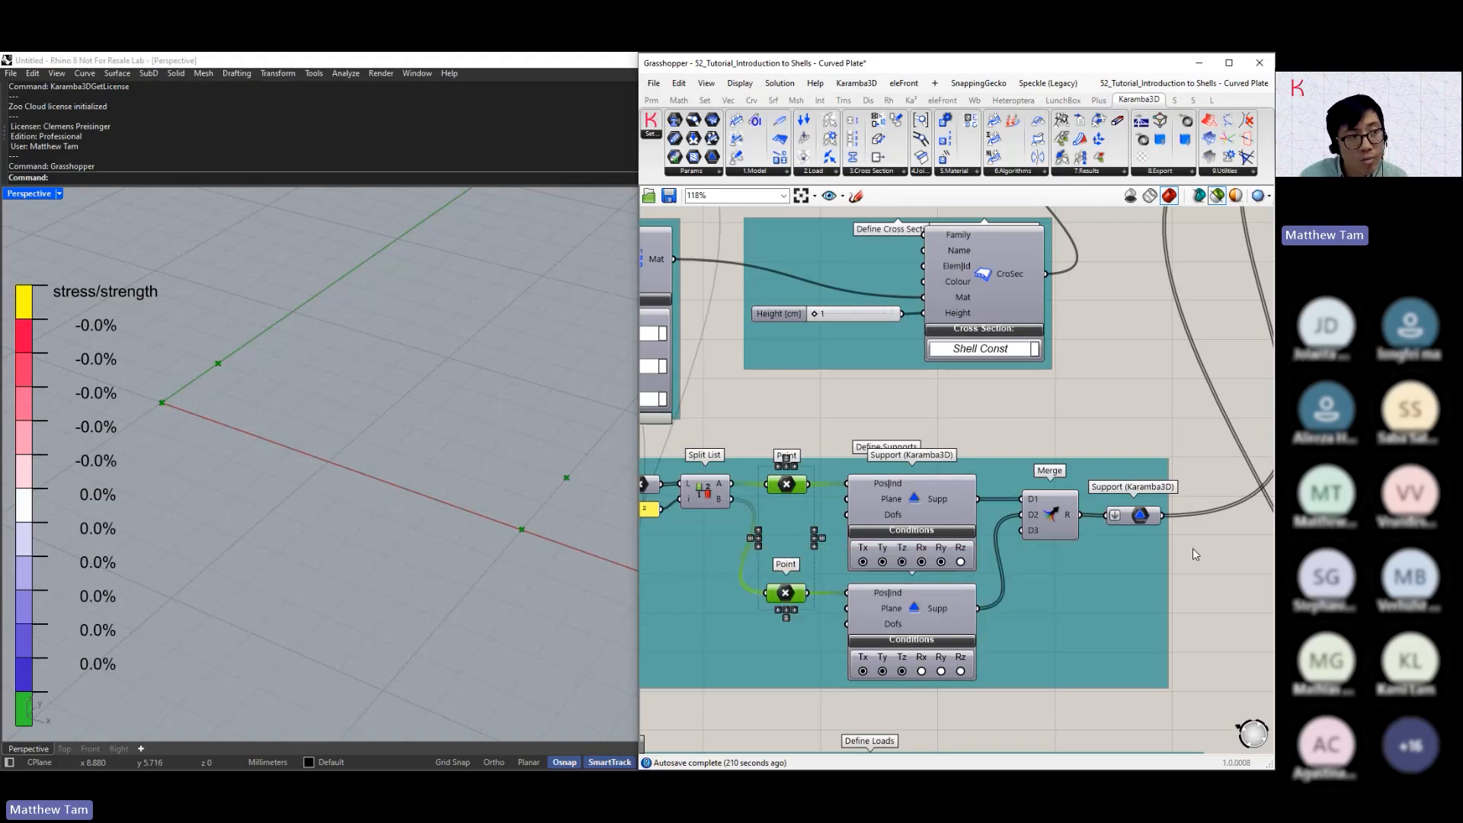
# Follow the merged supports to the Support input of the Assemble Model component and examine its inputs
pyautogui.moveTo(1151, 521)
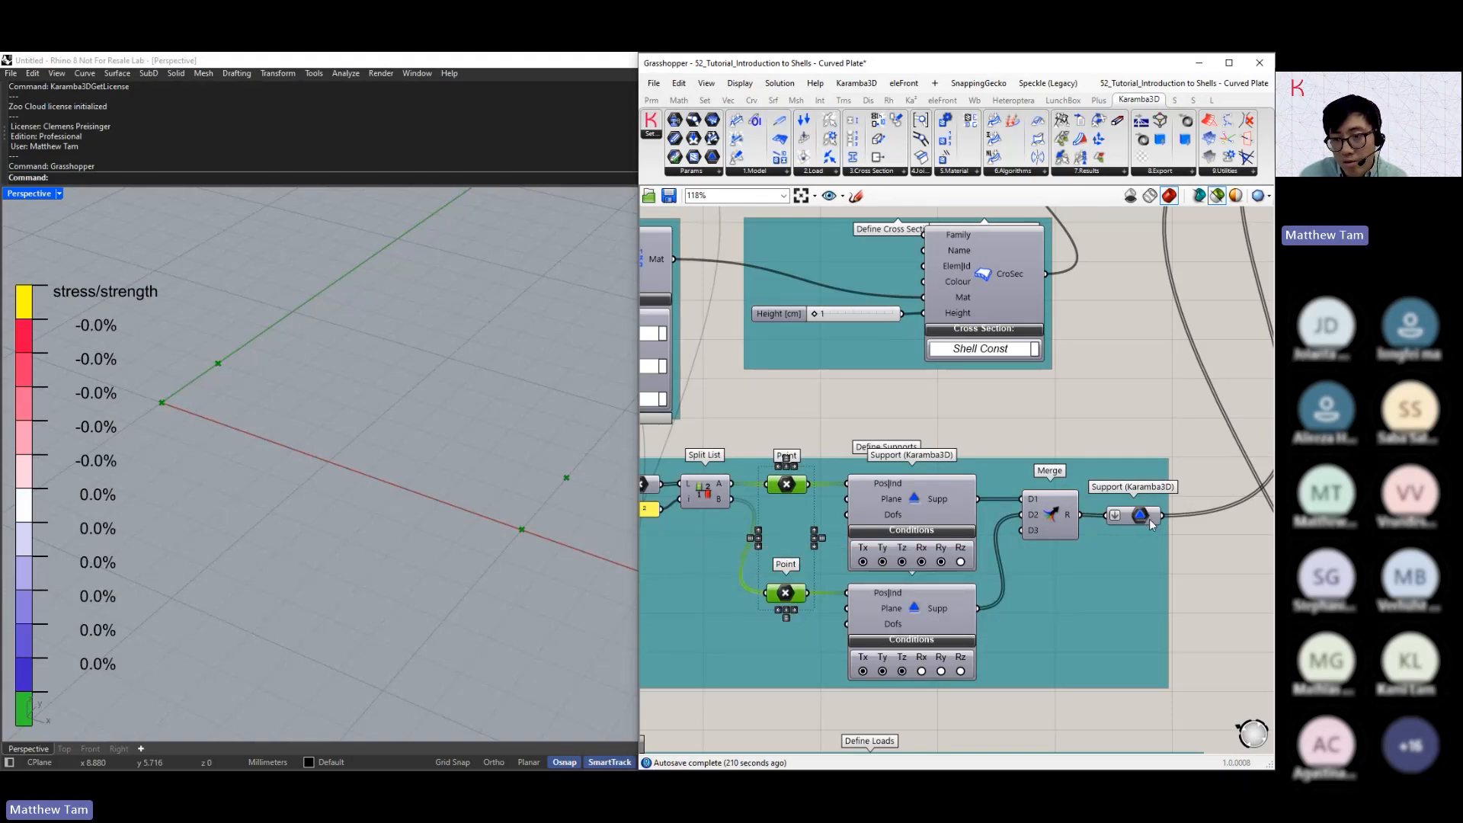
pyautogui.scroll(-2, 1149, 522)
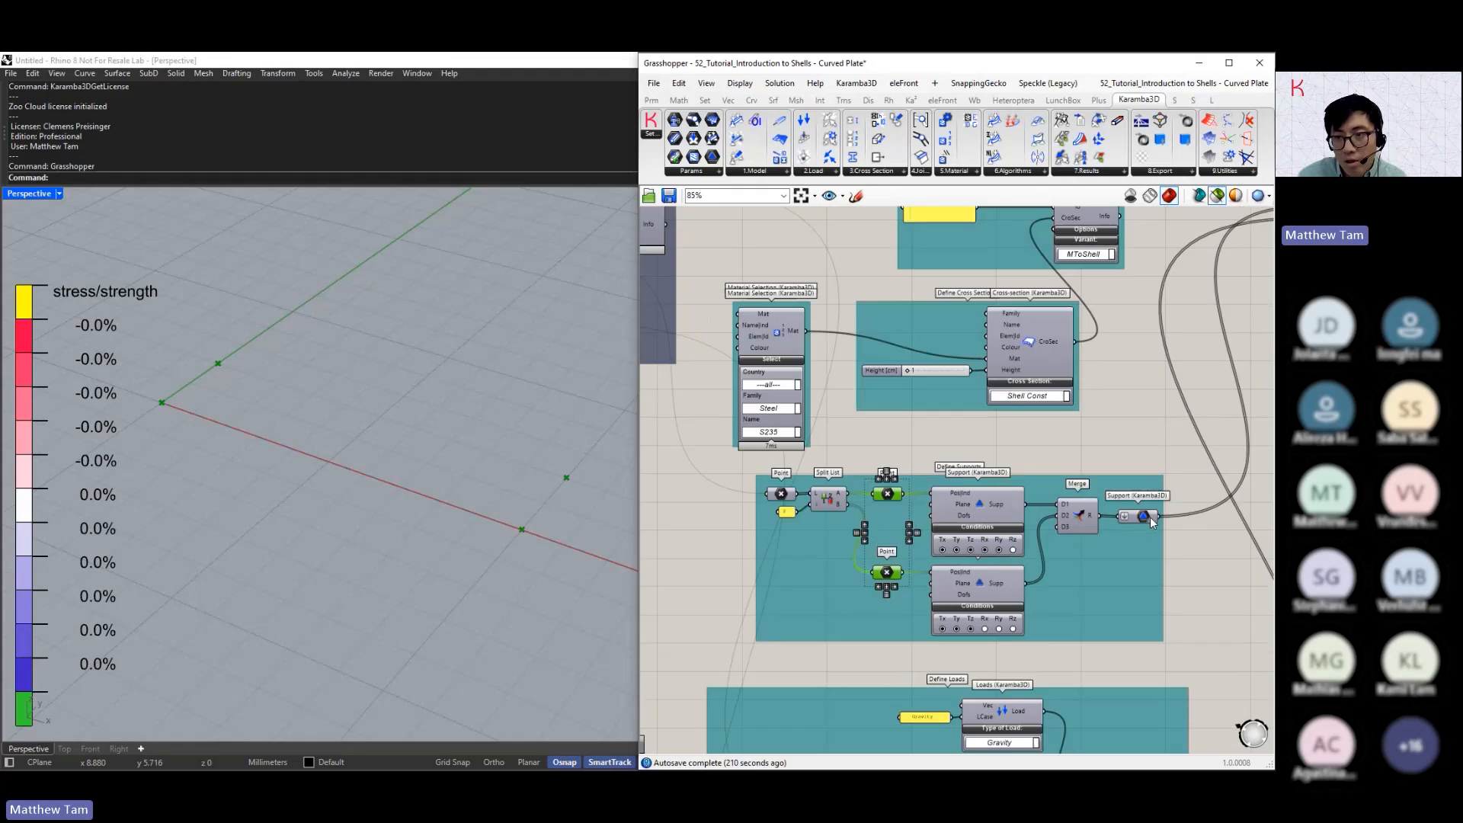
pyautogui.moveTo(1177, 416); pyautogui.dragTo(975, 575, button='right')
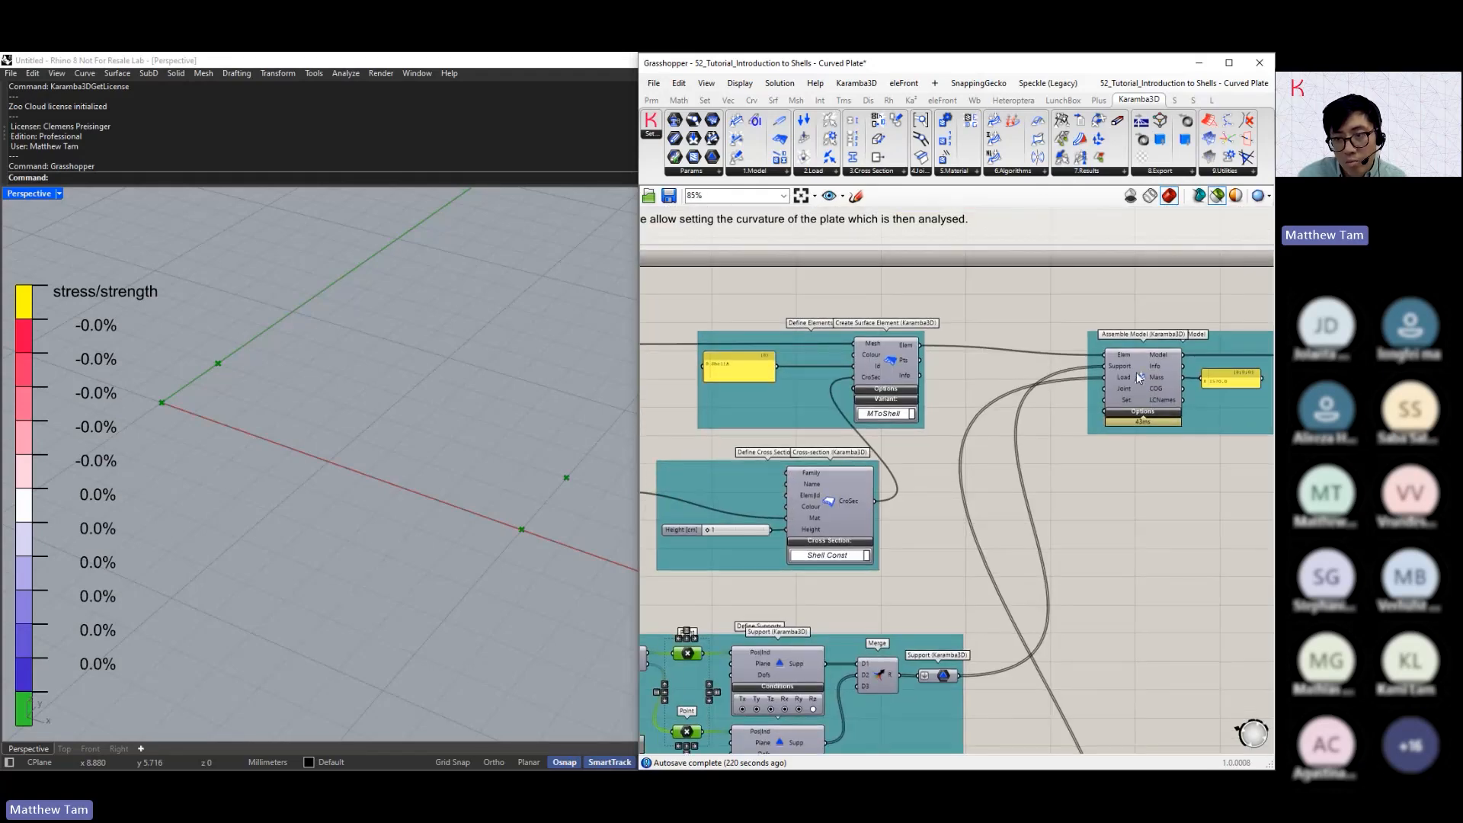
pyautogui.scroll(3, 1128, 366)
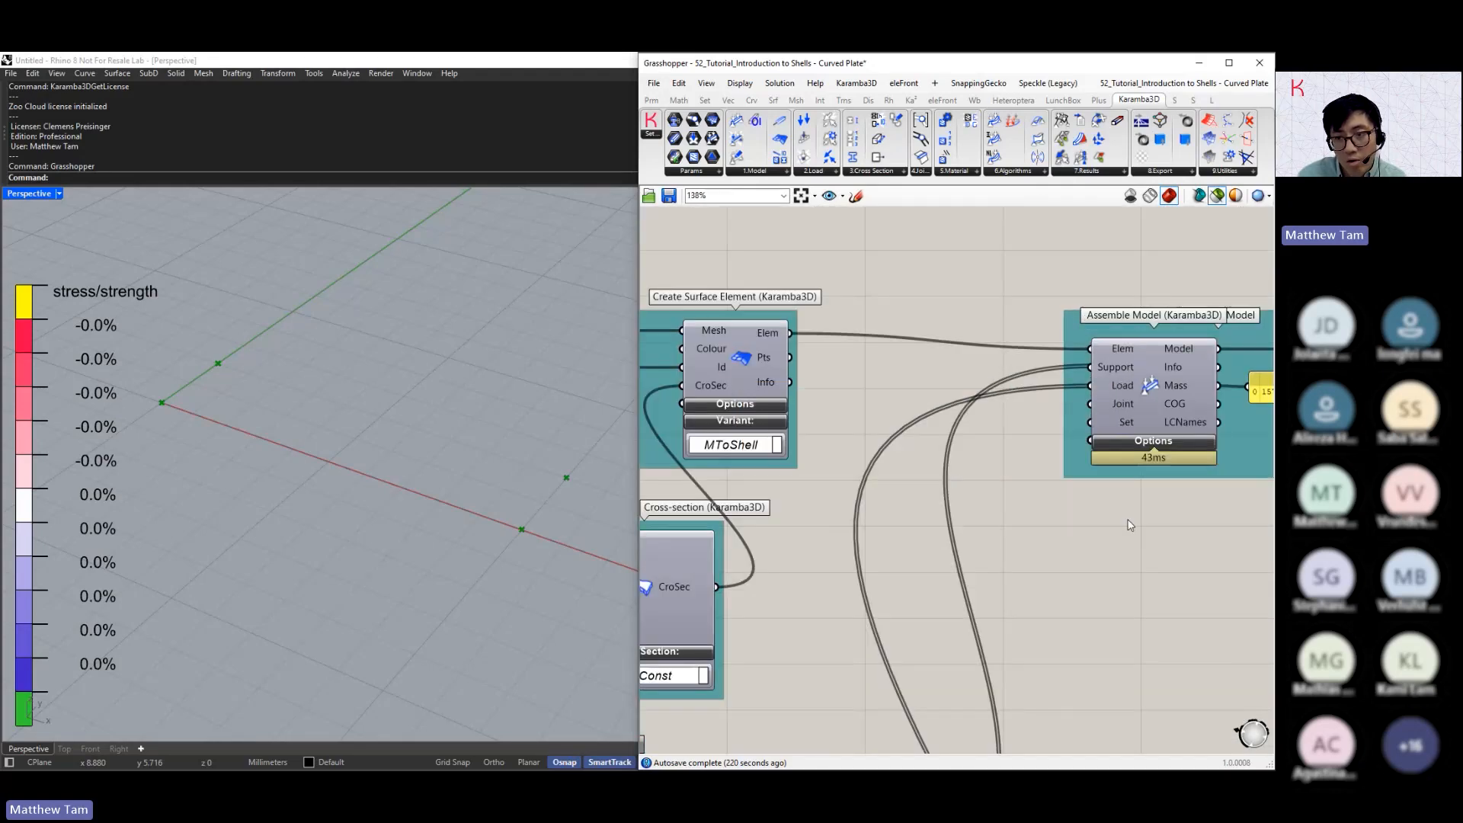
pyautogui.scroll(-3, 1137, 482)
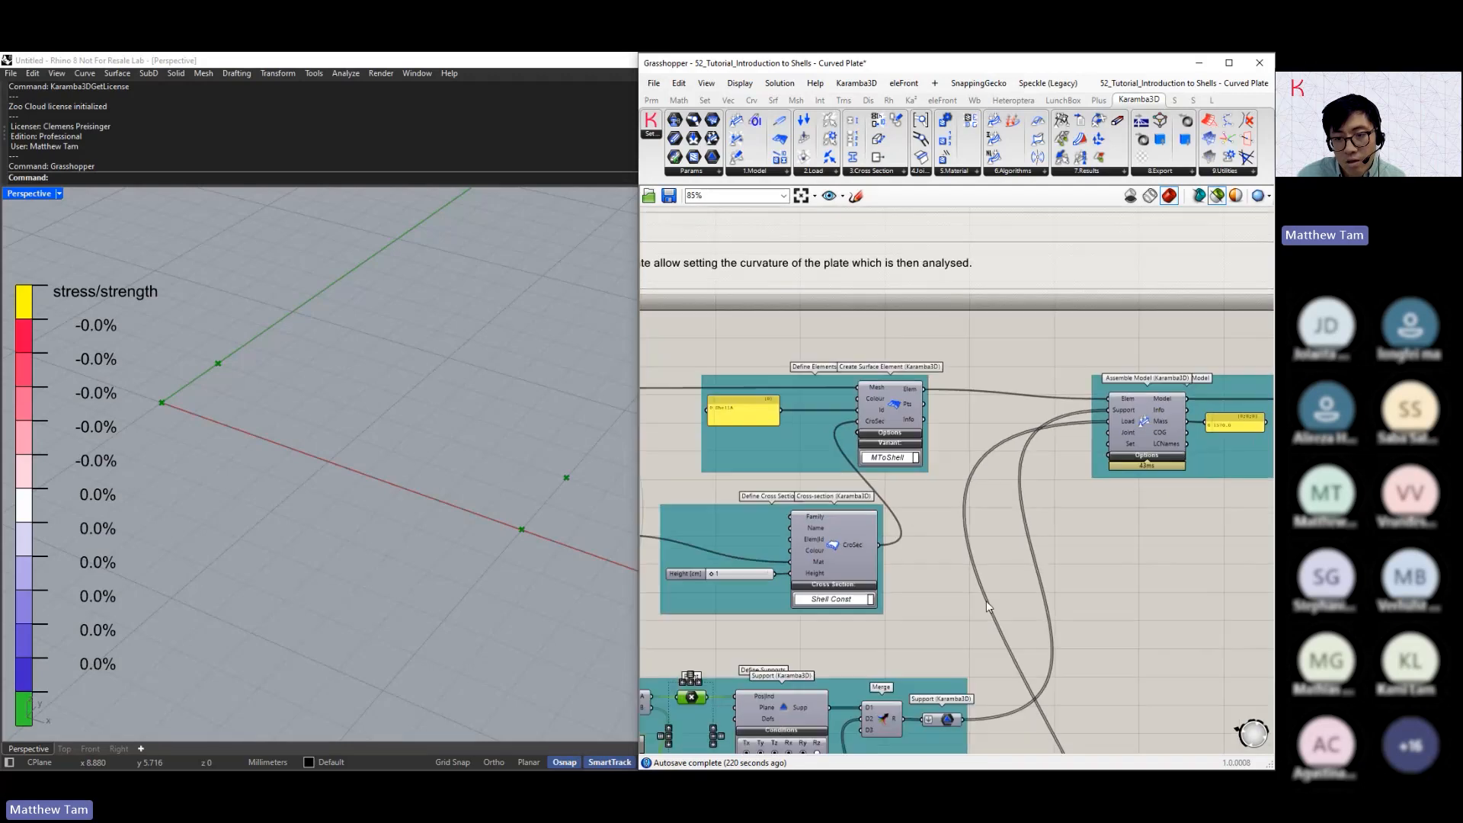
# Examine the Gravity load component with its load case name and the Unit Z vector inputs of the roof load
pyautogui.moveTo(987, 596); pyautogui.dragTo(1081, 427, button='right')
pyautogui.moveTo(1002, 569); pyautogui.dragTo(1057, 385, button='right')
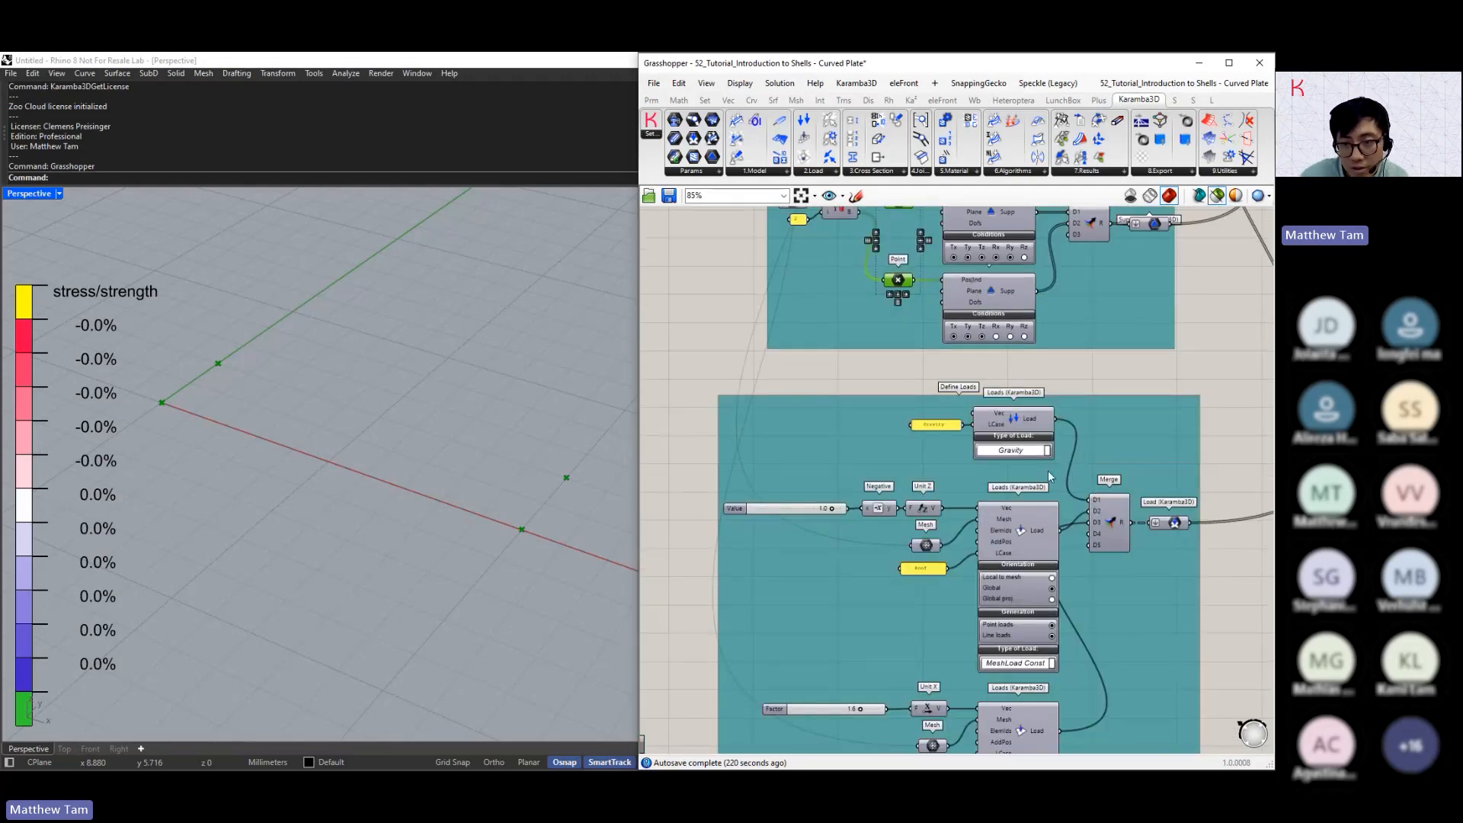
pyautogui.scroll(5, 962, 459)
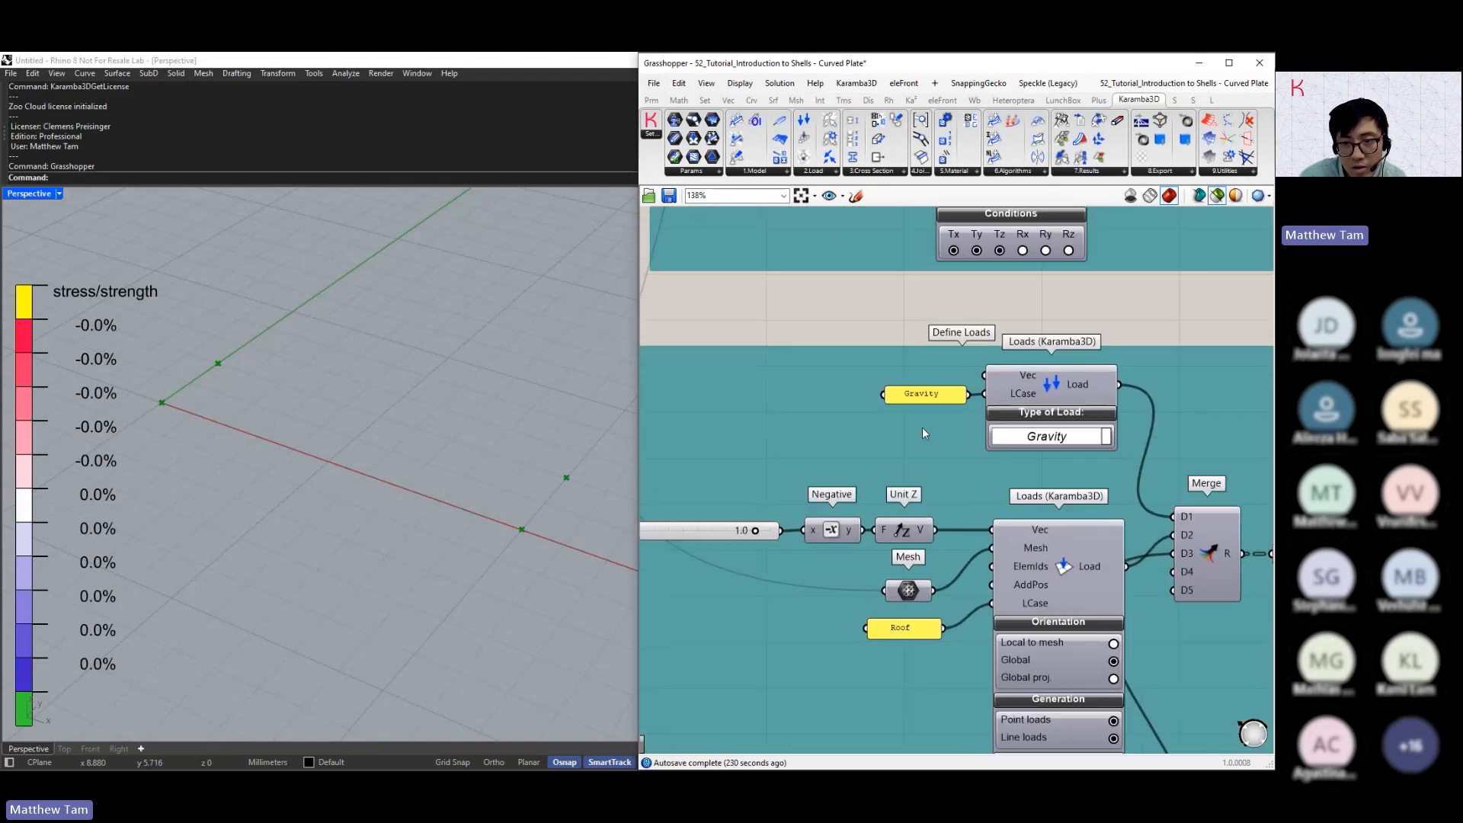
pyautogui.moveTo(959, 425); pyautogui.dragTo(926, 436, button='right')
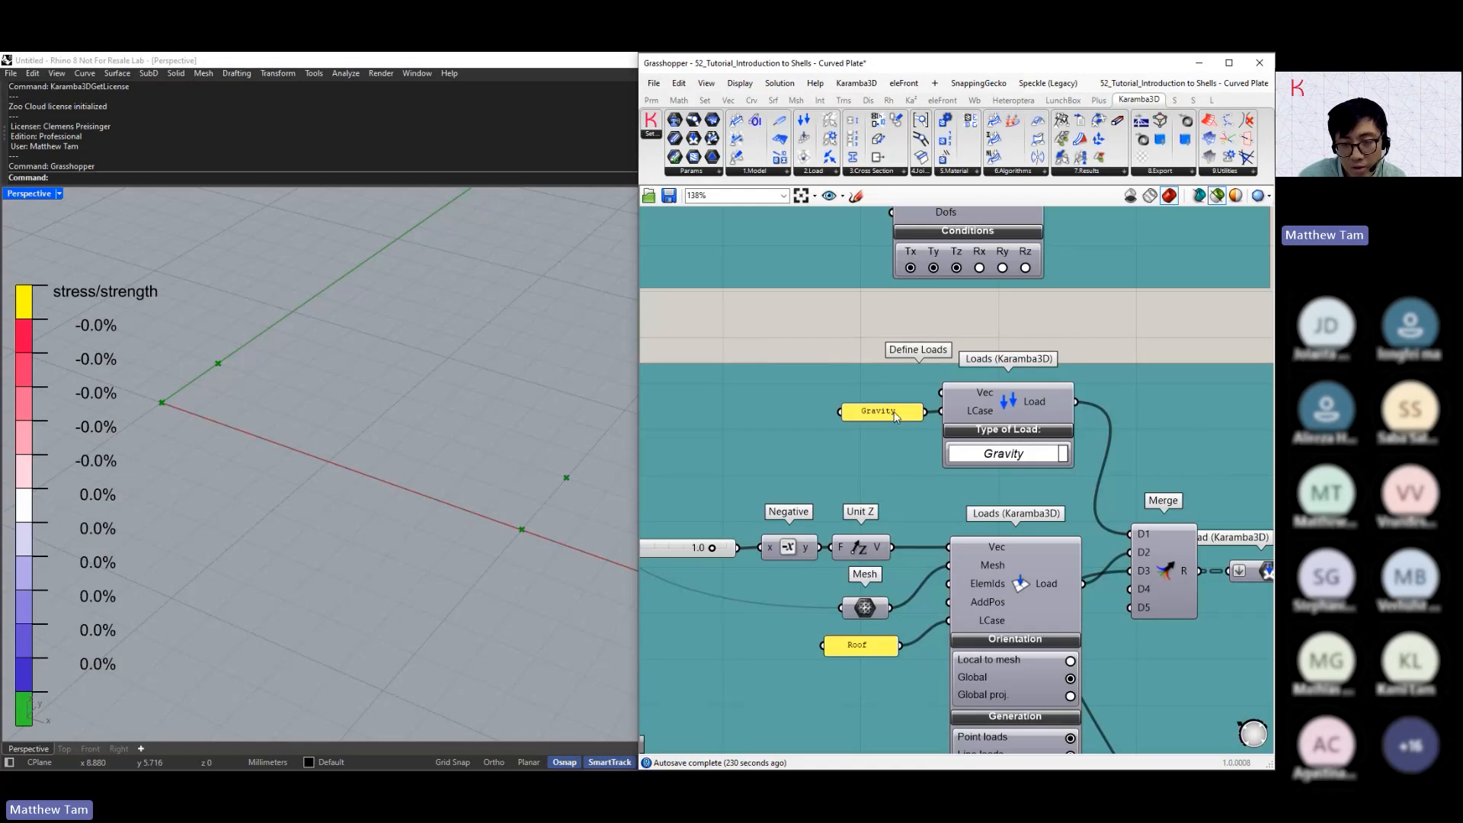
pyautogui.moveTo(881, 473); pyautogui.dragTo(950, 386, button='right')
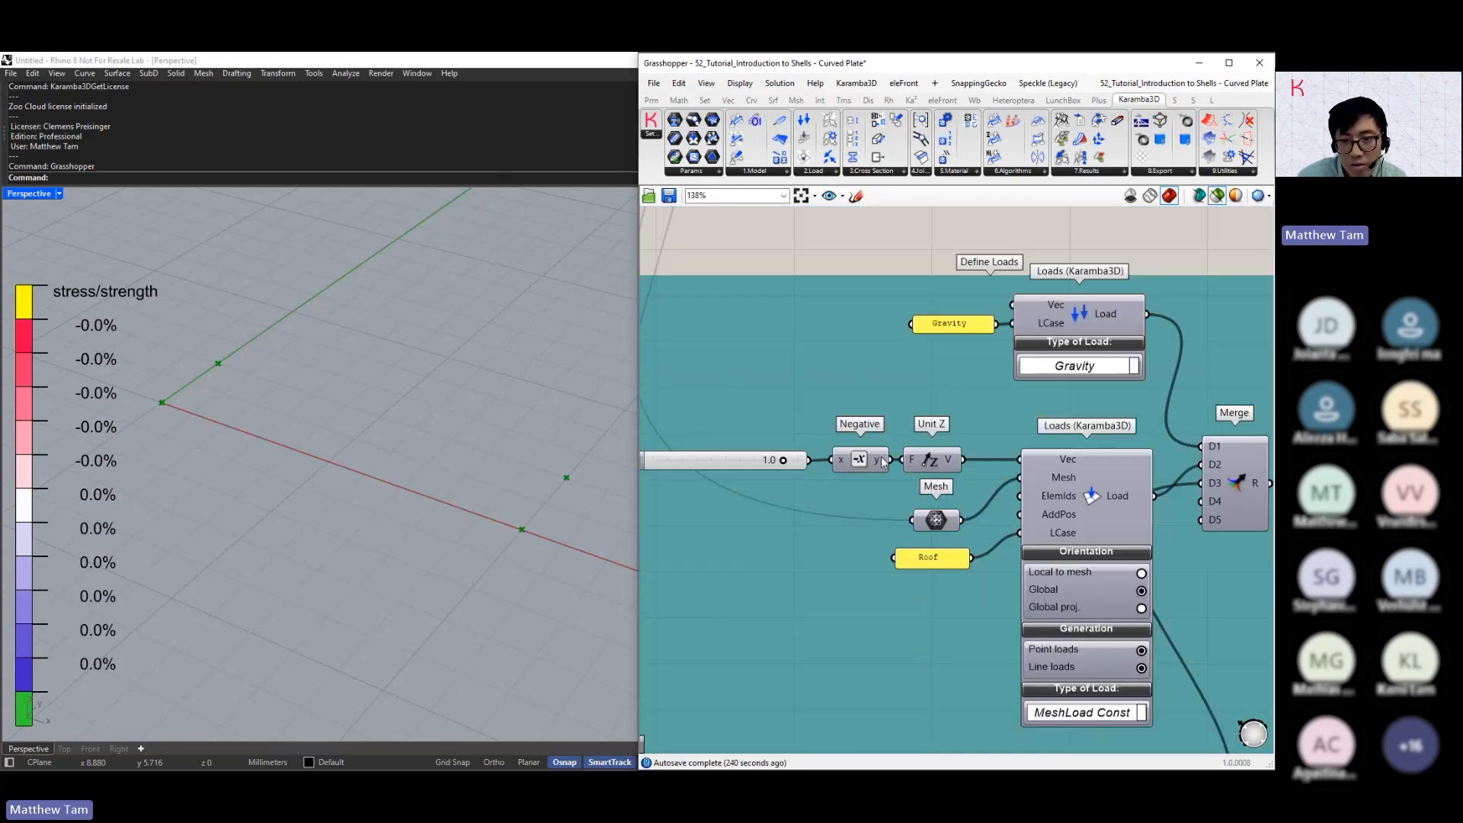
pyautogui.moveTo(825, 470); pyautogui.dragTo(863, 459, button='right')
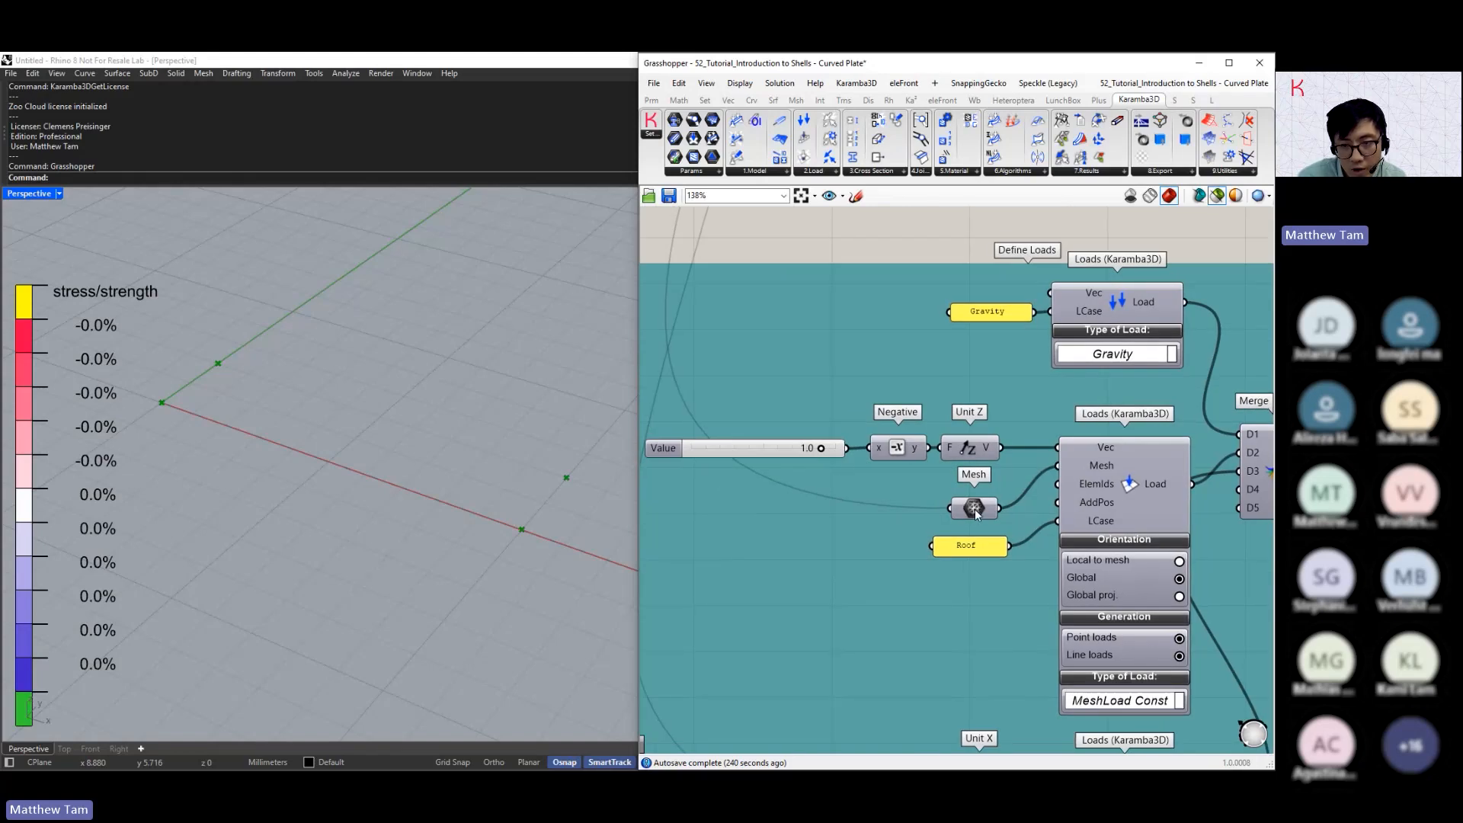
# Preview the mesh feeding the Roof load and trace its connection back toward the geometry definition
pyautogui.moveTo(972, 516)
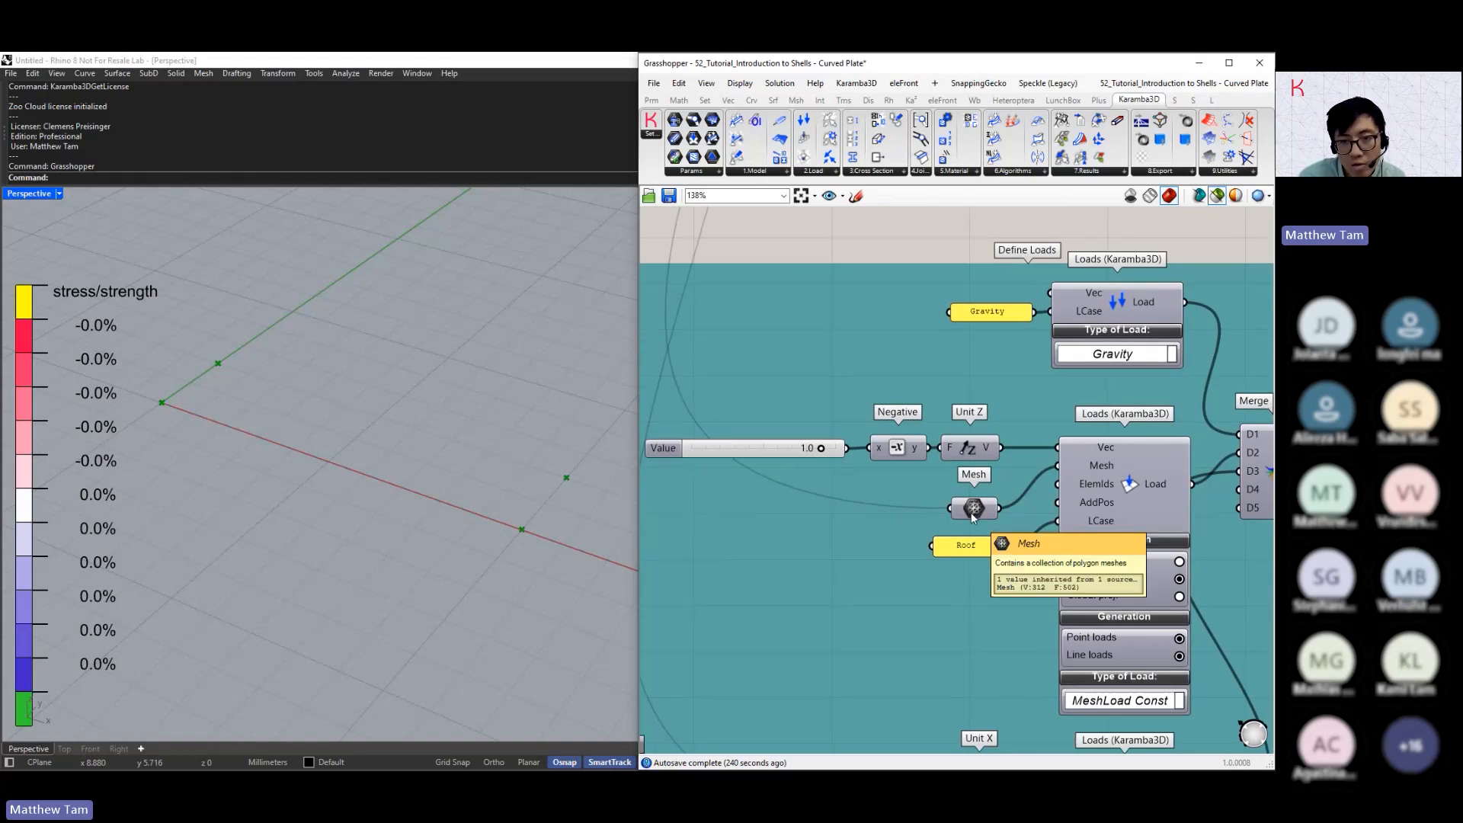
pyautogui.click(972, 515)
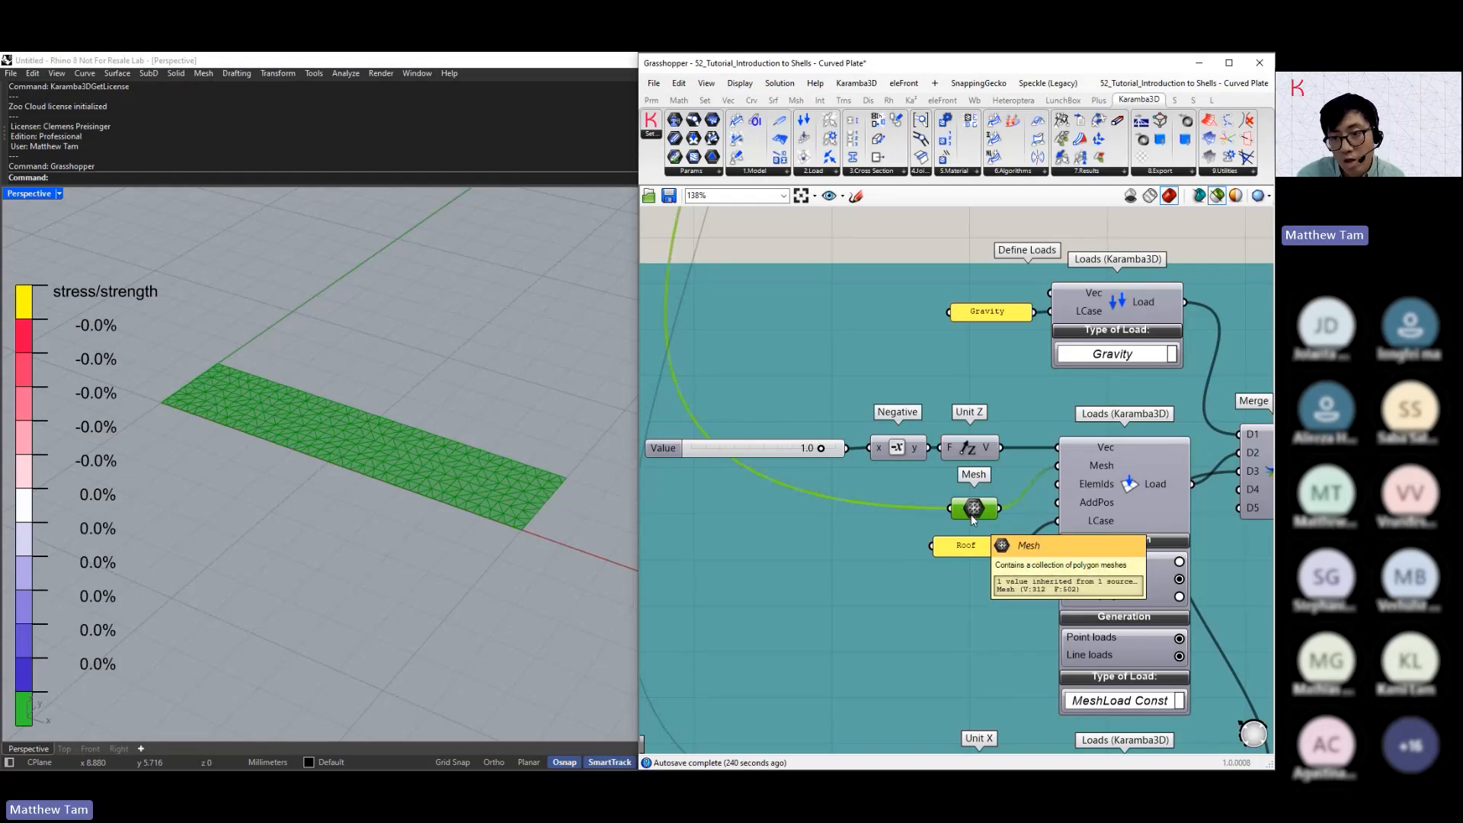
pyautogui.moveTo(944, 398); pyautogui.dragTo(1039, 529, button='right')
pyautogui.scroll(-2, 1038, 529)
pyautogui.moveTo(914, 362); pyautogui.dragTo(967, 577, button='right')
pyautogui.scroll(-2, 967, 577)
pyautogui.moveTo(1026, 621); pyautogui.dragTo(983, 478, button='right')
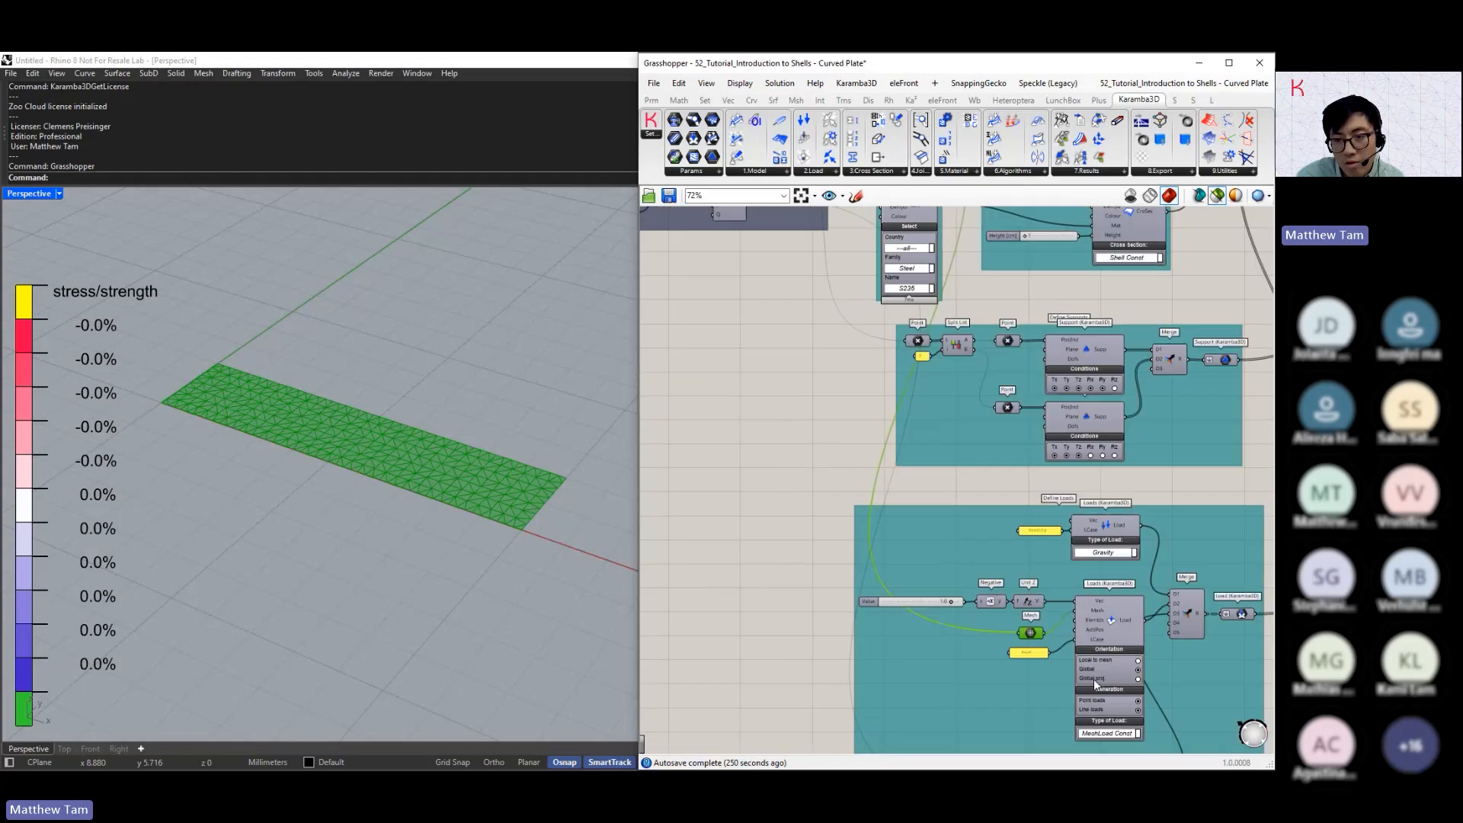
# Examine the Roof load's Vec, Mesh and LCase inputs and its orientation and generation options in the MeshLoad Const component
pyautogui.scroll(2, 957, 608)
pyautogui.scroll(2, 1080, 652)
pyautogui.moveTo(1080, 652); pyautogui.dragTo(987, 541, button='right')
pyautogui.scroll(2, 991, 550)
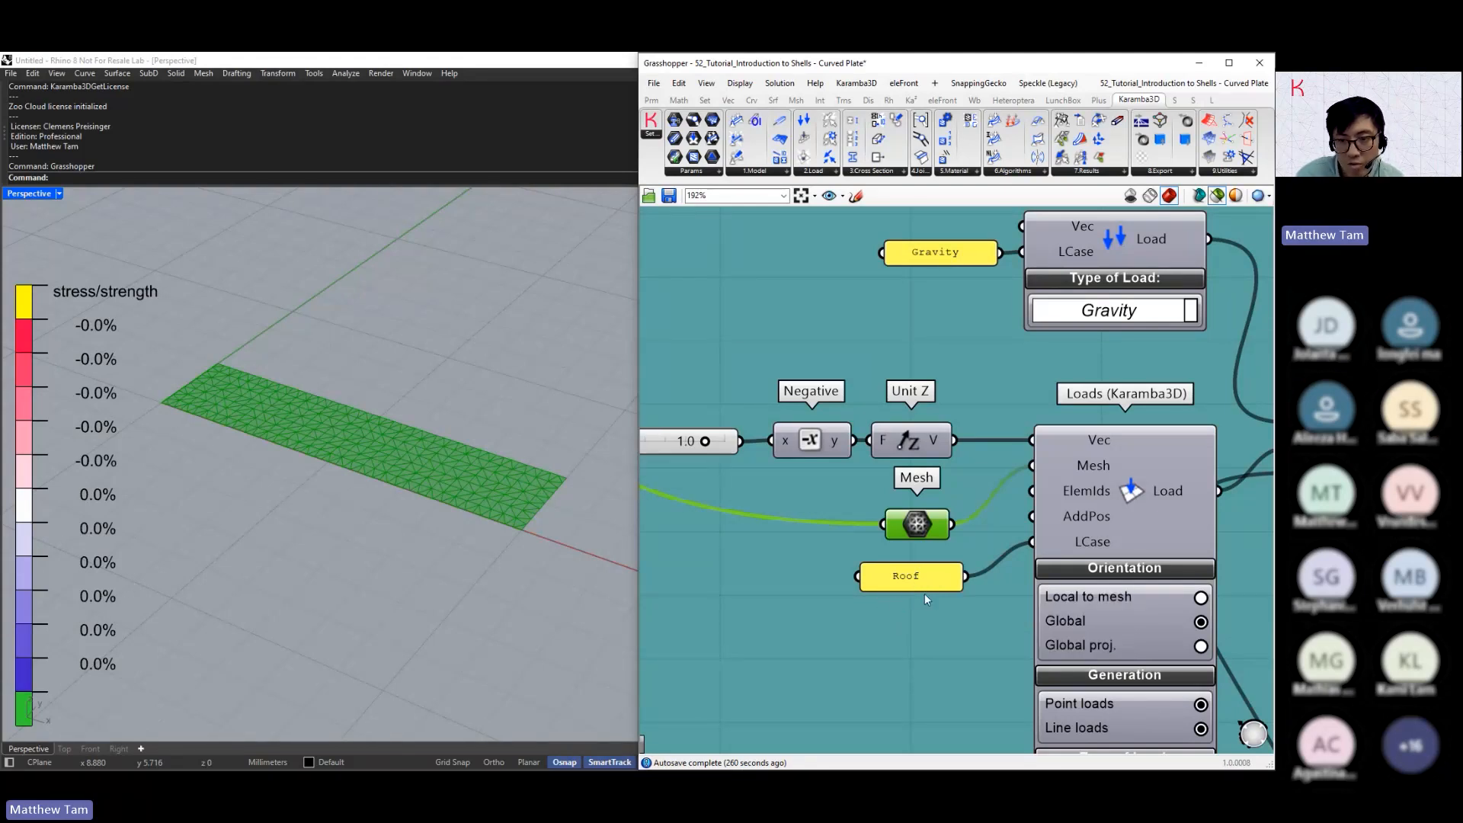
pyautogui.moveTo(846, 503); pyautogui.dragTo(957, 510, button='right')
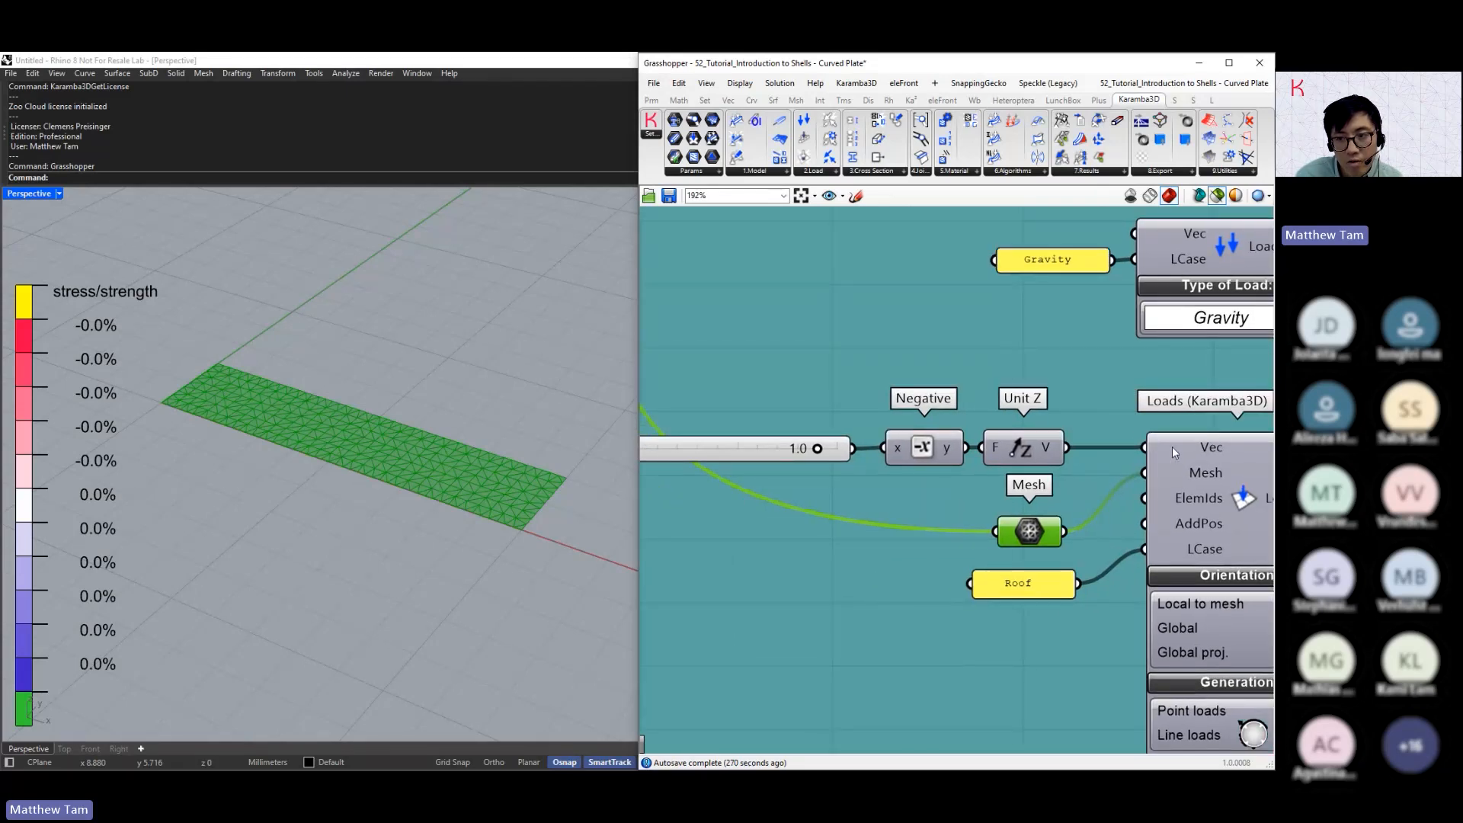
pyautogui.moveTo(1173, 451)
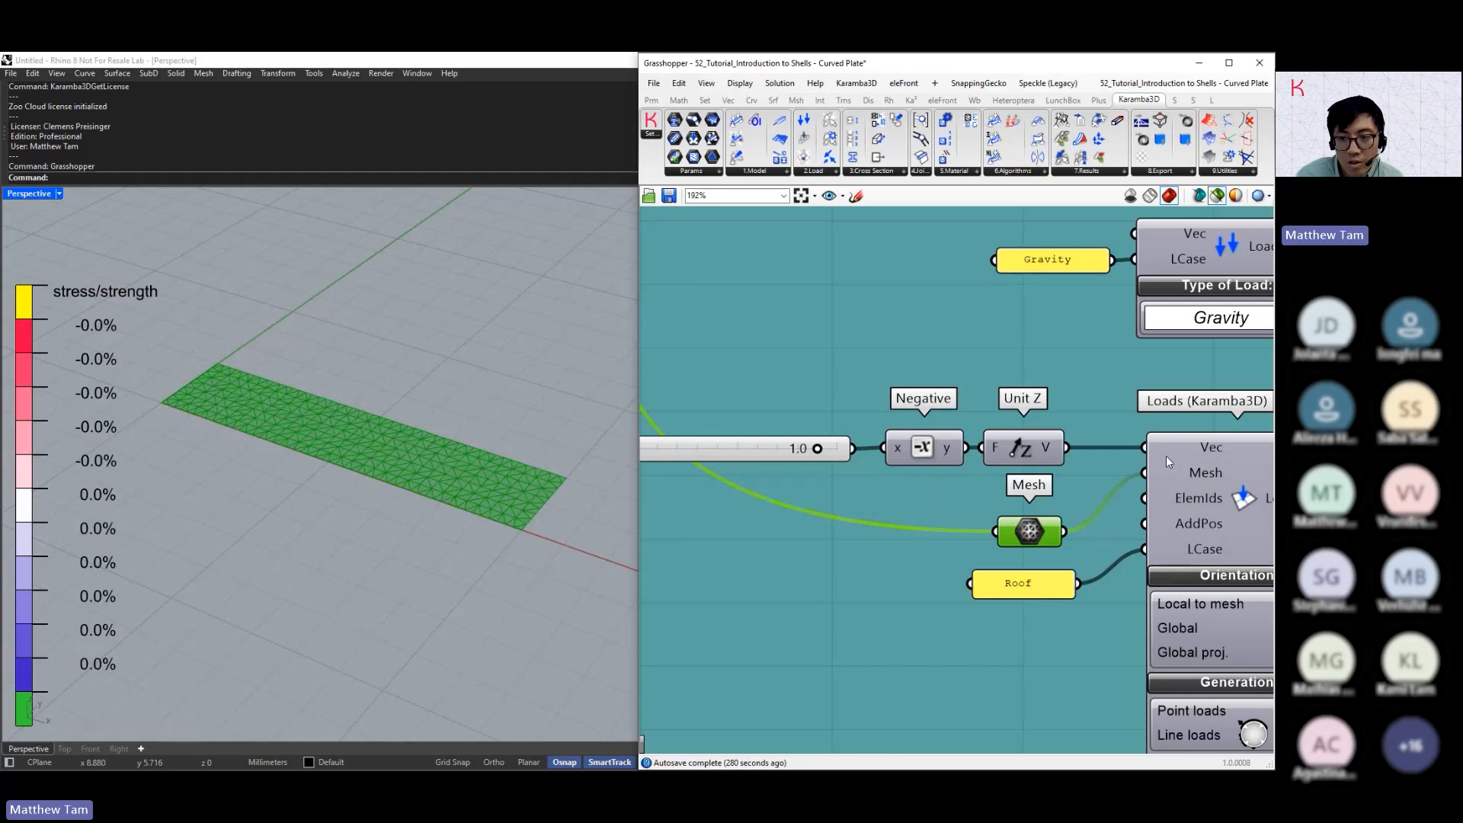
pyautogui.moveTo(1116, 465); pyautogui.dragTo(818, 388, button='right')
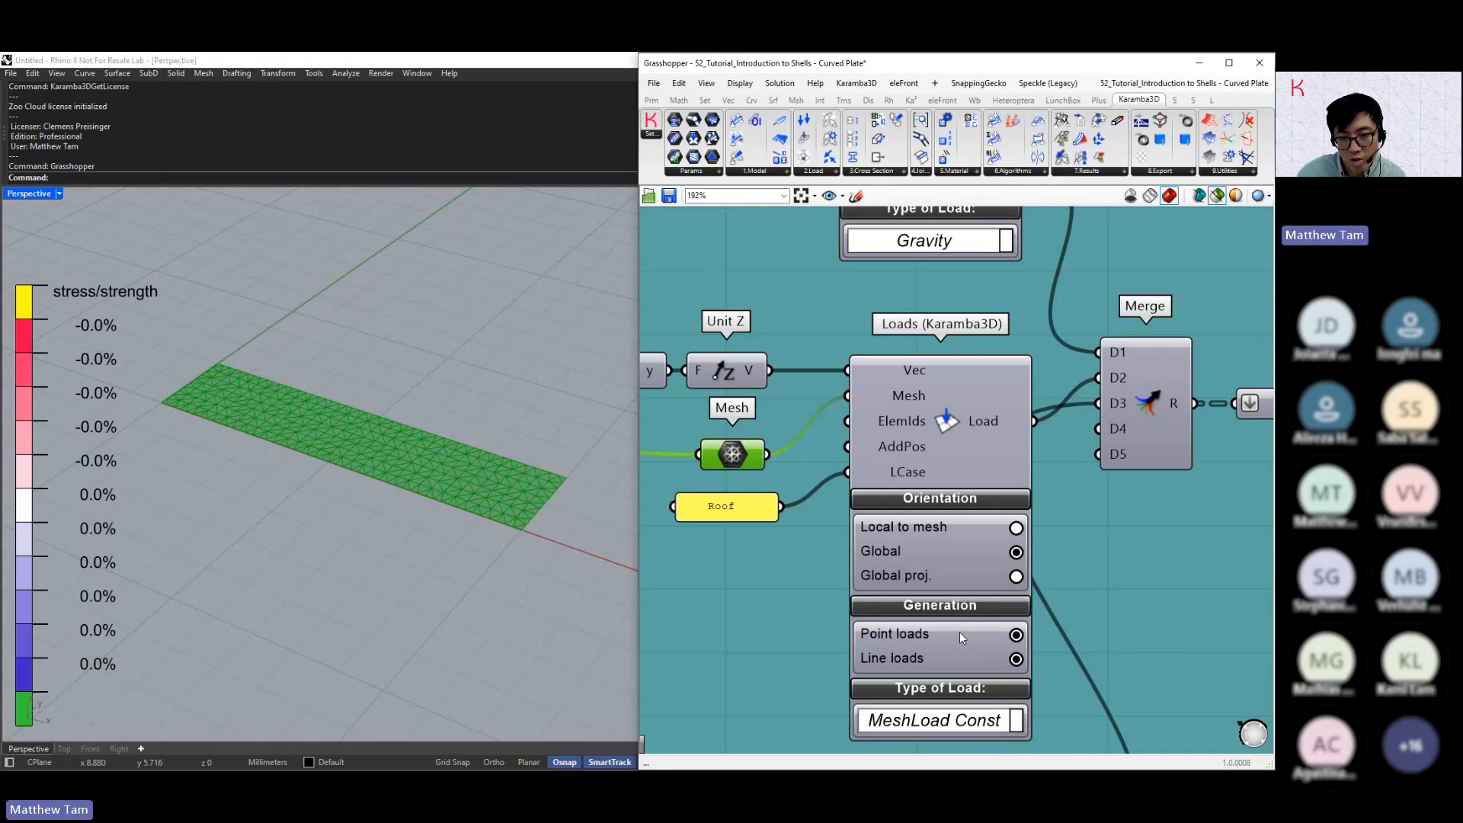
# Inspect the second MeshLoad Const component with its Unit X vector and preview the mesh it loads
pyautogui.moveTo(959, 635); pyautogui.dragTo(976, 430, button='right')
pyautogui.scroll(-3, 977, 430)
pyautogui.scroll(-1, 976, 426)
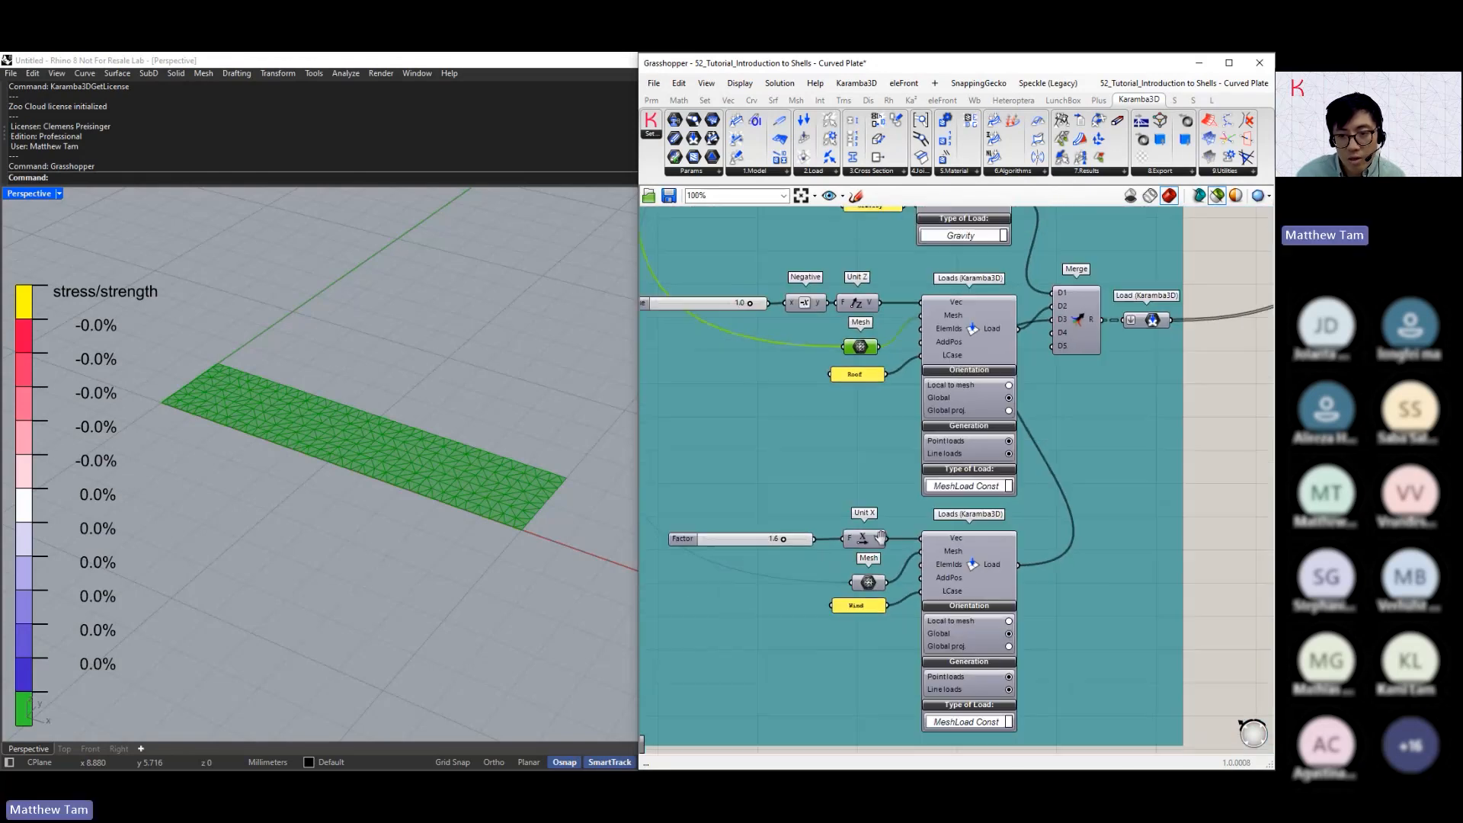
pyautogui.moveTo(867, 558); pyautogui.dragTo(923, 471, button='right')
pyautogui.scroll(-1, 924, 471)
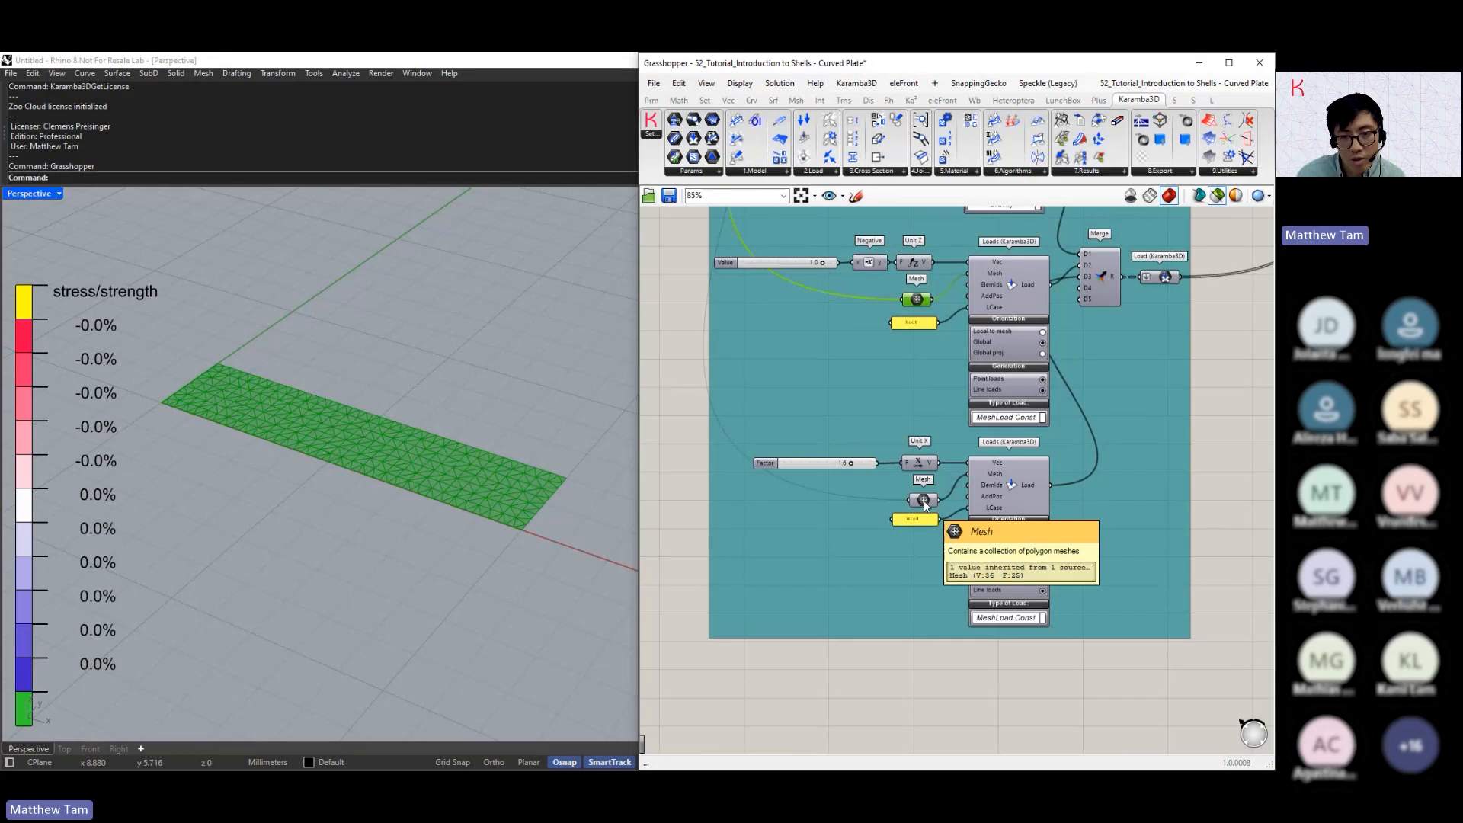
pyautogui.click(924, 501)
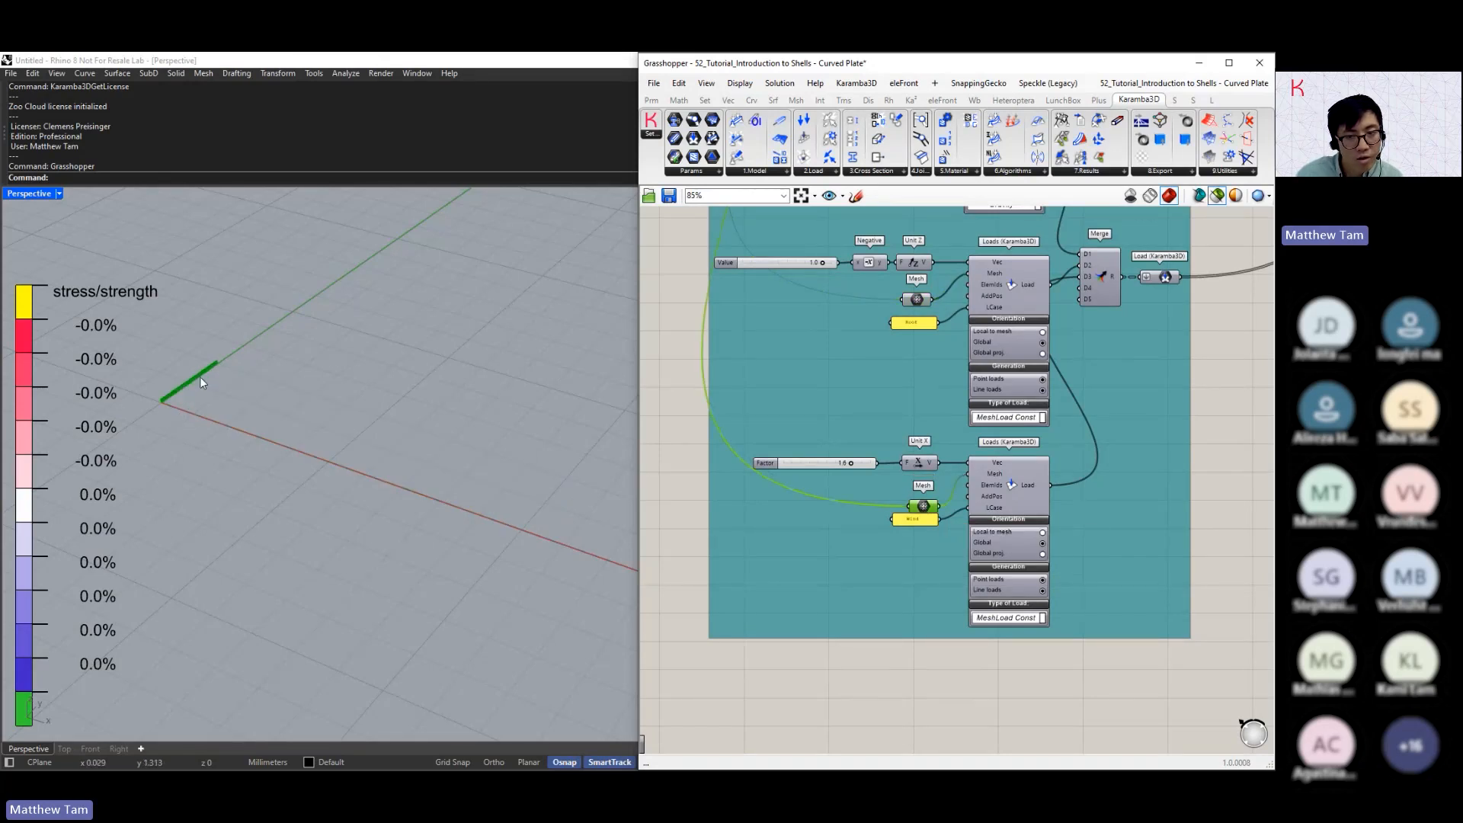
# Trace the second load's mesh back to the Line SDL, Extrude and Mesh Surface components and the Factor sliders in the geometry group
pyautogui.moveTo(698, 308); pyautogui.dragTo(872, 534, button='right')
pyautogui.moveTo(820, 371); pyautogui.dragTo(891, 522, button='right')
pyautogui.scroll(-2, 865, 333)
pyautogui.moveTo(865, 333); pyautogui.dragTo(1173, 560, button='right')
pyautogui.scroll(3, 1141, 428)
pyautogui.moveTo(1141, 428); pyautogui.dragTo(1128, 505, button='right')
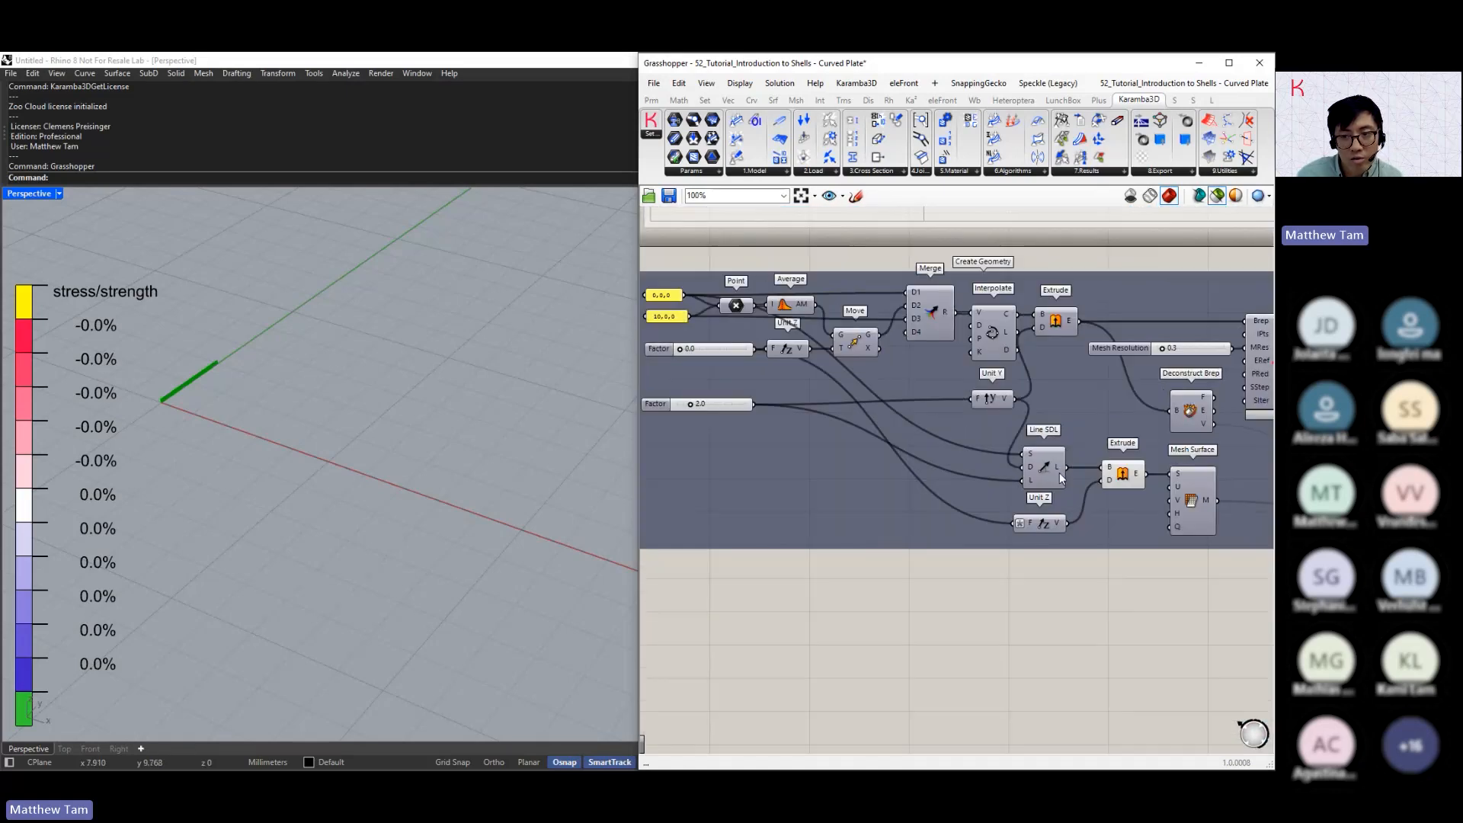
pyautogui.scroll(1, 1120, 478)
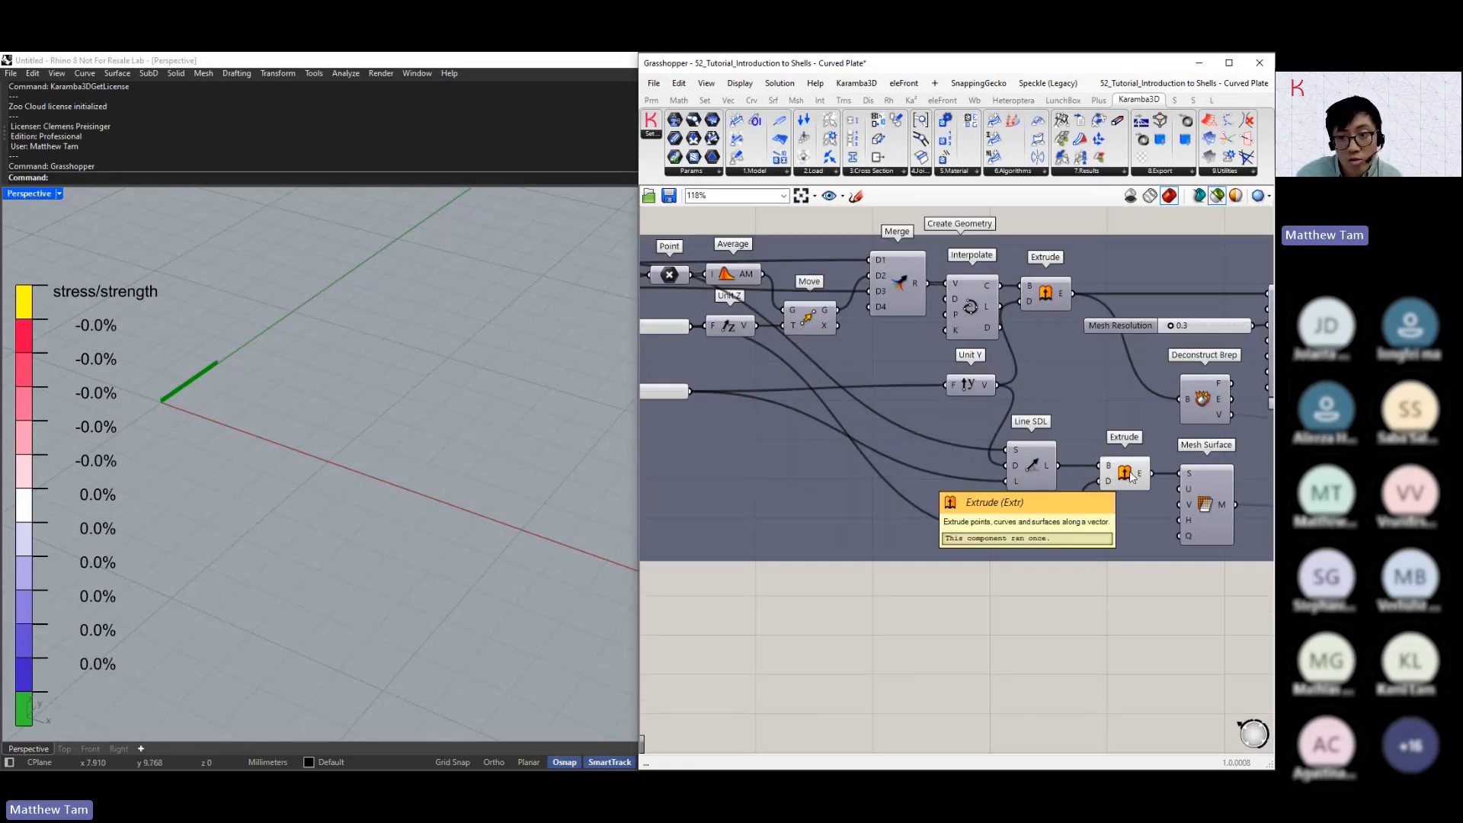
pyautogui.moveTo(777, 373); pyautogui.dragTo(860, 406, button='right')
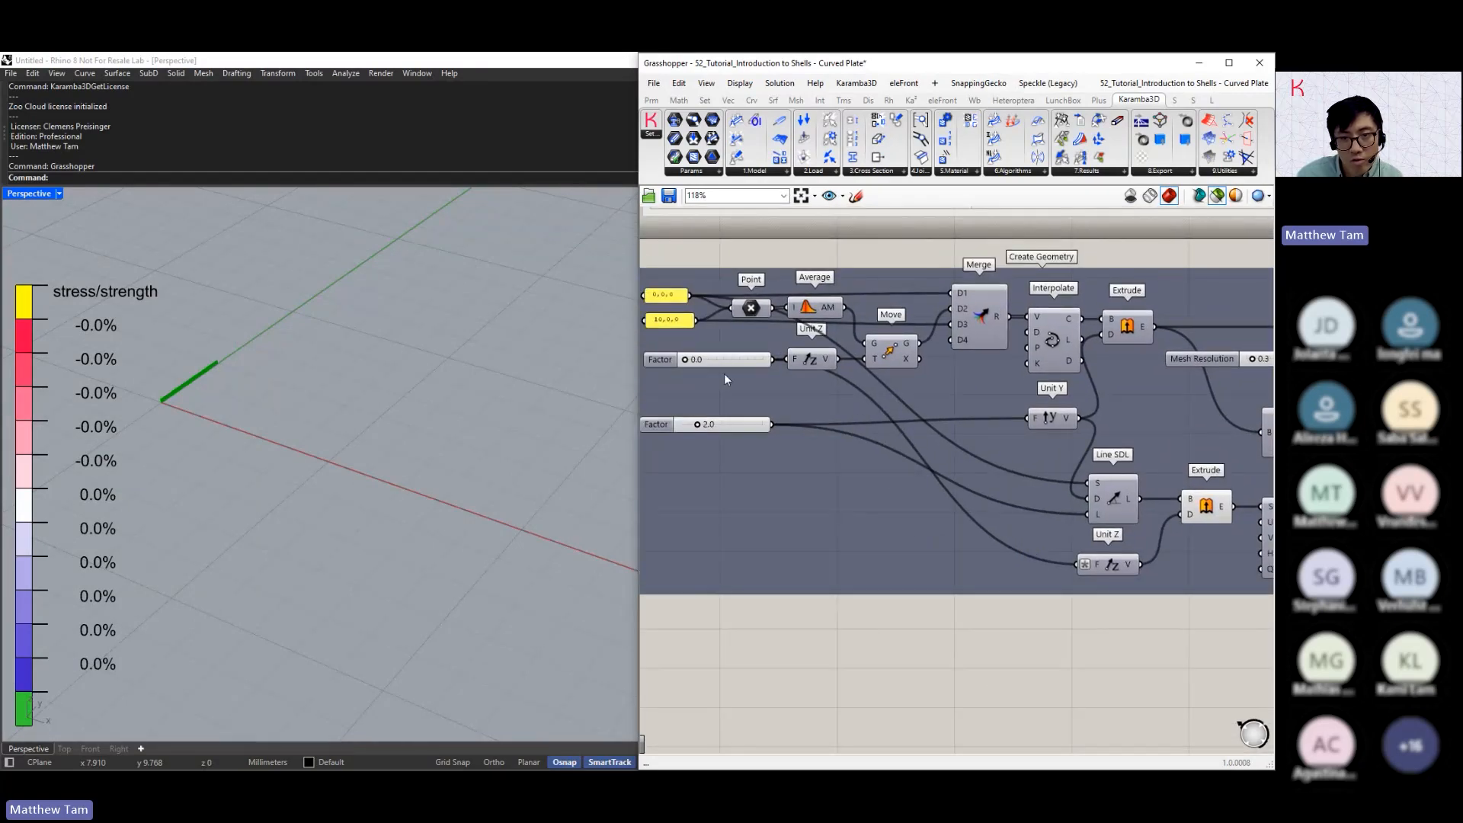
pyautogui.moveTo(685, 360)
pyautogui.mouseDown()
pyautogui.moveTo(703, 368)
pyautogui.moveTo(683, 363)
pyautogui.mouseUp()
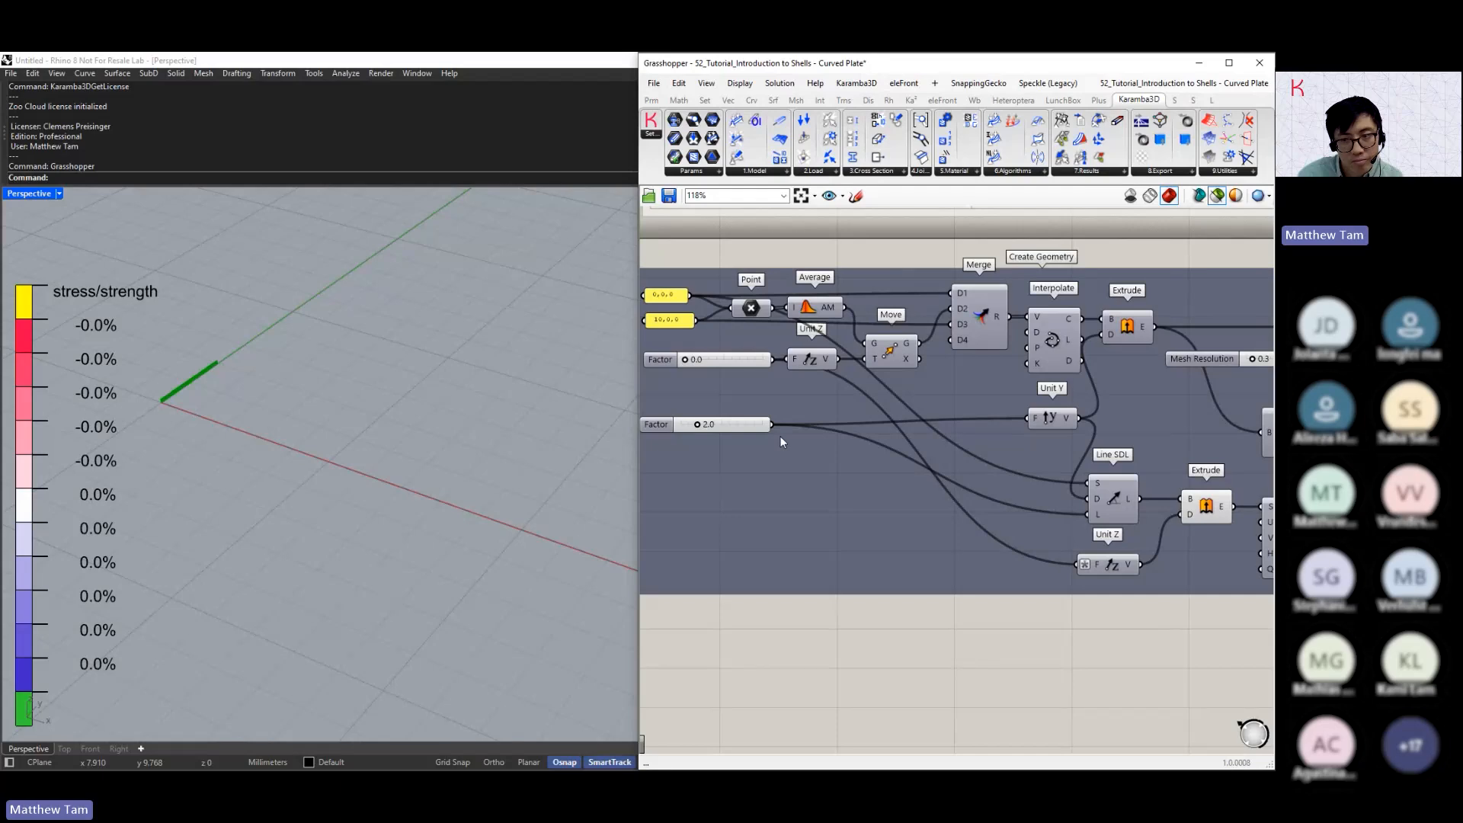
# Return to the Wind load and examine its factor, Unit X vector, load case name and Global orientation
pyautogui.moveTo(1010, 566); pyautogui.dragTo(966, 441, button='right')
pyautogui.scroll(-2, 925, 455)
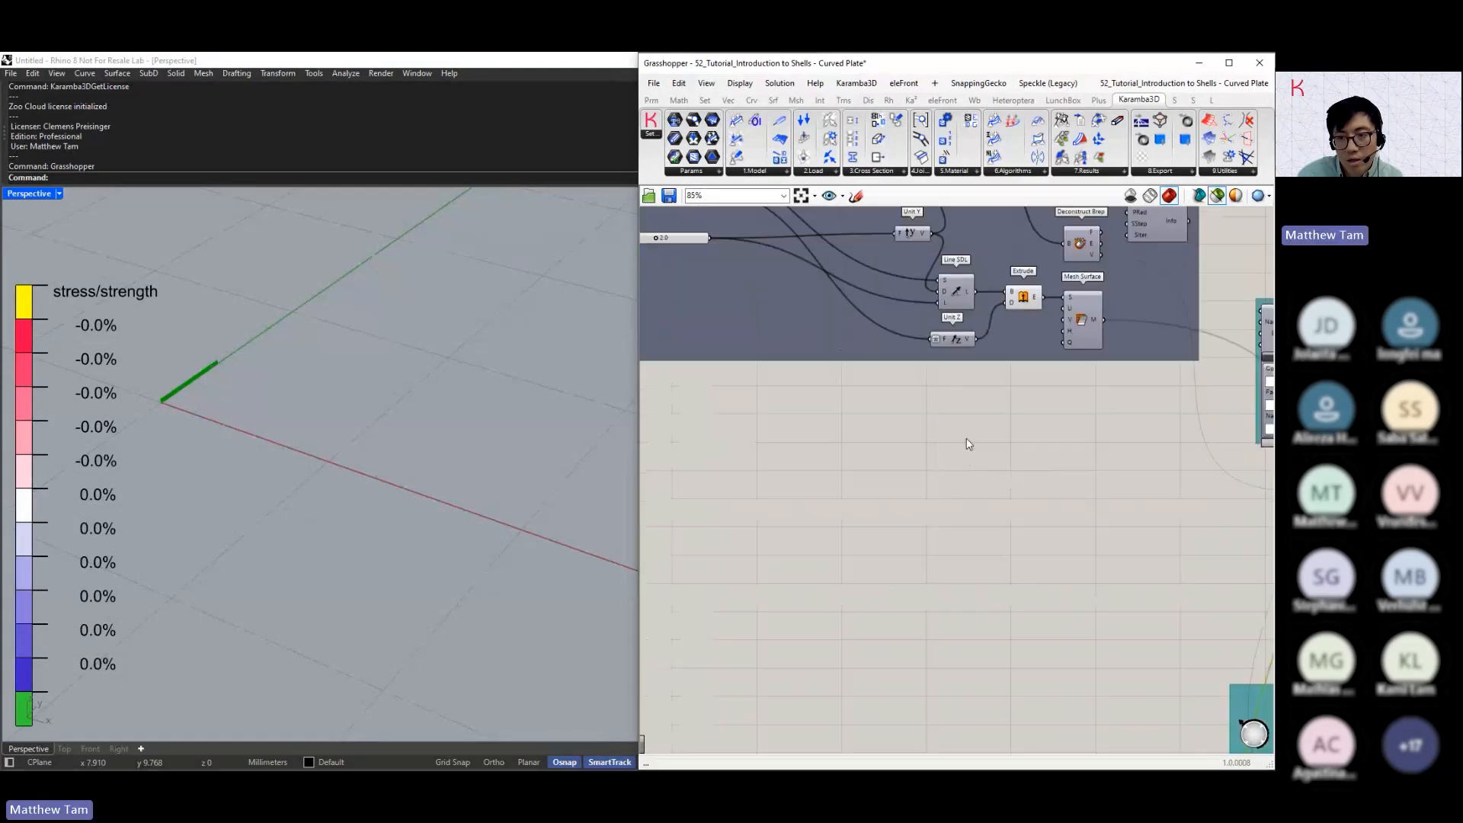
pyautogui.scroll(-3, 966, 441)
pyautogui.moveTo(1113, 537); pyautogui.dragTo(936, 405, button='right')
pyautogui.scroll(6, 1079, 562)
pyautogui.scroll(1, 1042, 534)
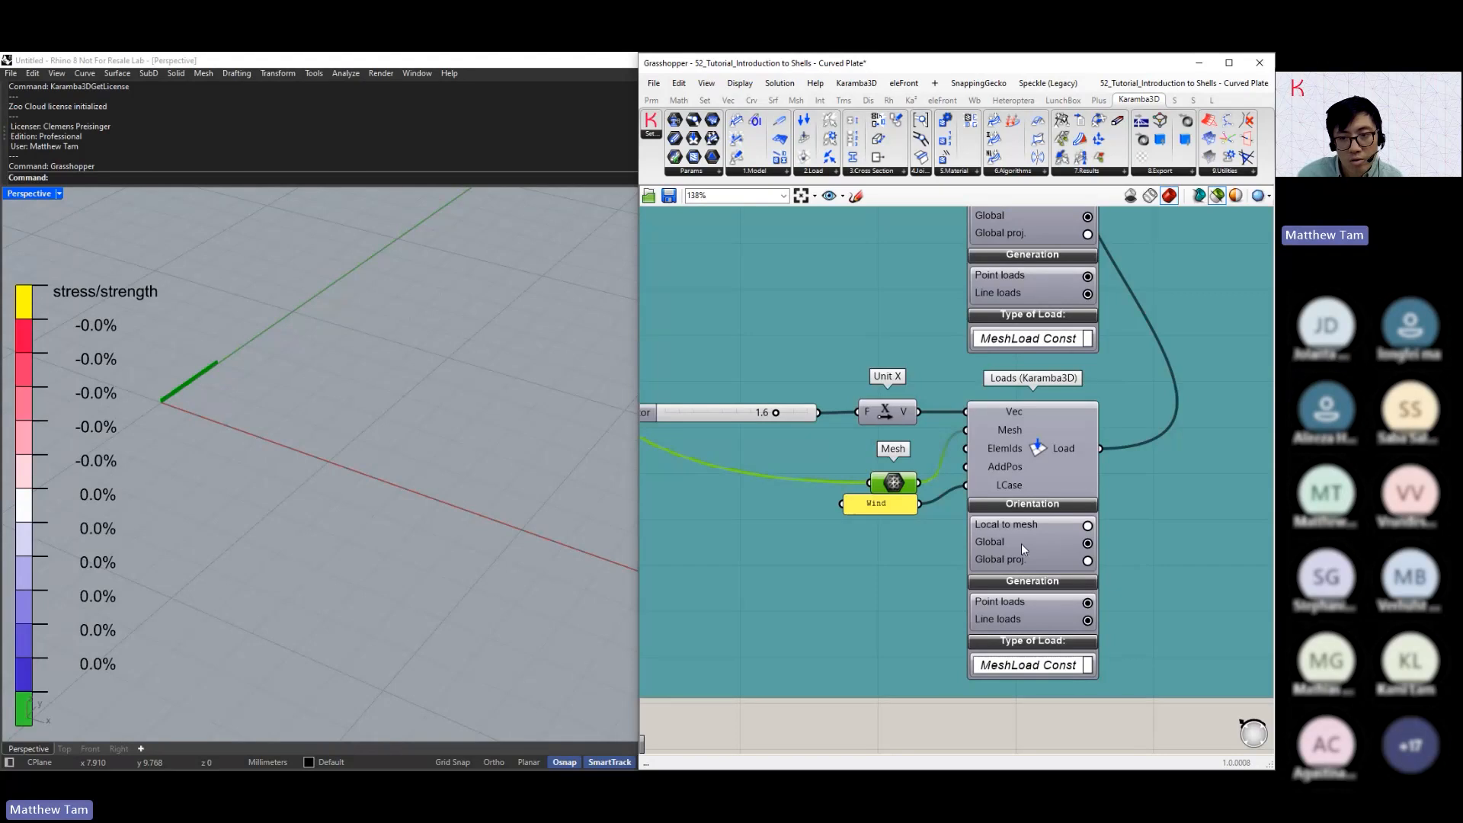
pyautogui.moveTo(828, 425); pyautogui.dragTo(870, 425, button='right')
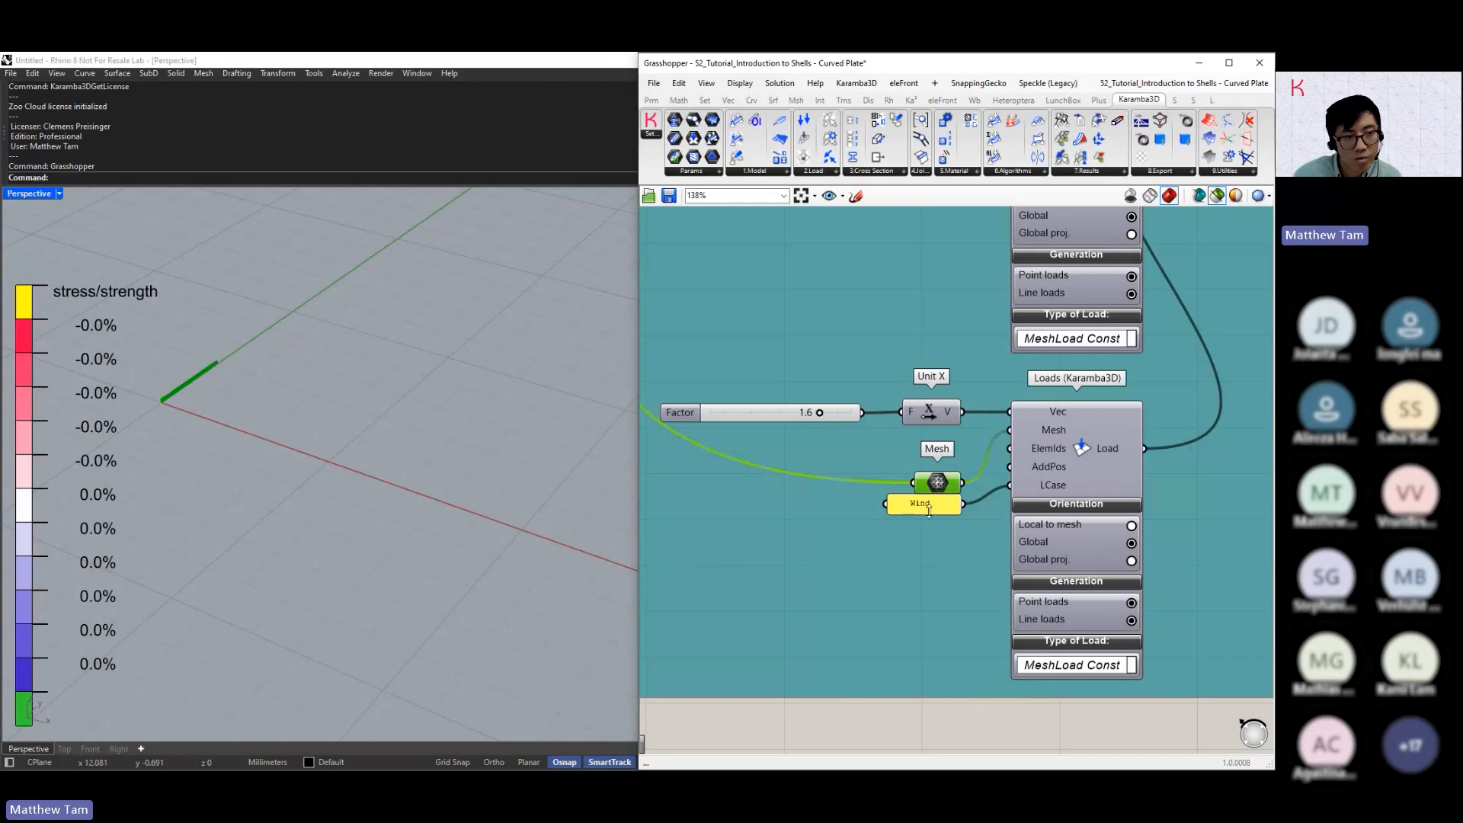
# Follow the merged loads to the Assemble Model component and inspect its Mass output
pyautogui.scroll(-2, 889, 588)
pyautogui.scroll(-6, 889, 588)
pyautogui.scroll(5, 972, 463)
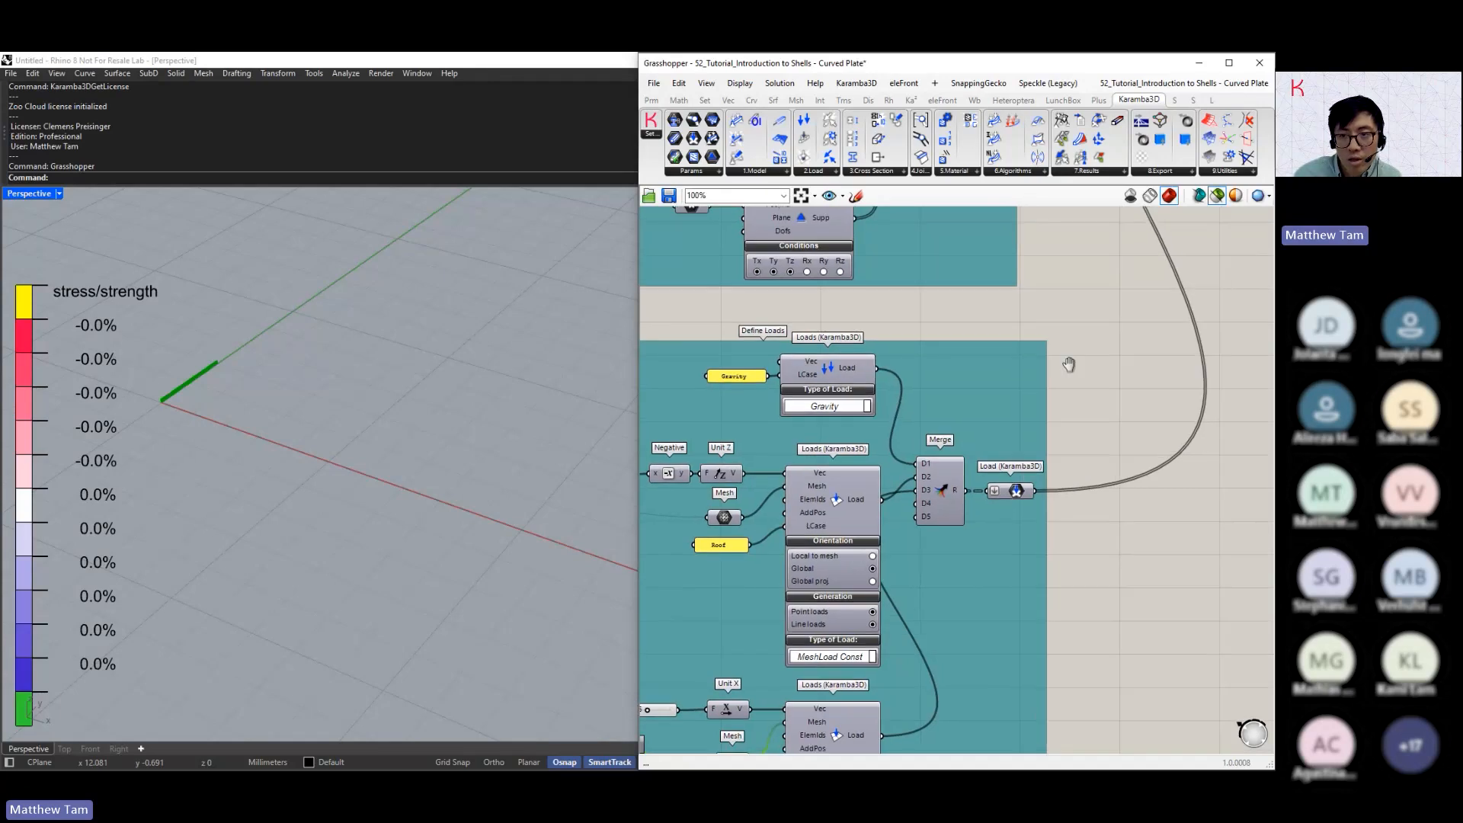
pyautogui.moveTo(1068, 363); pyautogui.dragTo(984, 594, button='right')
pyautogui.moveTo(989, 392); pyautogui.dragTo(950, 613, button='right')
pyautogui.moveTo(1000, 436); pyautogui.dragTo(920, 667, button='right')
pyautogui.scroll(3, 1023, 479)
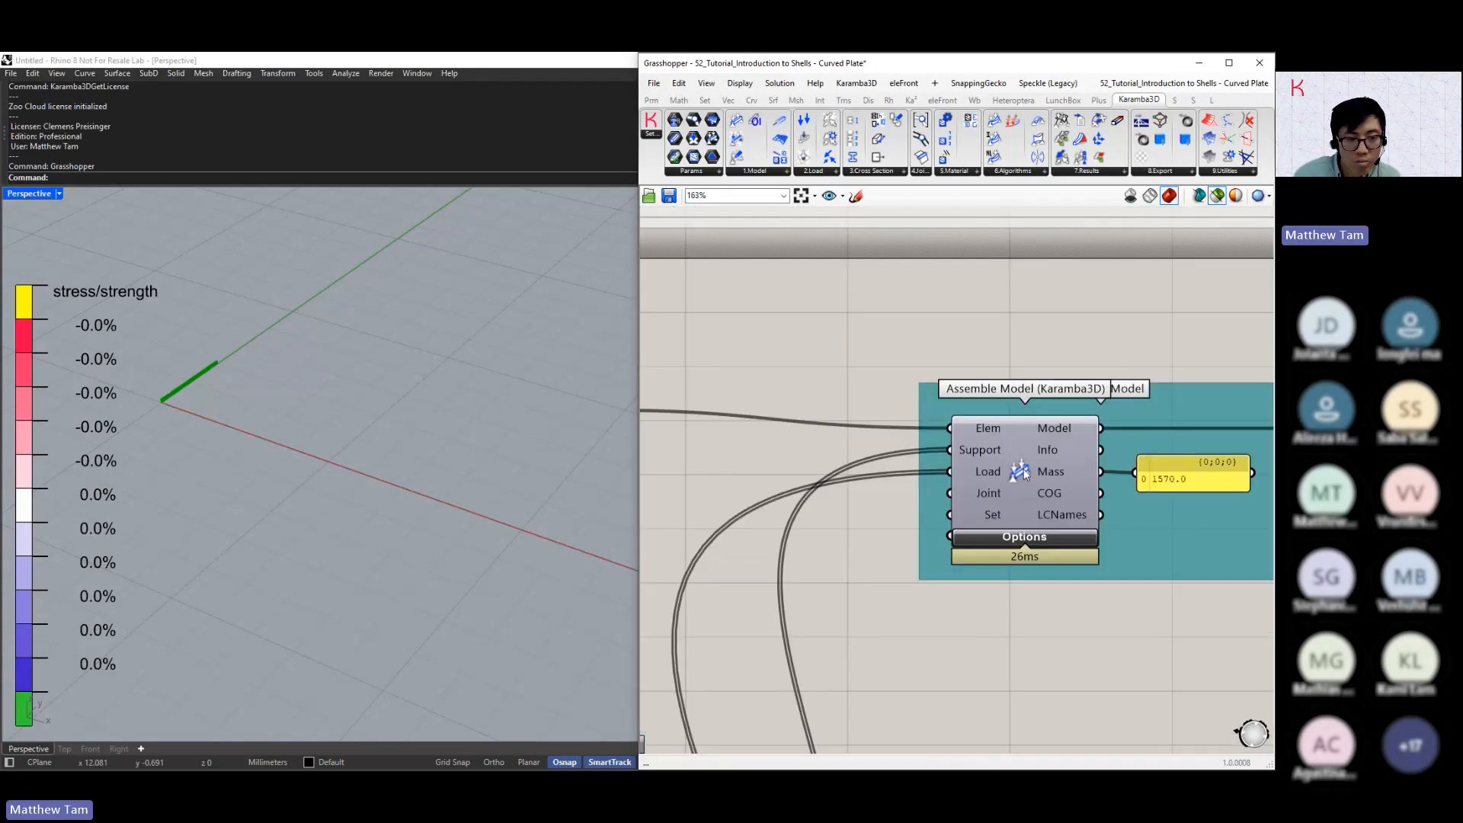
pyautogui.moveTo(1038, 491); pyautogui.dragTo(1021, 495, button='right')
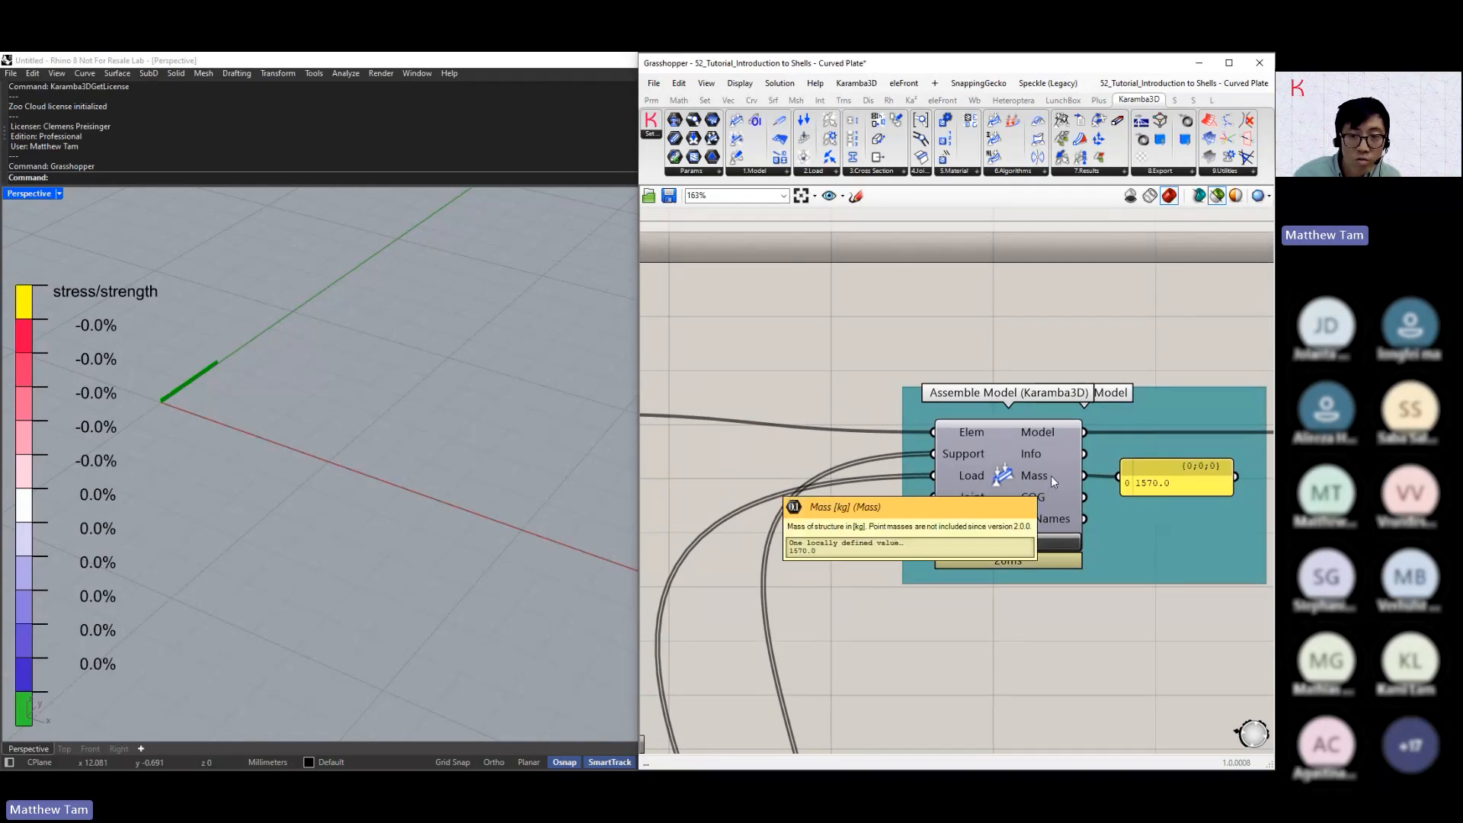
pyautogui.moveTo(1051, 477)
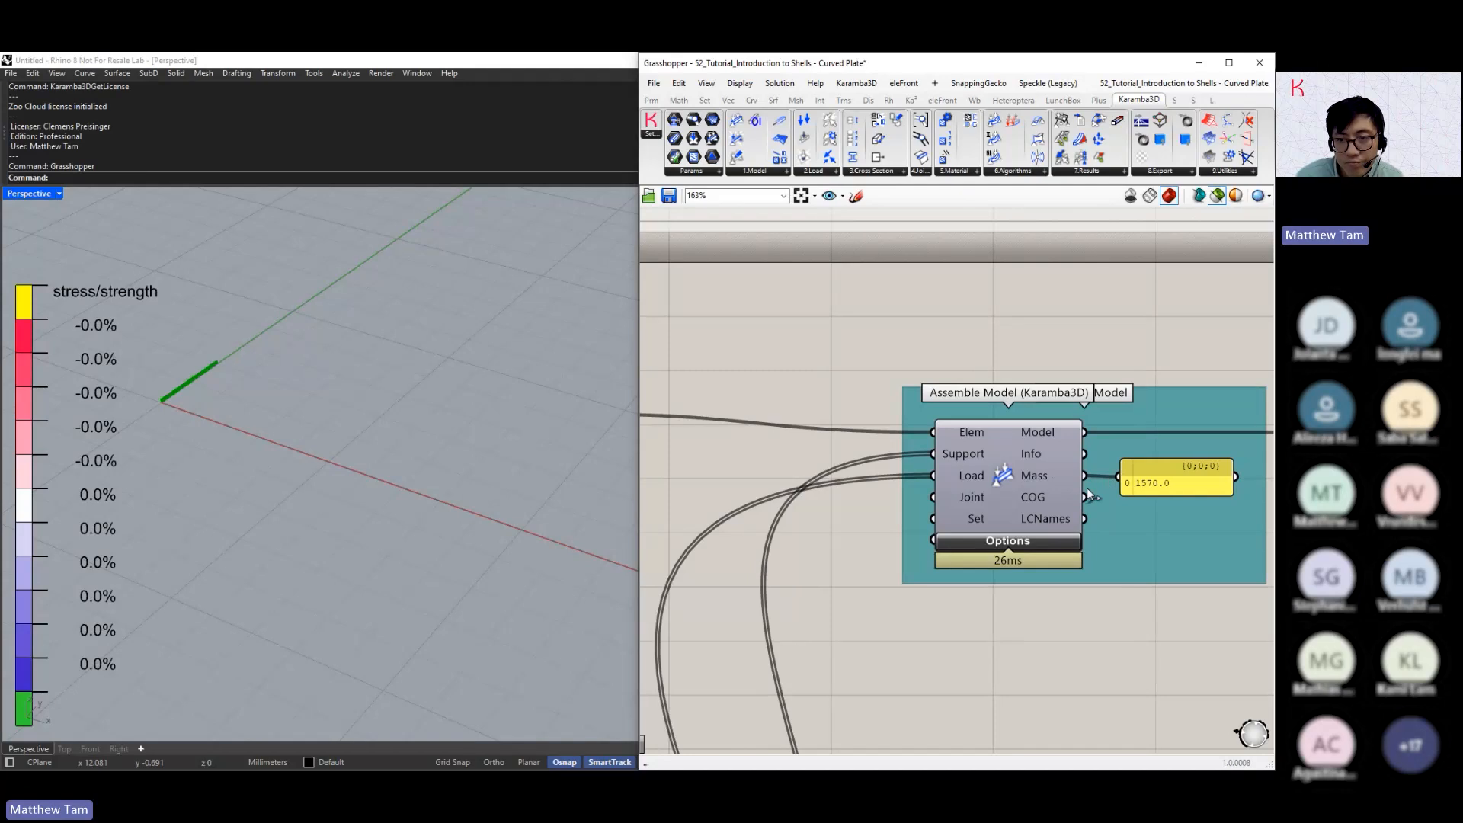
# Follow the assembled model to the Analyse component and examine its warning and the maximum displacement for each load case
pyautogui.moveTo(1177, 457); pyautogui.dragTo(851, 432, button='right')
pyautogui.moveTo(1145, 430); pyautogui.dragTo(954, 431, button='right')
pyautogui.moveTo(944, 382)
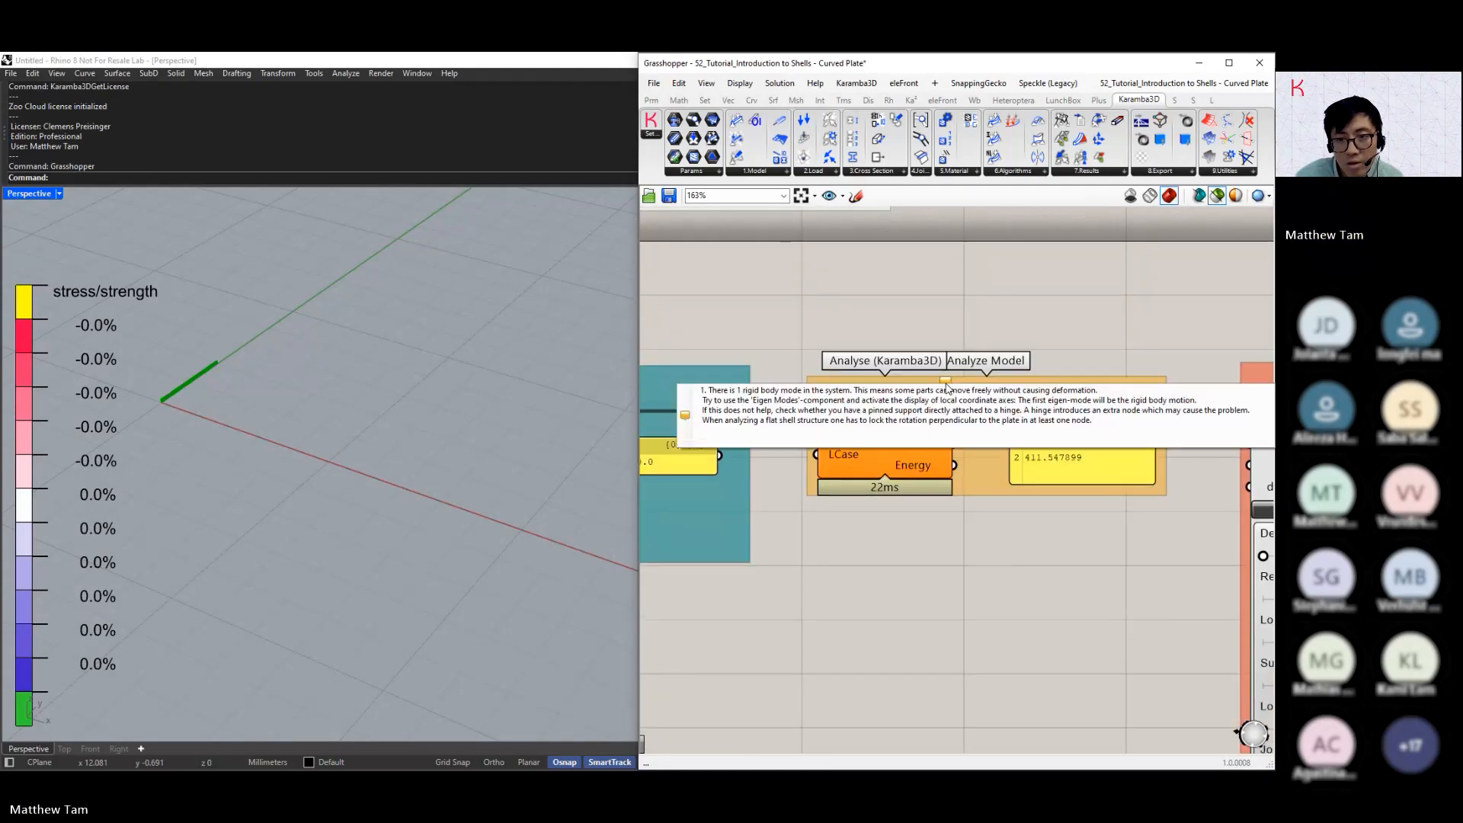
pyautogui.click(912, 467)
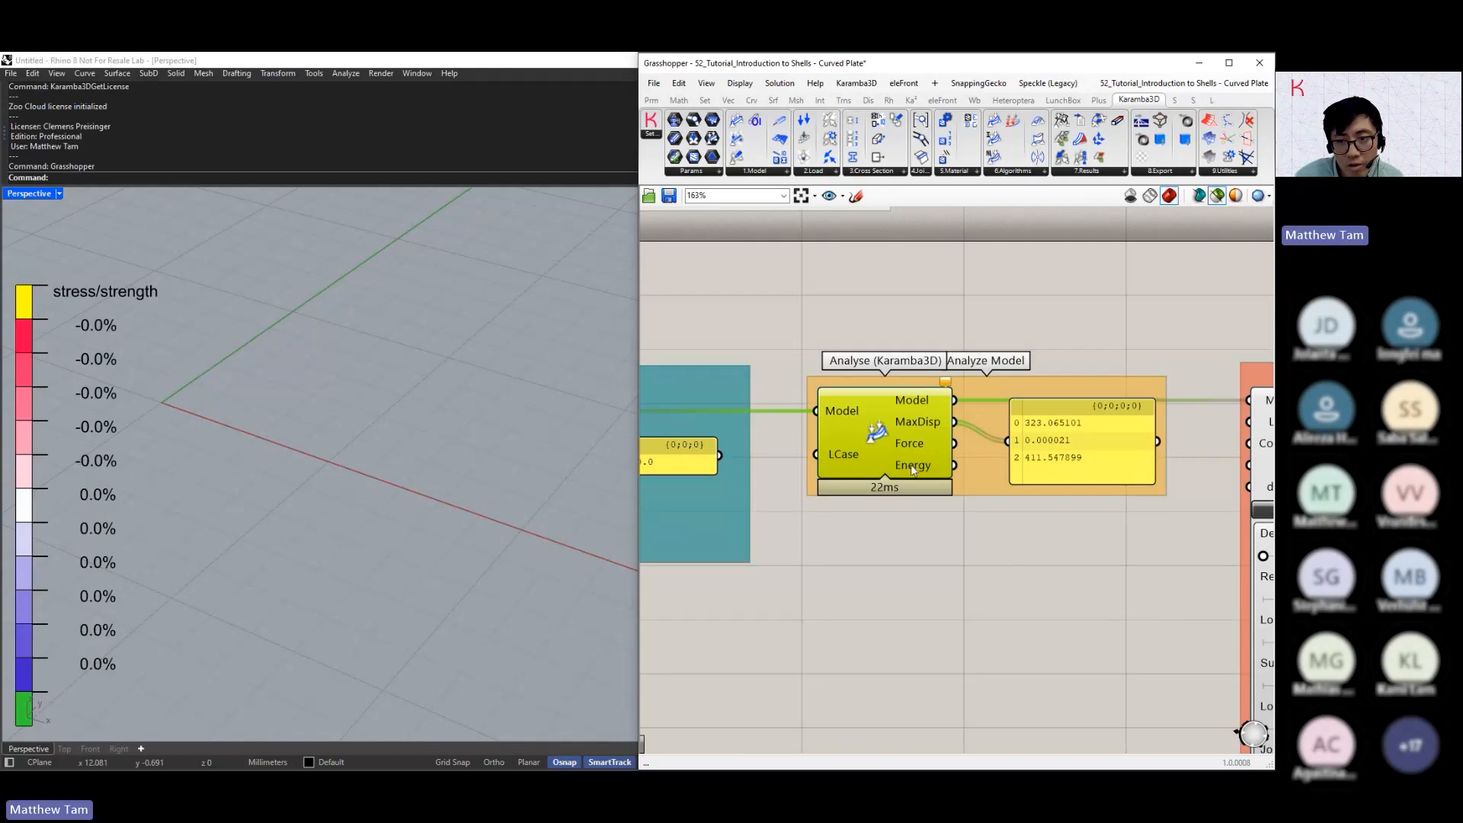
pyautogui.moveTo(944, 382)
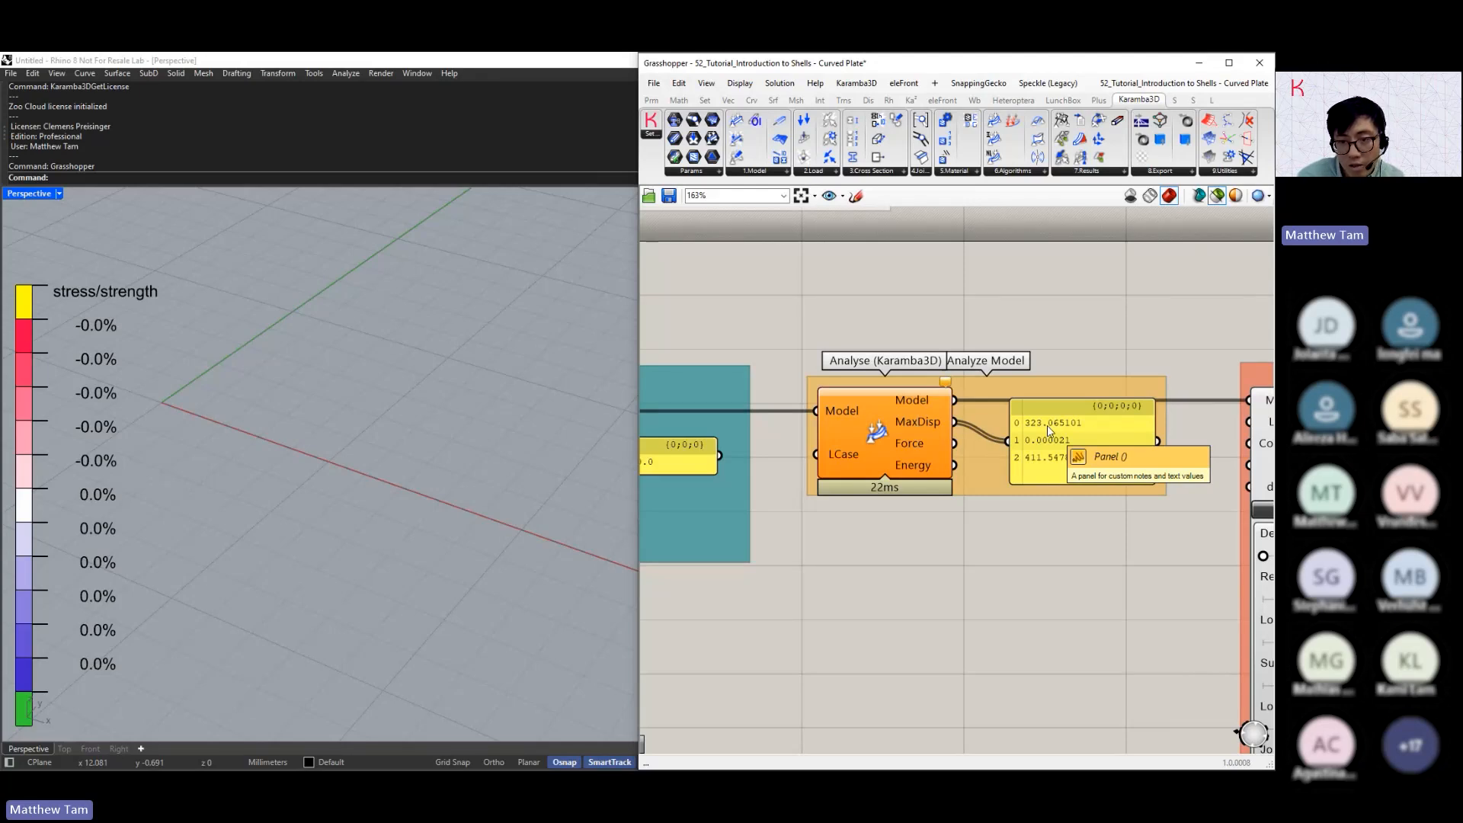
# Add a text panel containing Gravity below the Analyse component and connect it to that component's LCase input
pyautogui.doubleClick(814, 543)
pyautogui.write('//')
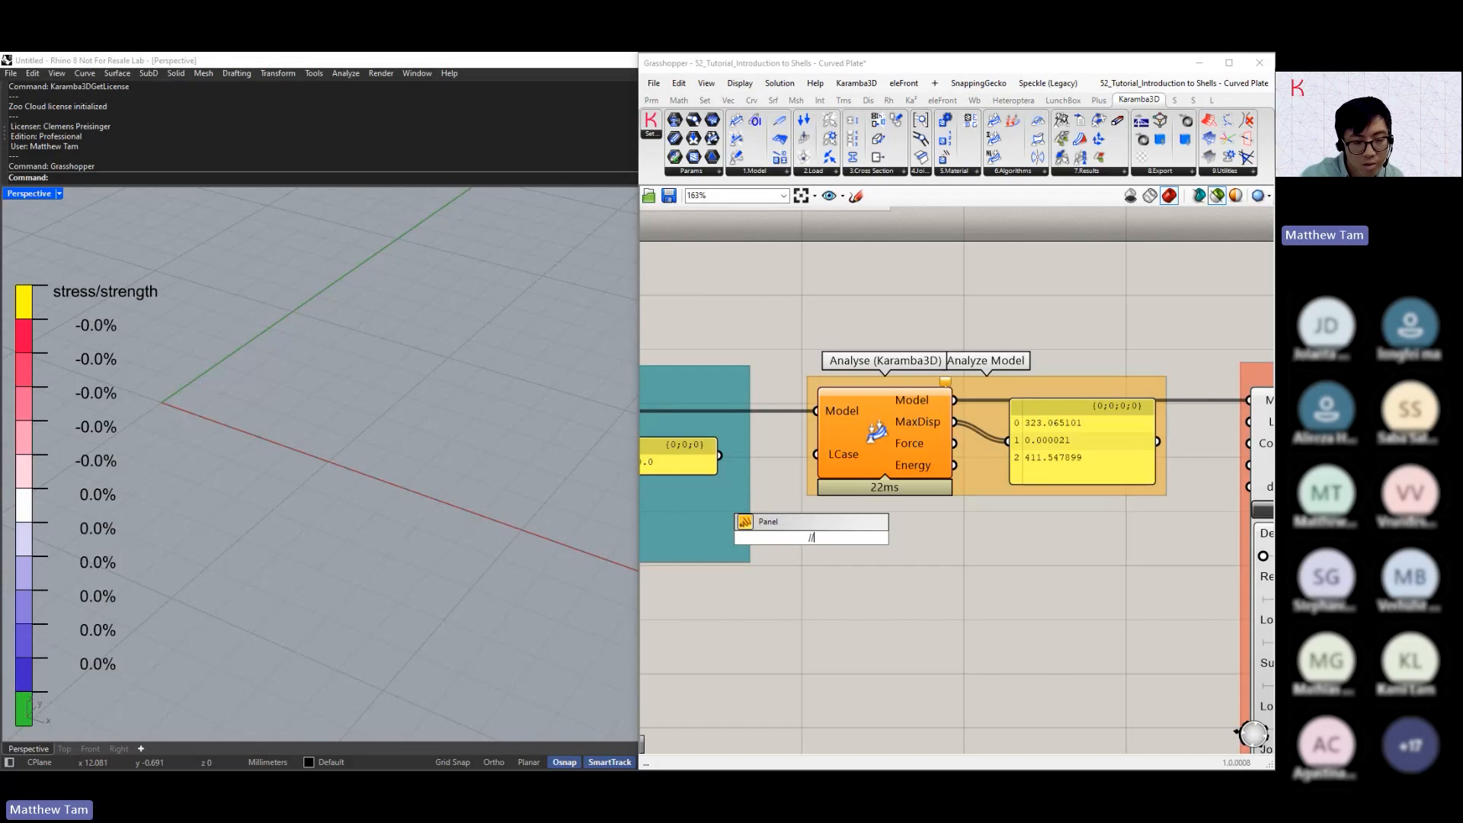
pyautogui.write('Gravity')
pyautogui.press('Return')
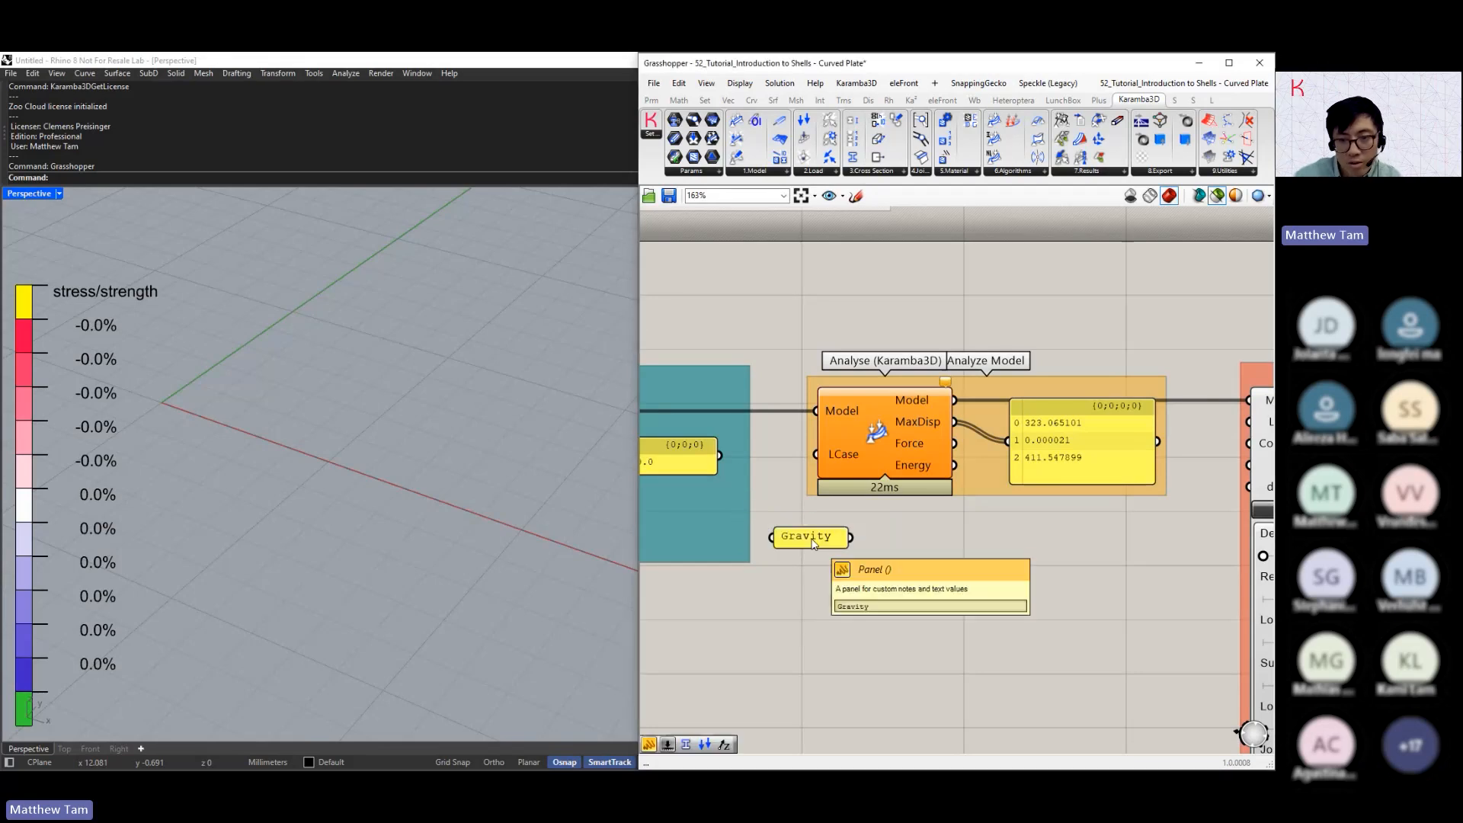
pyautogui.moveTo(850, 536); pyautogui.dragTo(817, 455)
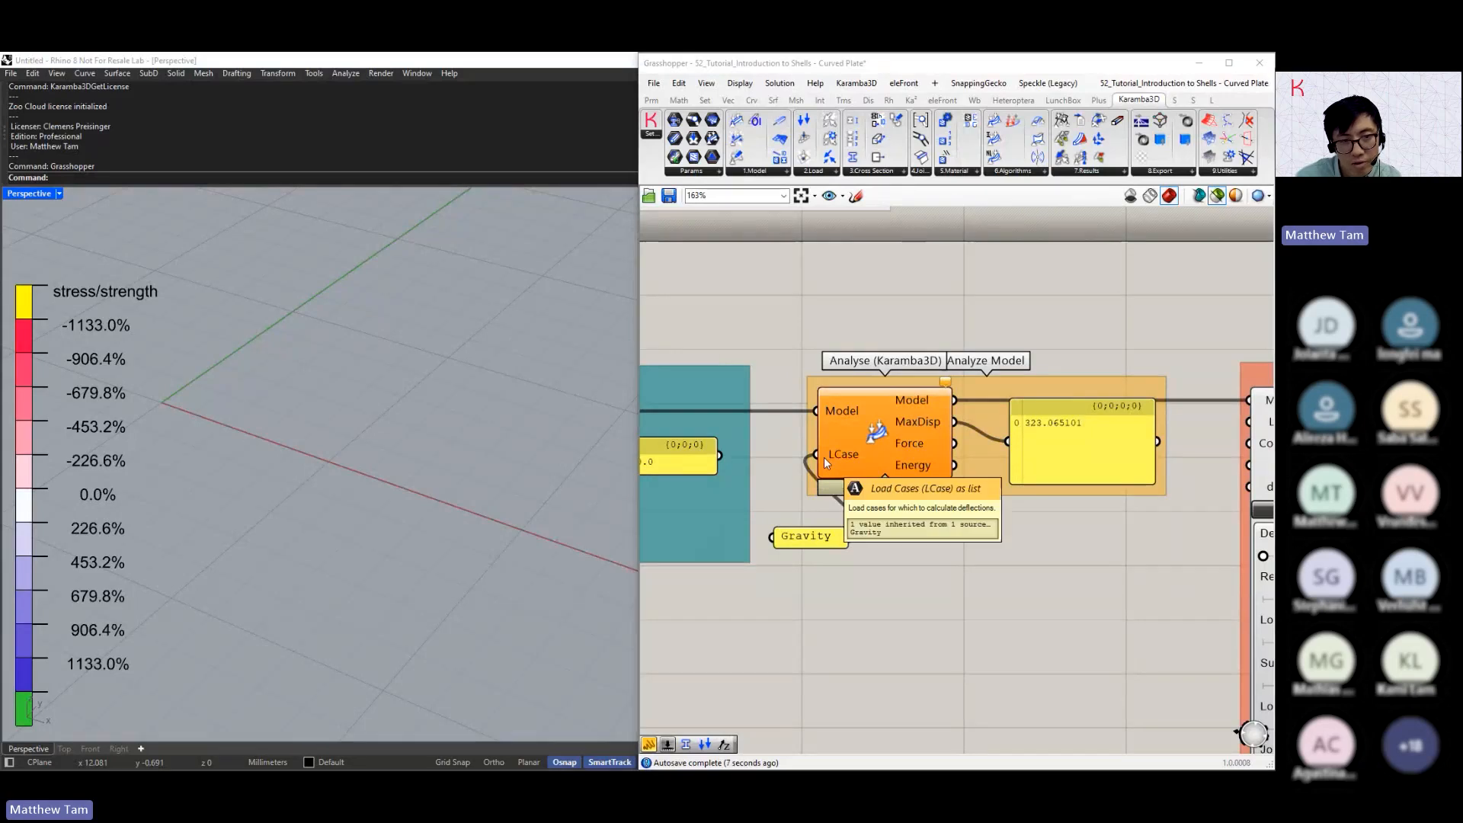
pyautogui.moveTo(821, 457)
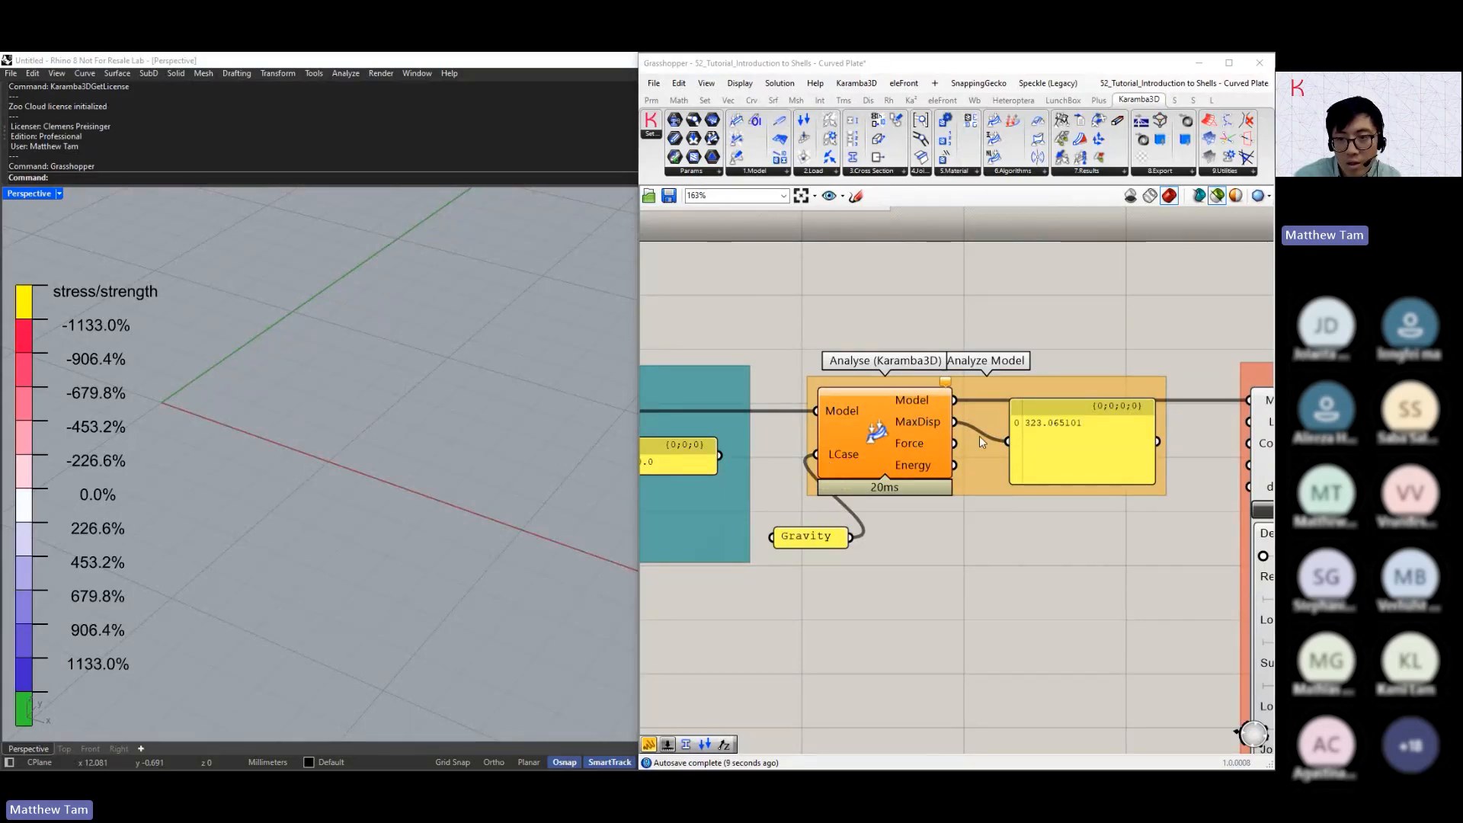
# Select the Model View component to preview the plate and disconnect the Gravity panel from the Analyse component's LCase input
pyautogui.scroll(-2, 979, 435)
pyautogui.moveTo(1097, 444); pyautogui.dragTo(996, 437, button='right')
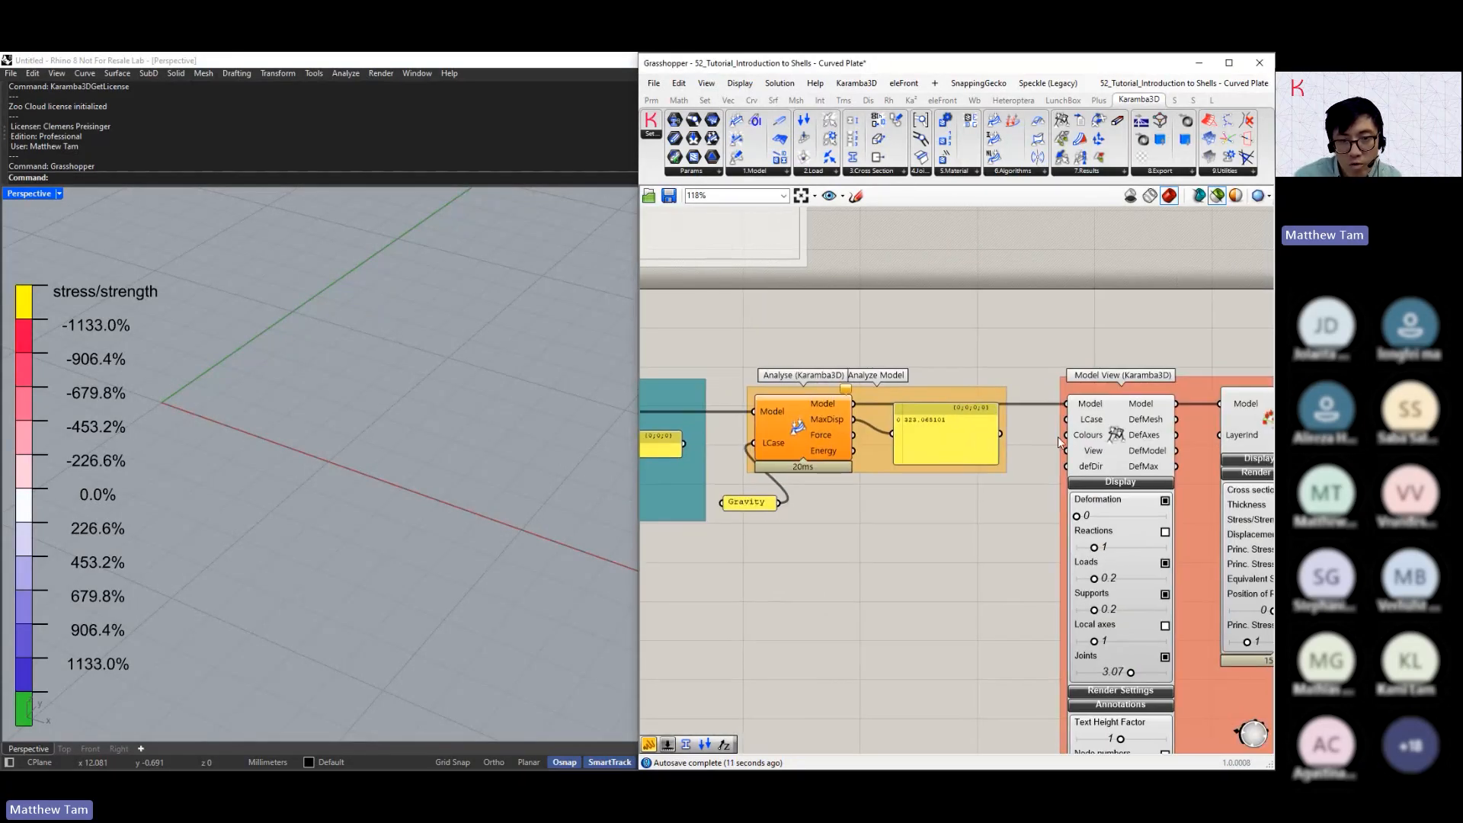
pyautogui.click(1103, 435)
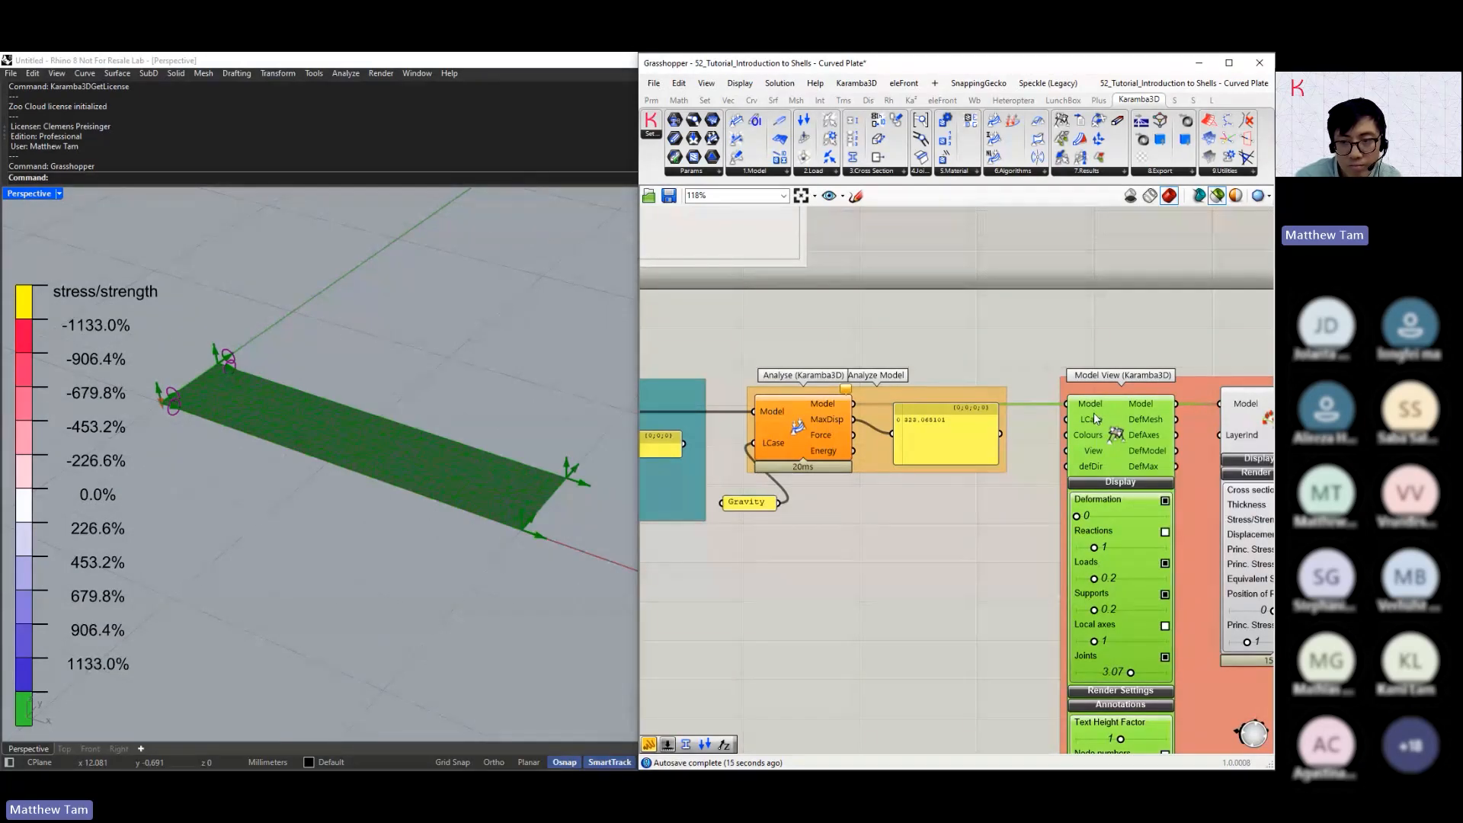
pyautogui.keyDown('ctrl'); pyautogui.moveTo(753, 442); pyautogui.dragTo(778, 503); pyautogui.keyUp('ctrl')
# Set the Model View deformation scale to 1.54 and view the deflected plate from the side
pyautogui.moveTo(924, 547); pyautogui.dragTo(862, 502, button='right')
pyautogui.moveTo(1013, 471); pyautogui.dragTo(1015, 473)
pyautogui.moveTo(424, 525); pyautogui.dragTo(447, 457, button='right')
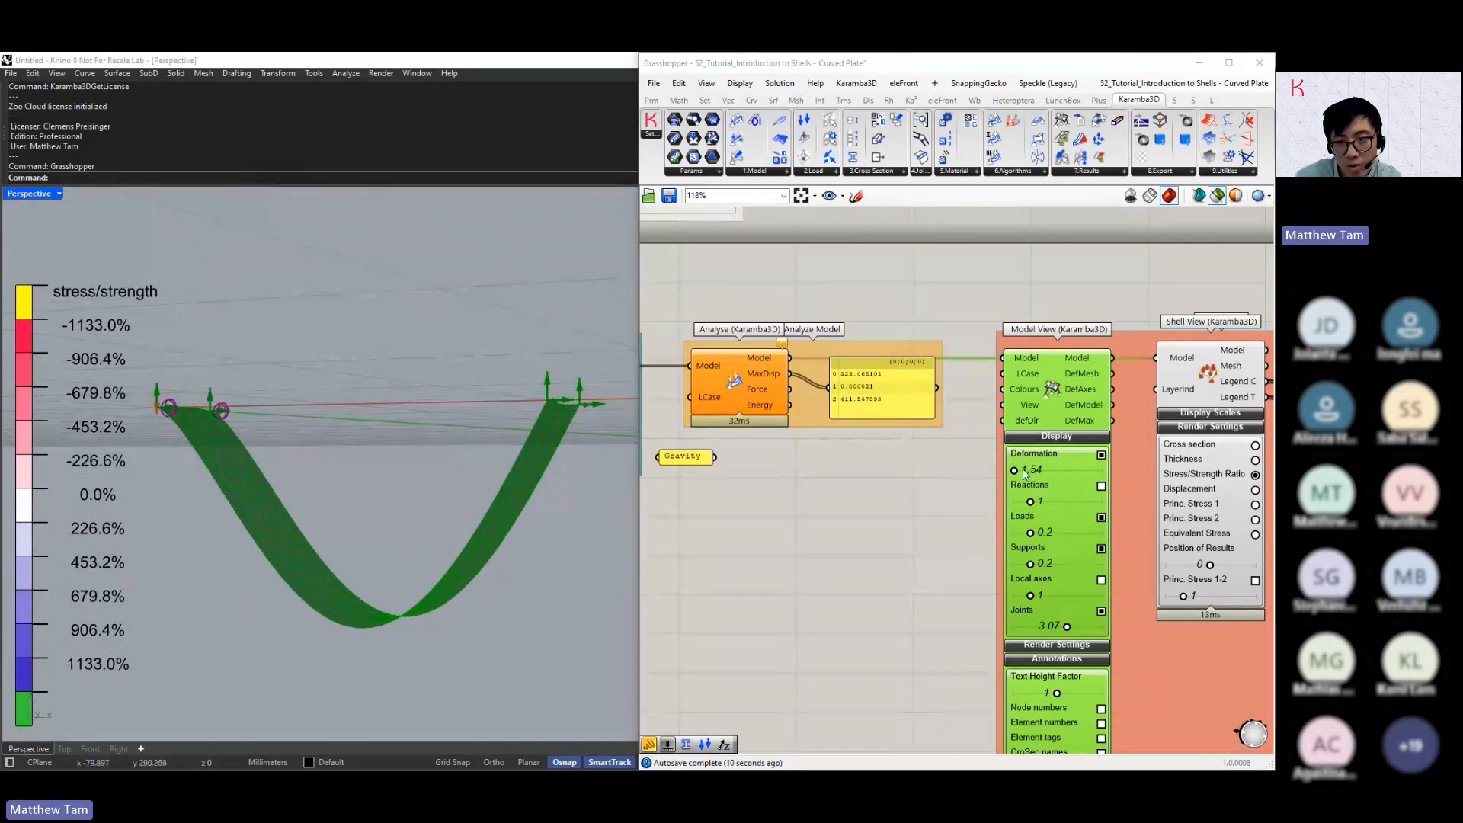
# Collapse the Model View annotation settings and switch the result load case combination to Wind
pyautogui.moveTo(1058, 546); pyautogui.dragTo(1039, 415, button='right')
pyautogui.moveTo(970, 577); pyautogui.dragTo(948, 453, button='right')
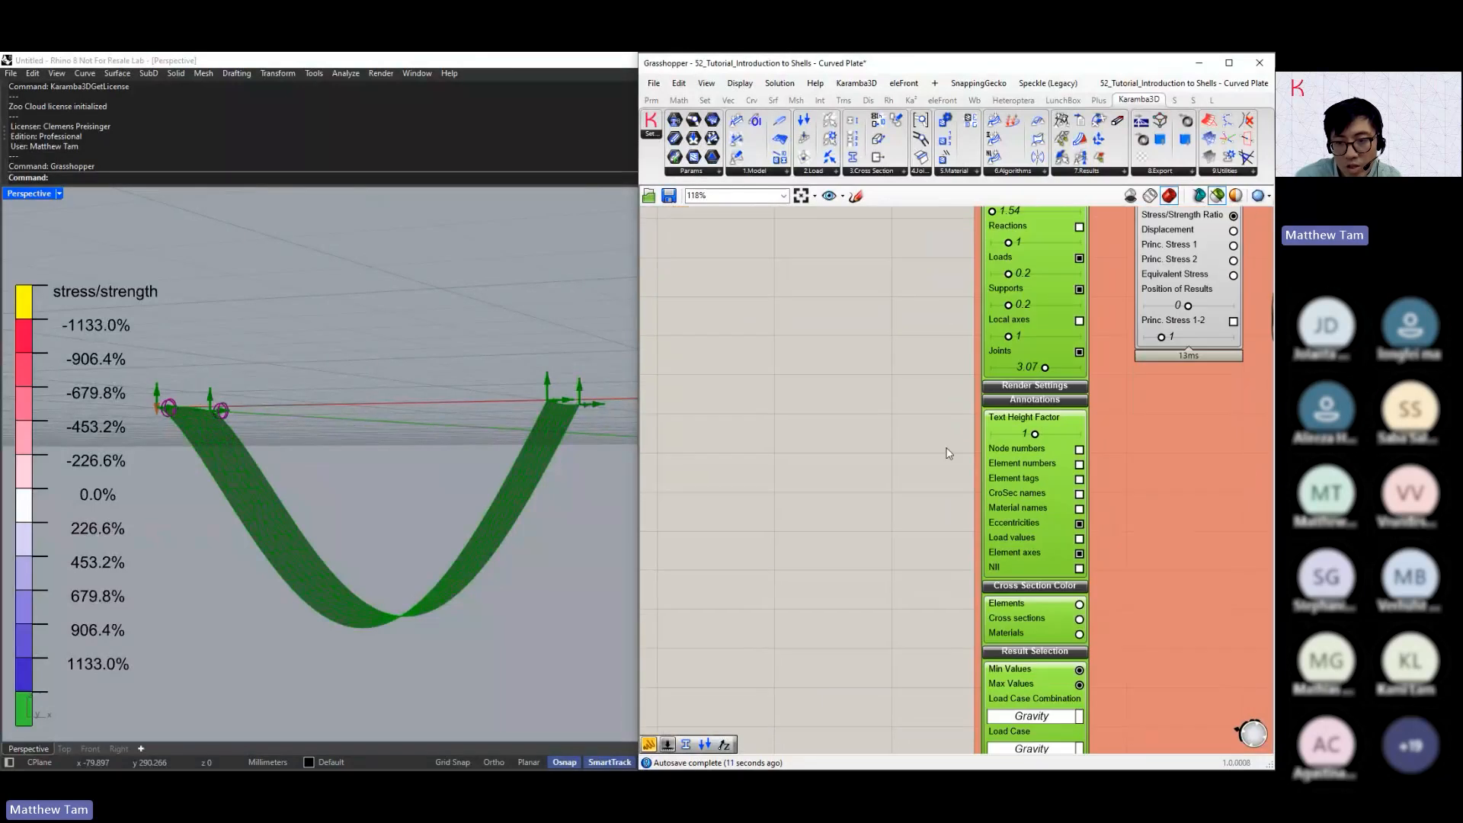
pyautogui.click(1038, 402)
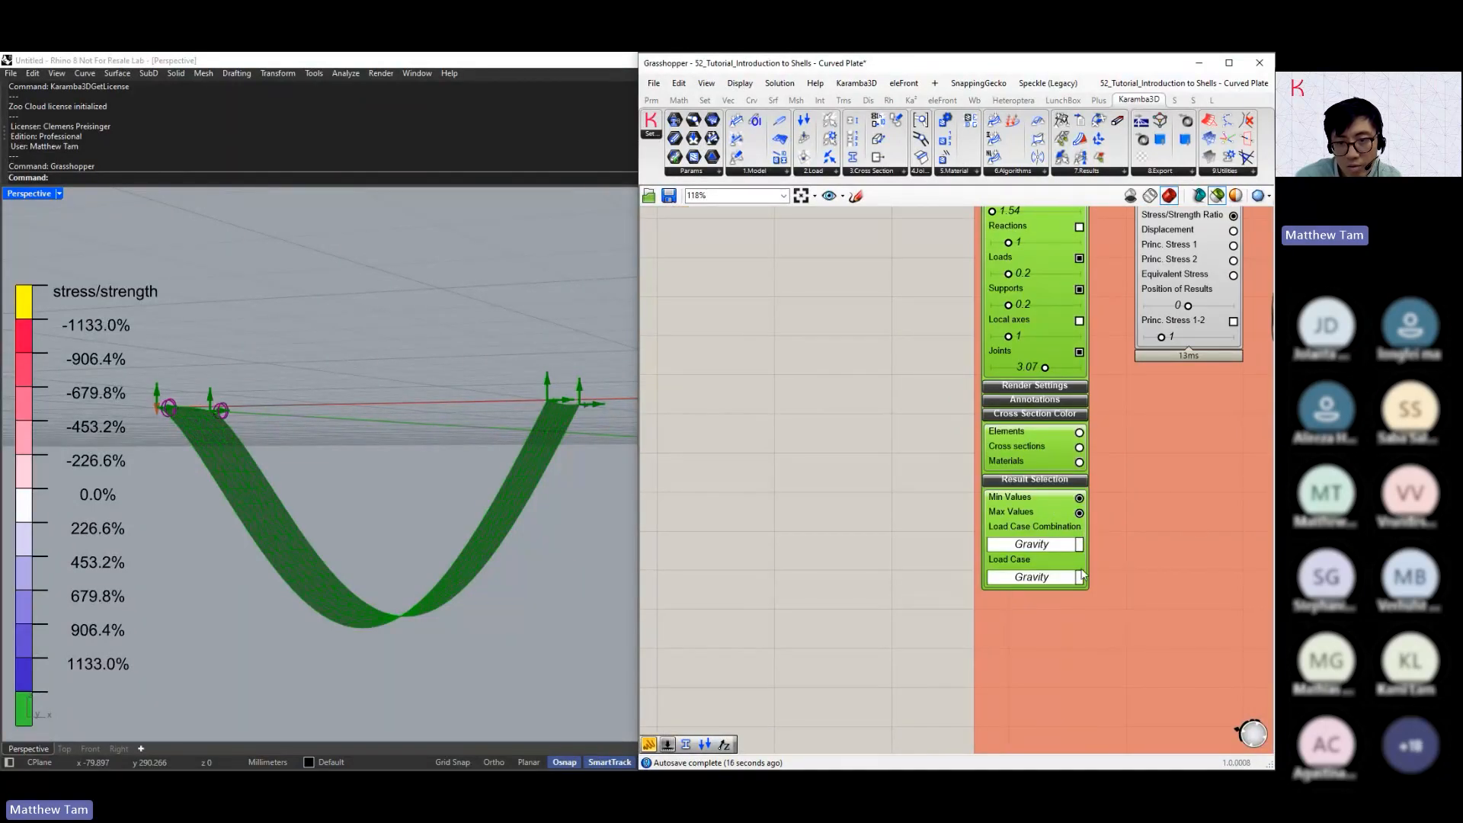
pyautogui.scroll(2, 1062, 552)
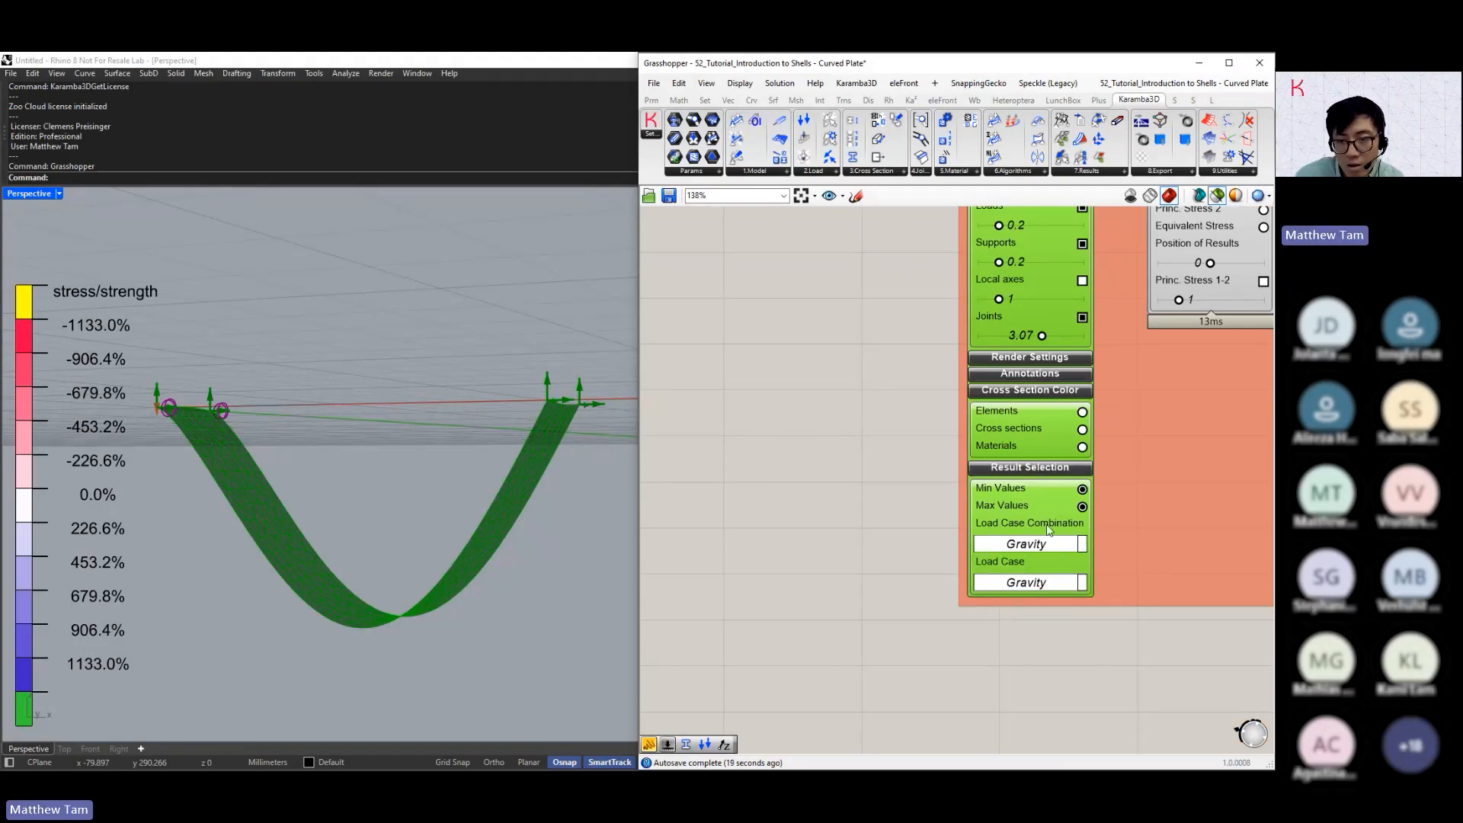
pyautogui.moveTo(1047, 531); pyautogui.dragTo(1044, 540, button='right')
pyautogui.click(1022, 592)
pyautogui.click(1033, 550)
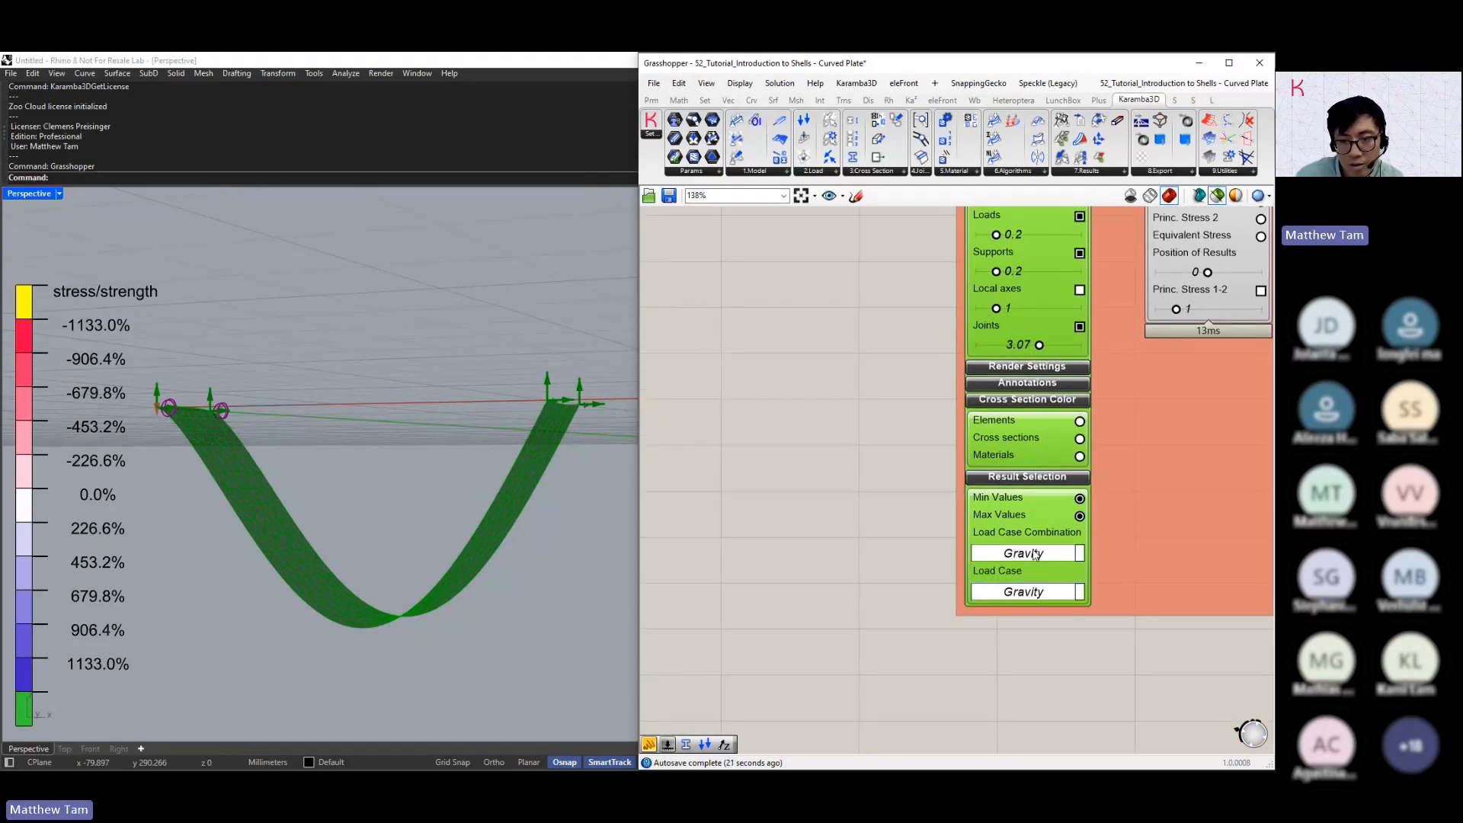
pyautogui.click(1034, 554)
pyautogui.click(1034, 594)
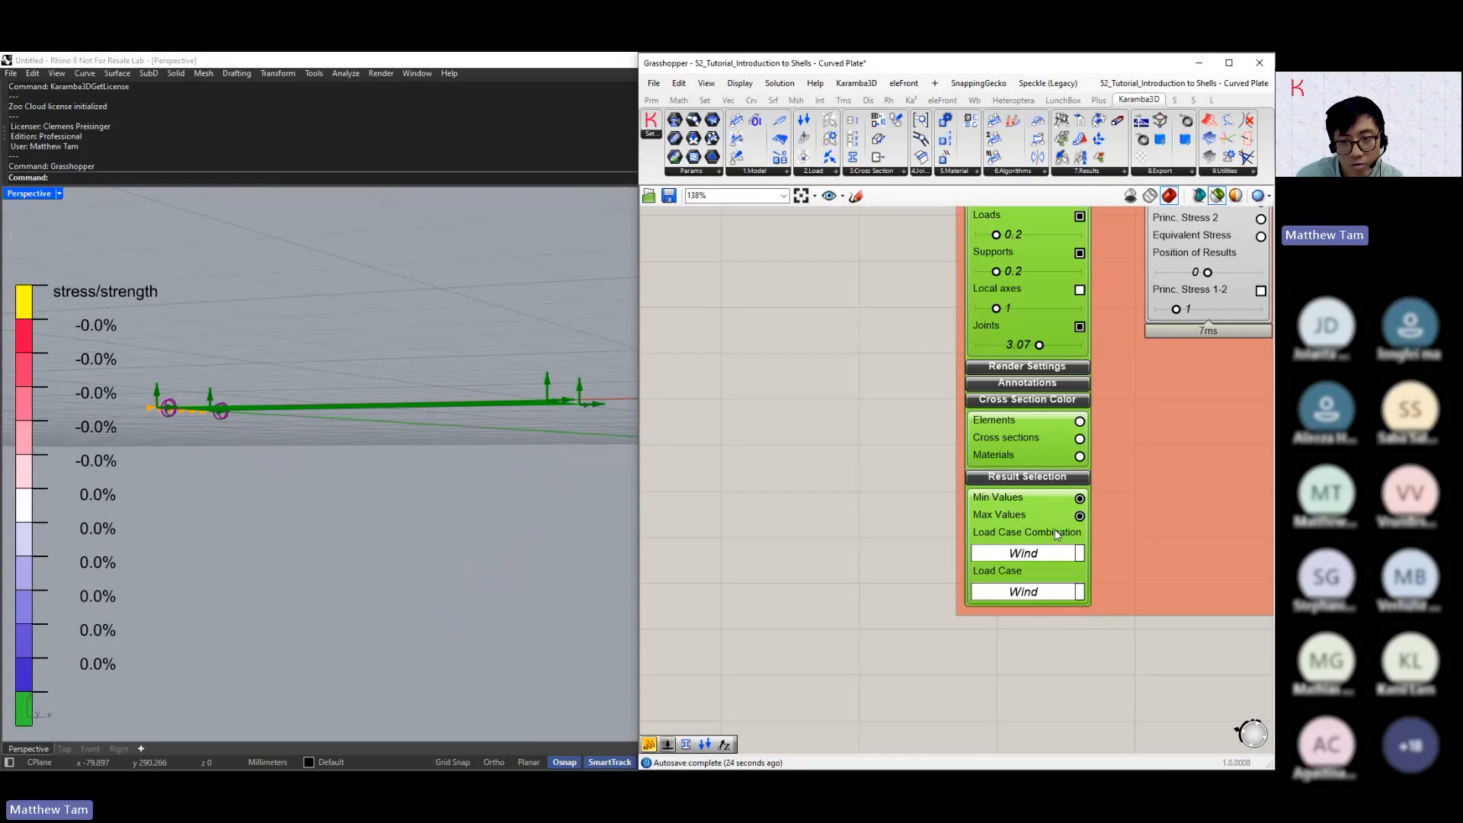
# Compare the deflected shapes by switching the load case combination to Roof and back to Gravity
pyautogui.click(1028, 553)
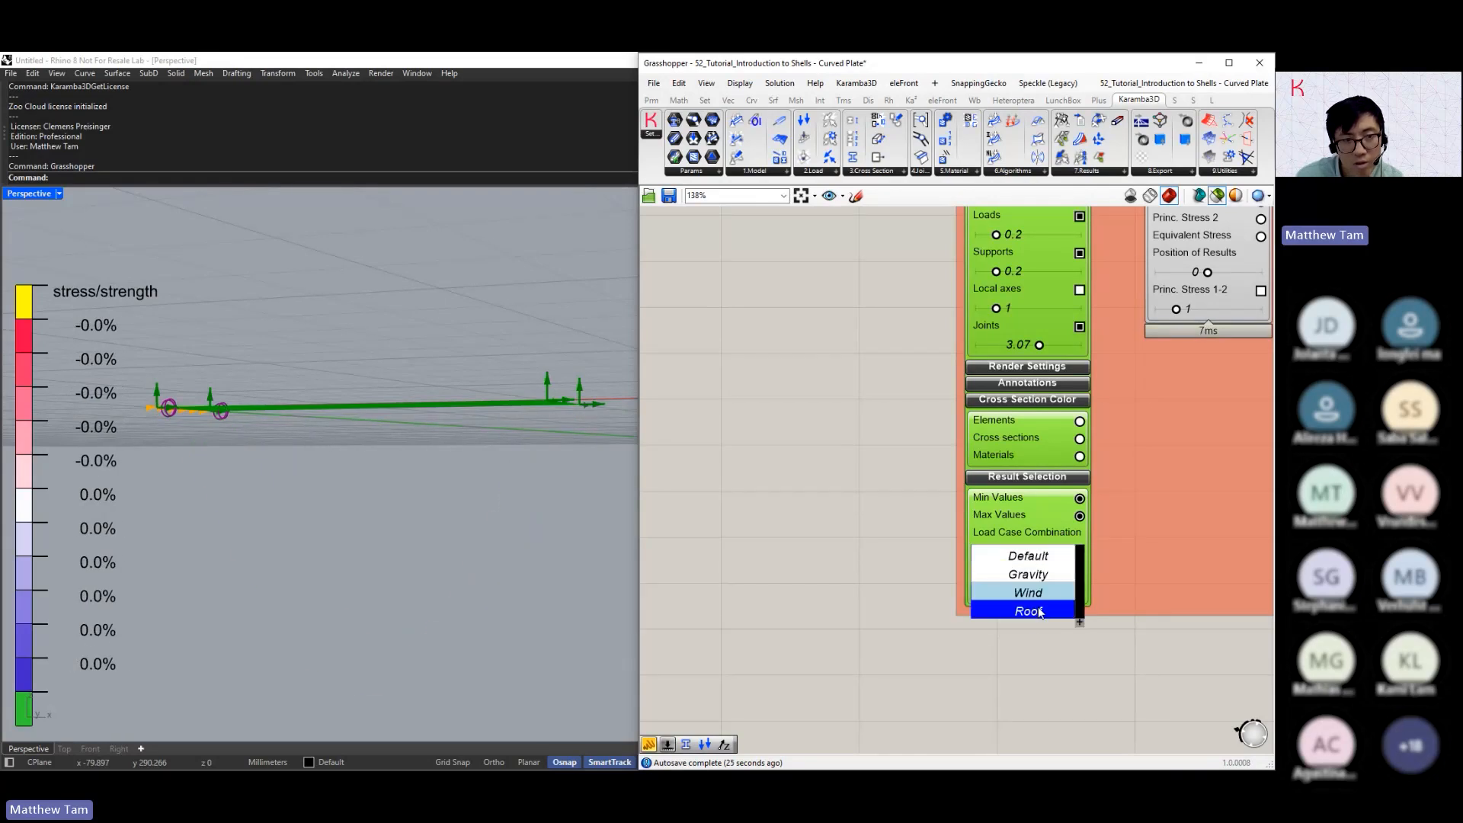
pyautogui.click(1039, 611)
pyautogui.click(1037, 556)
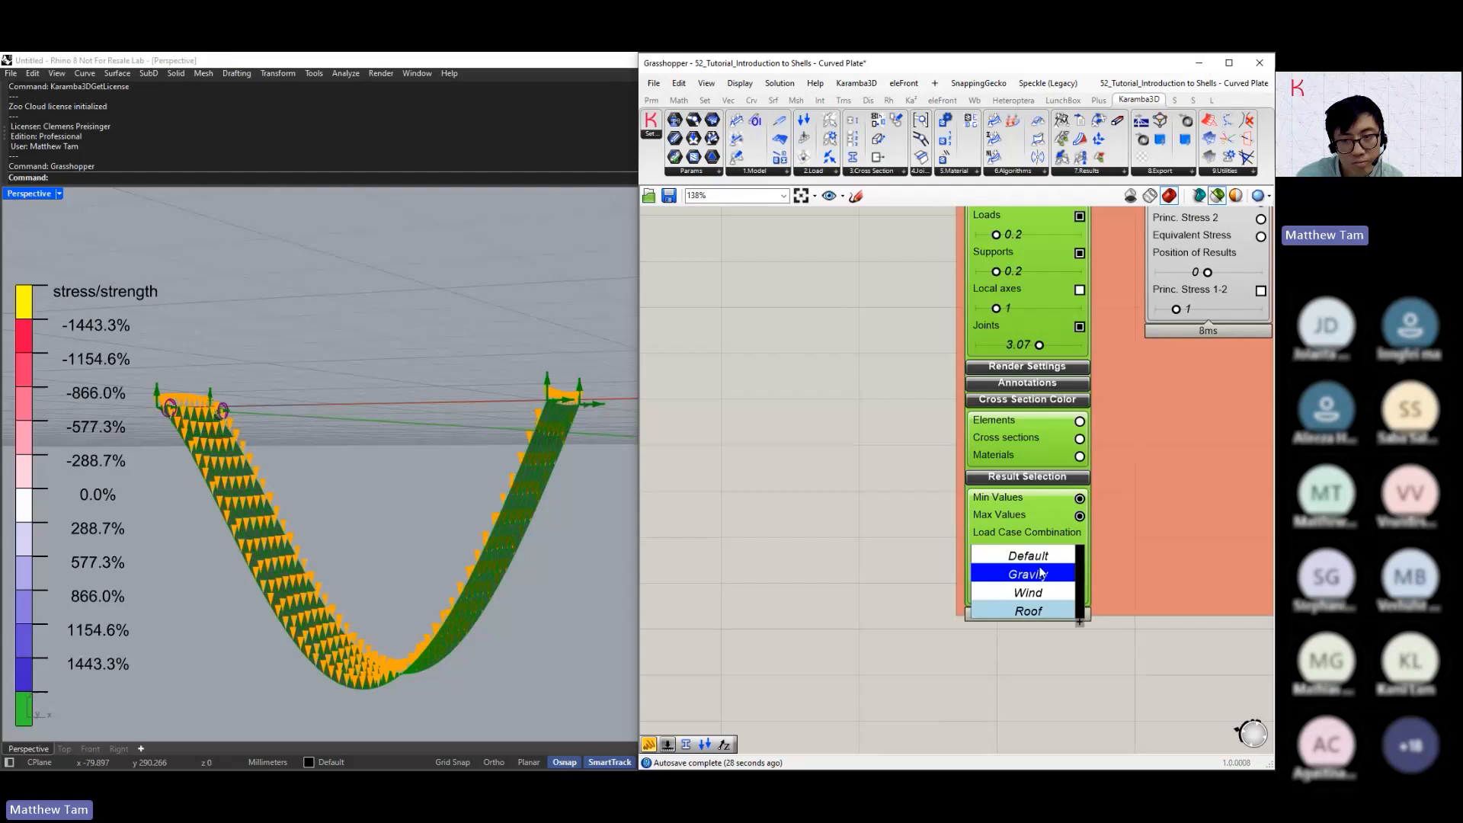
pyautogui.click(1041, 576)
pyautogui.scroll(-2, 903, 573)
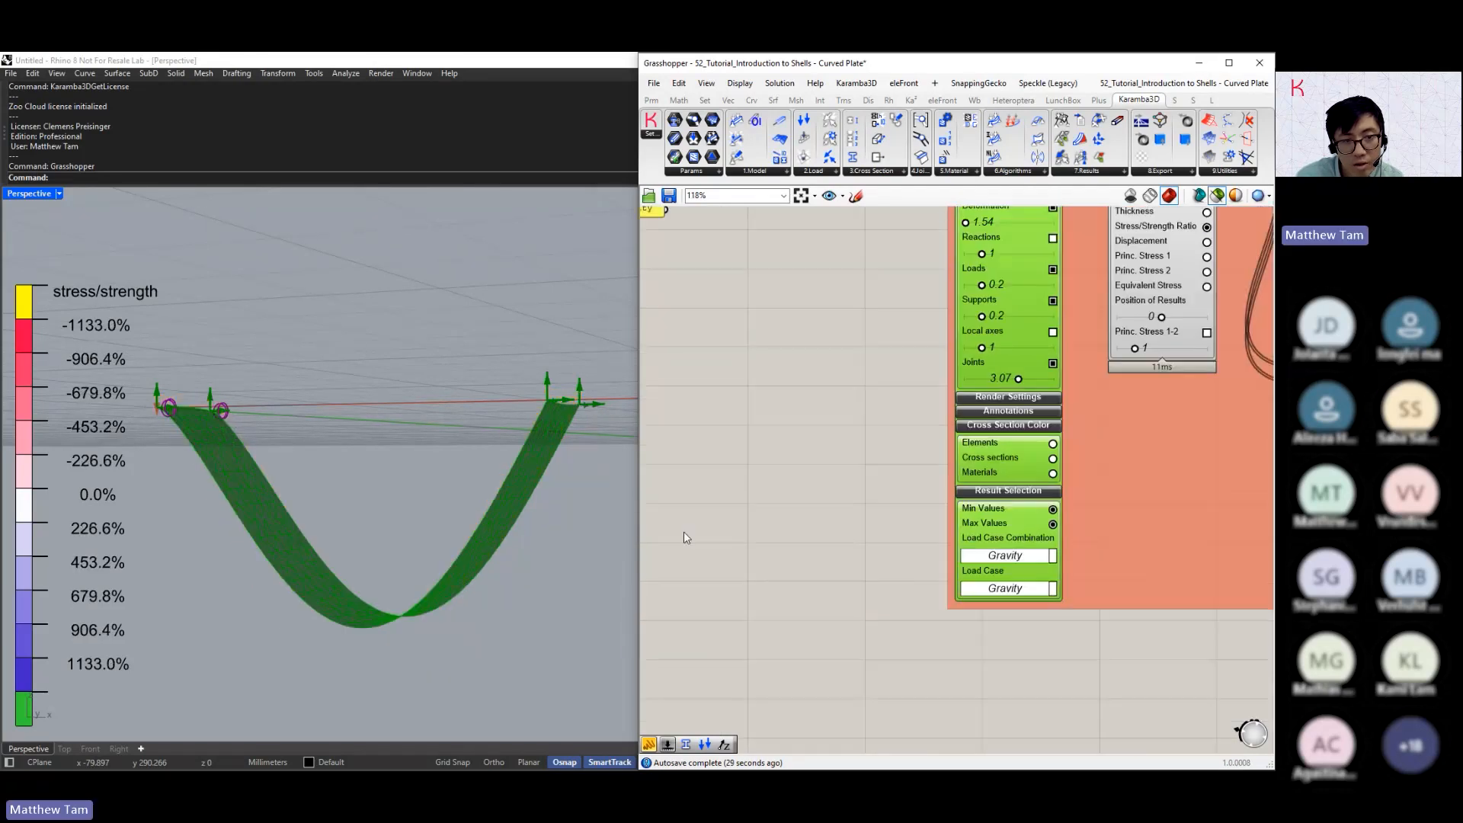
# Focus on the supported end of the plate and raise the Model View load display scale to 0.95
pyautogui.click(131, 434)
pyautogui.scroll(3, 131, 434)
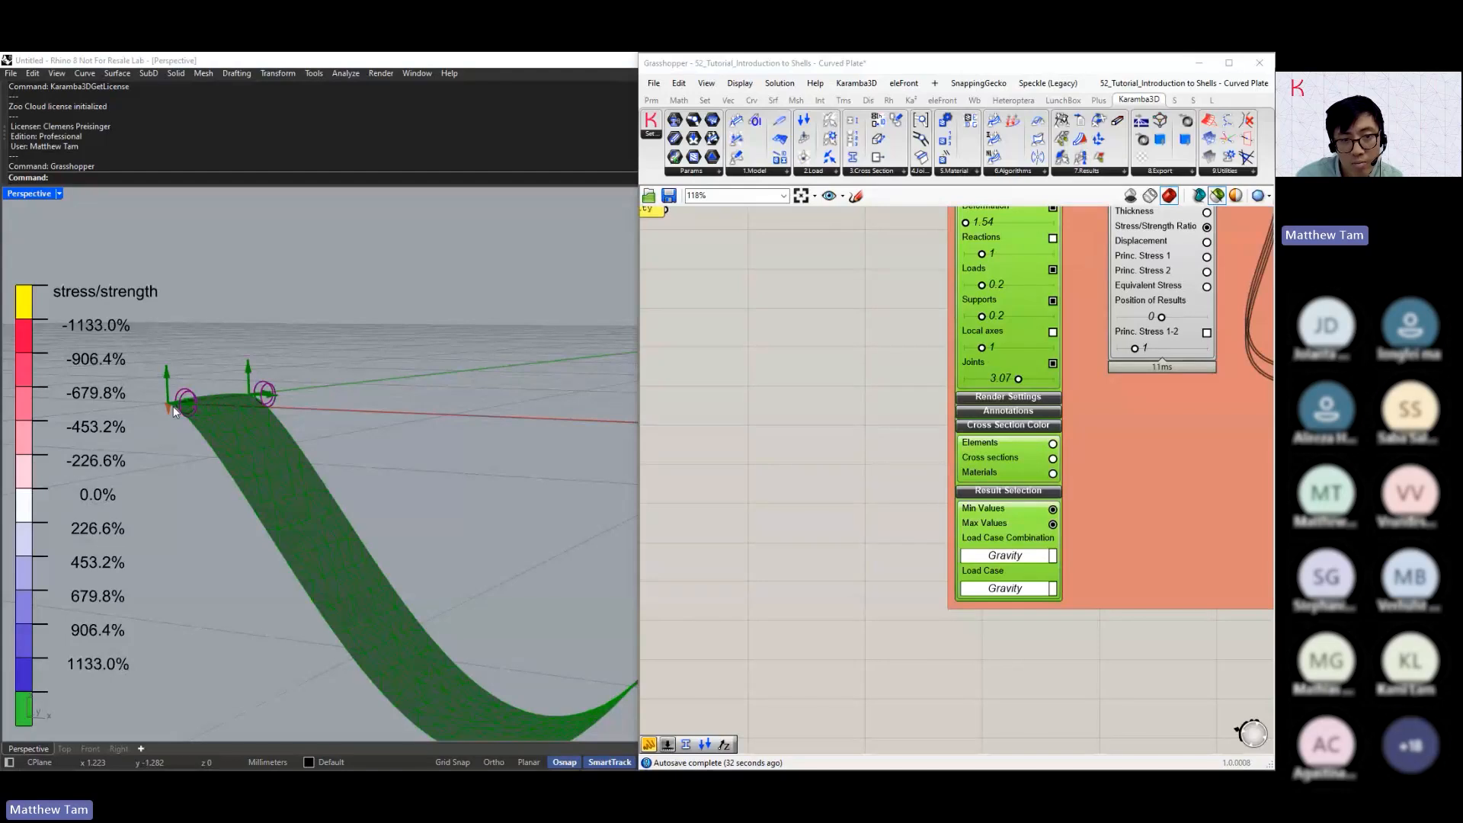
pyautogui.moveTo(885, 333); pyautogui.dragTo(862, 473, button='right')
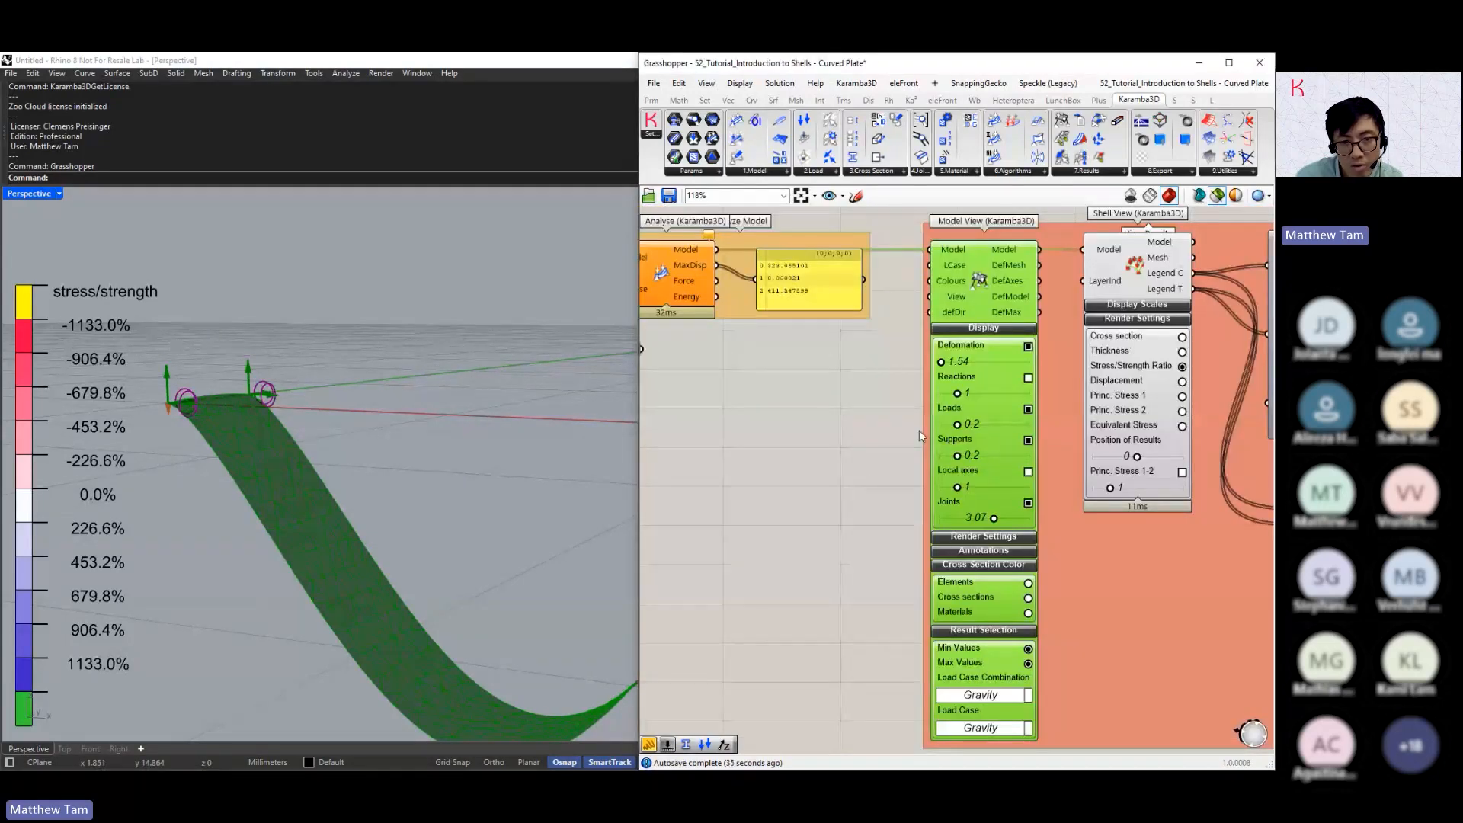
pyautogui.scroll(1, 918, 429)
pyautogui.moveTo(959, 426); pyautogui.dragTo(1040, 432)
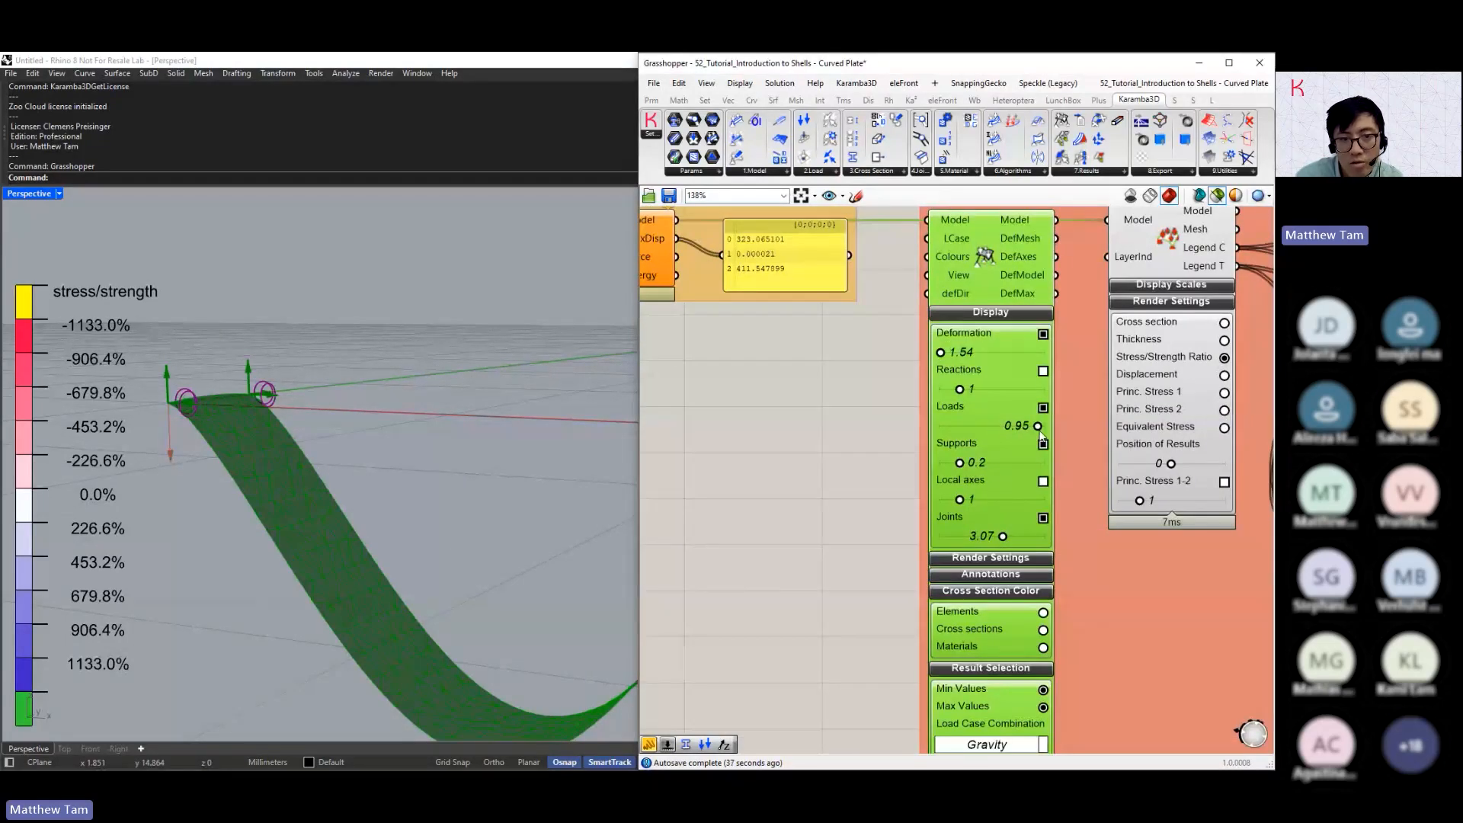
# Expand the Model View annotation settings and turn on the load values
pyautogui.moveTo(1024, 432); pyautogui.dragTo(1048, 284, button='right')
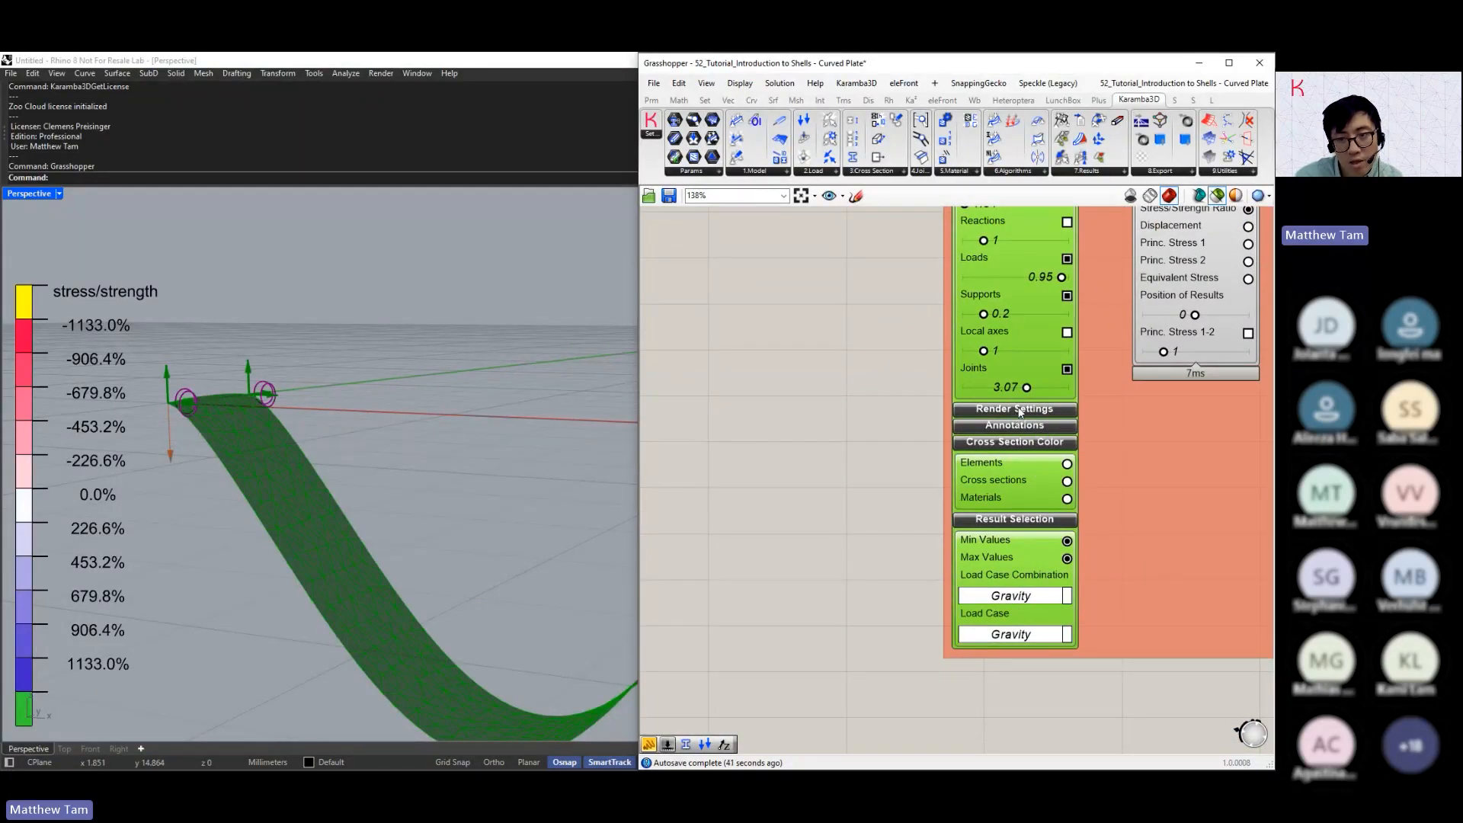
pyautogui.click(1017, 413)
pyautogui.click(1018, 413)
pyautogui.click(1019, 419)
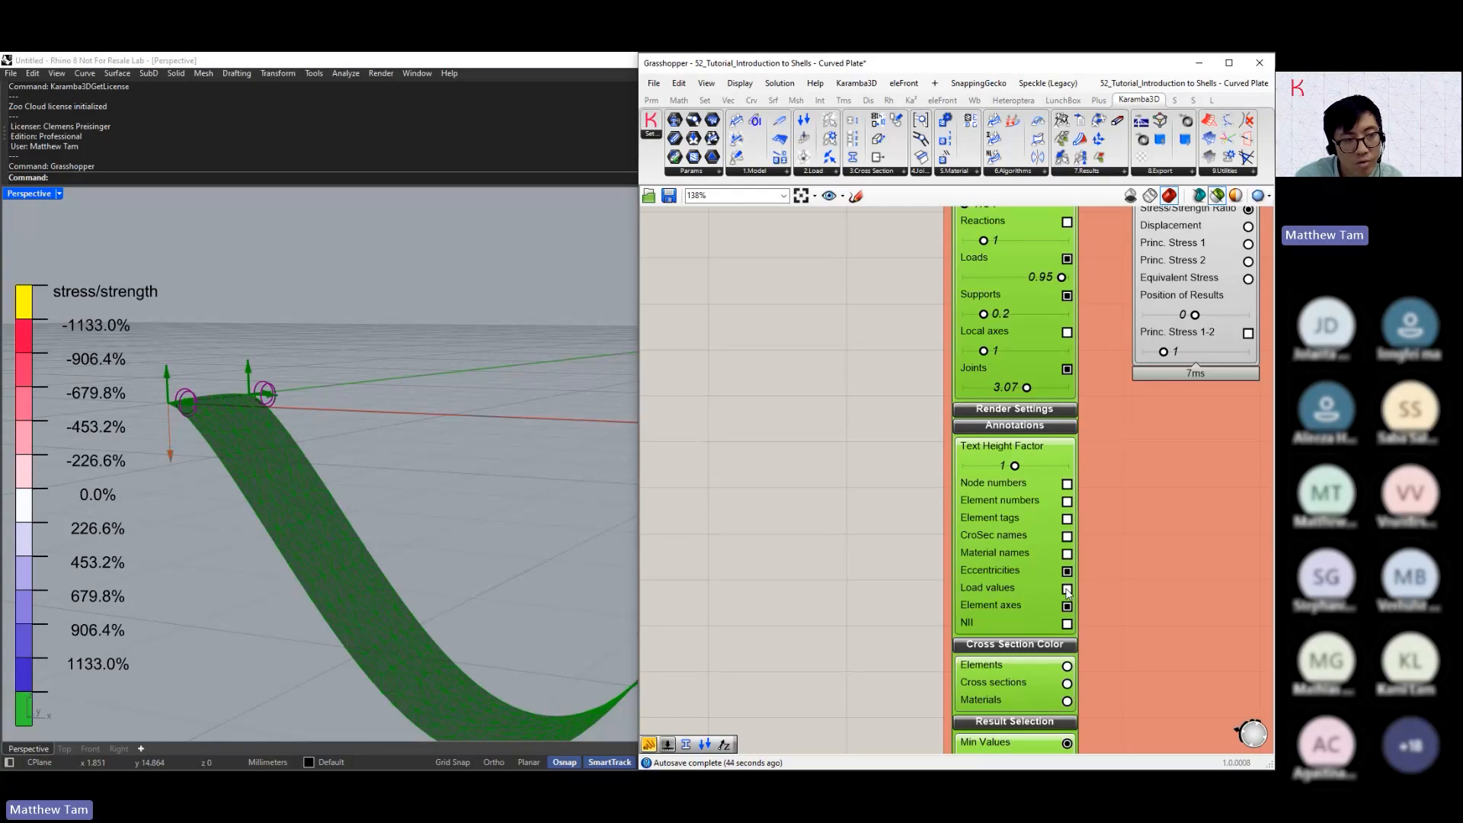
pyautogui.click(1066, 588)
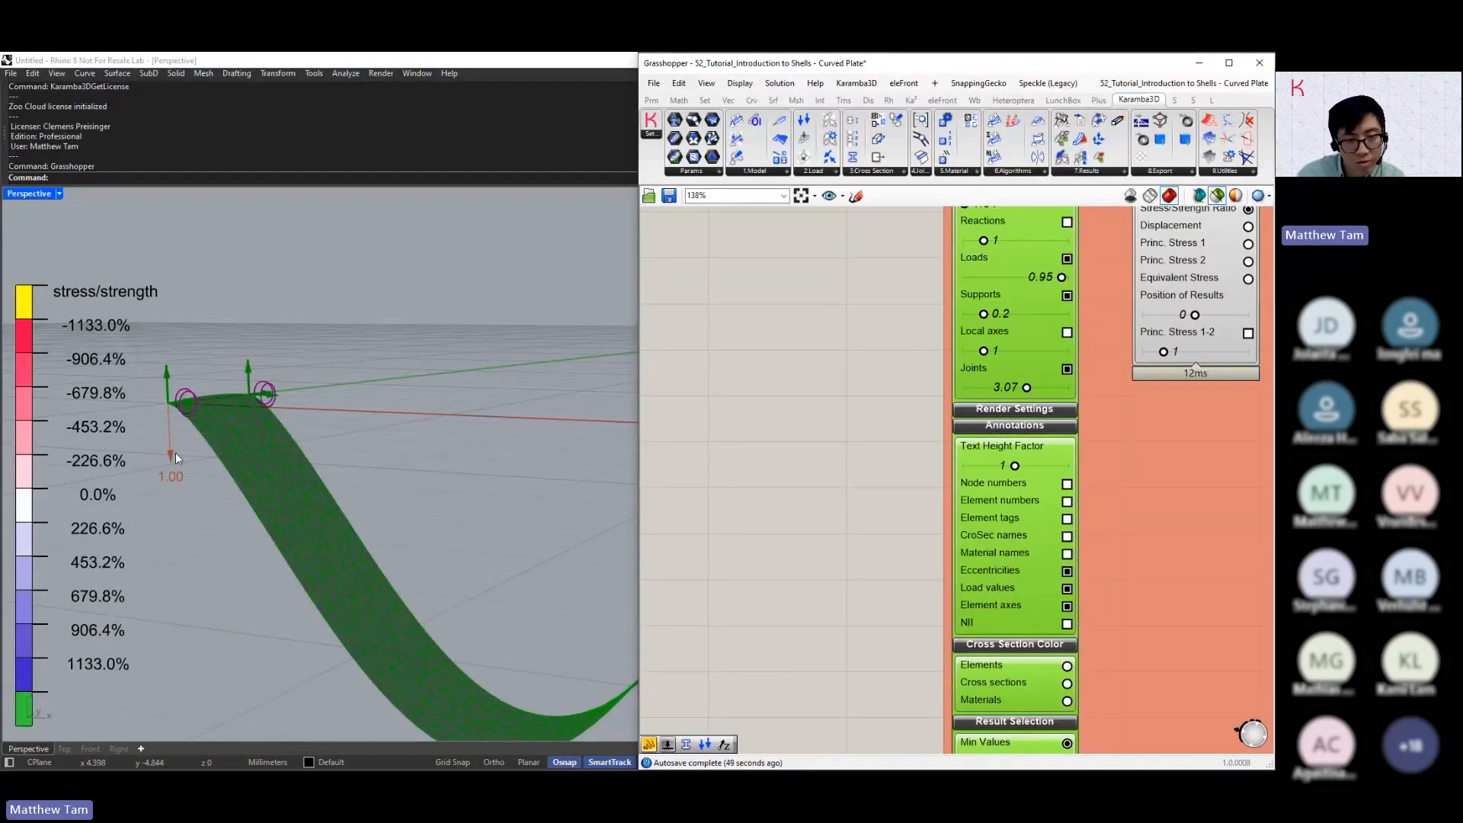
# Switch the load case combination to Wind and examine the load values along the plate's end edge up close
pyautogui.moveTo(870, 543); pyautogui.dragTo(902, 363, button='right')
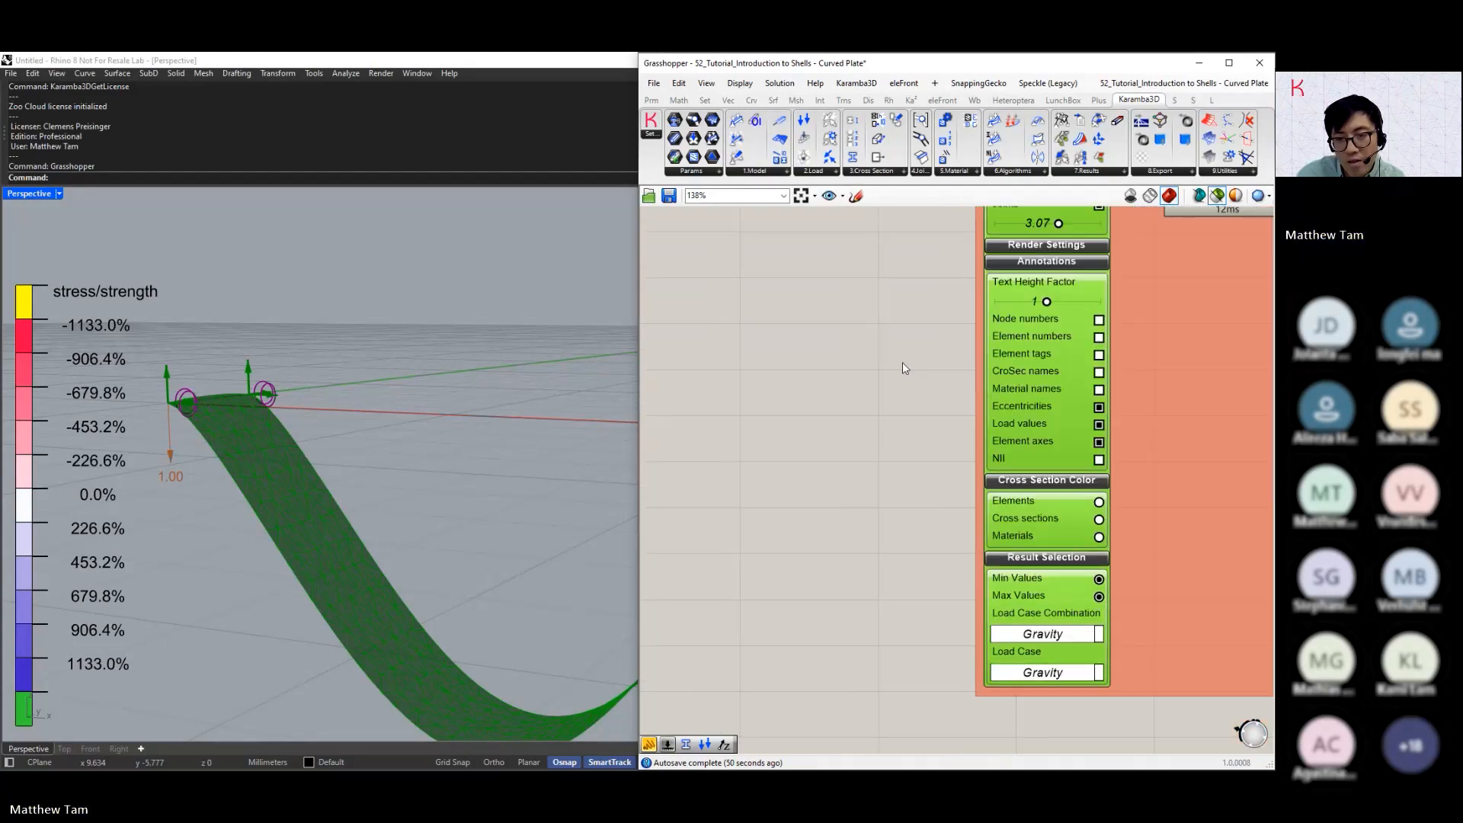
pyautogui.scroll(-1, 902, 362)
pyautogui.scroll(2, 1118, 576)
pyautogui.click(965, 595)
pyautogui.click(986, 642)
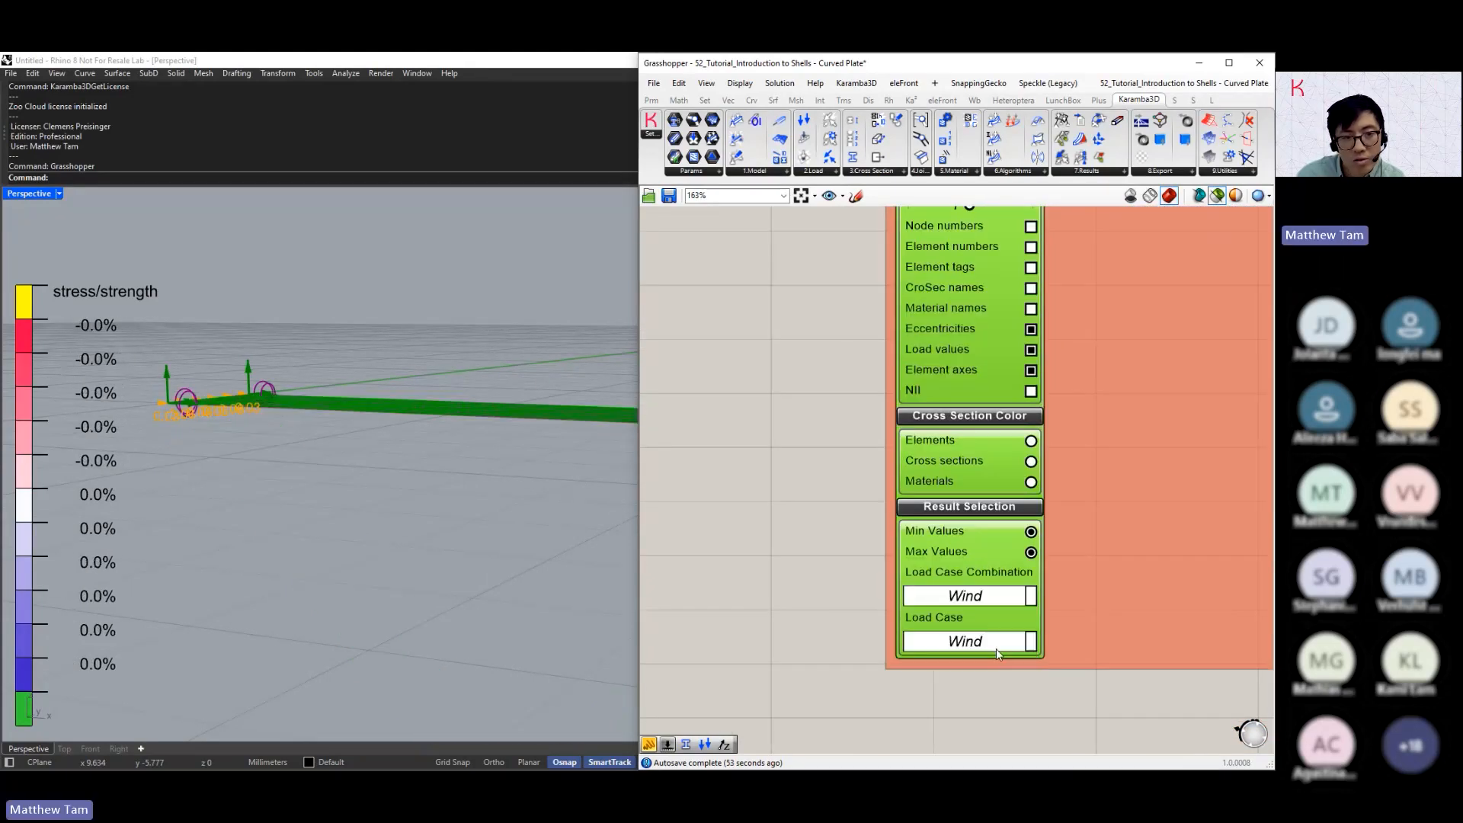
pyautogui.moveTo(169, 417); pyautogui.dragTo(267, 497, button='right')
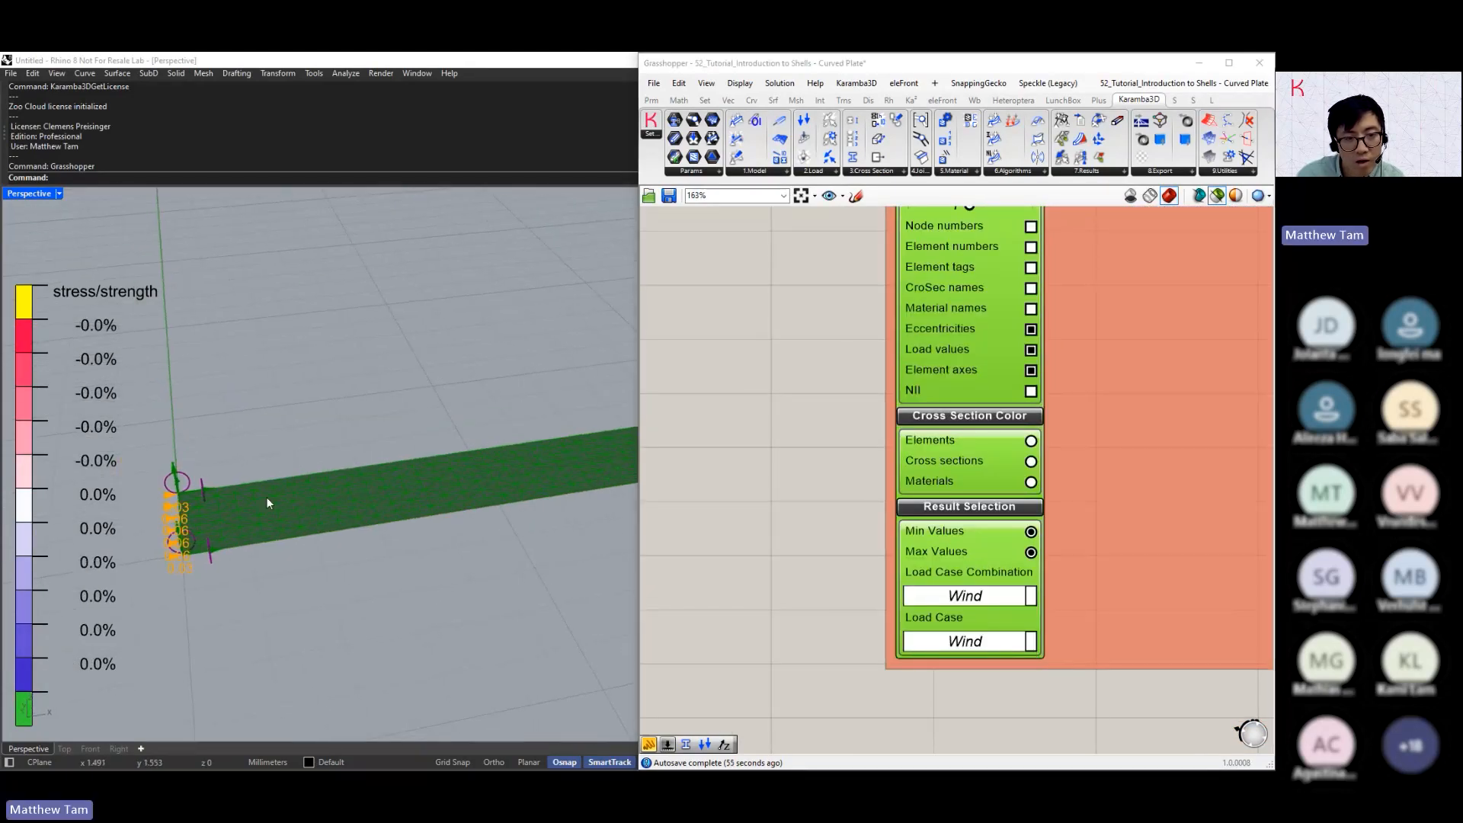
pyautogui.scroll(3, 188, 537)
pyautogui.moveTo(187, 537); pyautogui.dragTo(320, 578, button='right')
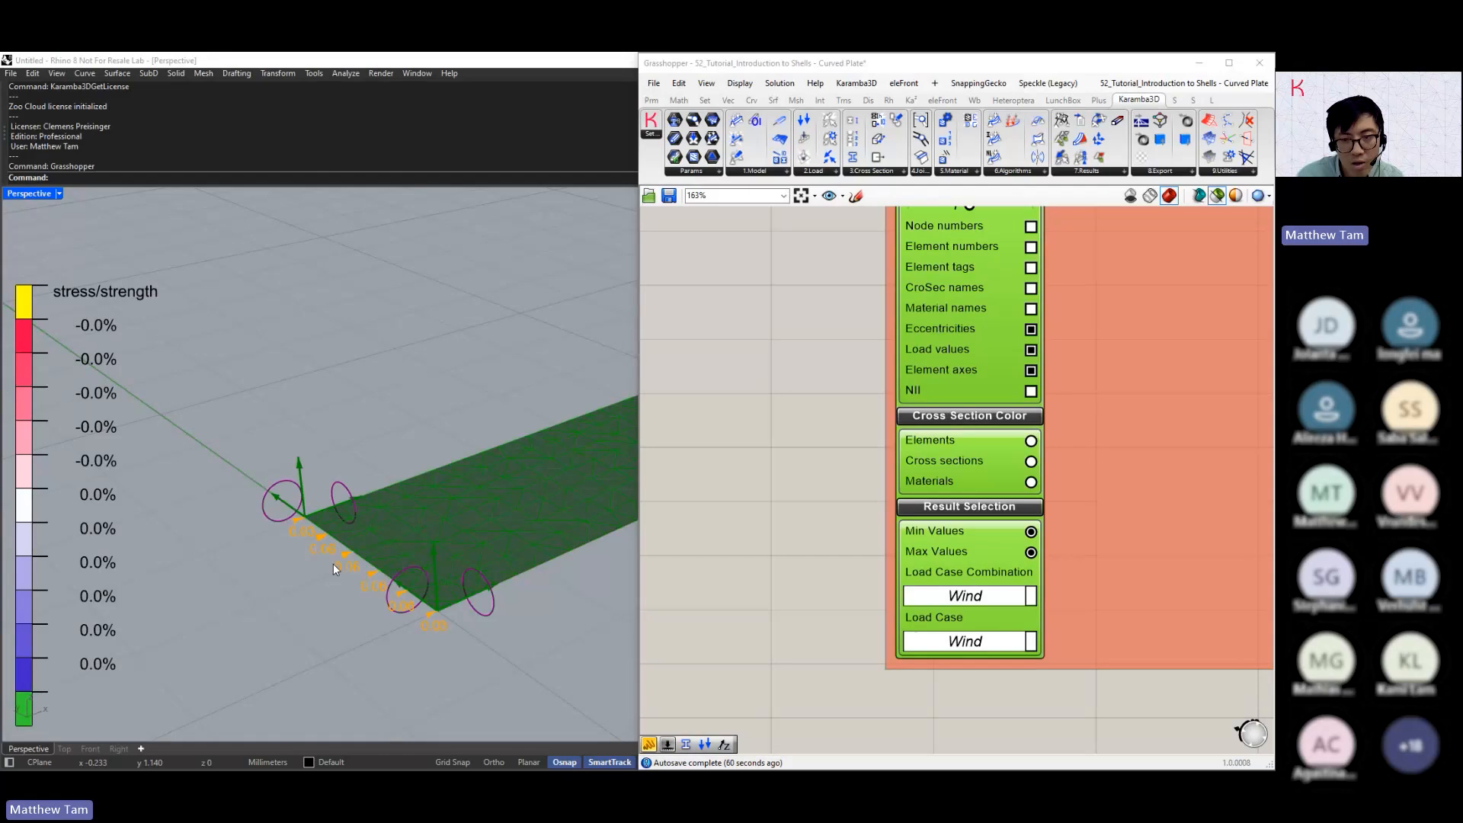
# Switch the load case combination to Roof and examine the load values distributed across the plate's mesh
pyautogui.click(981, 602)
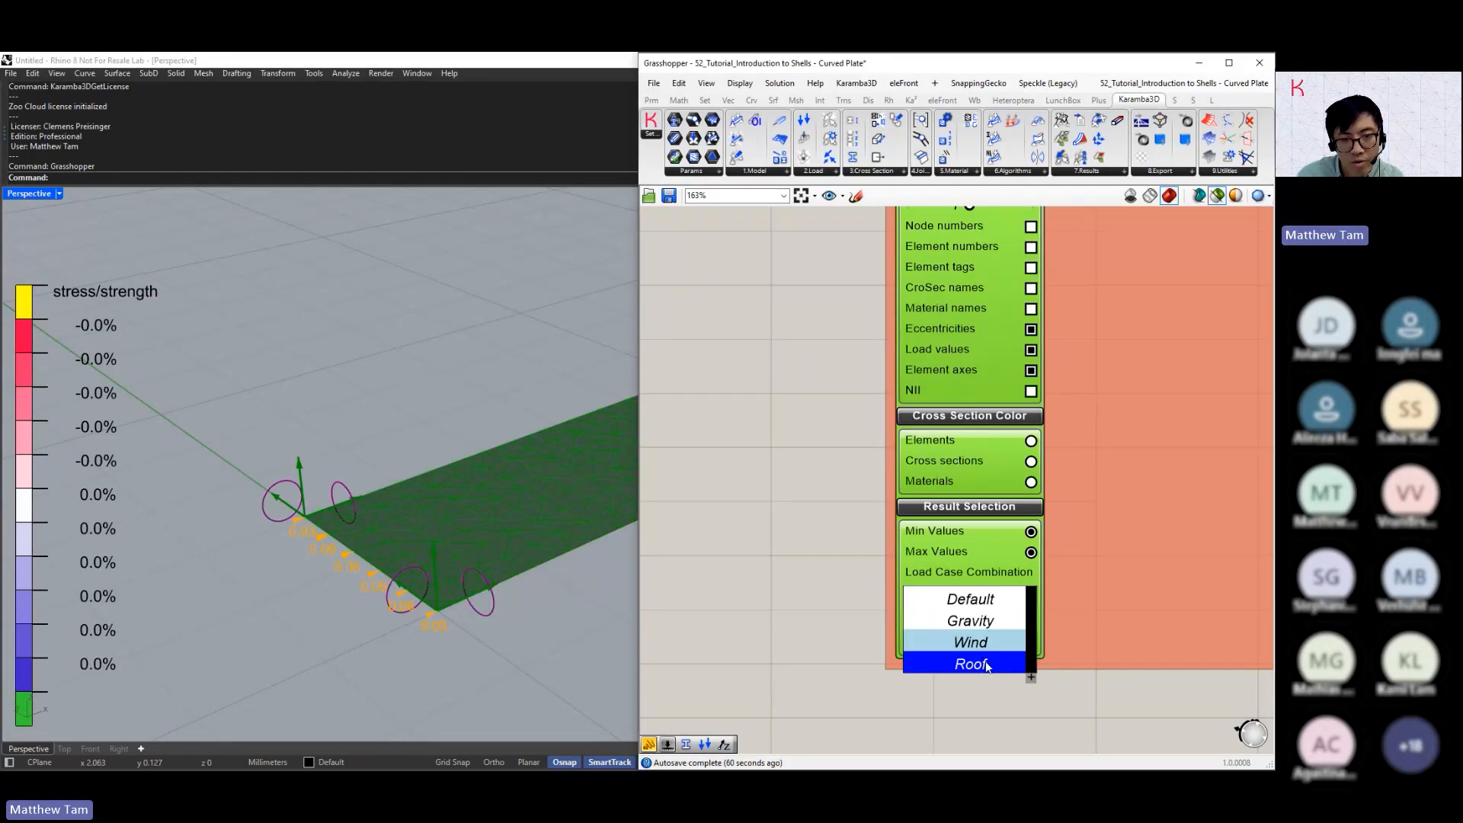
pyautogui.click(986, 665)
pyautogui.moveTo(434, 449); pyautogui.dragTo(331, 498, button='right')
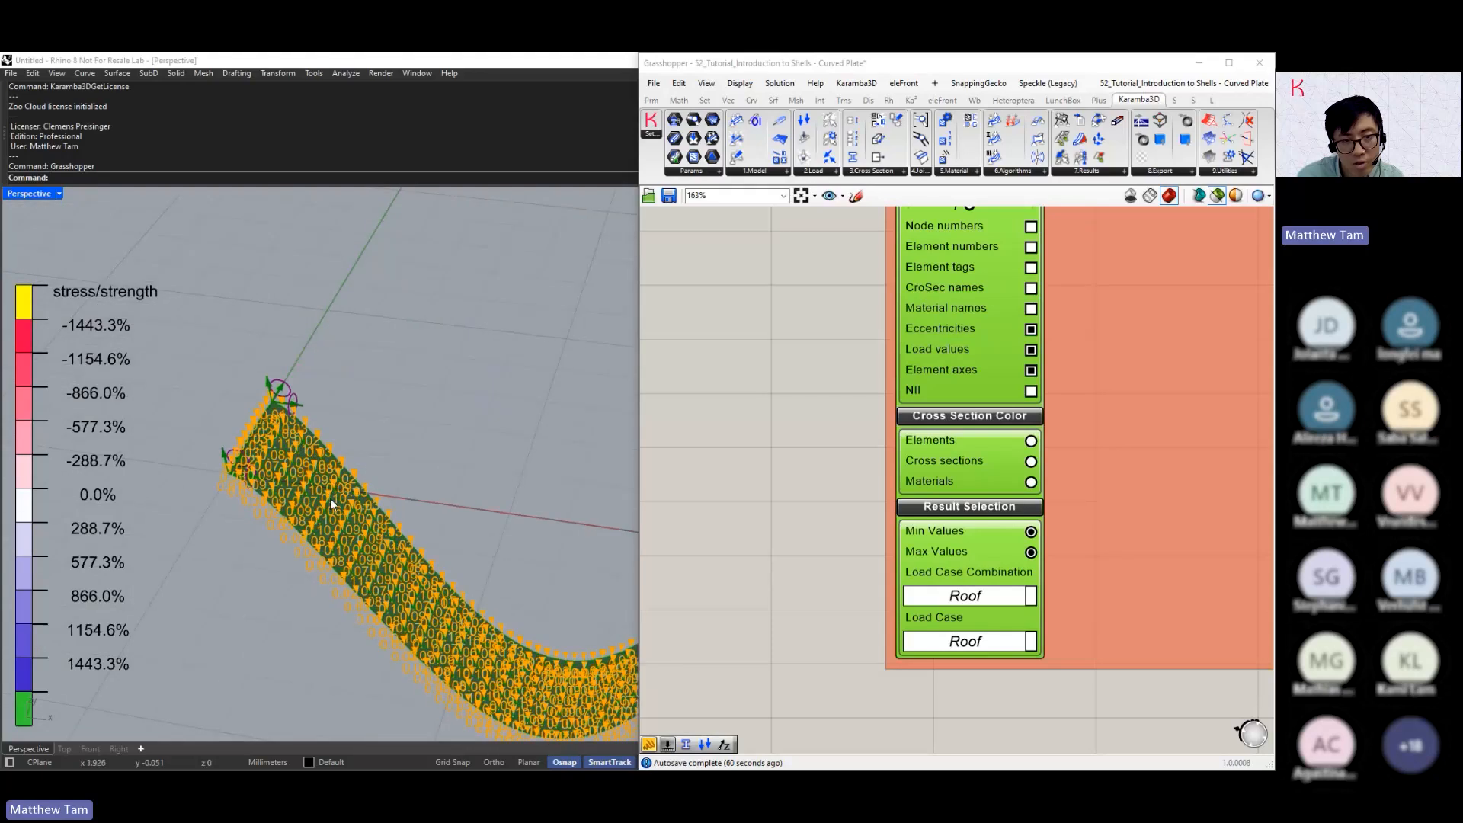
pyautogui.scroll(4, 265, 527)
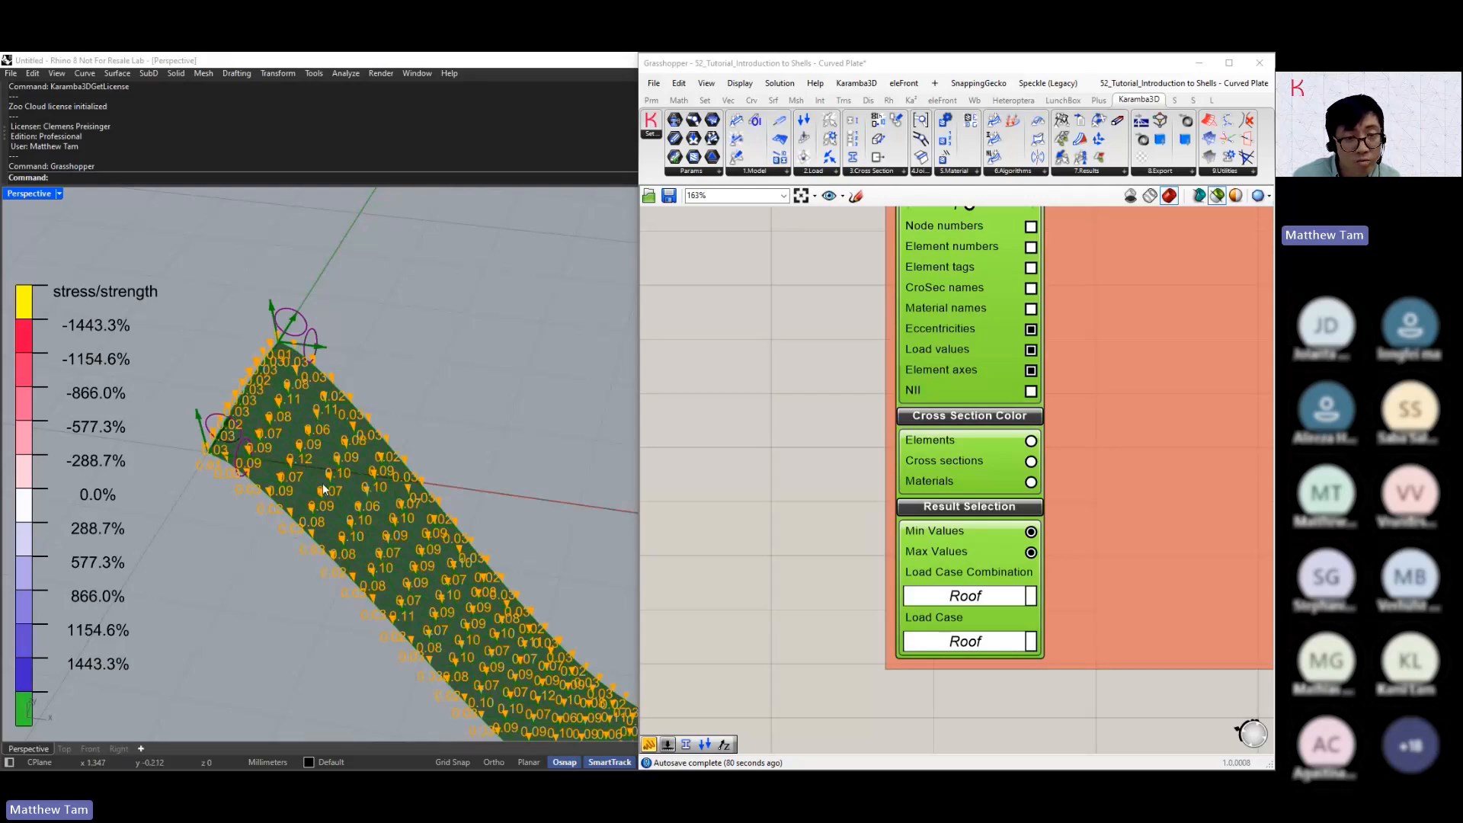
pyautogui.moveTo(322, 483); pyautogui.dragTo(428, 496, button='right')
pyautogui.scroll(2, 418, 595)
pyautogui.scroll(3, 420, 568)
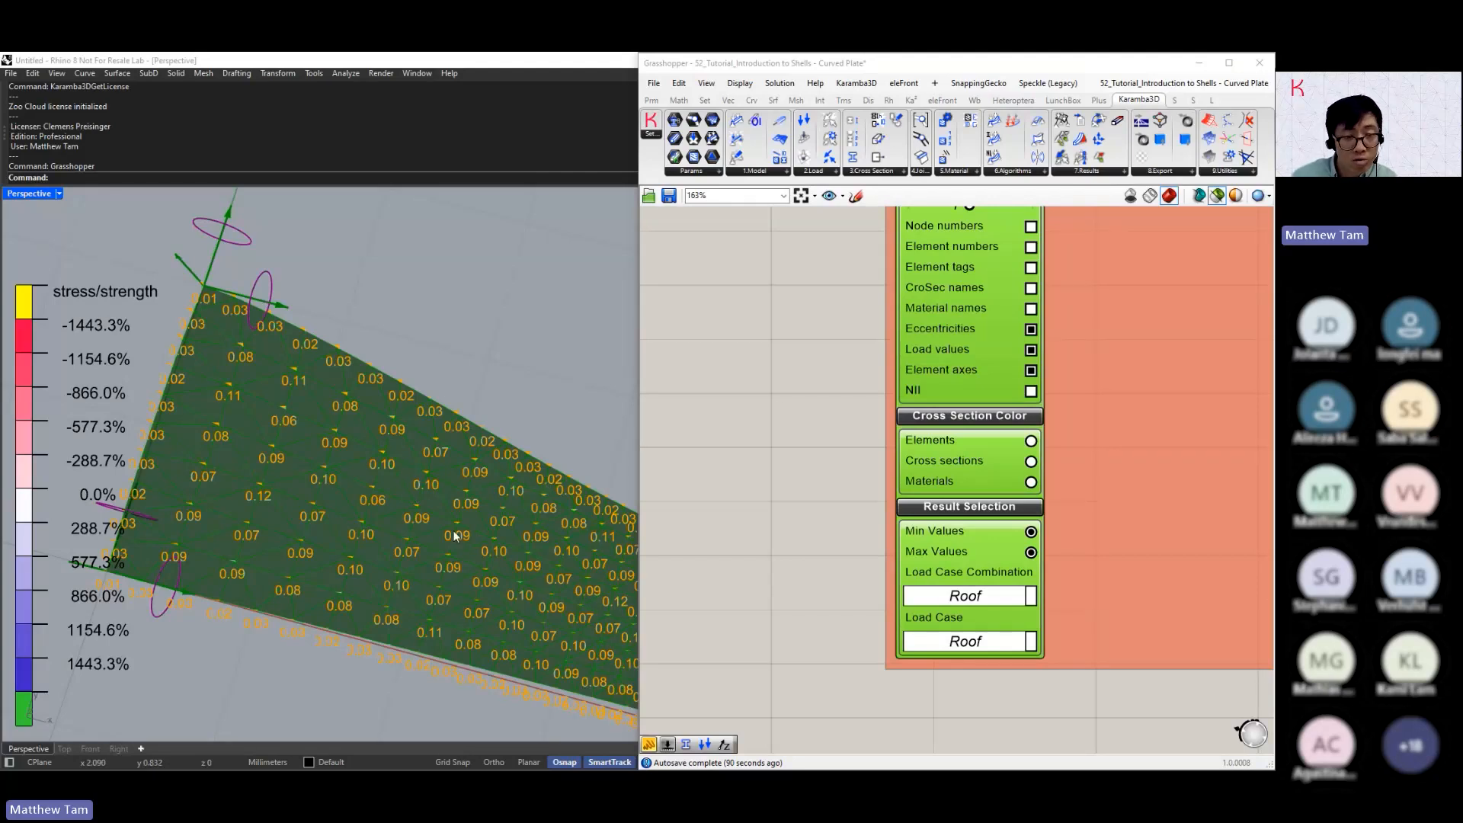
# Duplicate the Mesh Breps component together with its Mesh Resolution slider
pyautogui.scroll(-6, 931, 482)
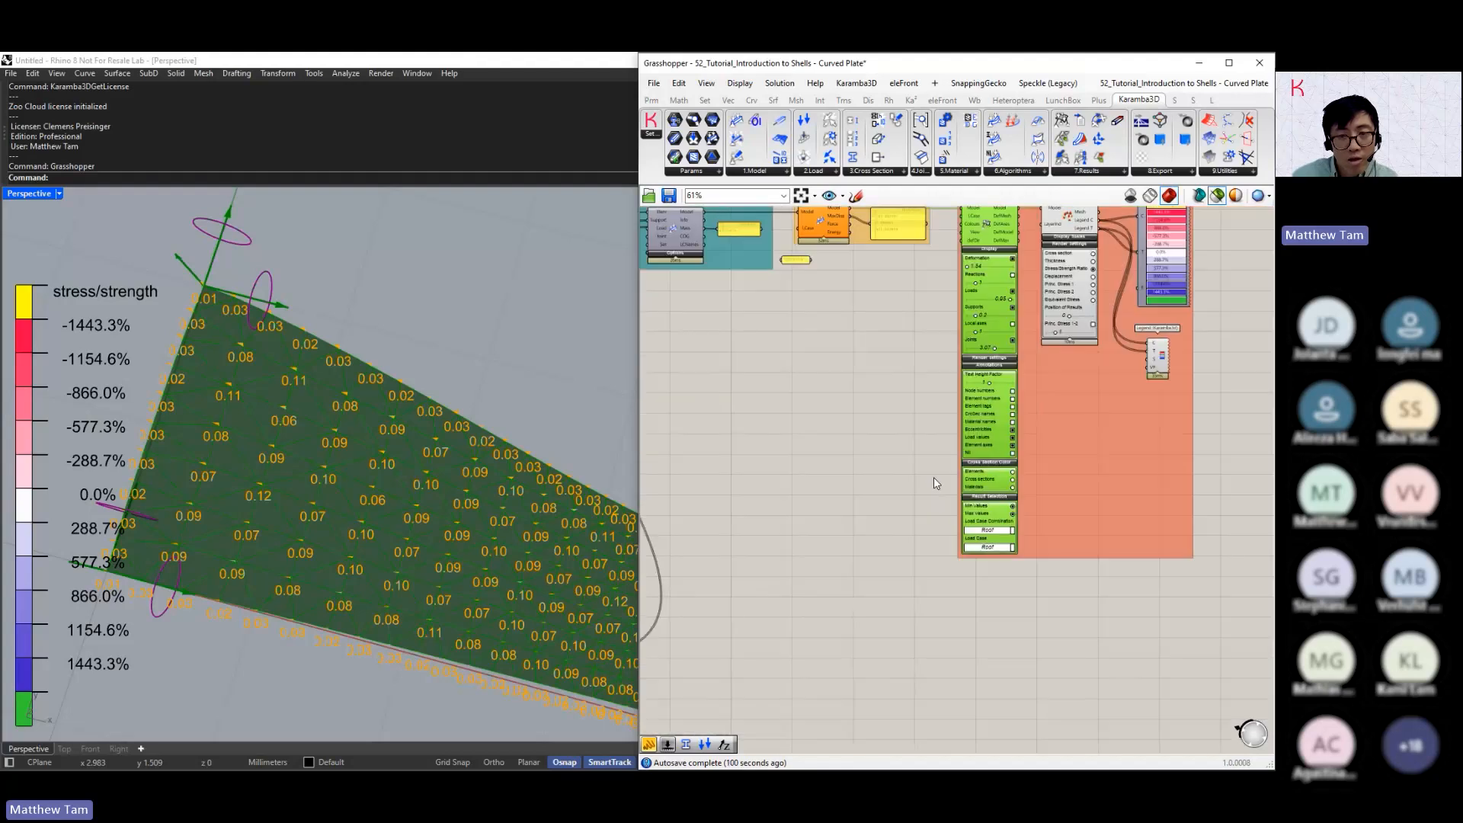
pyautogui.scroll(8, 819, 313)
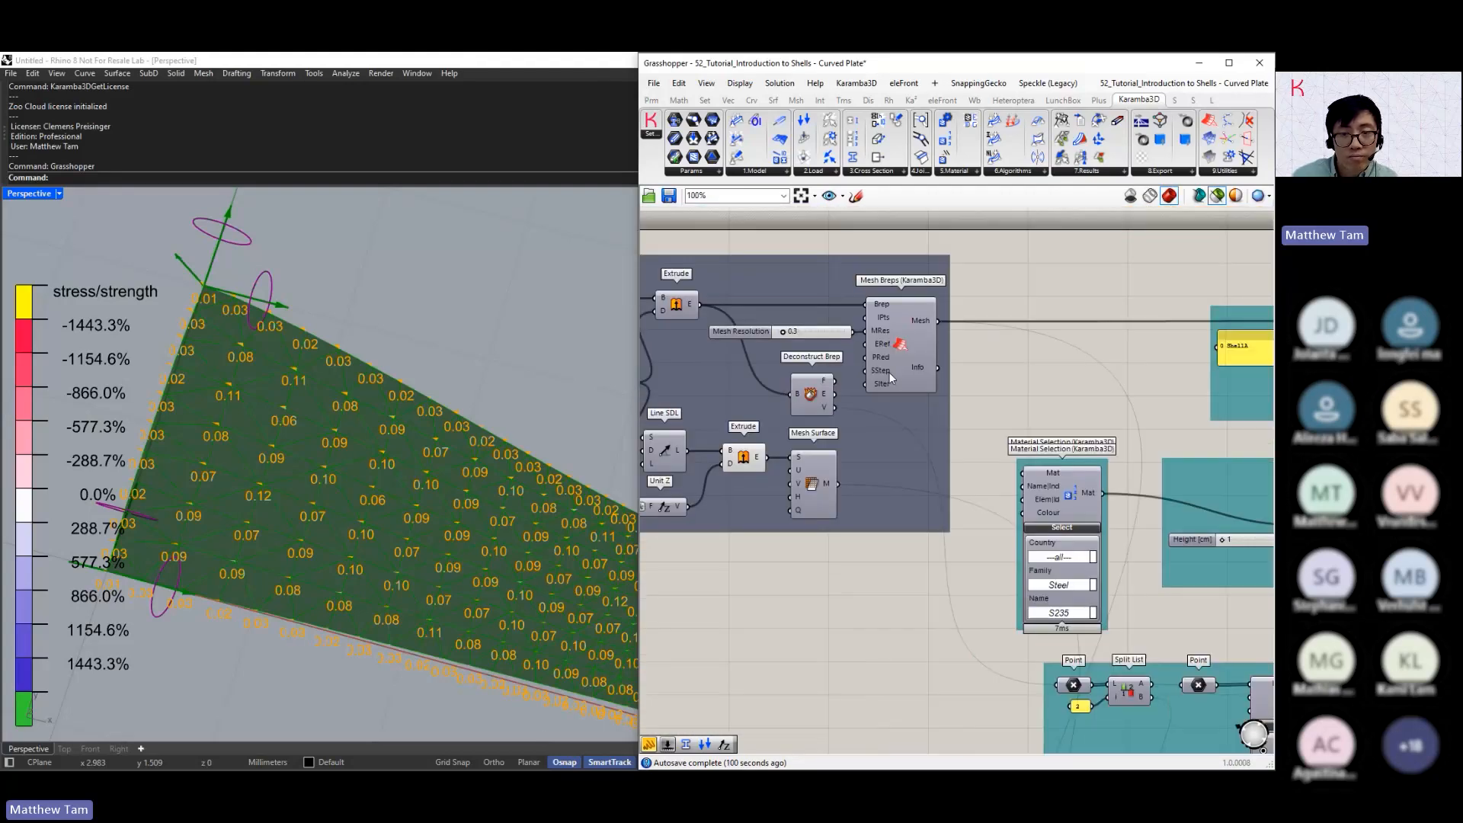
pyautogui.click(830, 332)
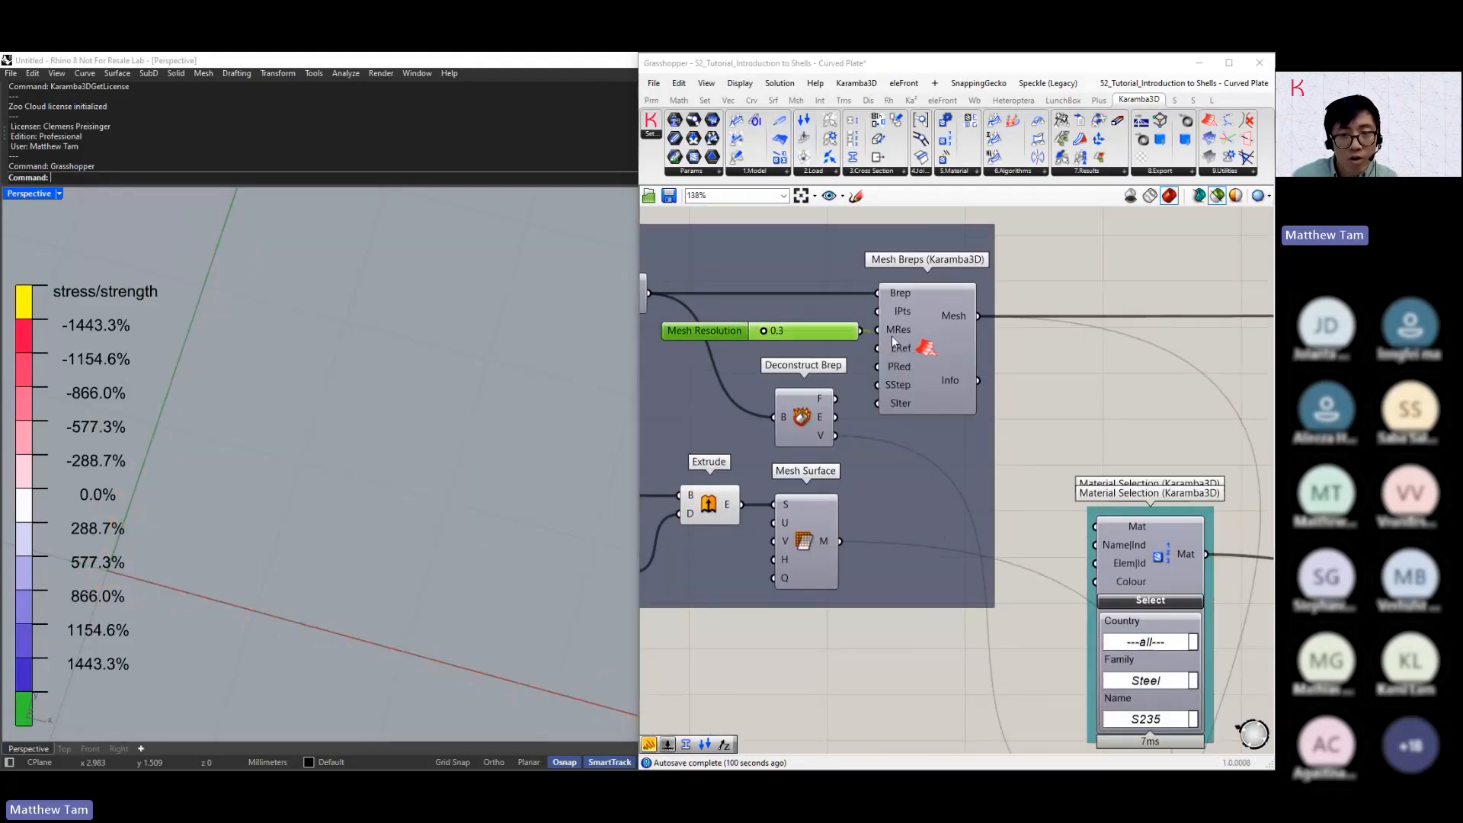
pyautogui.keyDown('shift'); pyautogui.click(929, 342); pyautogui.keyUp('shift')
pyautogui.hotkey('ctrl', 'c')
pyautogui.hotkey('ctrl', 'v')
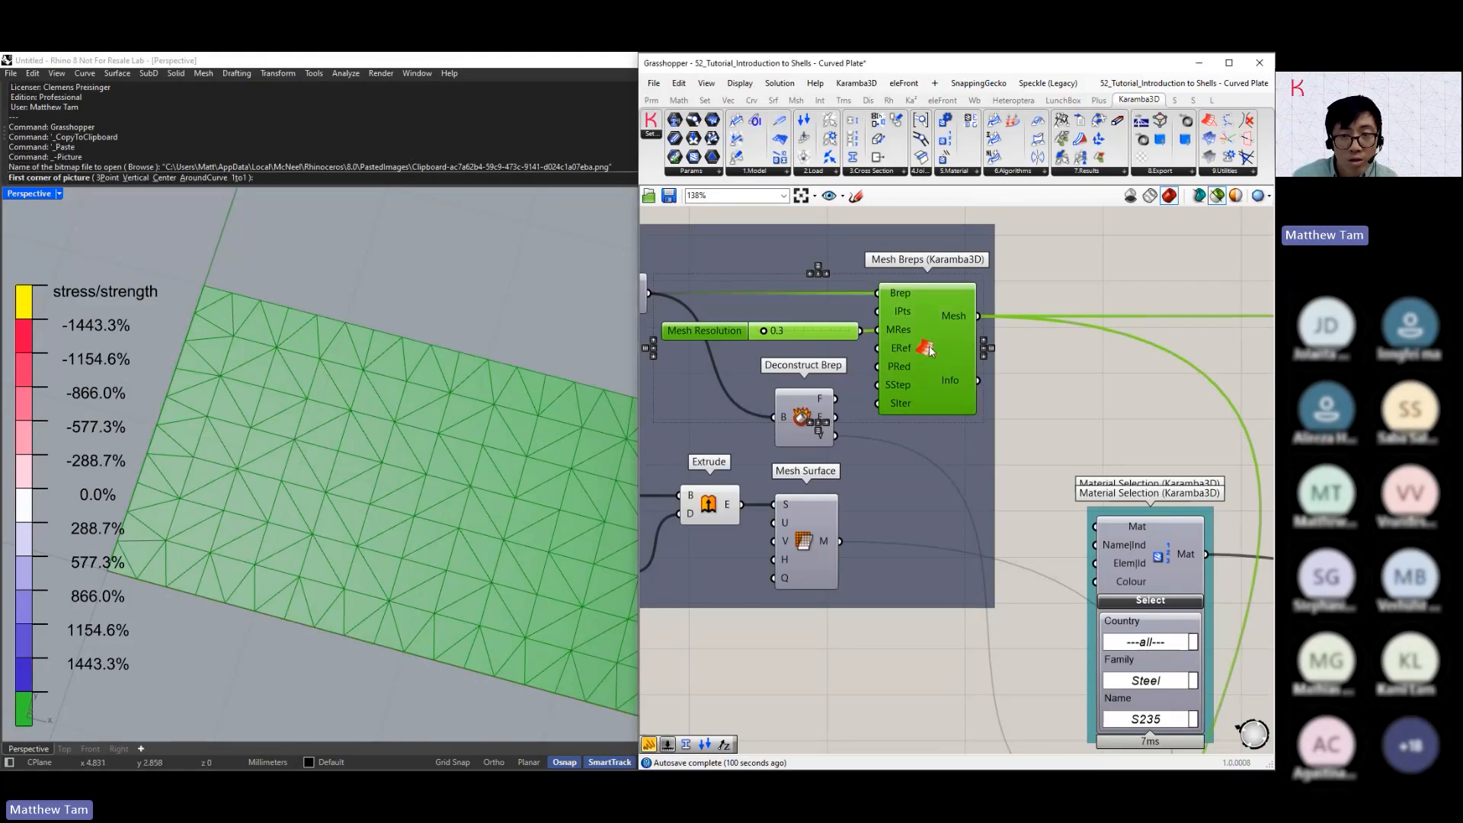
pyautogui.moveTo(928, 341); pyautogui.dragTo(925, 372)
pyautogui.hotkey('ctrl', 'z')
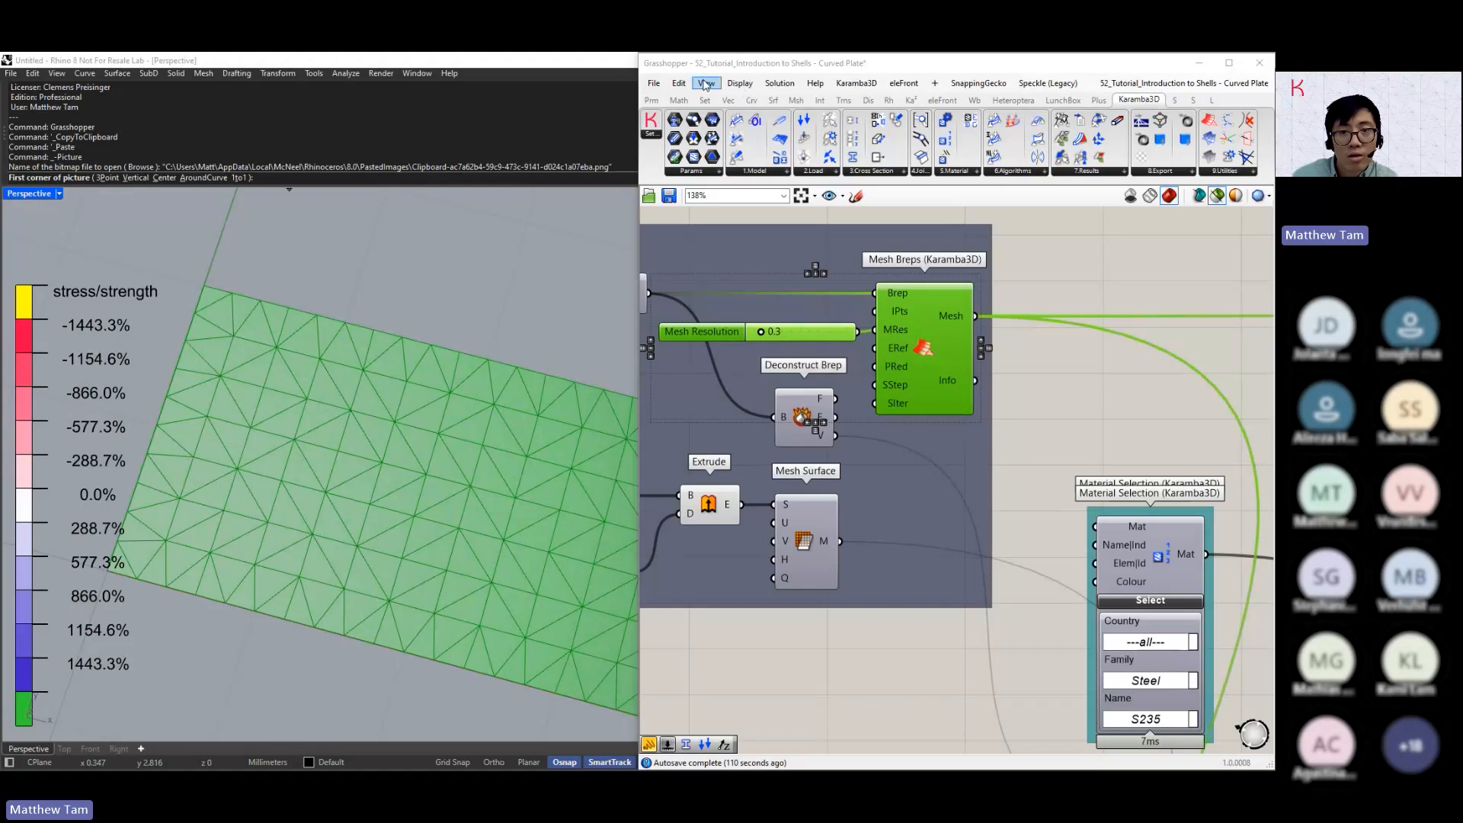
pyautogui.click(678, 83)
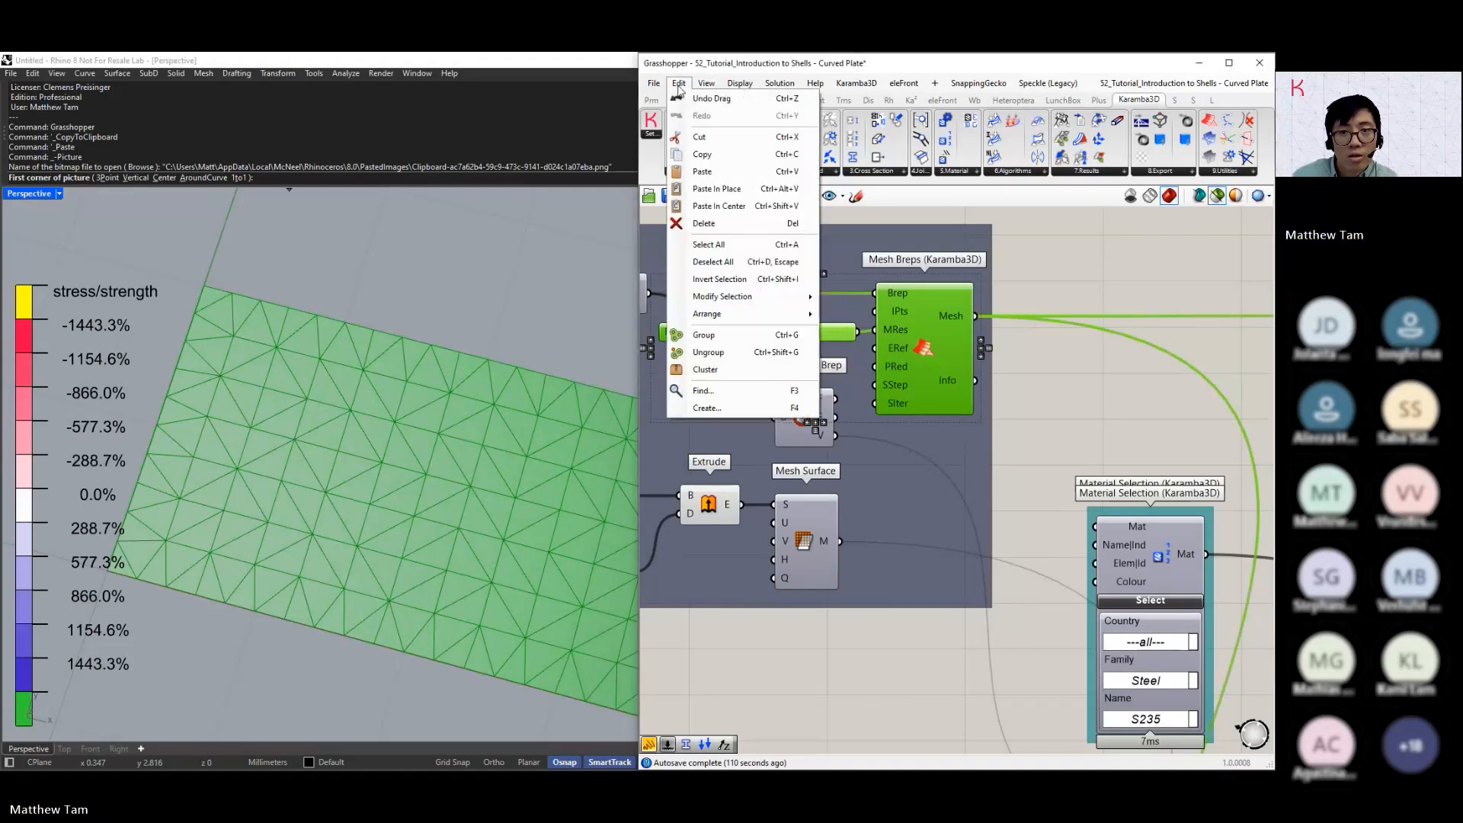
pyautogui.click(694, 171)
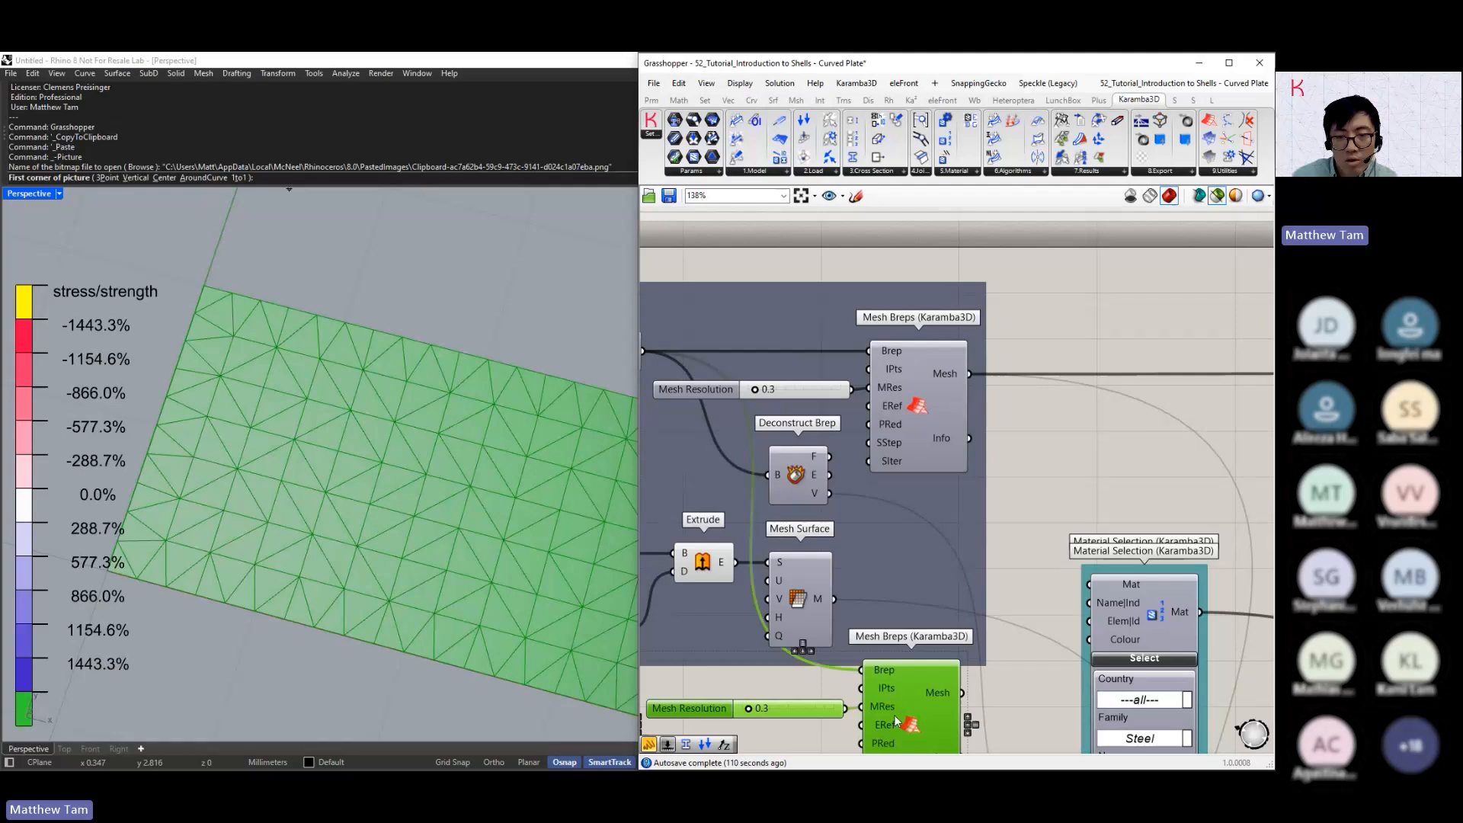
# Place the duplicated mesh components below the original group and set their Mesh Resolution to 1.1
pyautogui.moveTo(895, 720); pyautogui.dragTo(936, 489, button='right')
pyautogui.moveTo(790, 481); pyautogui.dragTo(822, 483)
pyautogui.moveTo(822, 483); pyautogui.dragTo(762, 389, button='right')
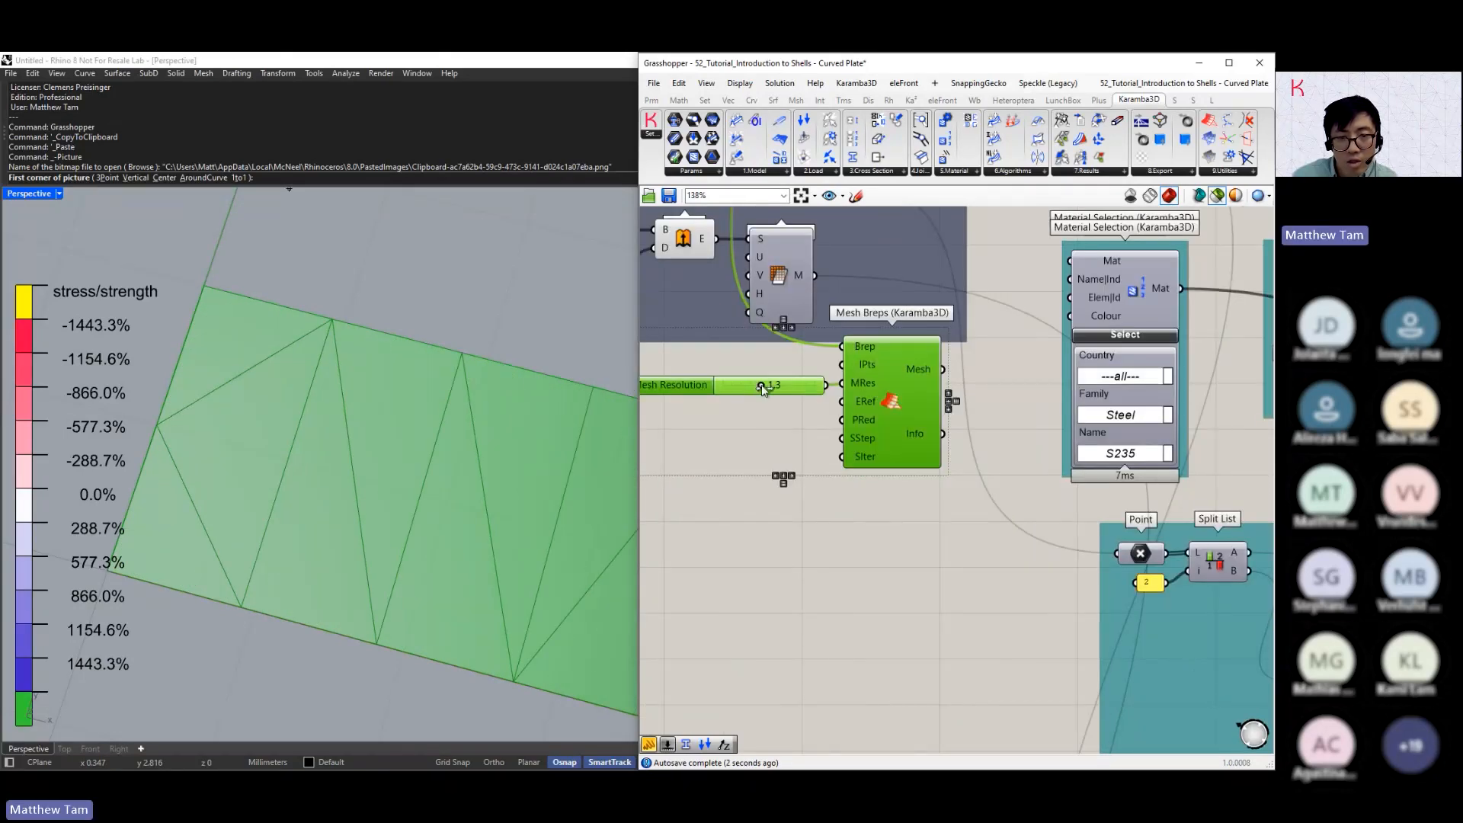
pyautogui.moveTo(762, 389); pyautogui.dragTo(754, 388)
pyautogui.moveTo(754, 389); pyautogui.dragTo(741, 346, button='right')
# Move the duplicated mesh components beside the Wind load inputs and turn off the selected-only preview
pyautogui.scroll(-4, 889, 329)
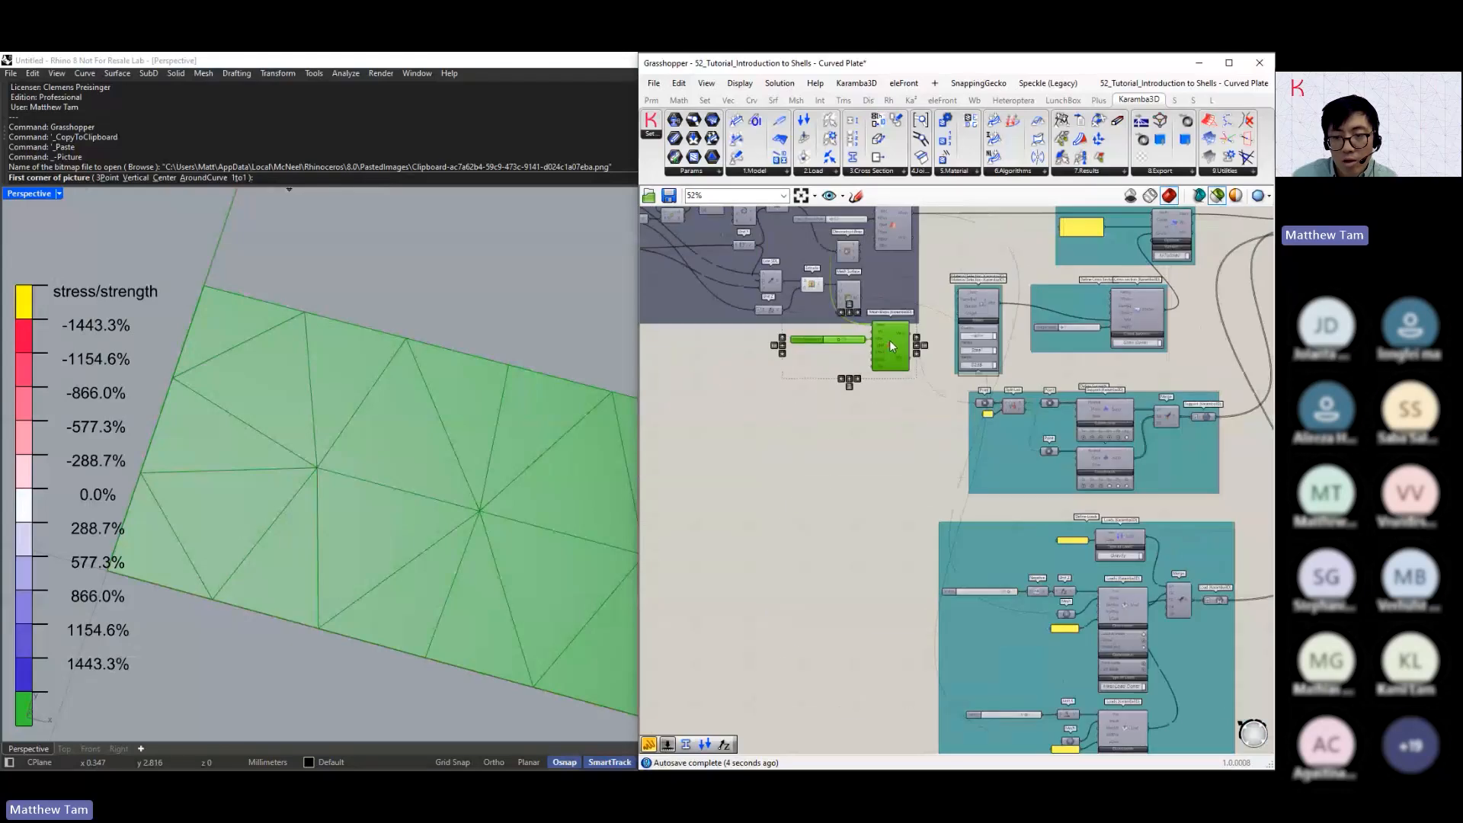
pyautogui.moveTo(890, 334); pyautogui.dragTo(893, 671)
pyautogui.moveTo(888, 610); pyautogui.dragTo(857, 381, button='right')
pyautogui.scroll(1, 868, 427)
pyautogui.moveTo(878, 474); pyautogui.dragTo(885, 558)
pyautogui.scroll(3, 1035, 542)
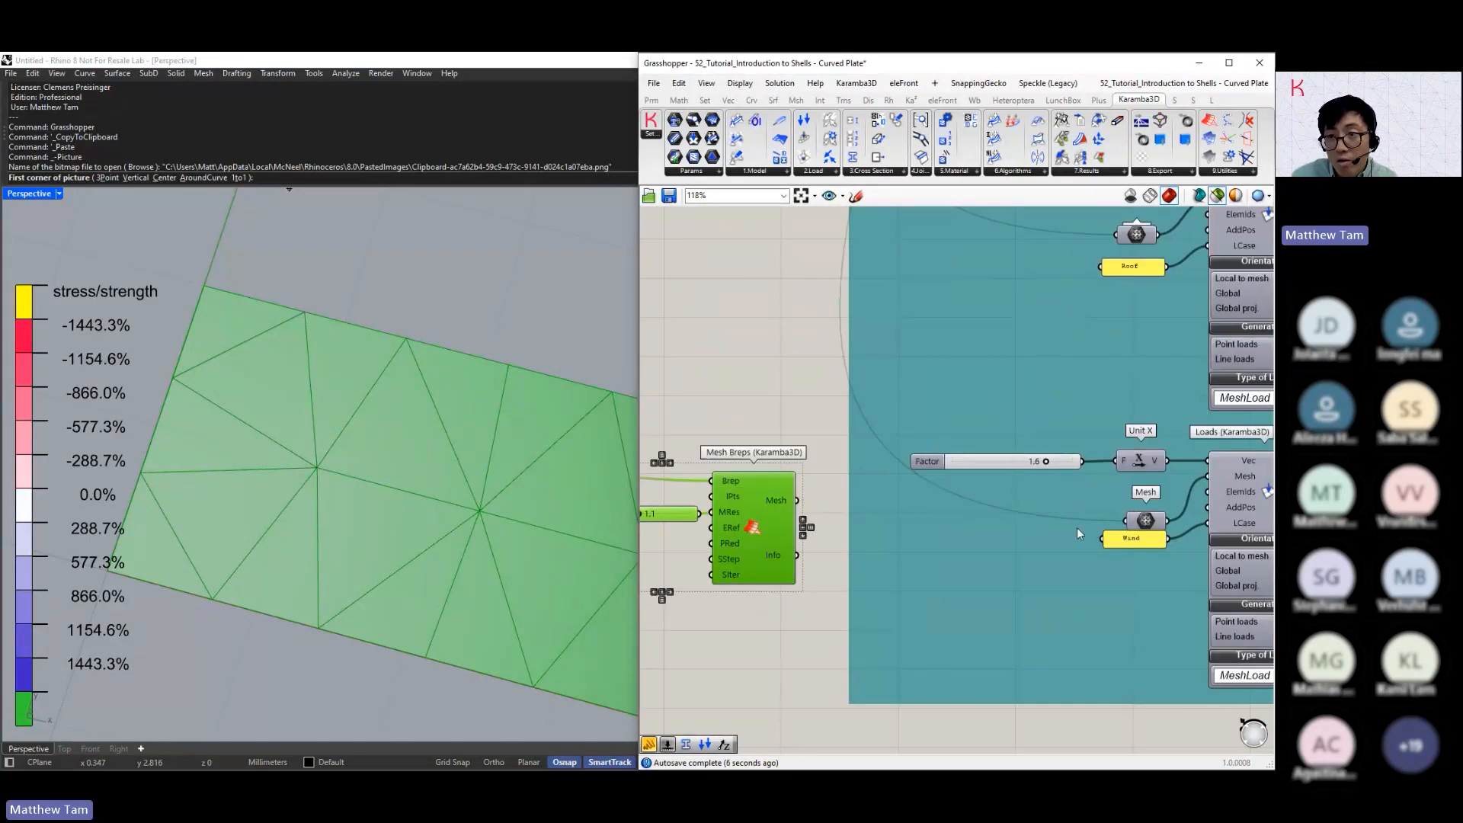
pyautogui.click(1217, 197)
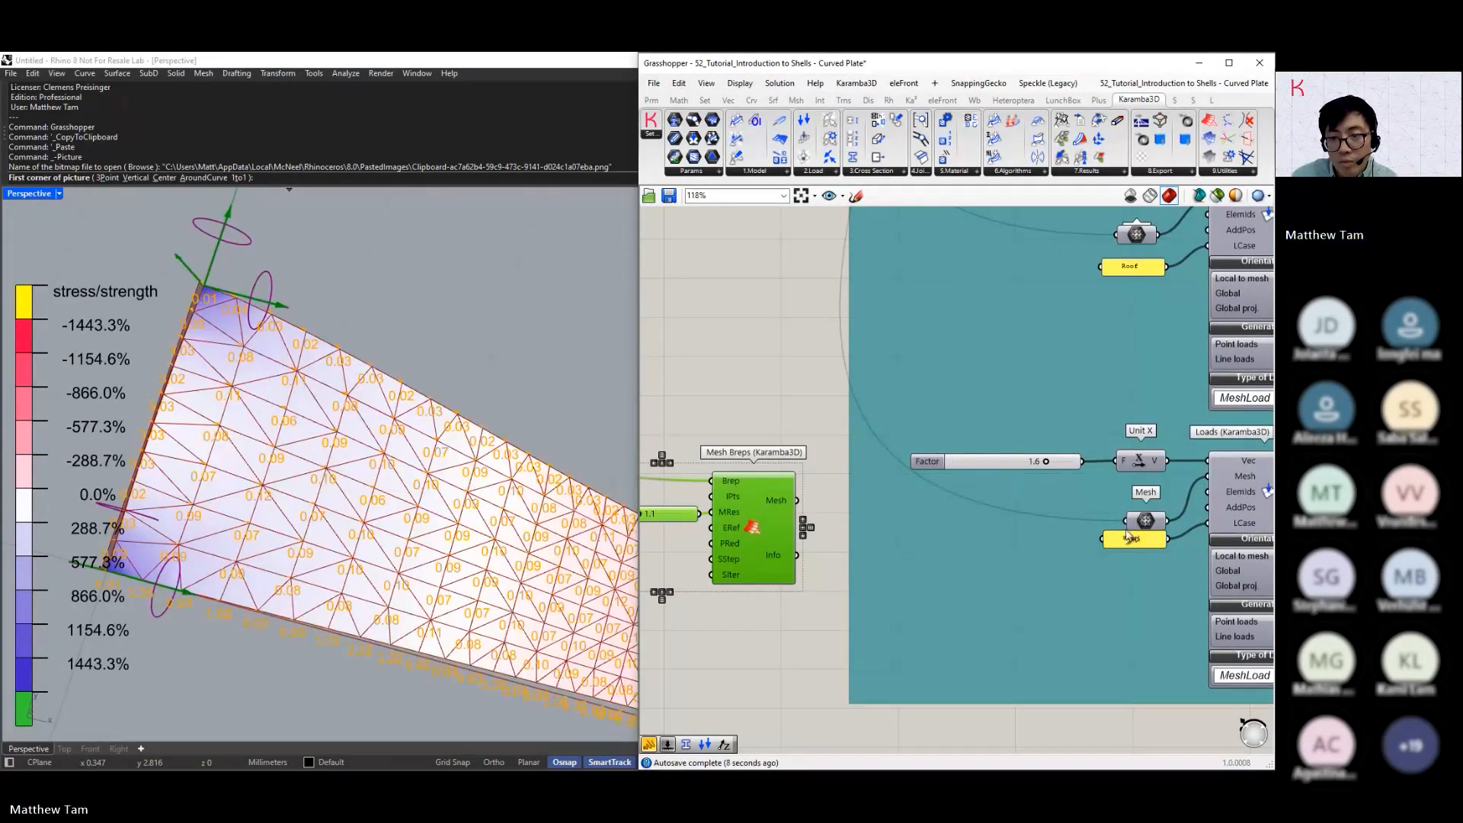
# Connect the duplicated coarse mesh to the Wind load's Mesh parameter and examine the load values on the plate
pyautogui.moveTo(796, 500); pyautogui.dragTo(1126, 520)
pyautogui.moveTo(745, 531); pyautogui.dragTo(756, 541)
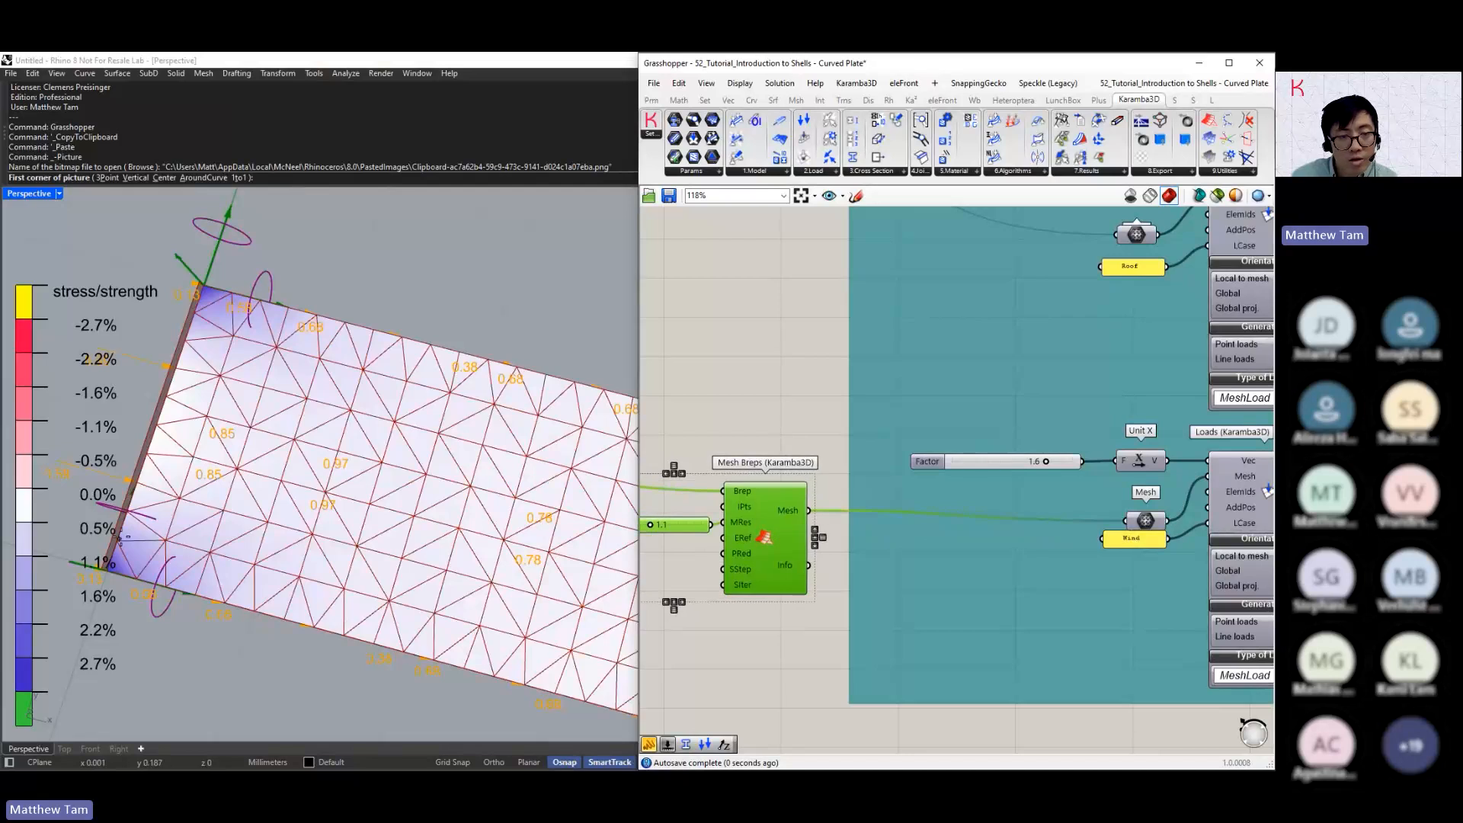
pyautogui.moveTo(388, 526); pyautogui.dragTo(340, 386, button='right')
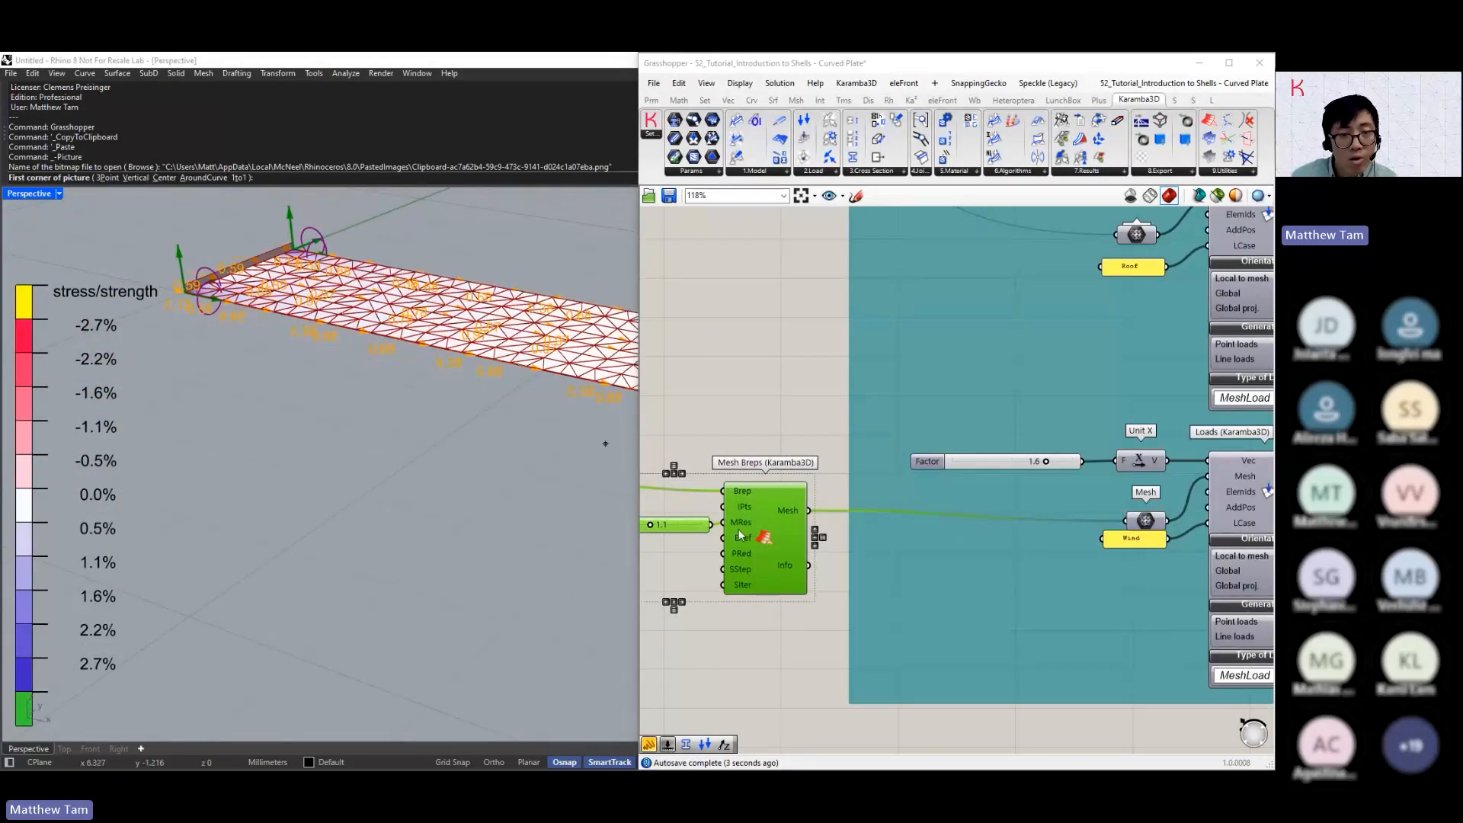
pyautogui.moveTo(790, 510)
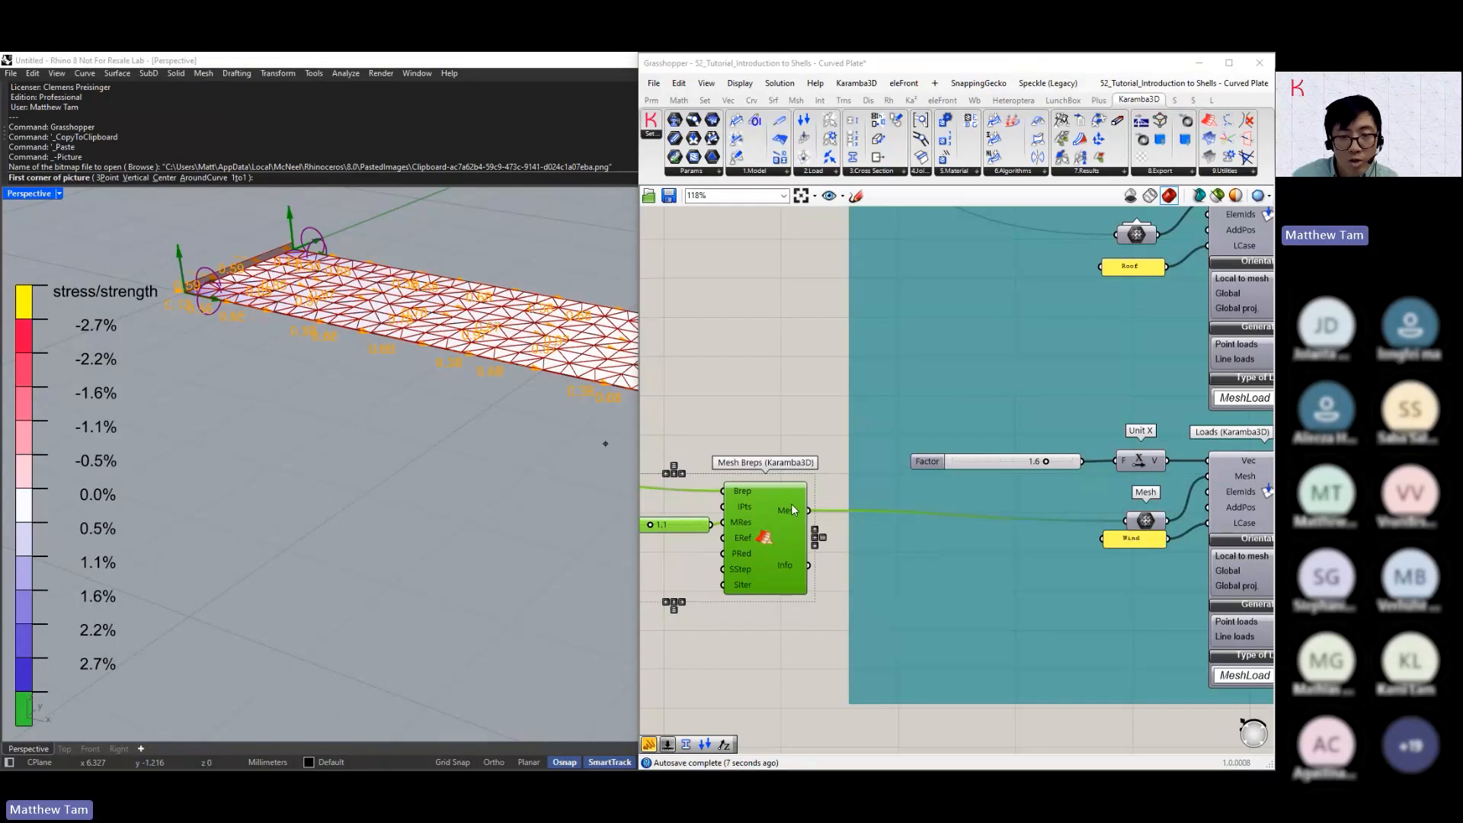
pyautogui.scroll(5, 412, 510)
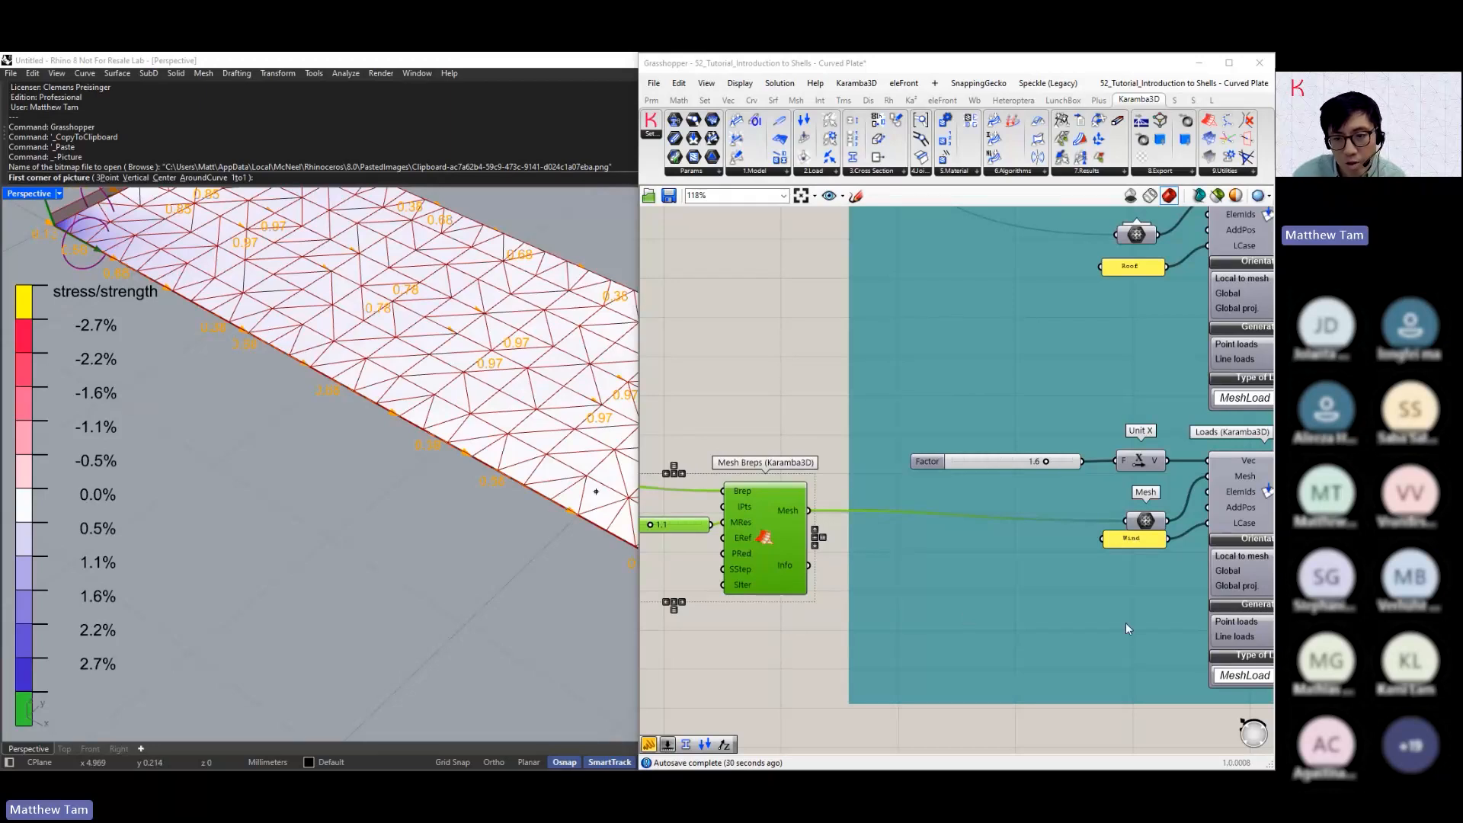
# Reconnect the original Mesh Breps mesh output to the Wind load's Mesh parameter in place of the coarse mesh
pyautogui.scroll(-5, 813, 488)
pyautogui.moveTo(812, 488); pyautogui.dragTo(844, 637, button='right')
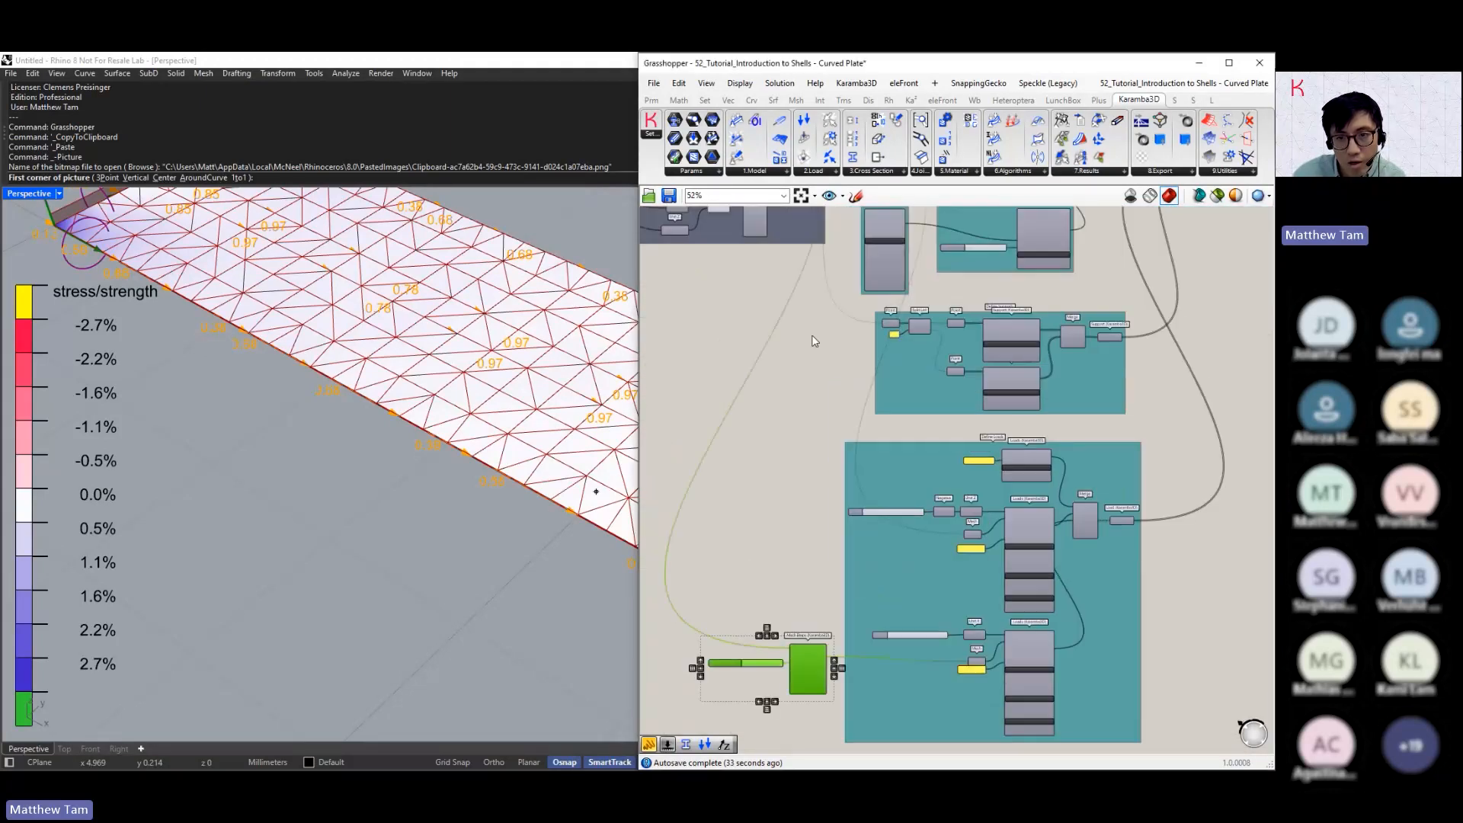
pyautogui.moveTo(812, 335); pyautogui.dragTo(804, 417, button='right')
pyautogui.scroll(-1, 790, 274)
pyautogui.scroll(2, 779, 241)
pyautogui.scroll(-2, 809, 225)
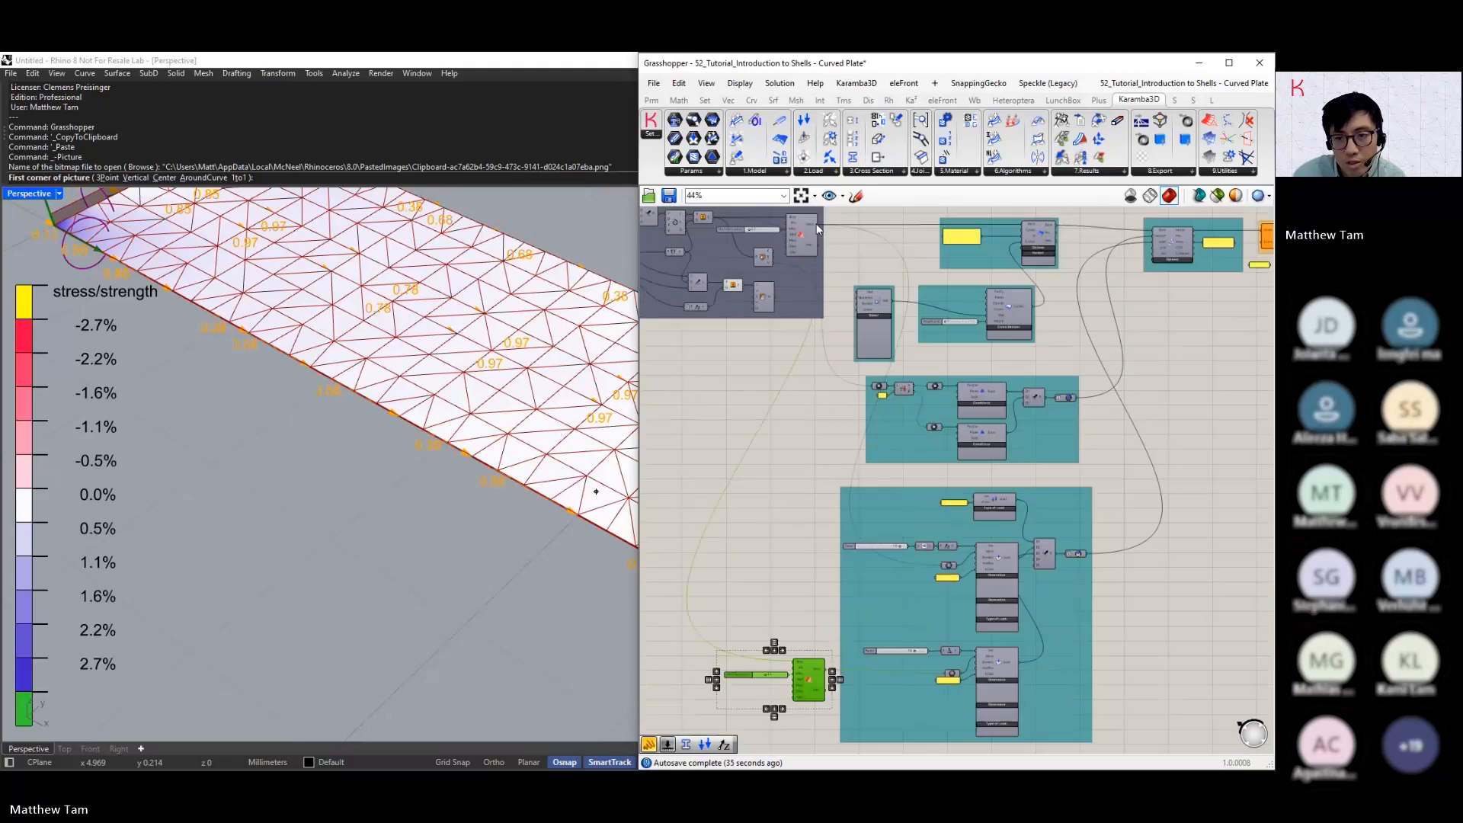
pyautogui.moveTo(817, 225)
pyautogui.mouseDown()
pyautogui.moveTo(893, 228)
pyautogui.moveTo(948, 678)
pyautogui.mouseUp()
# Turn off the load values and turn on the CroSec names in the Model View annotations
pyautogui.scroll(-4, 909, 488)
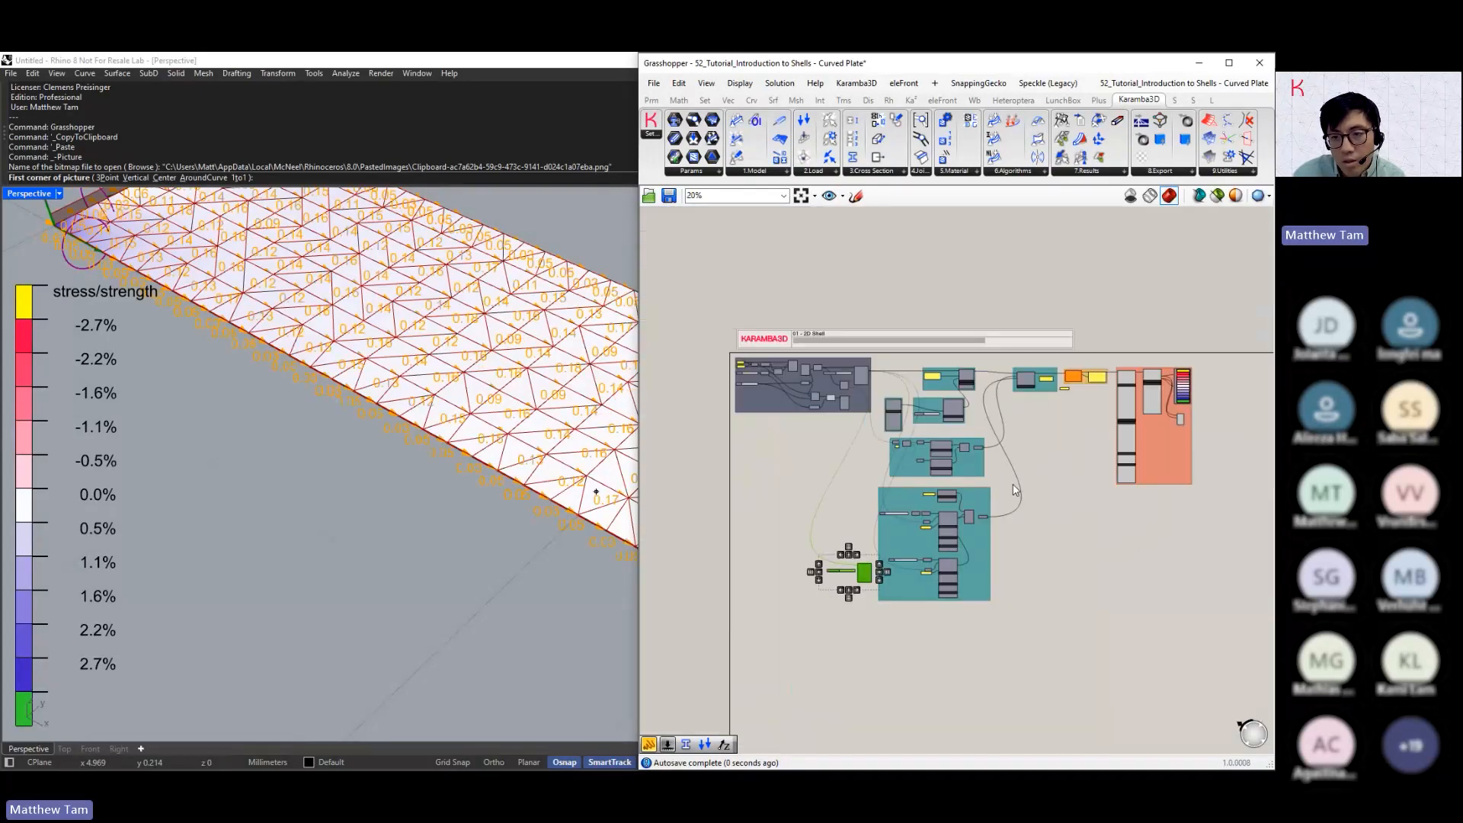
pyautogui.scroll(7, 1078, 405)
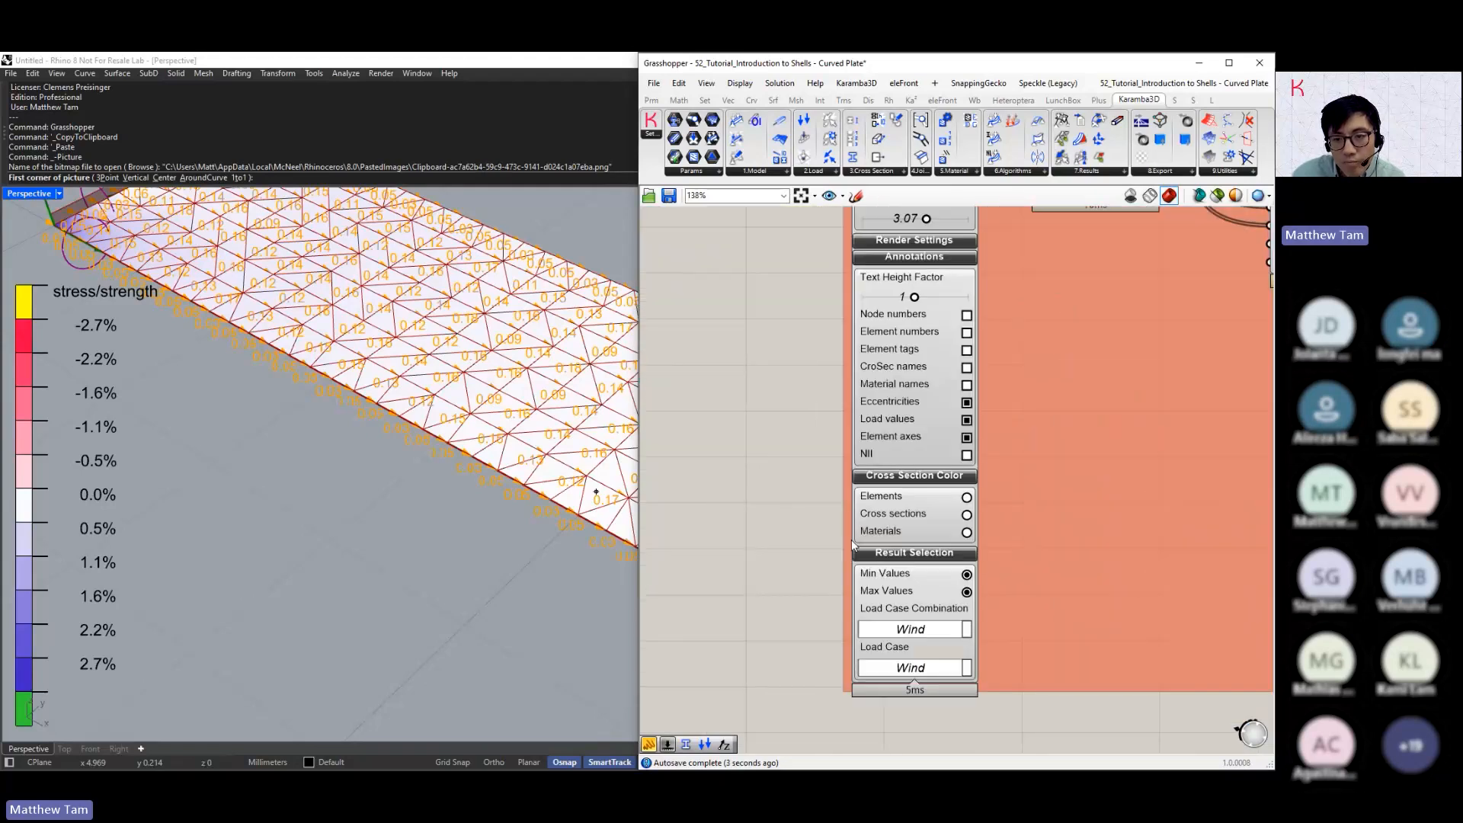
pyautogui.moveTo(819, 423); pyautogui.dragTo(784, 547, button='right')
pyautogui.moveTo(782, 425); pyautogui.dragTo(769, 579, button='right')
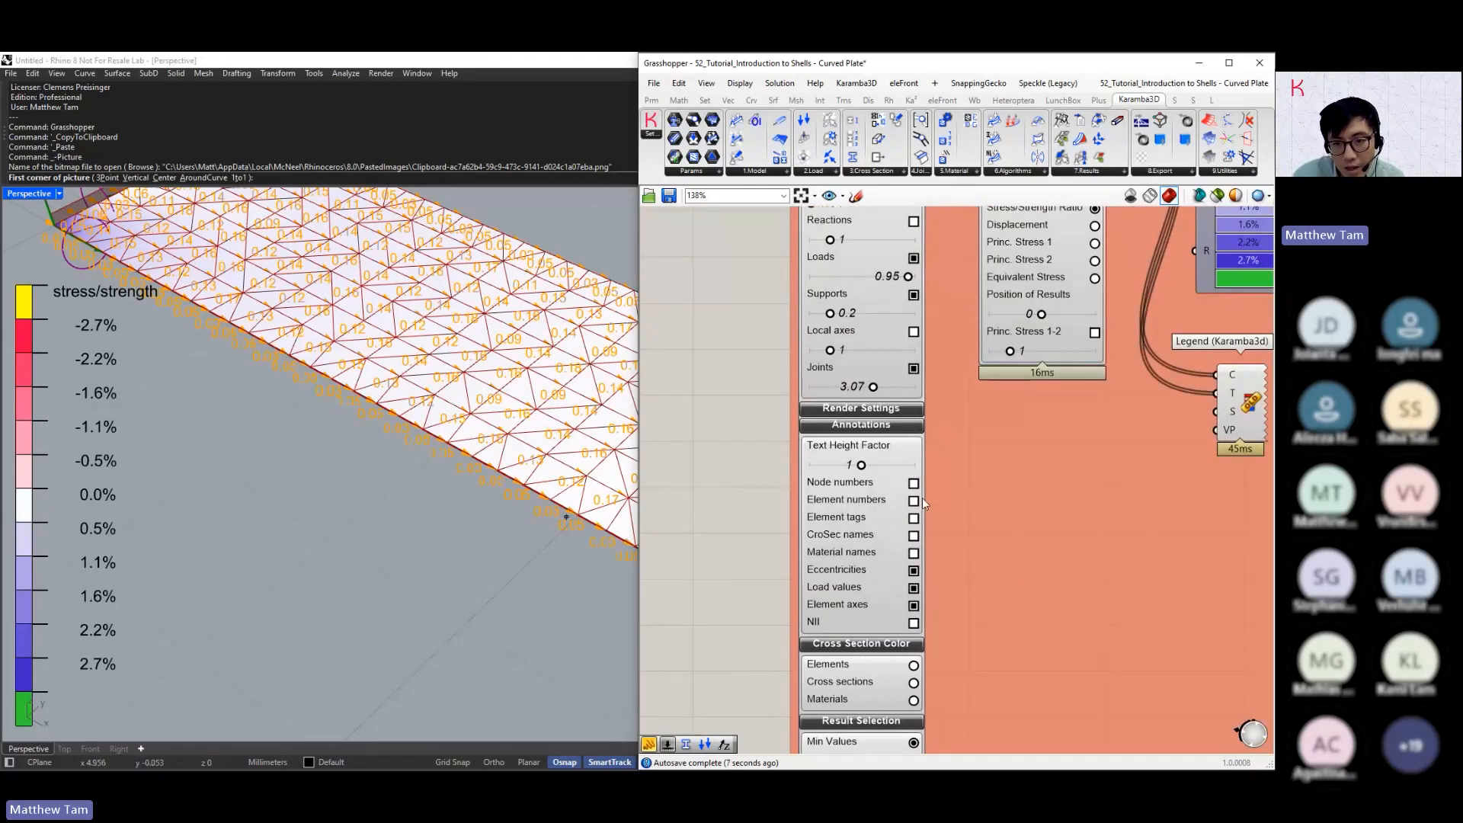
pyautogui.click(913, 588)
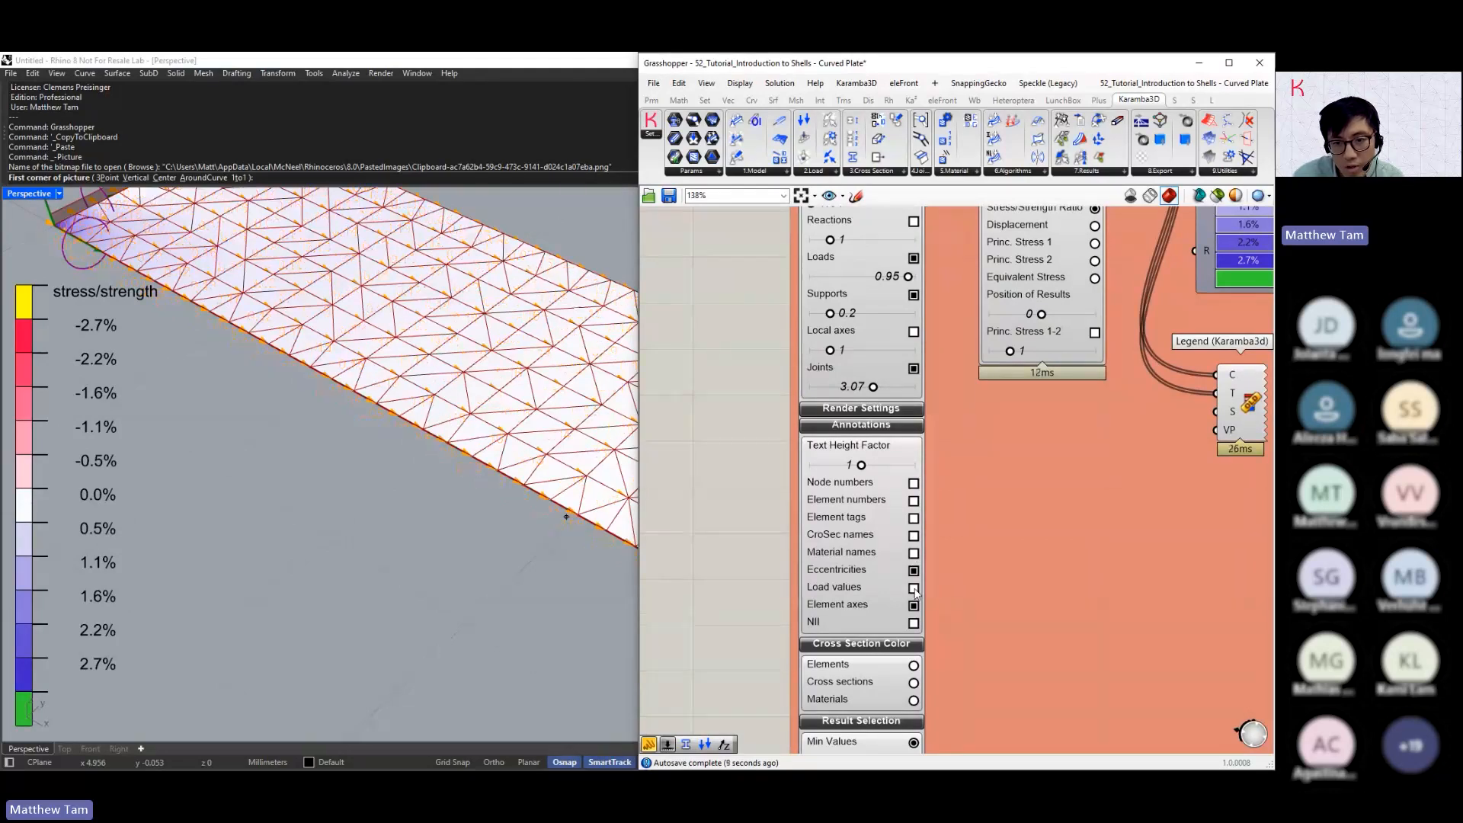
pyautogui.click(914, 536)
pyautogui.scroll(-5, 396, 488)
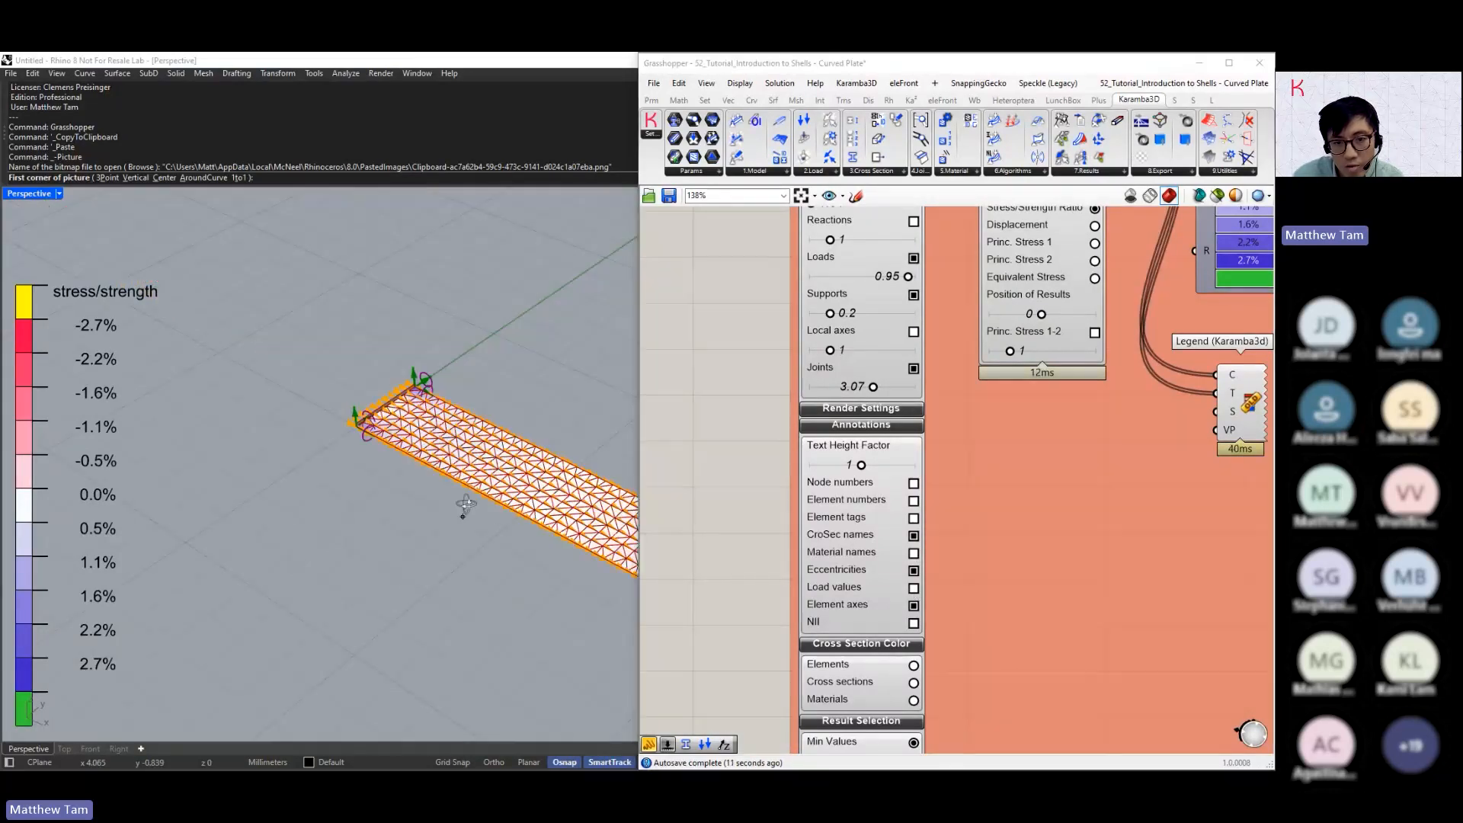
pyautogui.scroll(3, 336, 494)
pyautogui.keyDown('shift'); pyautogui.moveTo(336, 494); pyautogui.dragTo(414, 515, button='right'); pyautogui.keyUp('shift')
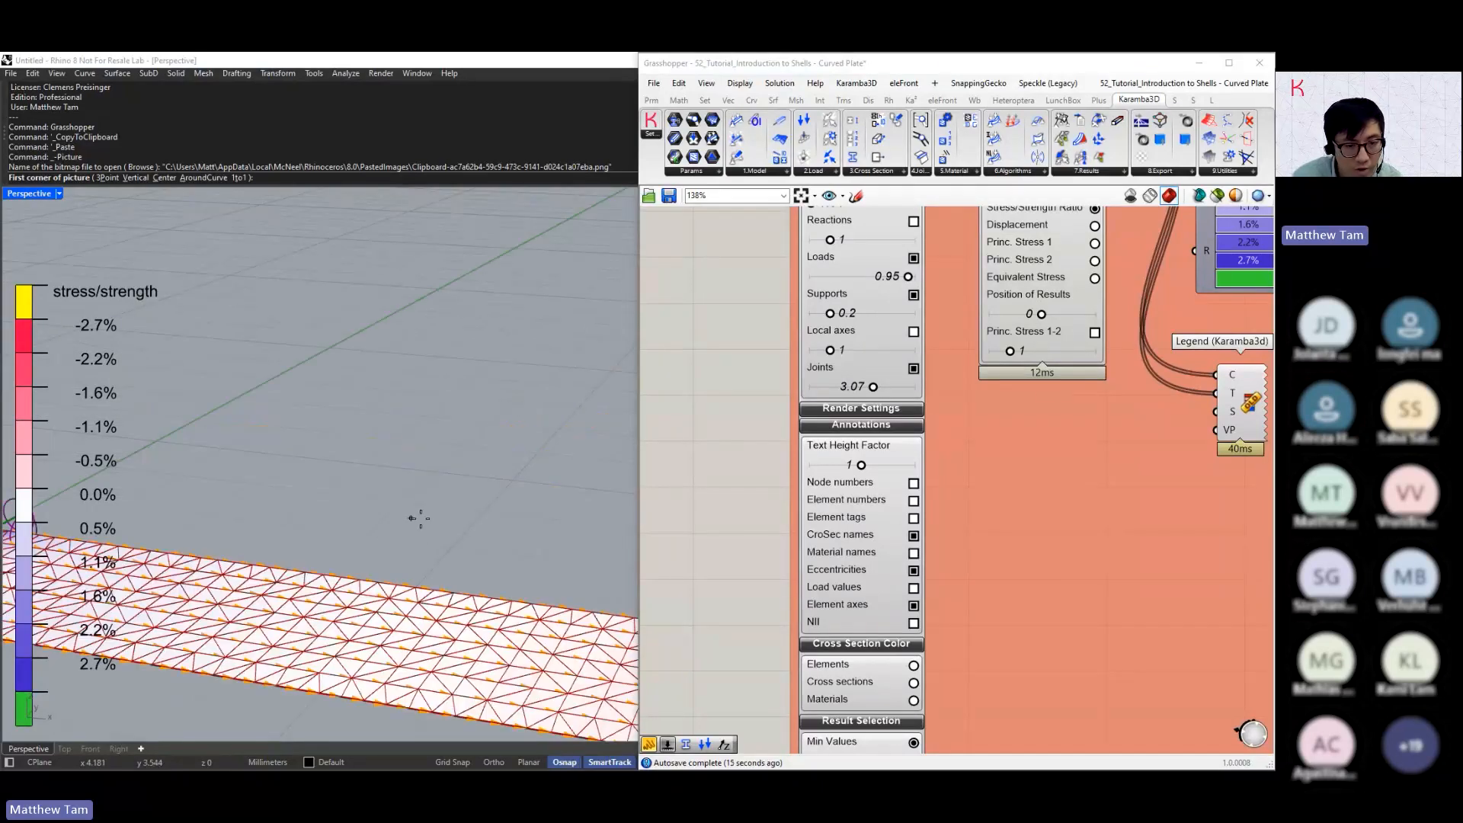
pyautogui.press('Escape')
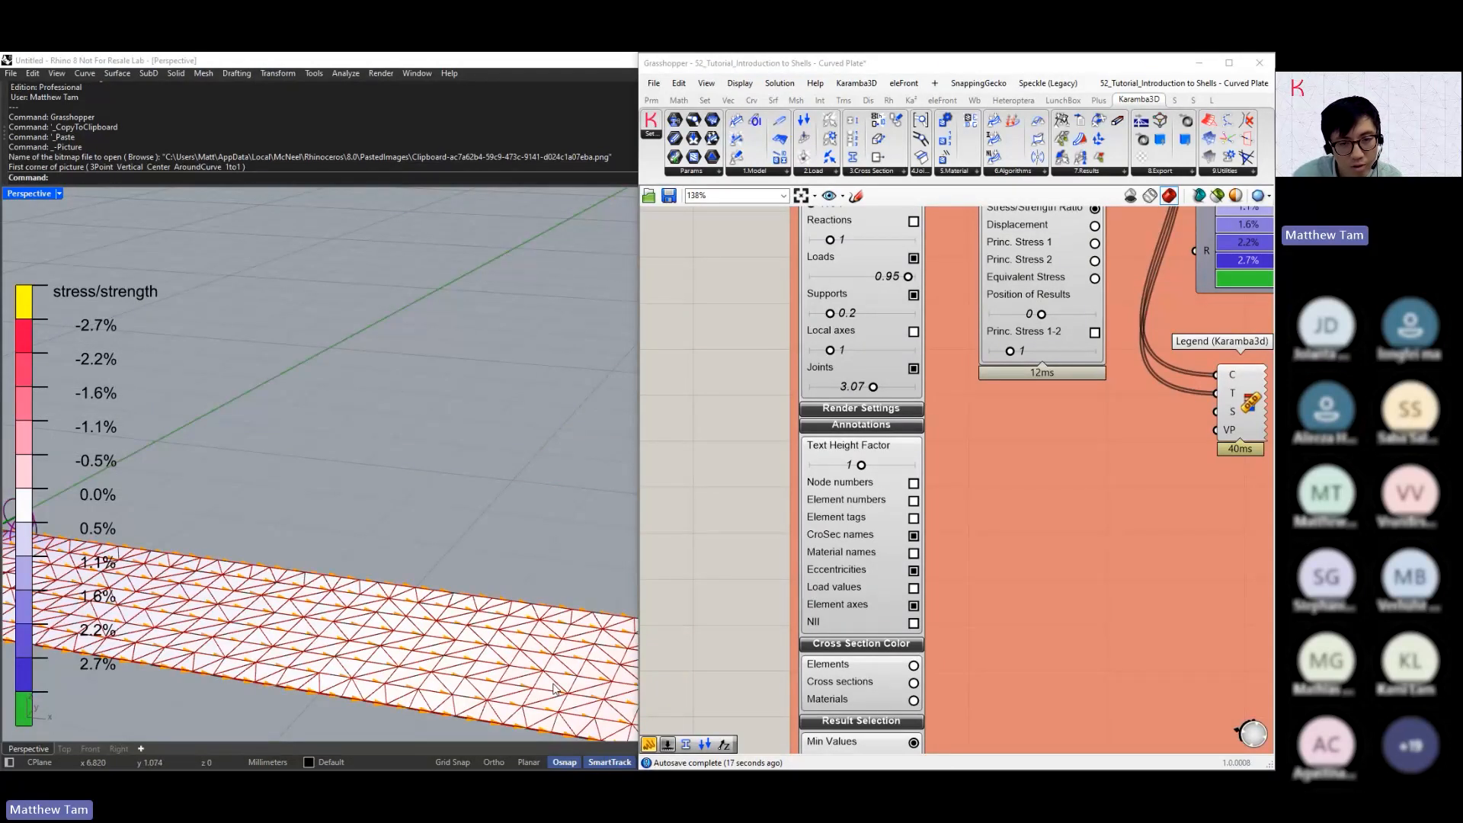
# Add a panel reading "Shell CS" and connect it to the Name input of the Cross-section component
pyautogui.scroll(-4, 1099, 529)
pyautogui.scroll(-5, 1098, 530)
pyautogui.moveTo(928, 473); pyautogui.dragTo(1155, 457, button='right')
pyautogui.scroll(8, 1039, 471)
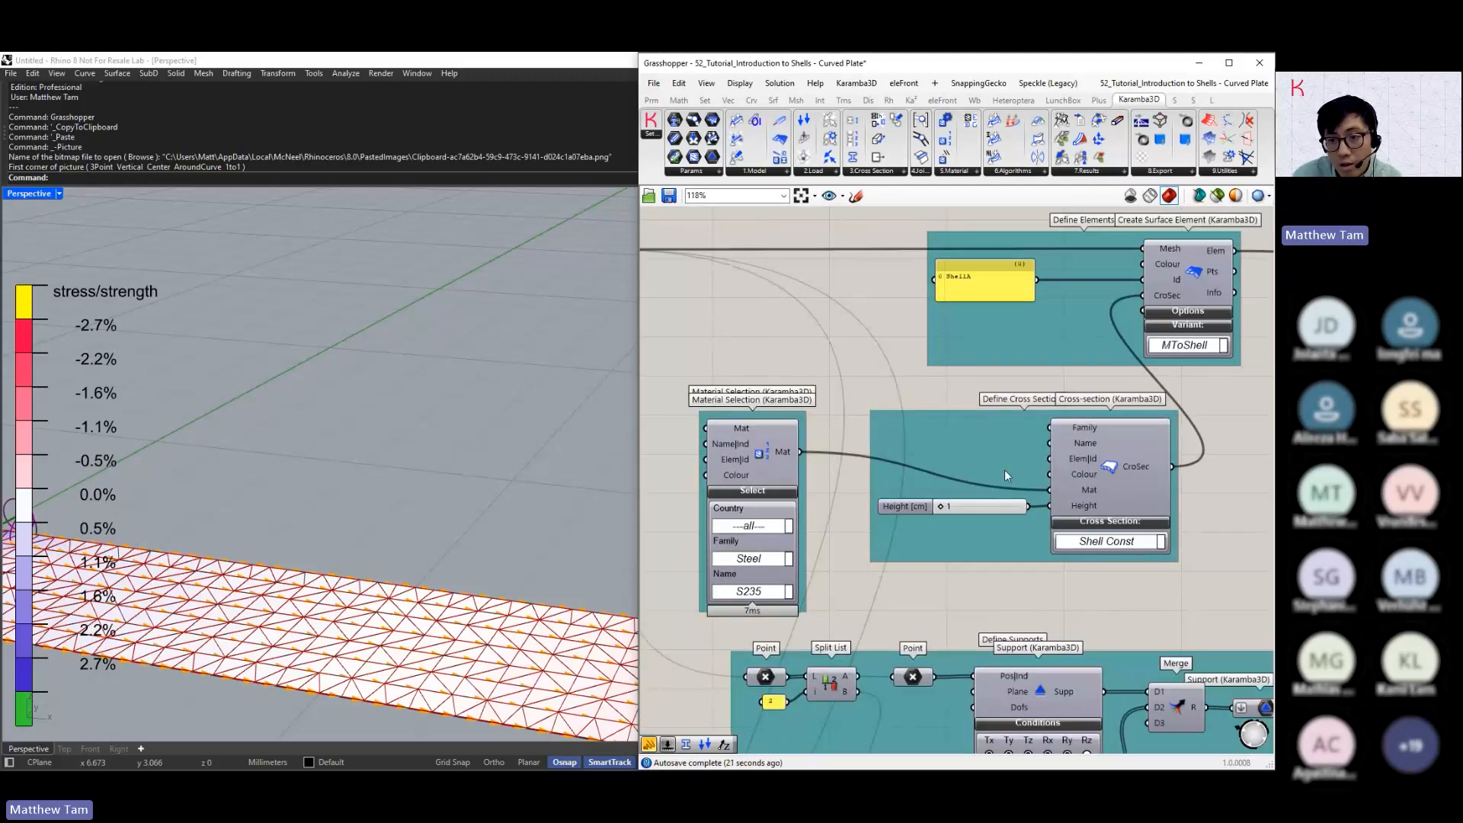
pyautogui.scroll(1, 1005, 470)
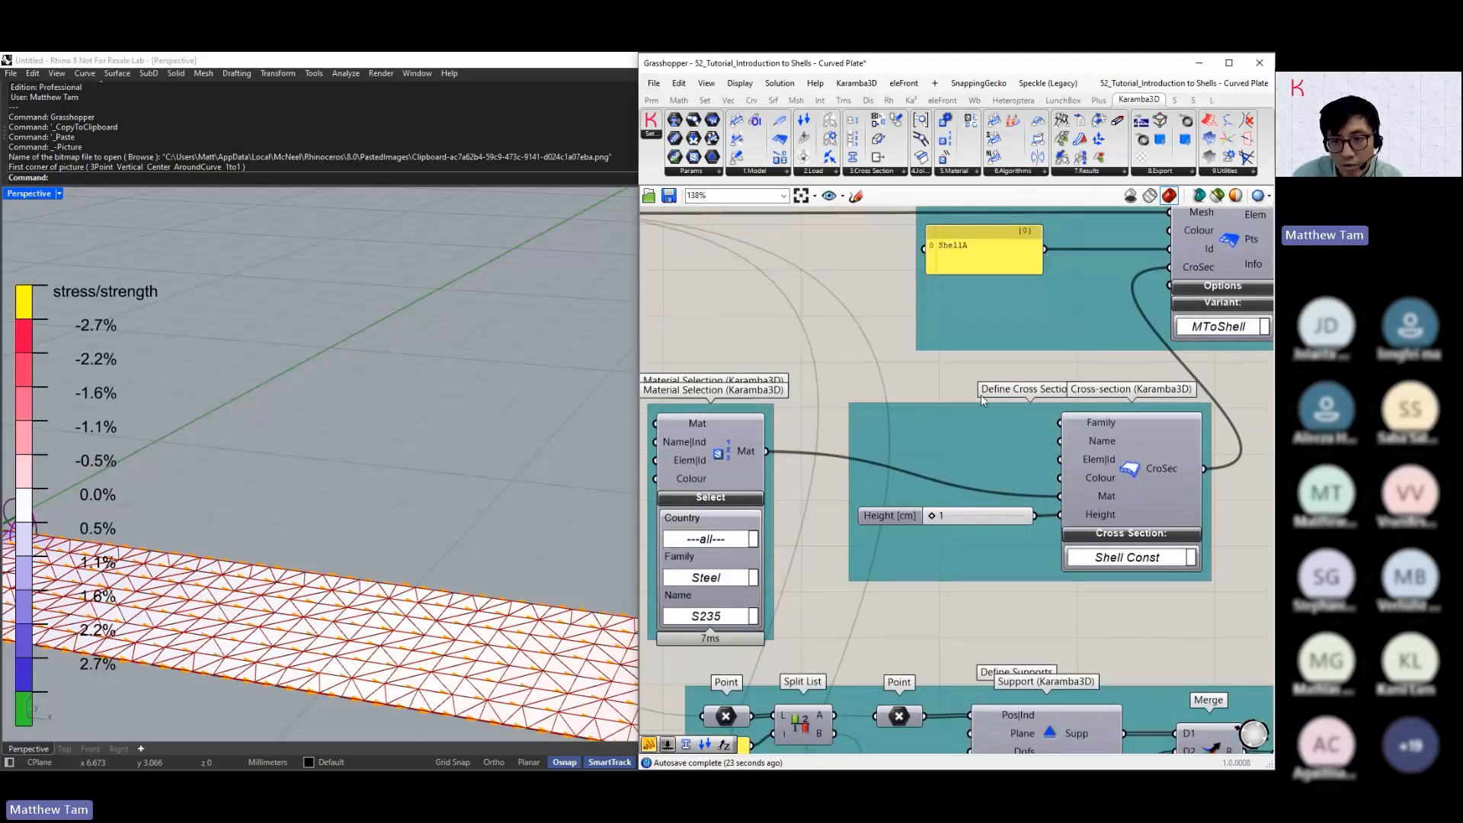
pyautogui.doubleClick(972, 448)
pyautogui.write('//S')
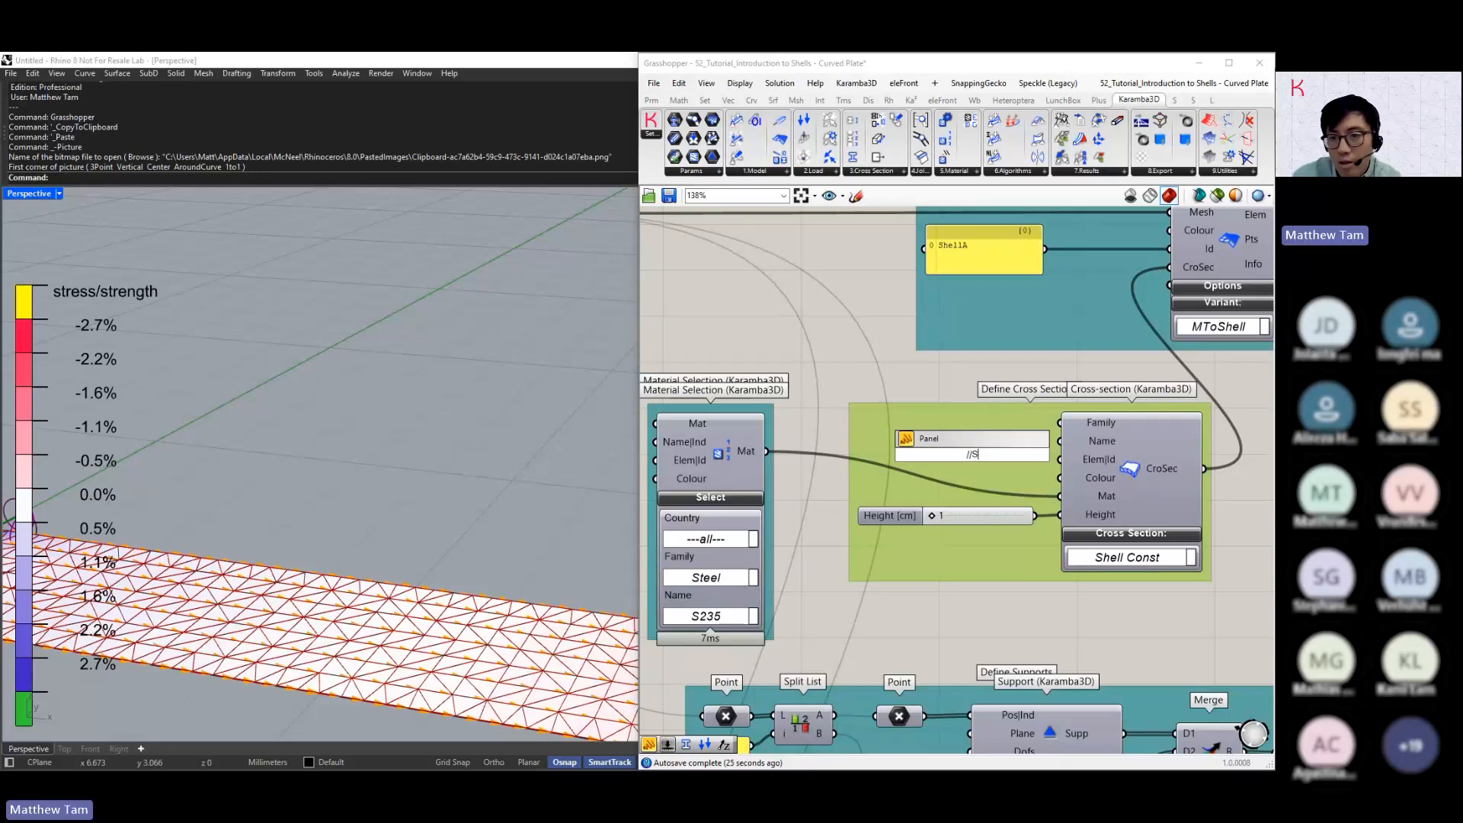
pyautogui.write('hell CS')
pyautogui.press('Return')
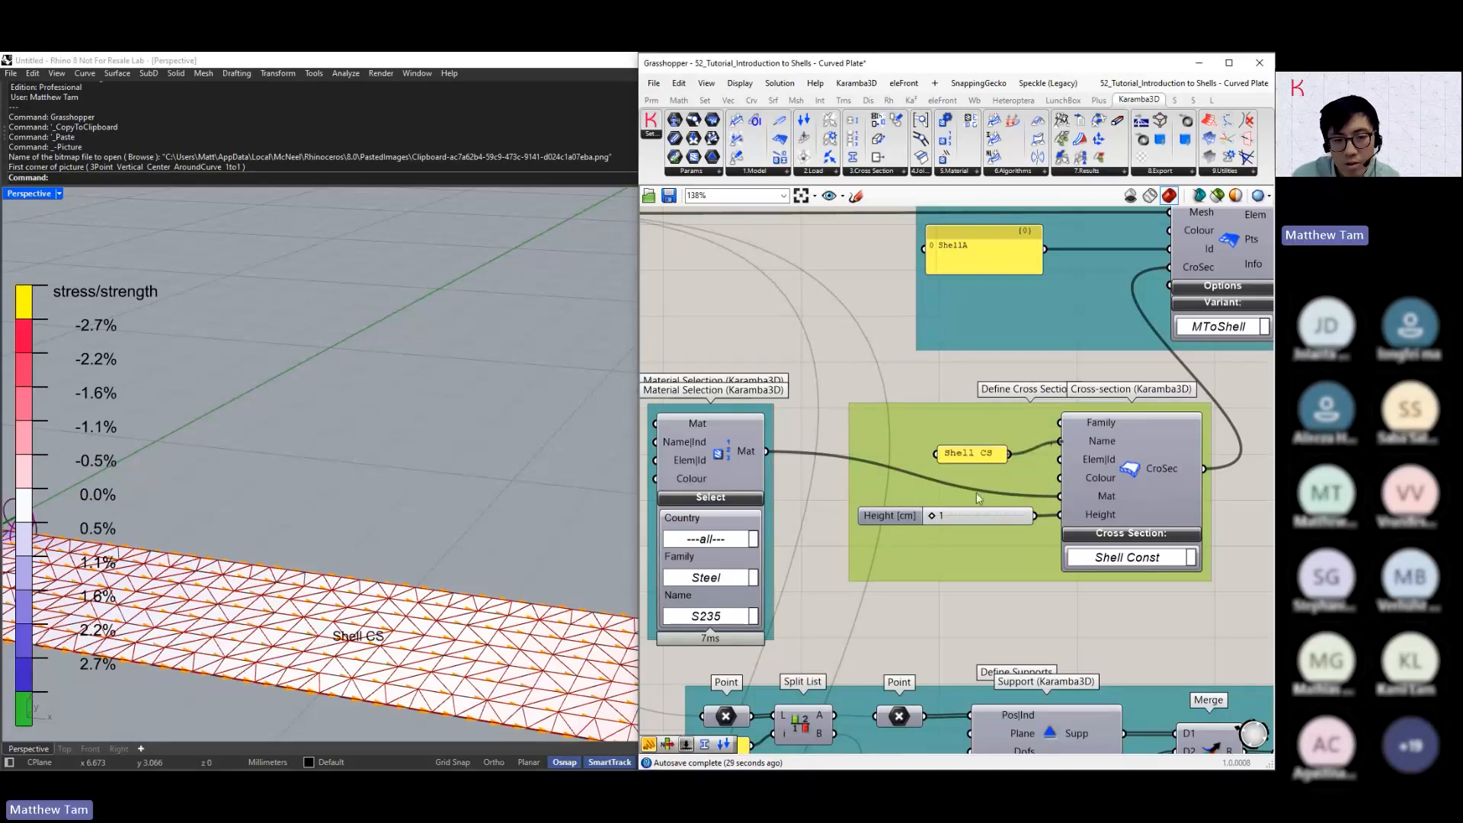
pyautogui.moveTo(336, 579); pyautogui.dragTo(390, 539, button='right')
pyautogui.click(926, 478)
# Turn on the material names and turn off the CroSec names in the Model View annotations
pyautogui.scroll(-5, 927, 477)
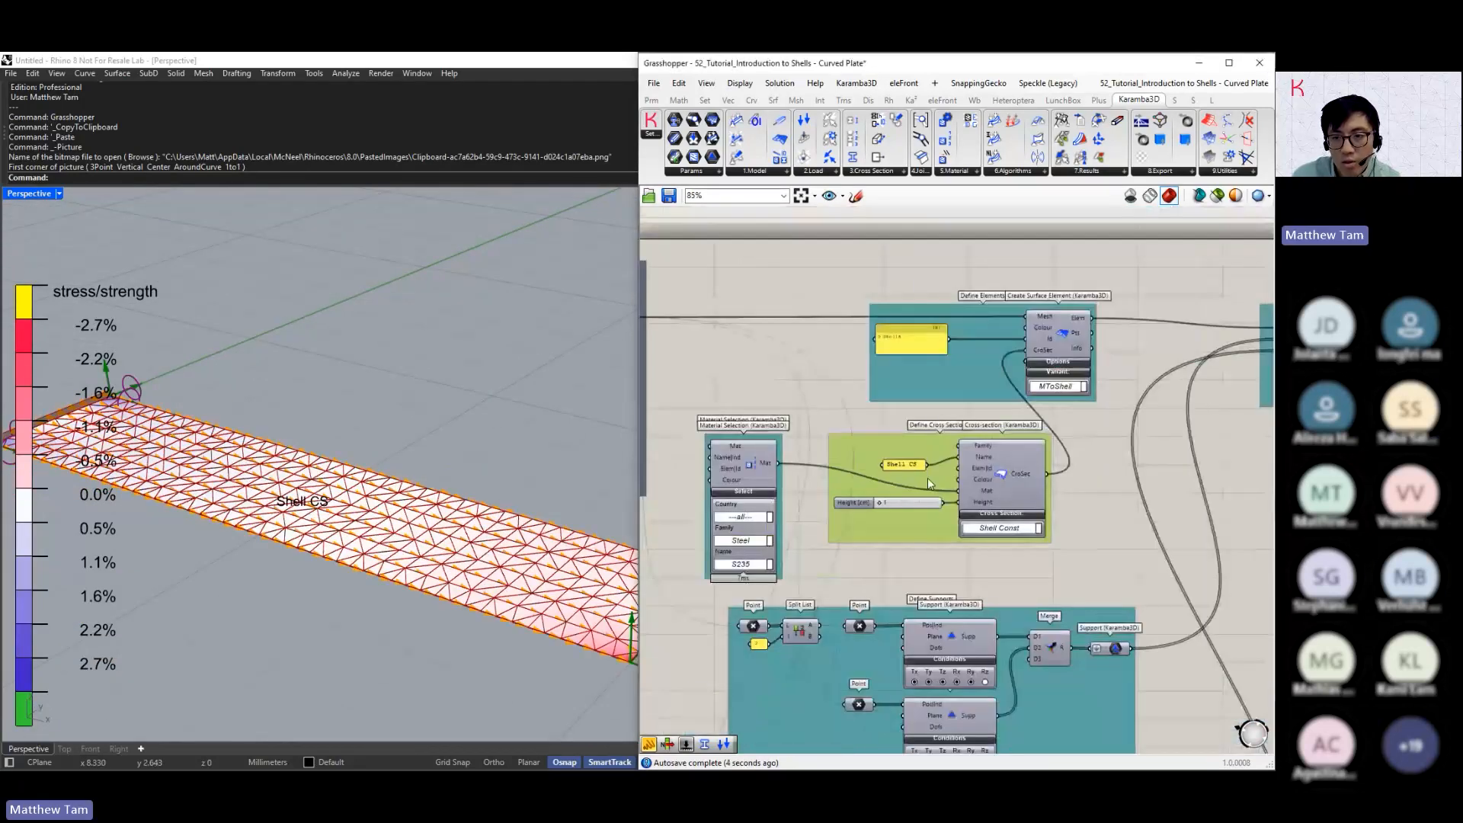
pyautogui.moveTo(1200, 496); pyautogui.dragTo(1014, 542, button='right')
pyautogui.scroll(3, 941, 531)
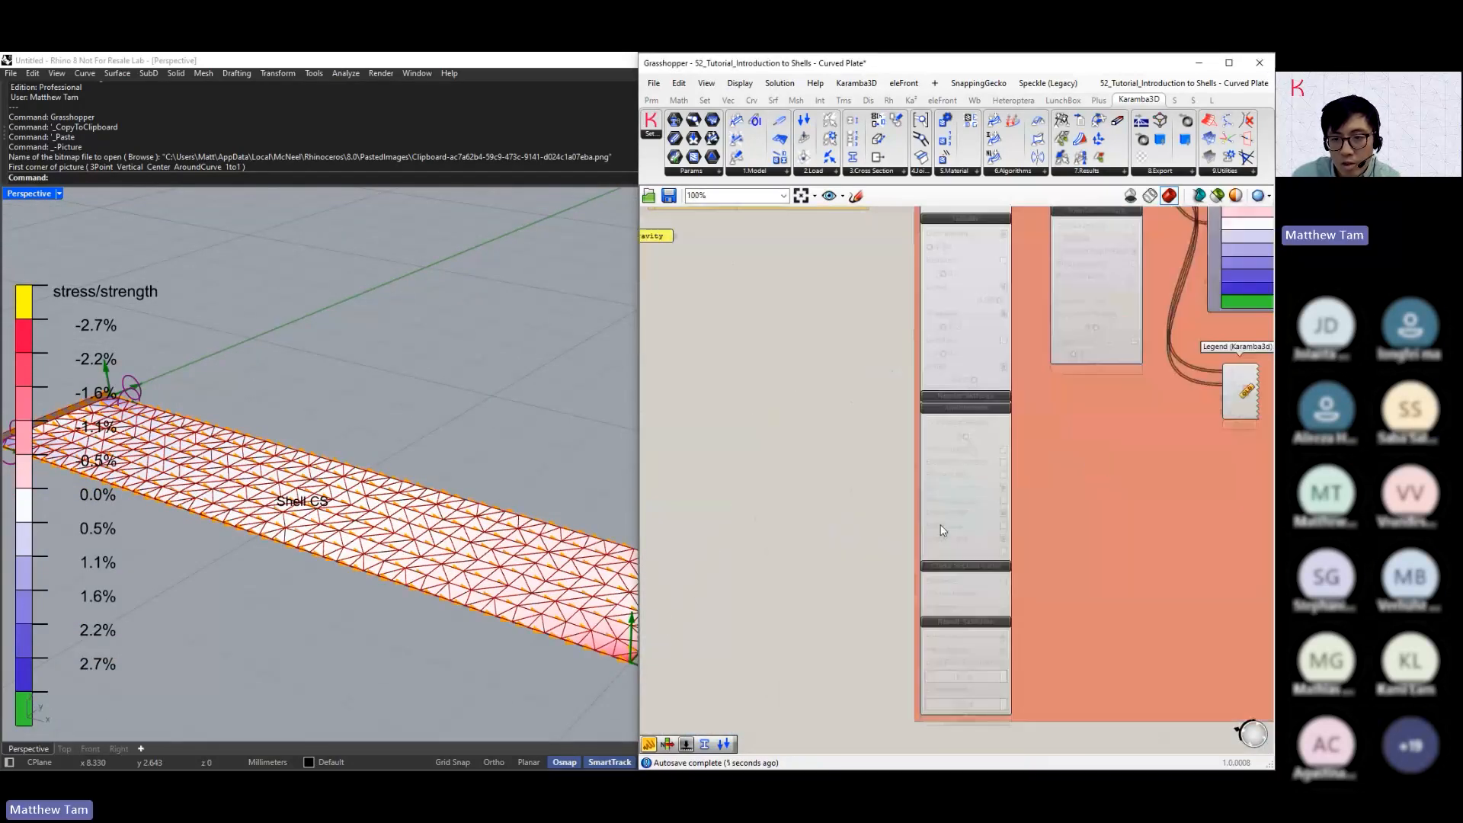
pyautogui.scroll(3, 941, 531)
pyautogui.click(1030, 478)
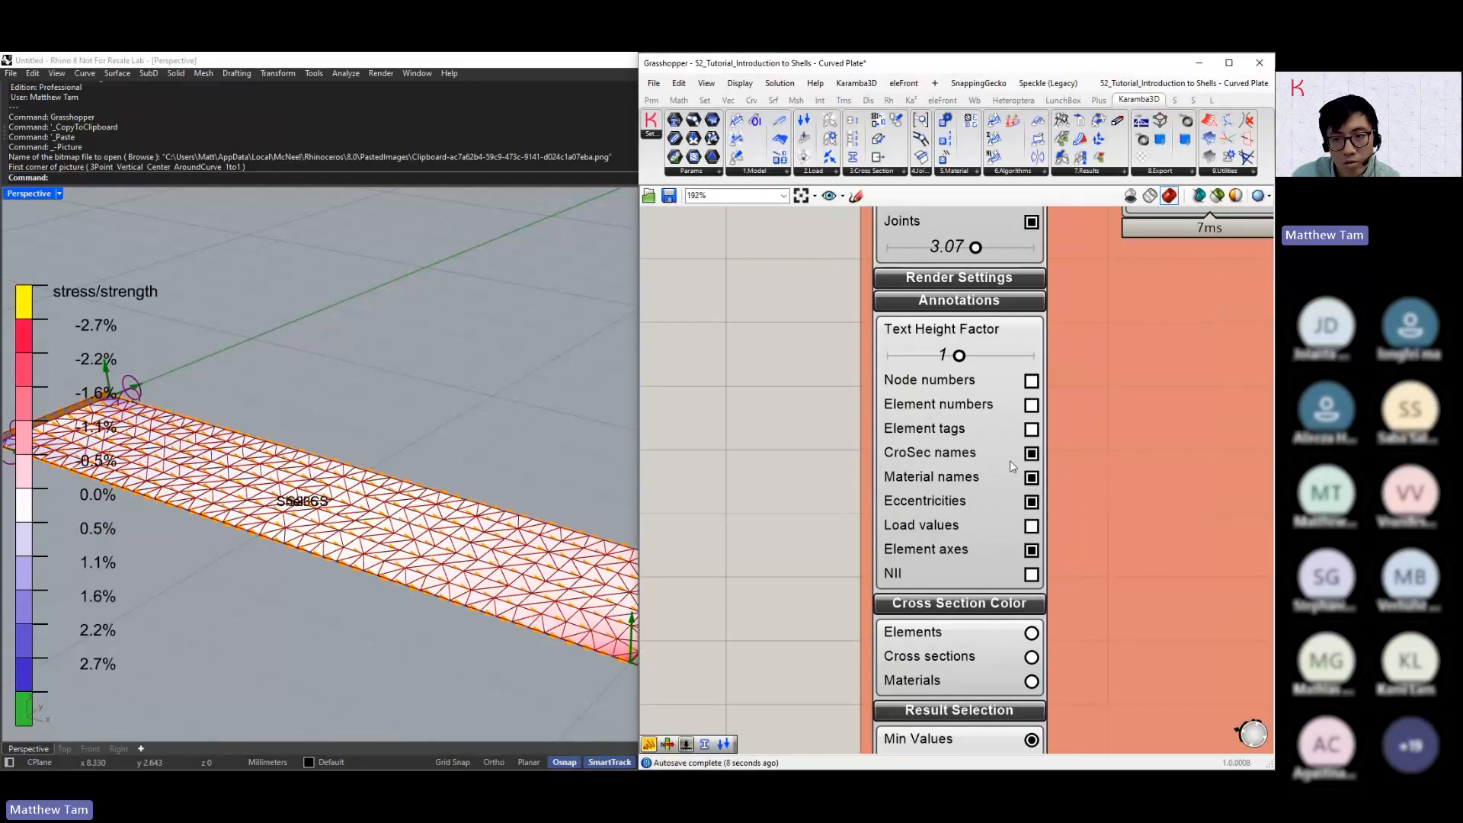
pyautogui.click(1031, 453)
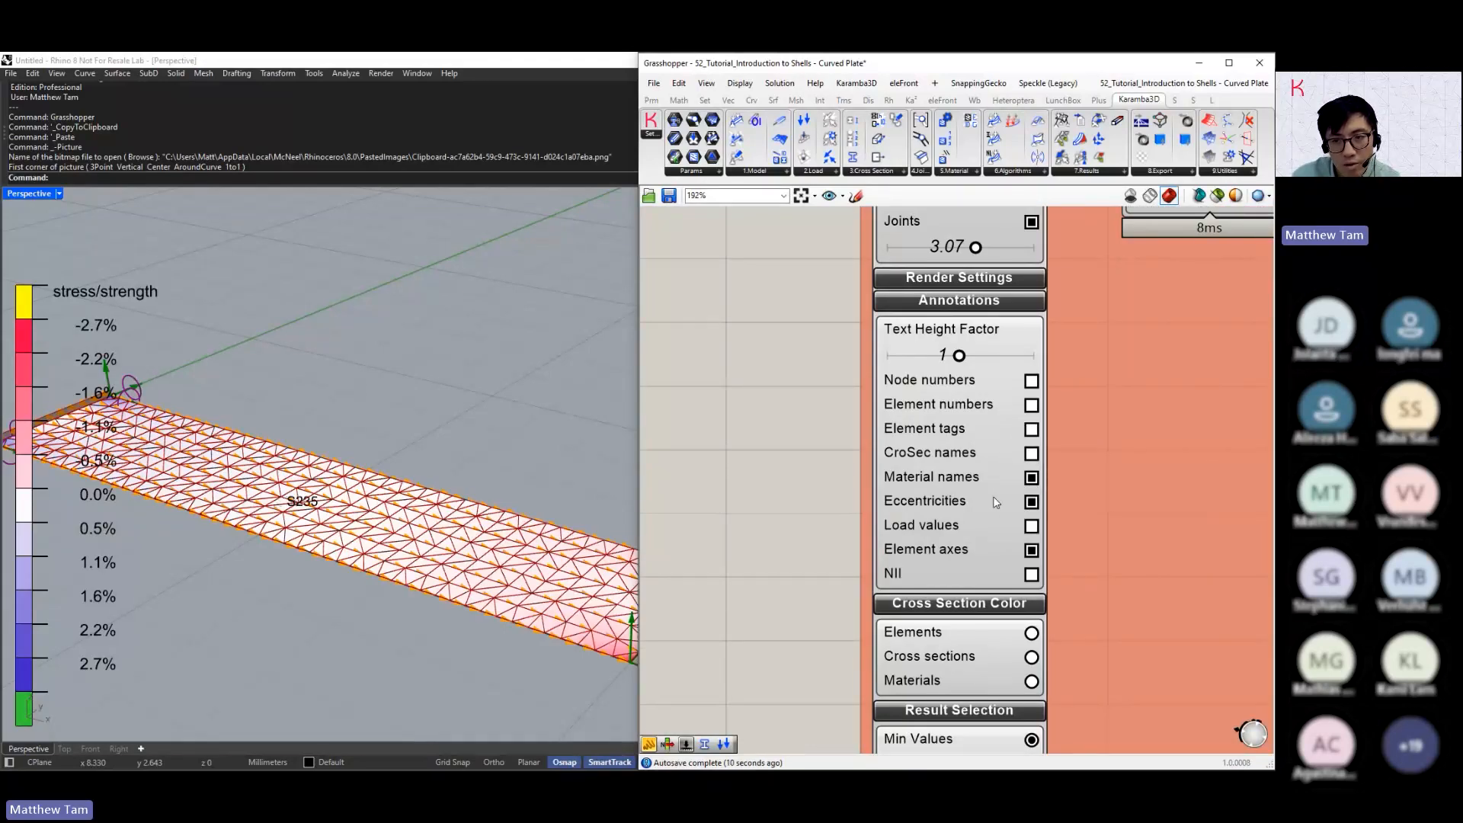
# Collapse the Annotations, Cross Section Color and Result Selection sections of Model View and bring Shell View into focus
pyautogui.moveTo(963, 451); pyautogui.dragTo(941, 656, button='right')
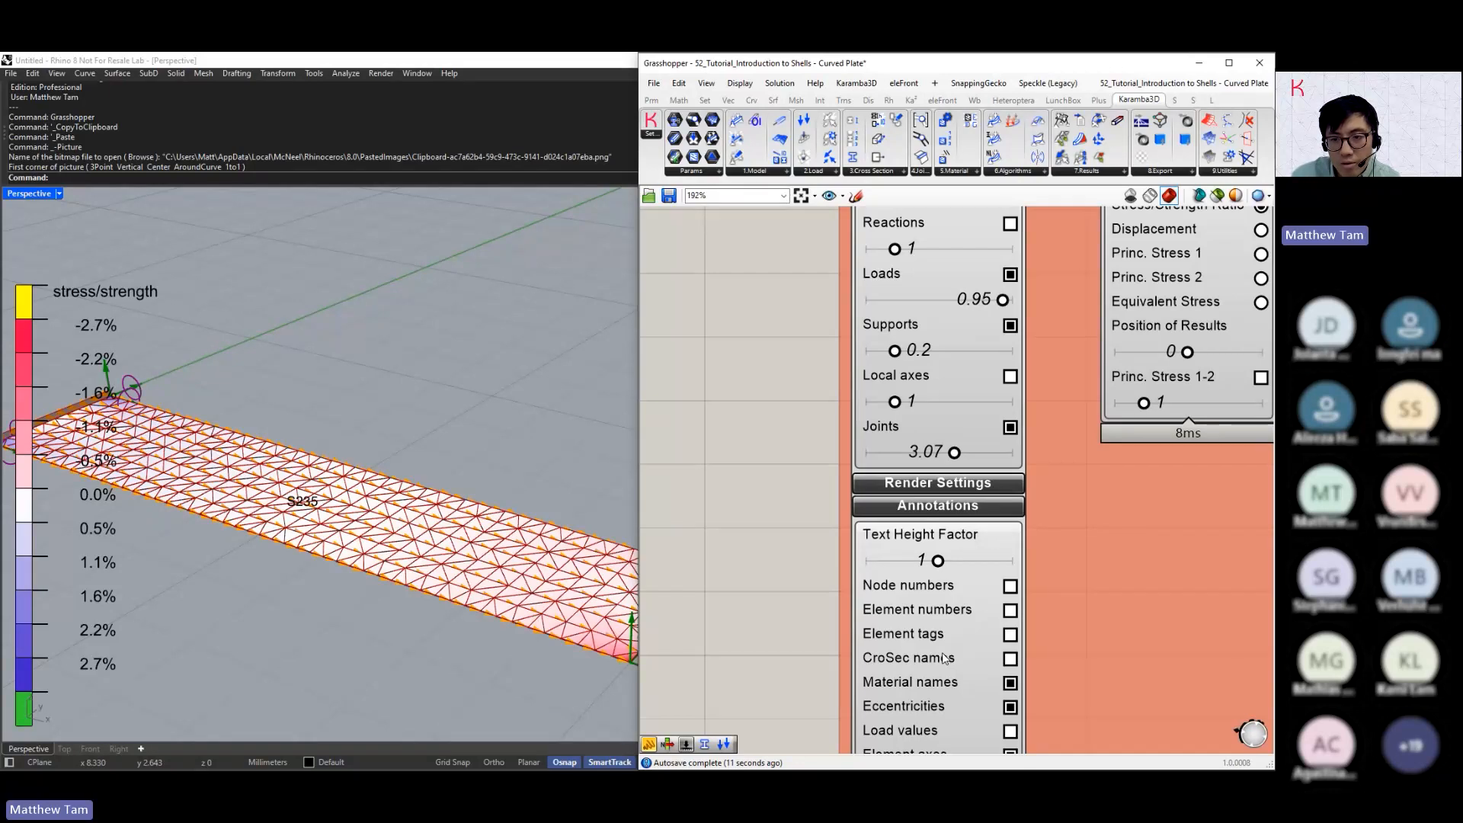
pyautogui.click(937, 505)
pyautogui.click(937, 527)
pyautogui.click(937, 550)
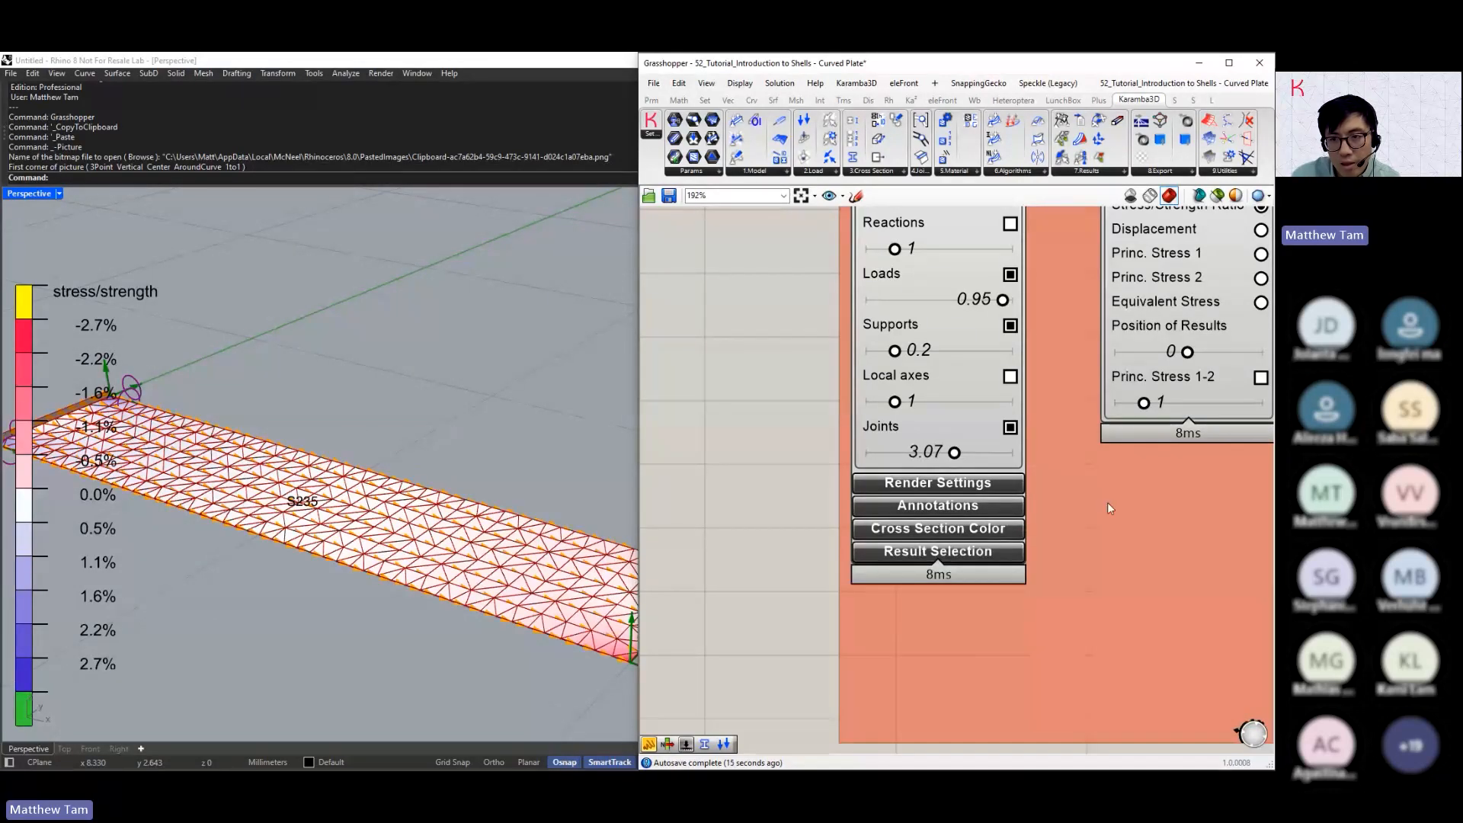
pyautogui.moveTo(1108, 501); pyautogui.dragTo(966, 666, button='right')
pyautogui.scroll(-1, 966, 666)
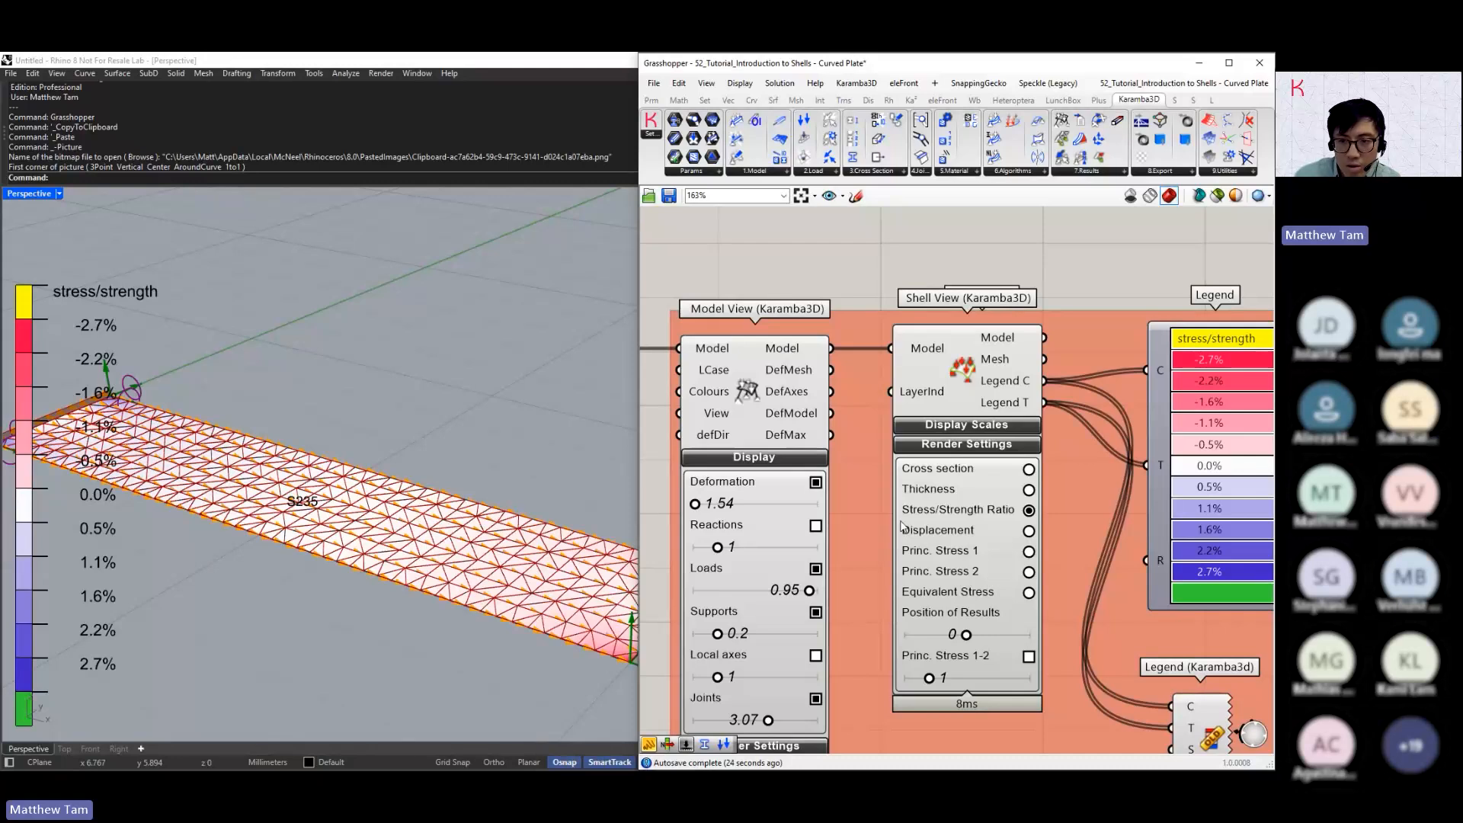
# Render the Cross section and the Thickness of the plate in Shell View and inspect the mesh closely
pyautogui.moveTo(965, 450); pyautogui.dragTo(894, 416, button='right')
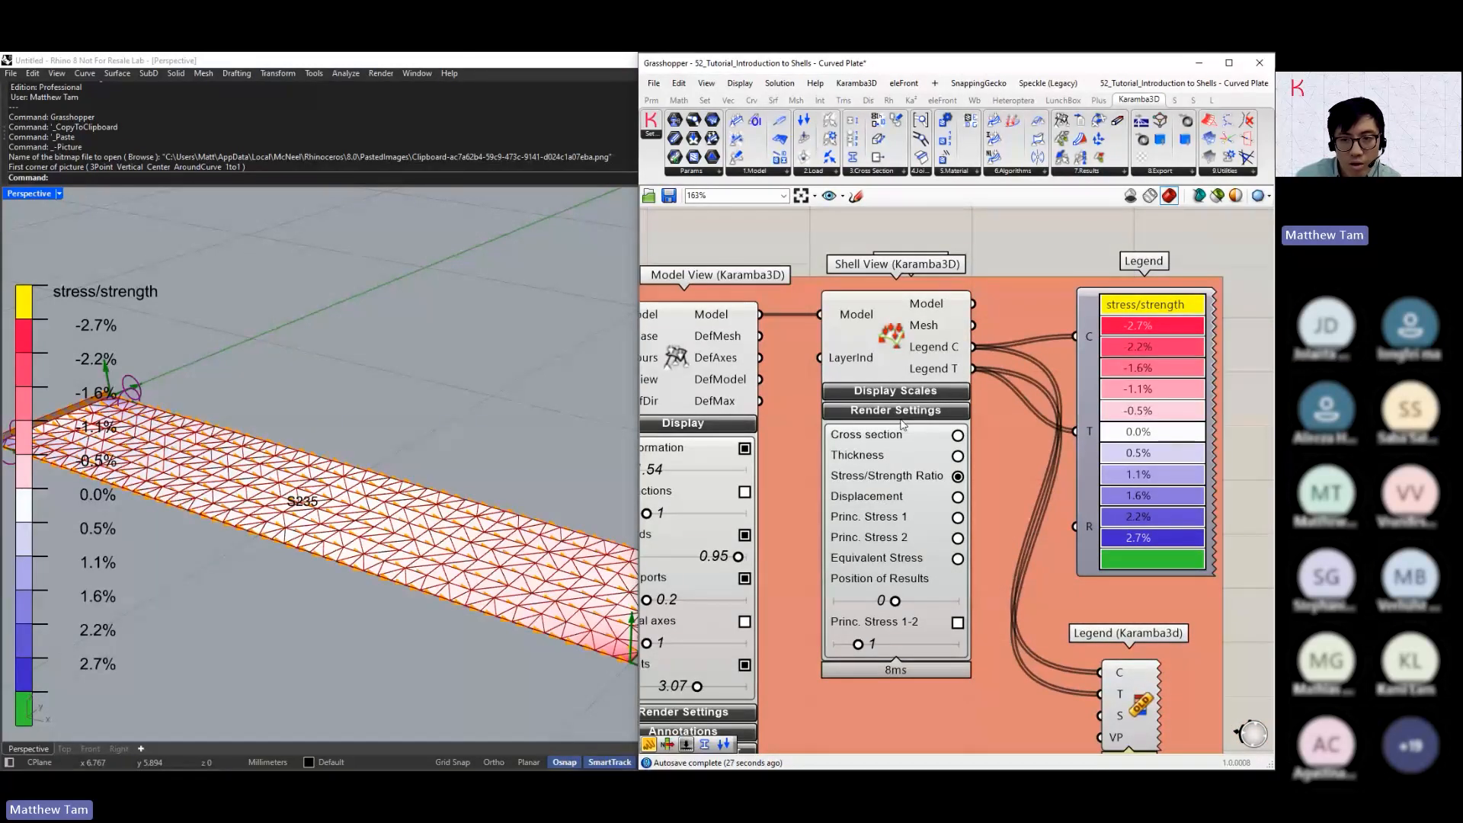
pyautogui.click(958, 435)
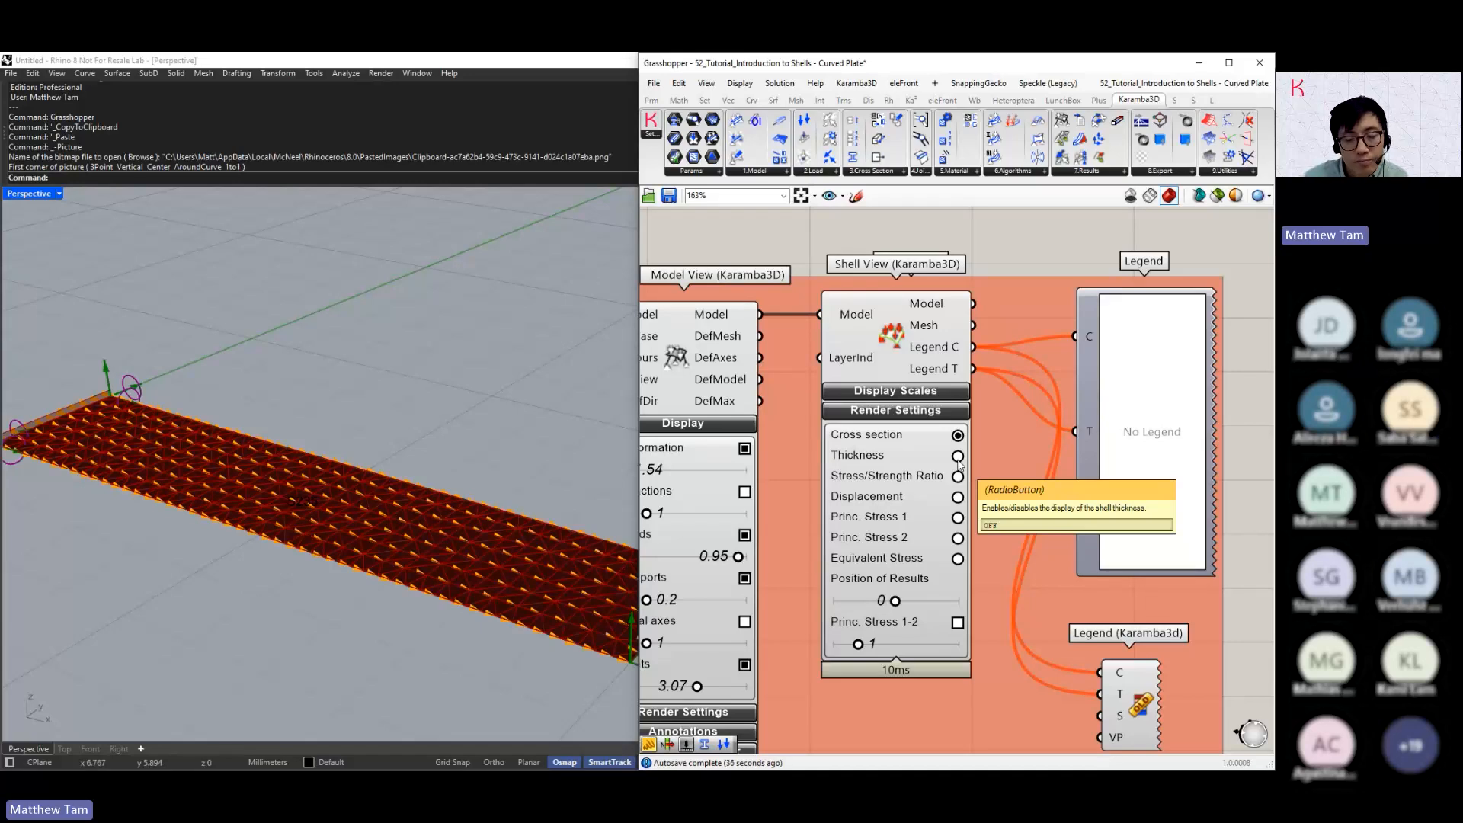
pyautogui.click(958, 456)
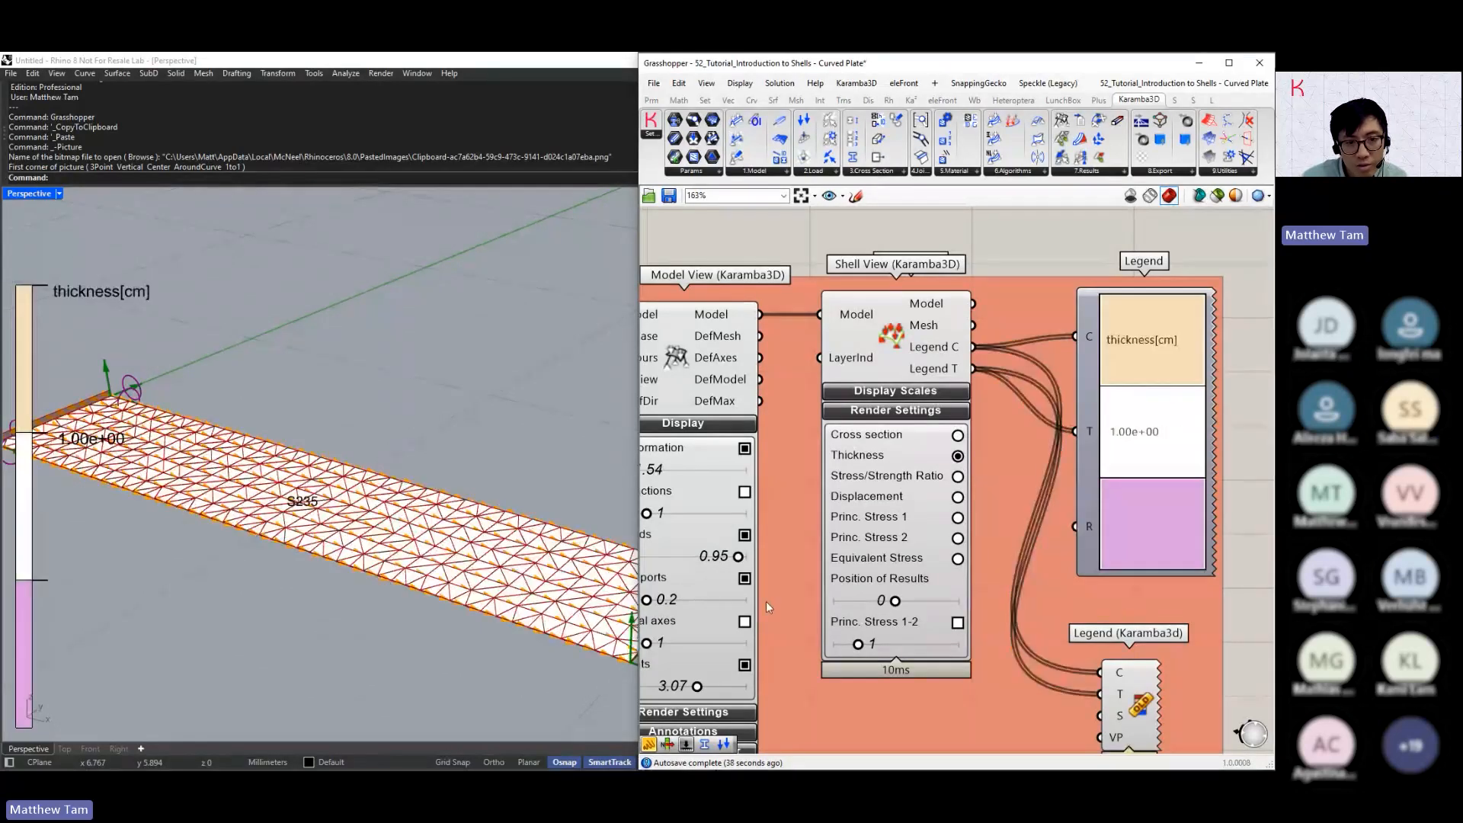
pyautogui.scroll(2, 197, 520)
pyautogui.scroll(3, 196, 521)
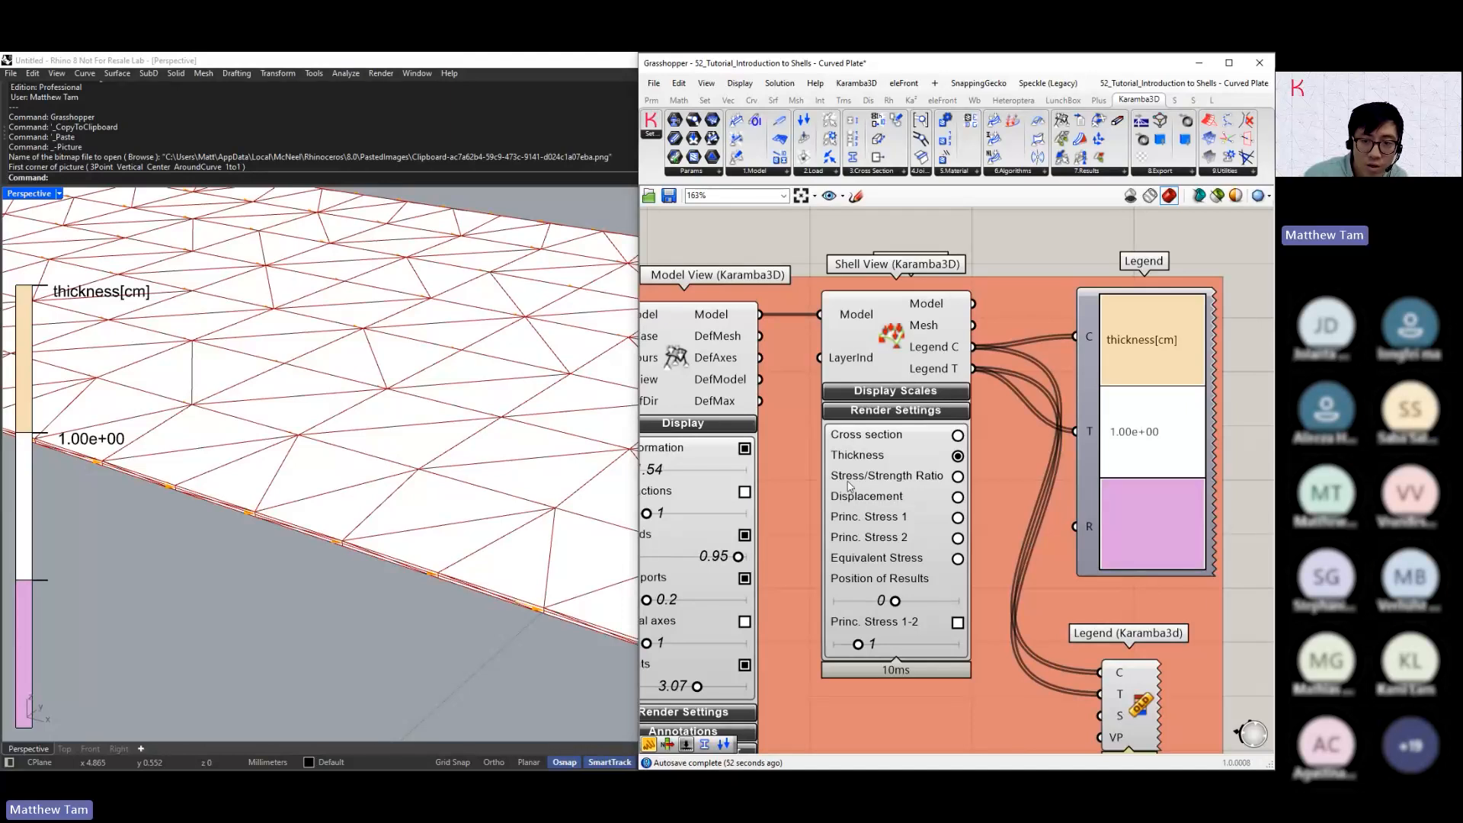
# Render the Stress/Strength Ratio and the Displacement of the plate in Shell View and inspect each result
pyautogui.click(958, 476)
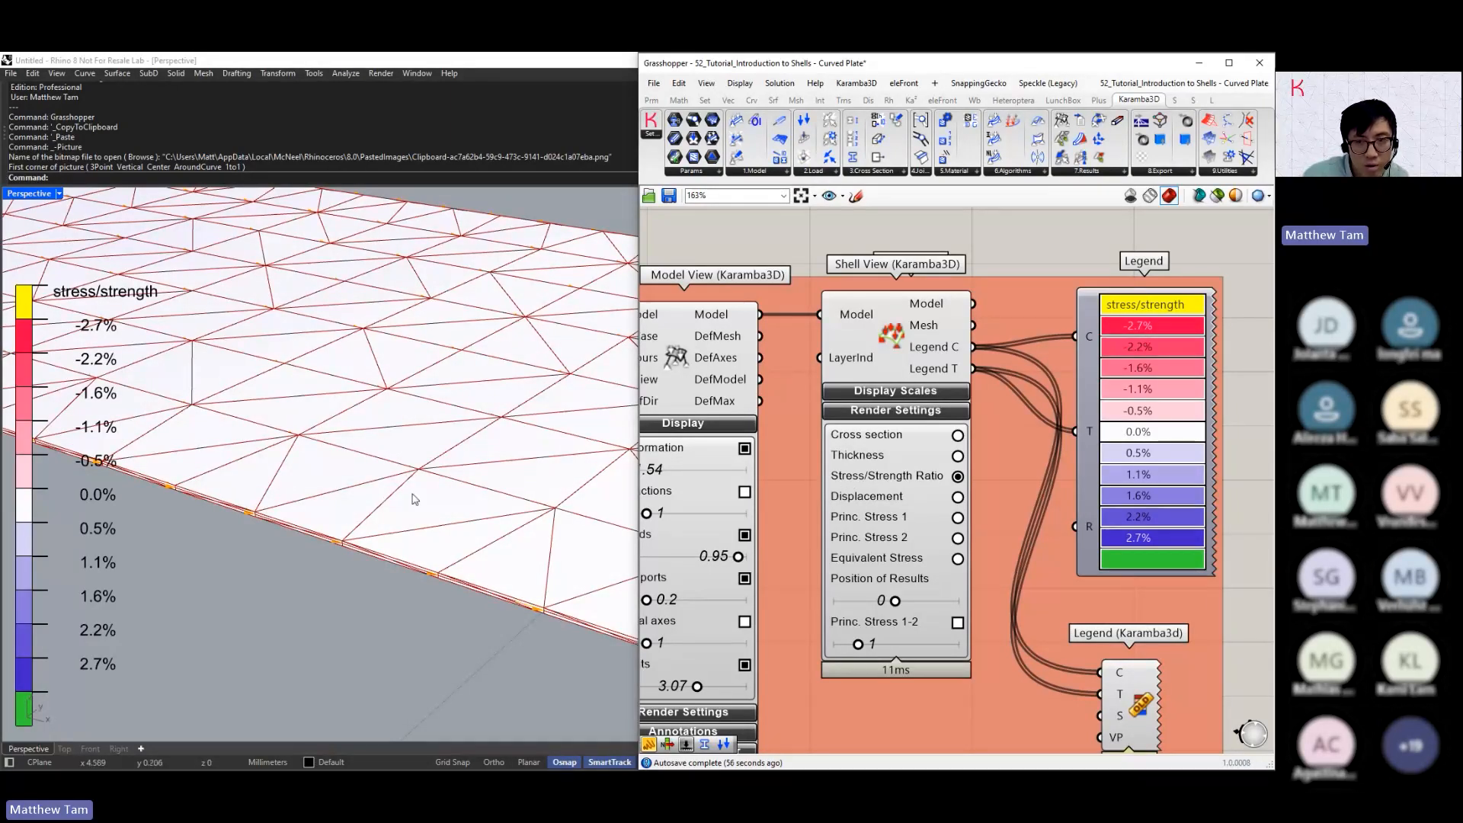
pyautogui.scroll(-5, 412, 499)
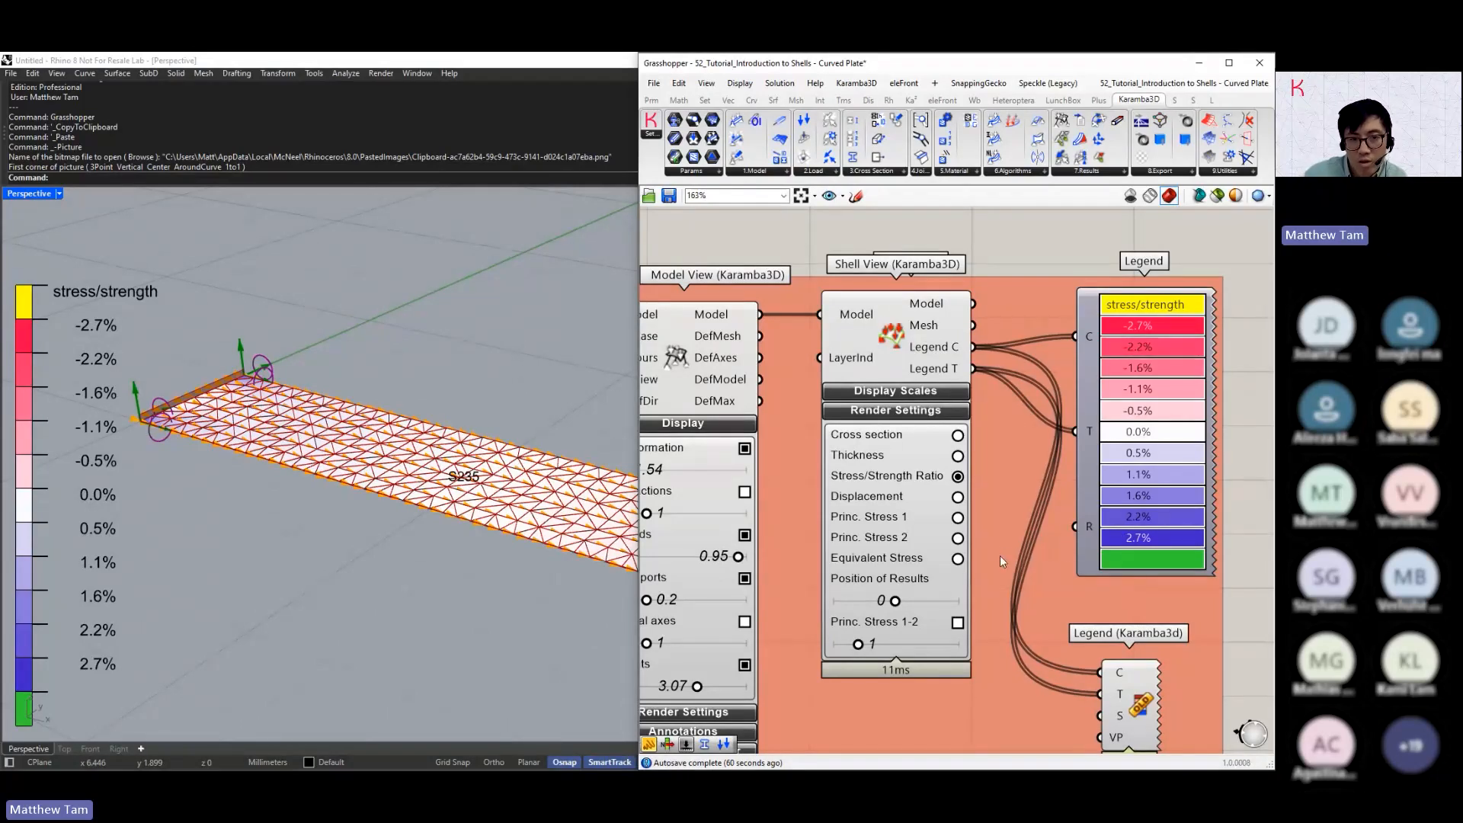
pyautogui.click(958, 496)
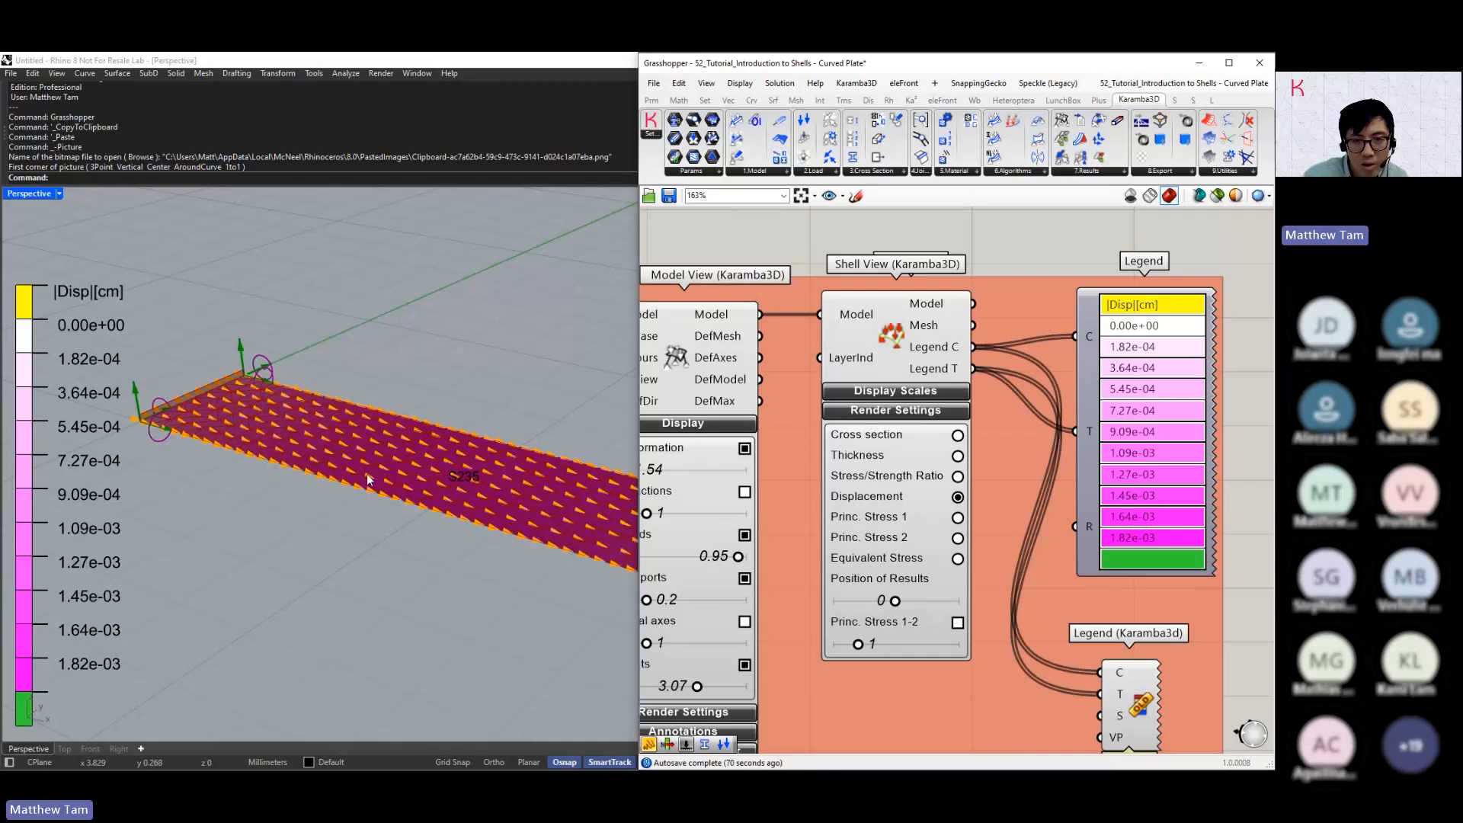
pyautogui.scroll(2, 367, 473)
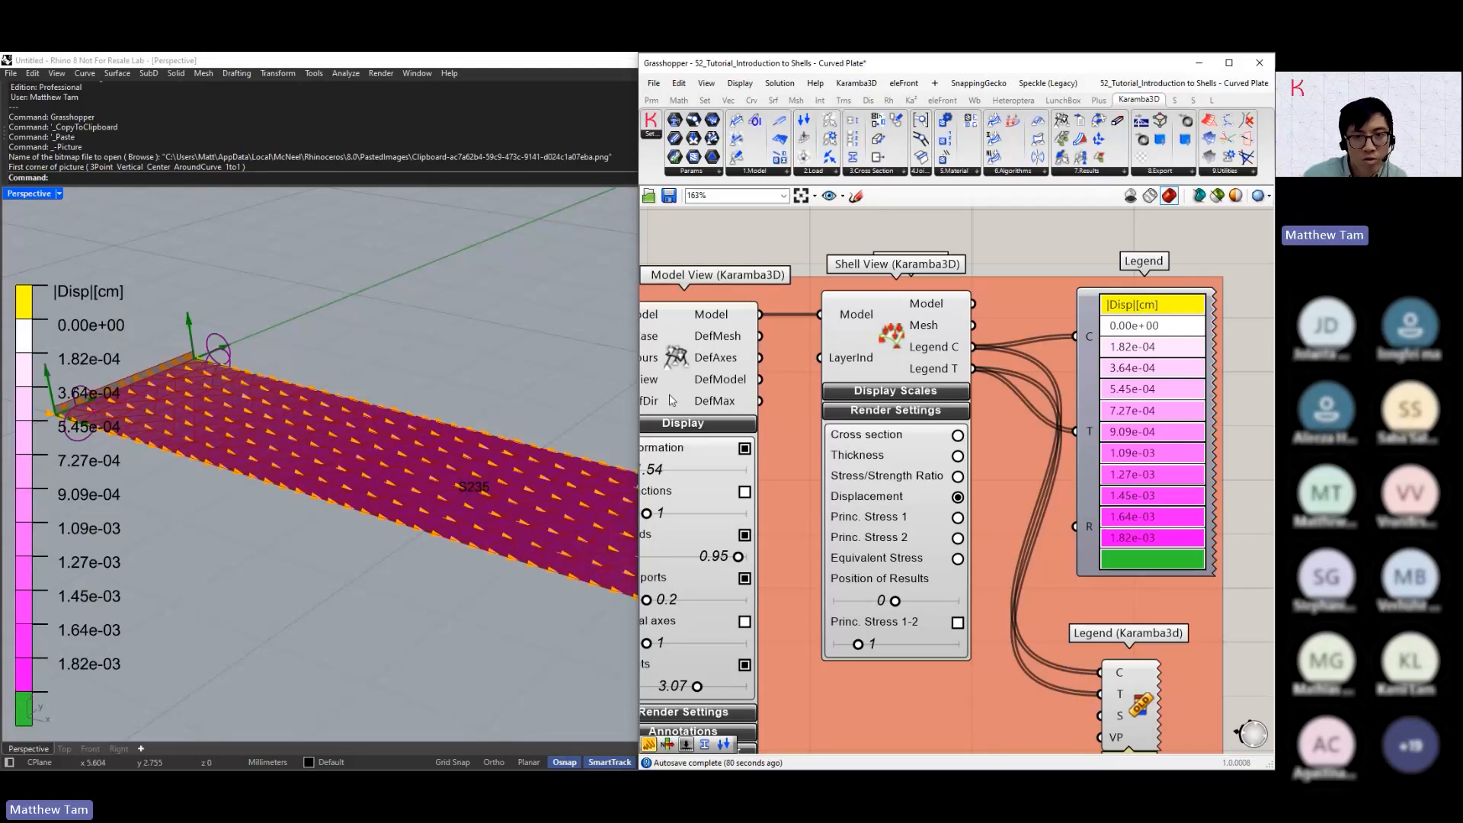
# Expand the Annotations section of Model View and turn off the Element axes
pyautogui.click(690, 385)
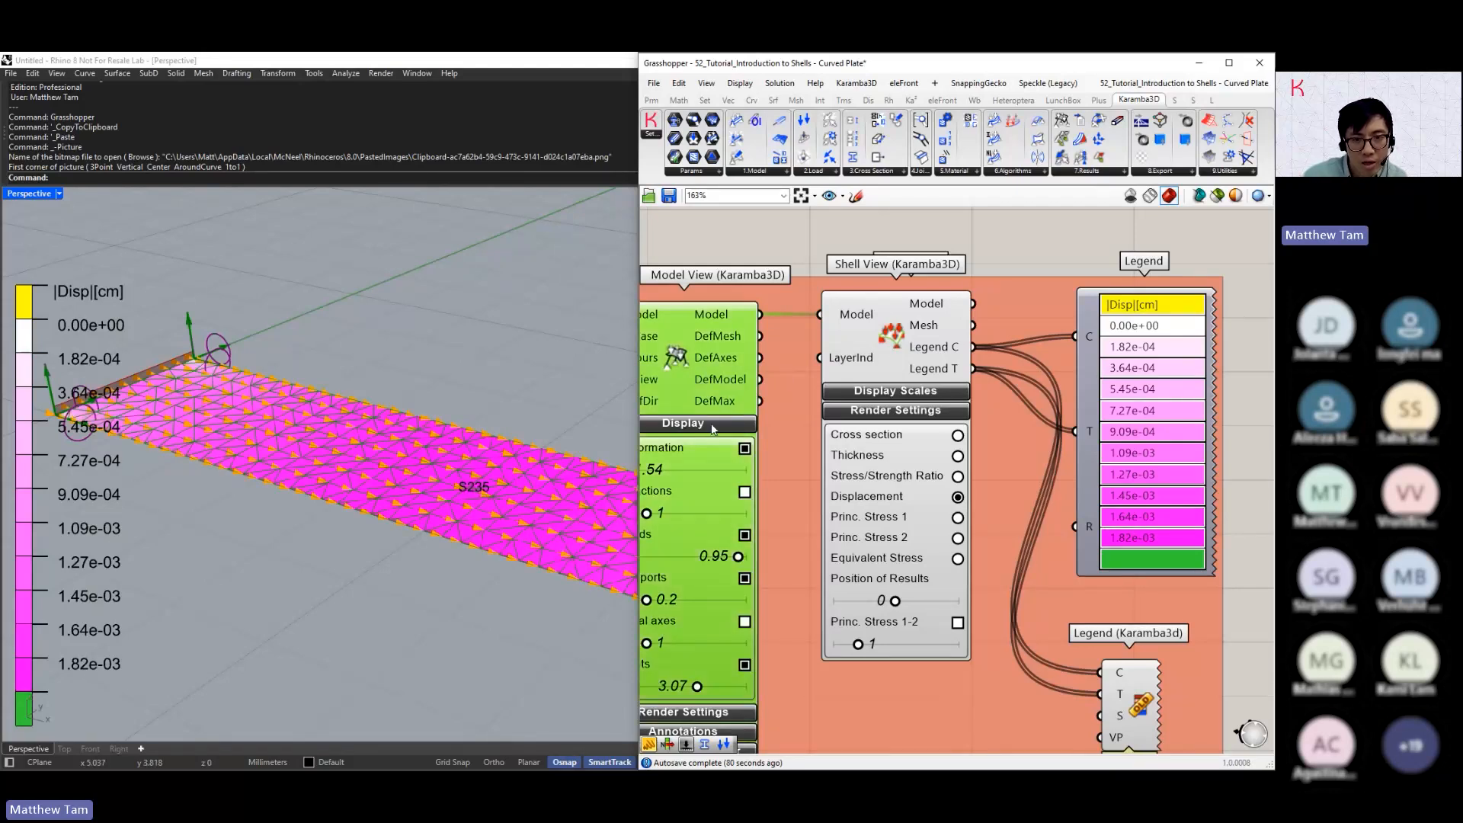
pyautogui.scroll(-3, 713, 428)
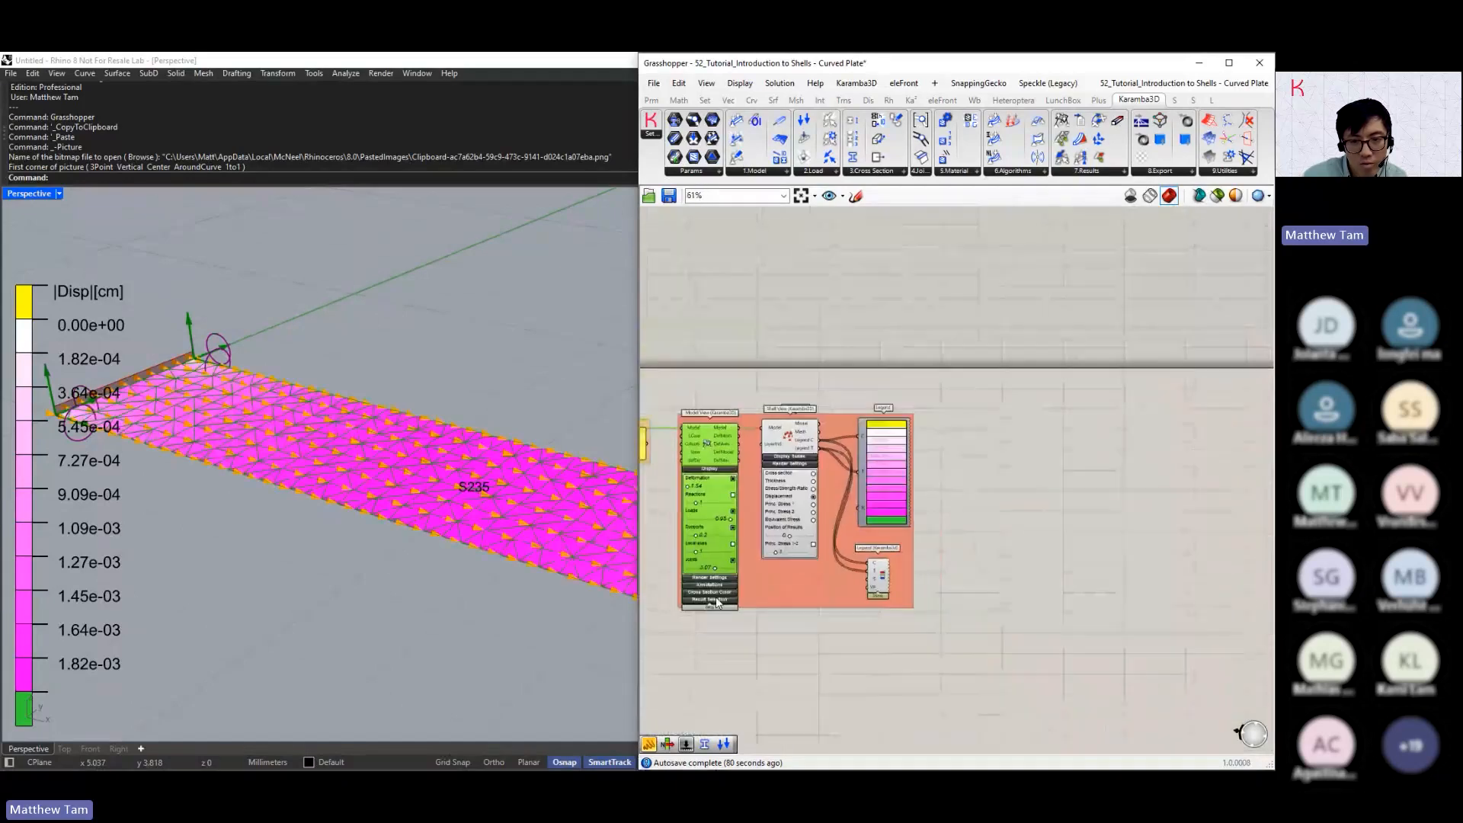
pyautogui.scroll(5, 720, 589)
pyautogui.moveTo(984, 562); pyautogui.dragTo(1006, 559, button='right')
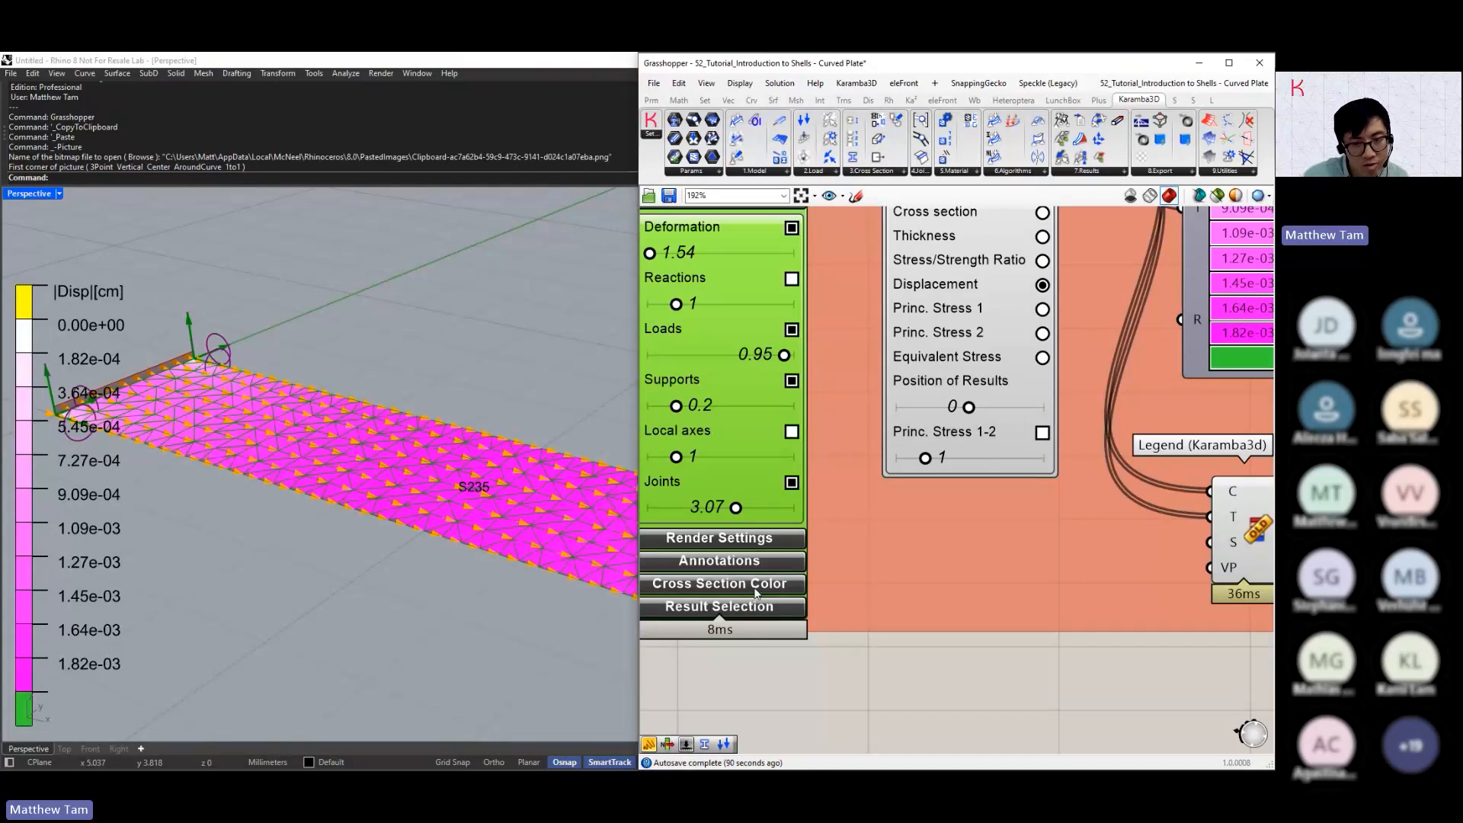
pyautogui.click(766, 567)
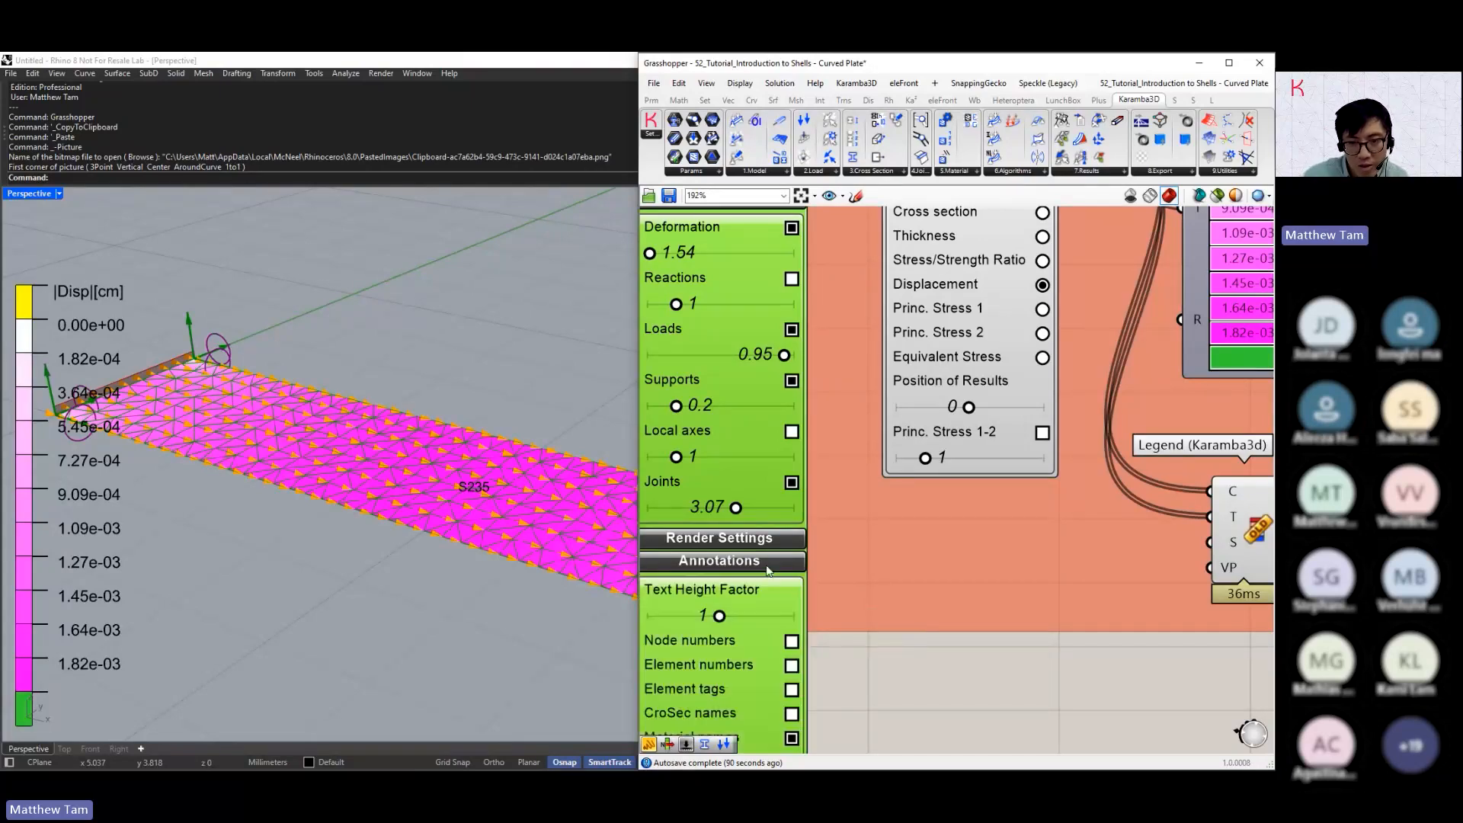
pyautogui.moveTo(839, 707); pyautogui.dragTo(907, 584, button='right')
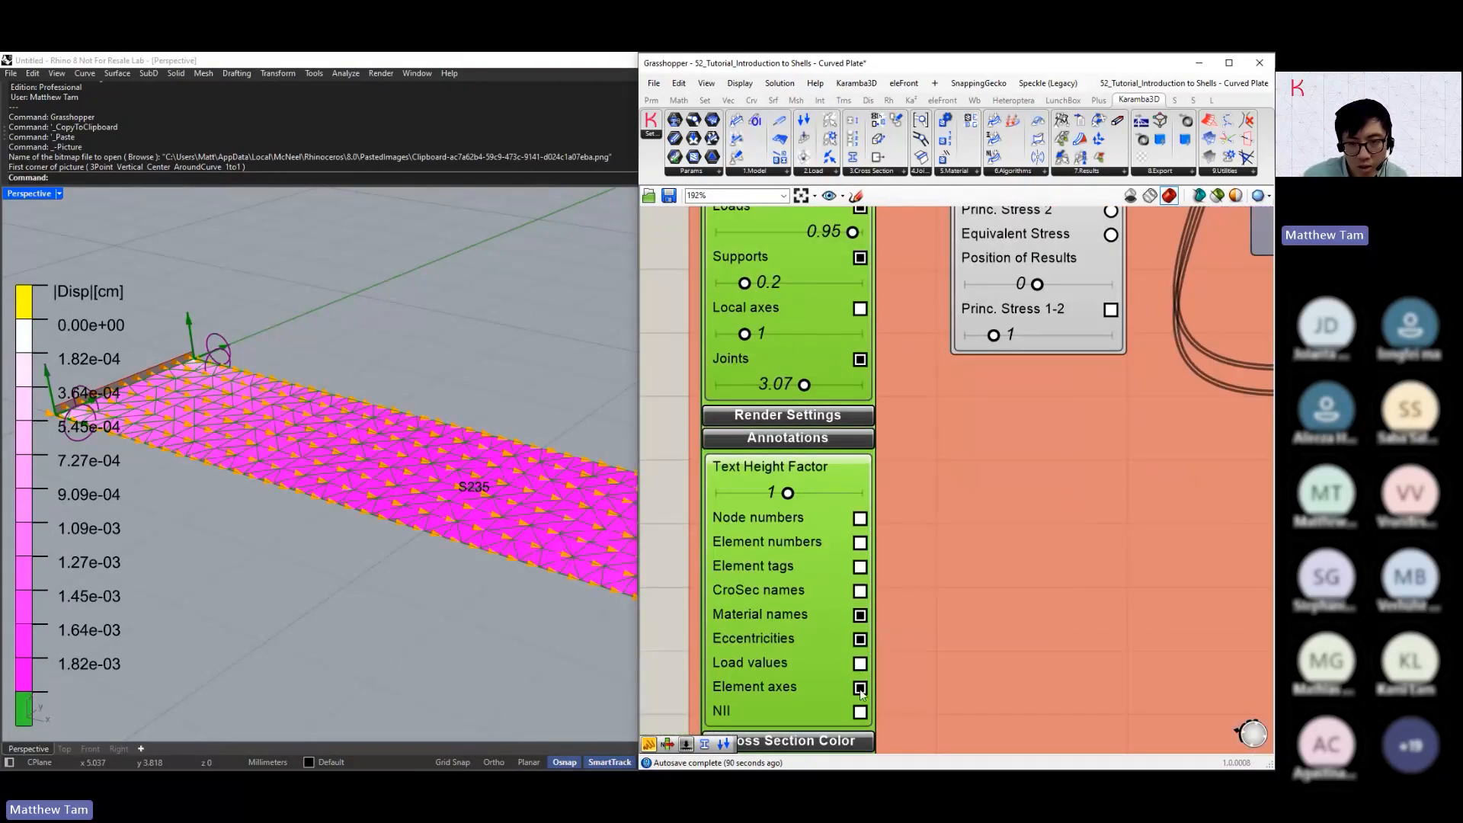
pyautogui.click(859, 688)
pyautogui.scroll(-2, 872, 606)
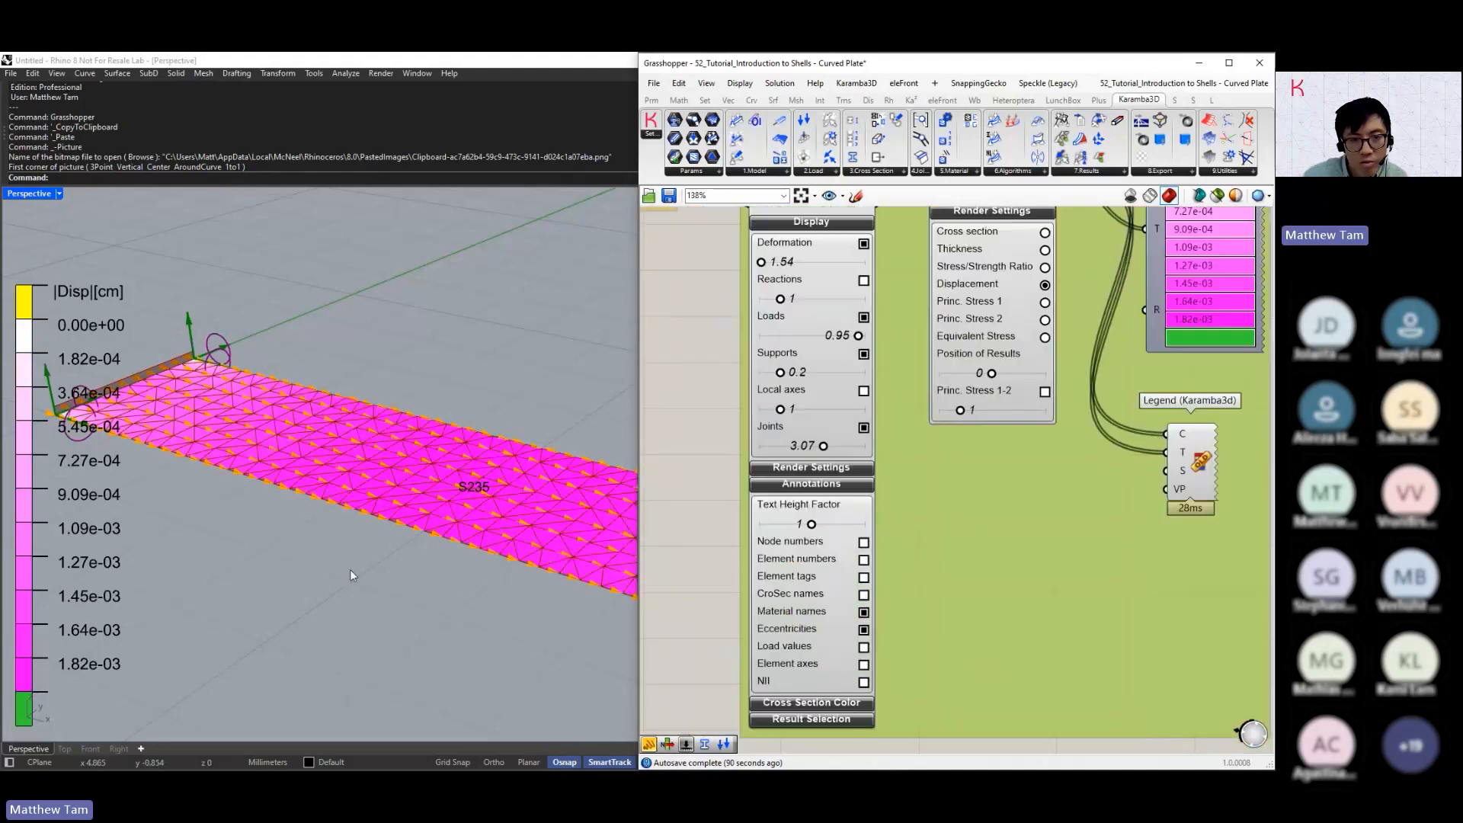
pyautogui.moveTo(349, 569); pyautogui.dragTo(347, 593, button='right')
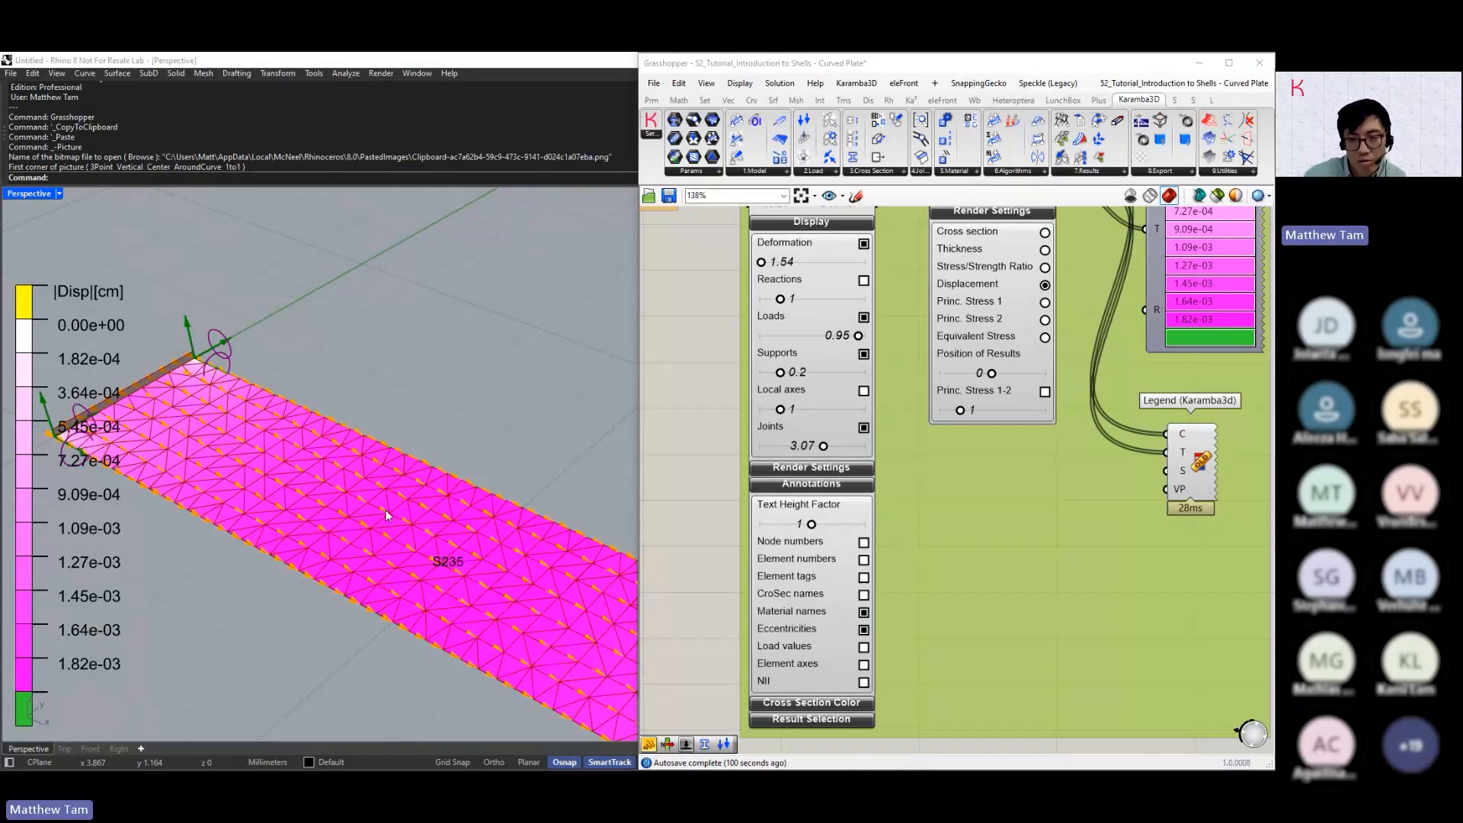
# Compare Princ. Stress 1 and Princ. Stress 2 in Shell View, moving the Position of Results to -1 and back to 0
pyautogui.click(1045, 302)
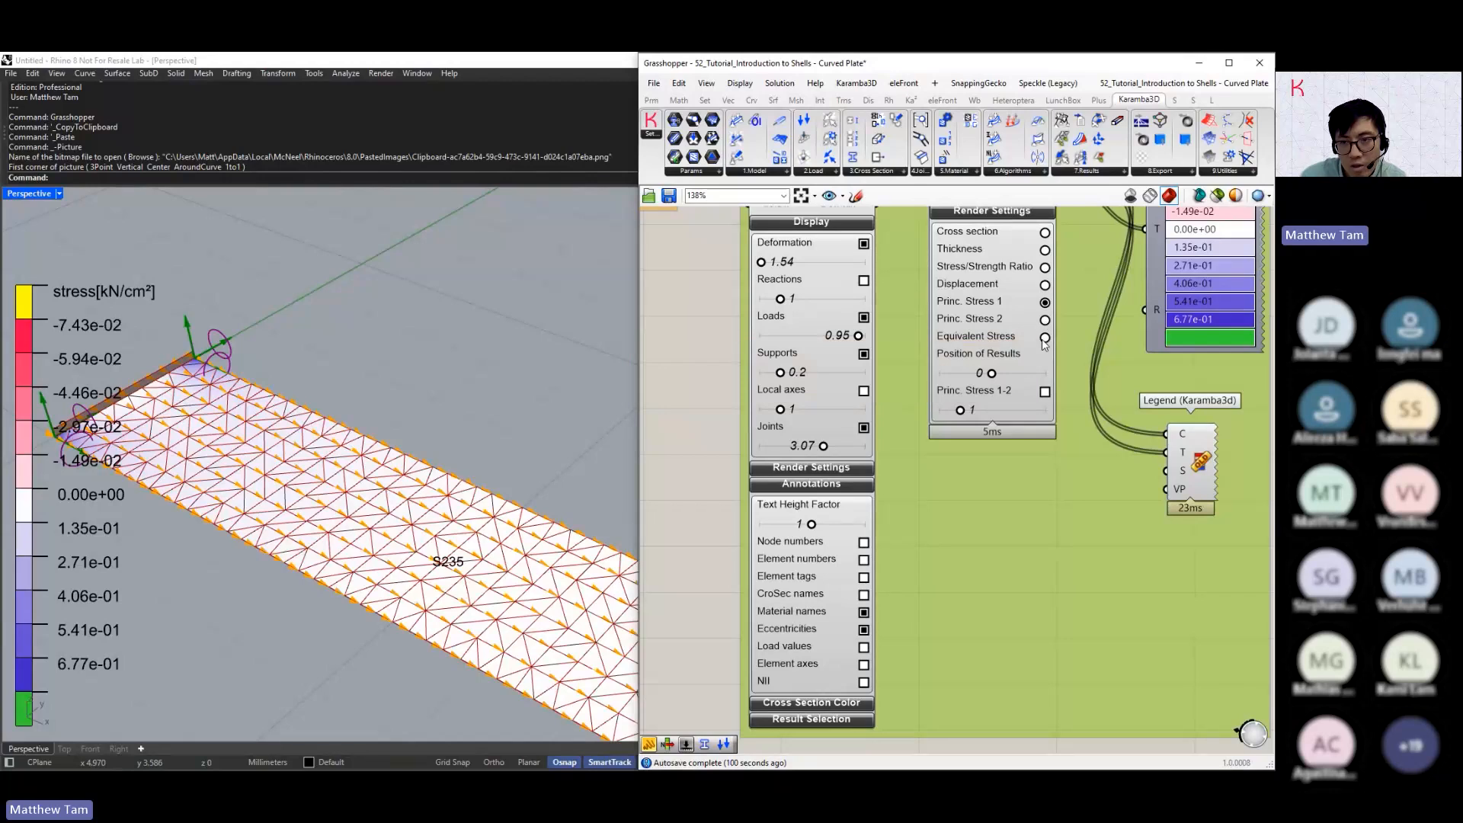
pyautogui.scroll(5, 1016, 372)
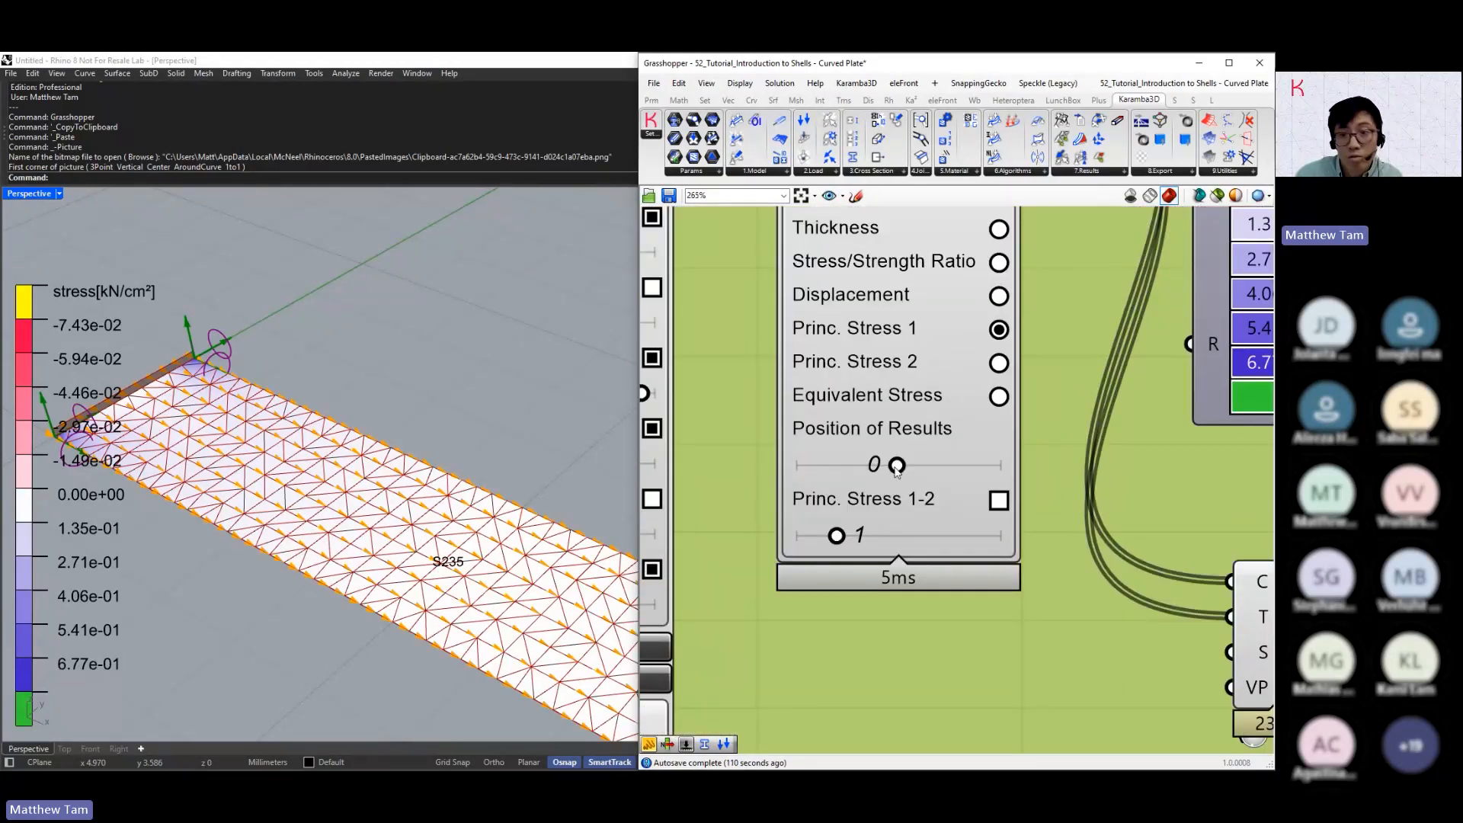
pyautogui.moveTo(897, 470)
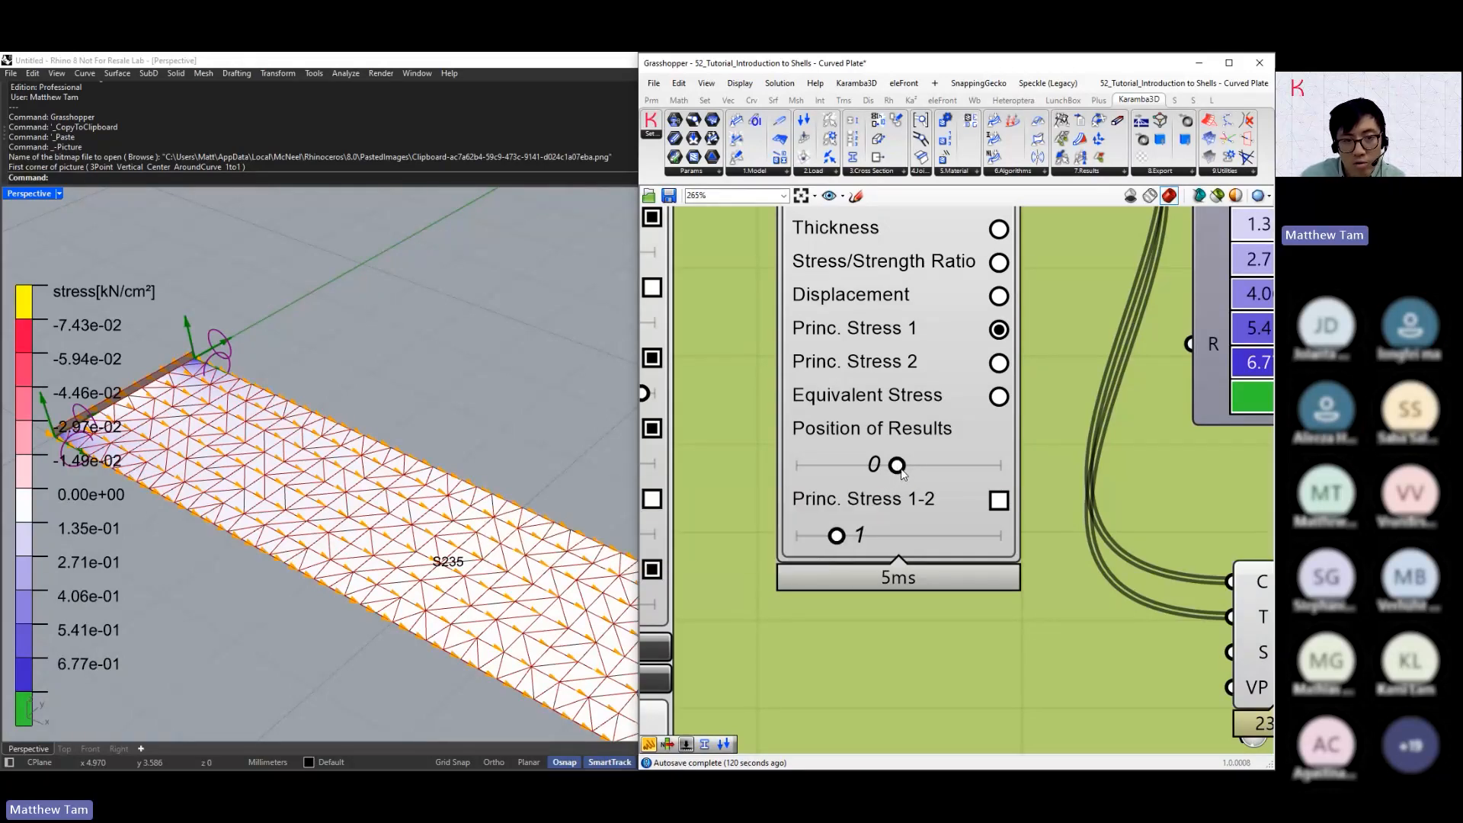
pyautogui.moveTo(900, 468); pyautogui.dragTo(792, 477)
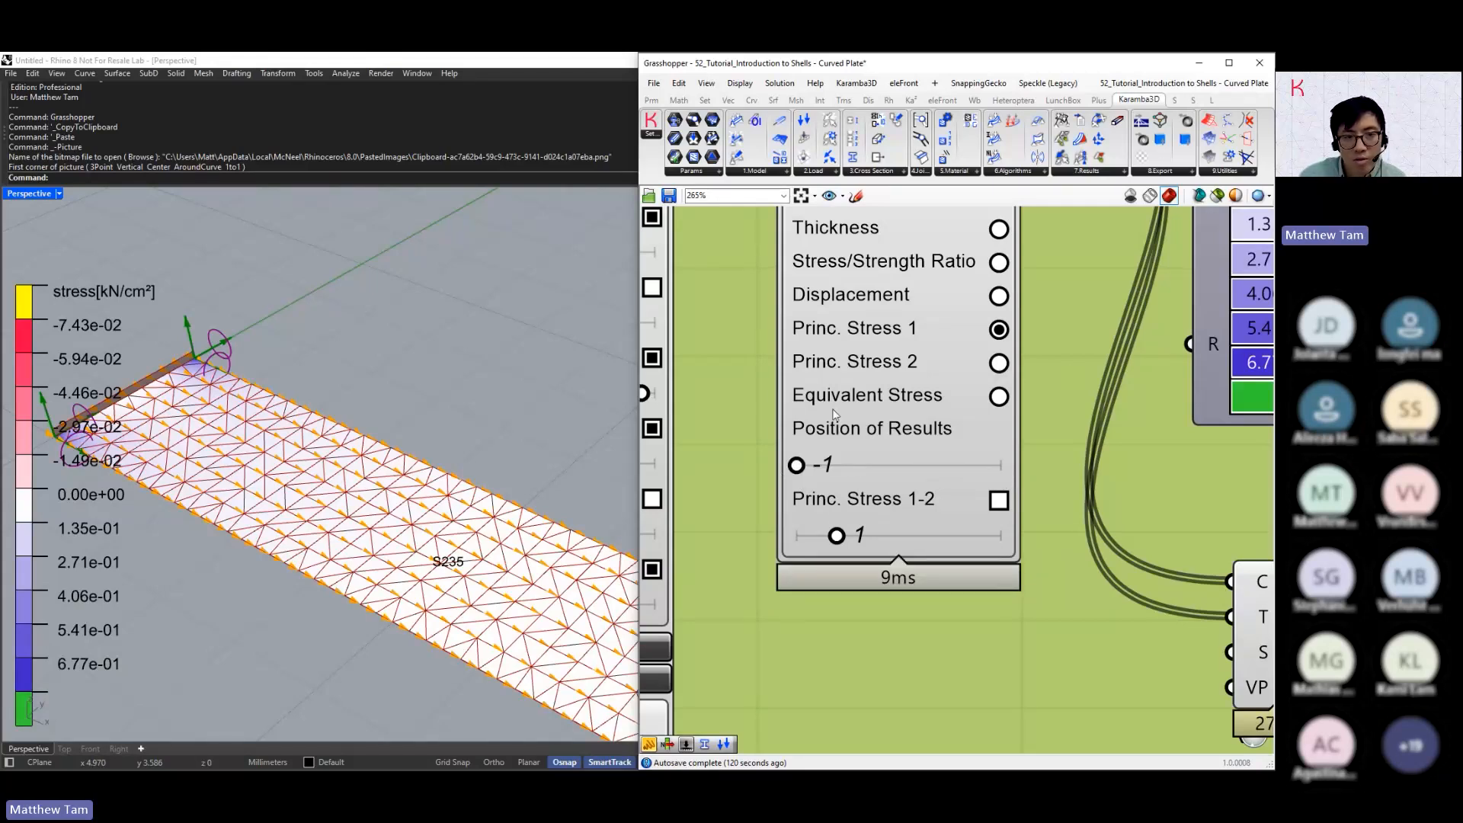
pyautogui.moveTo(190, 473); pyautogui.dragTo(228, 397, button='right')
pyautogui.click(998, 363)
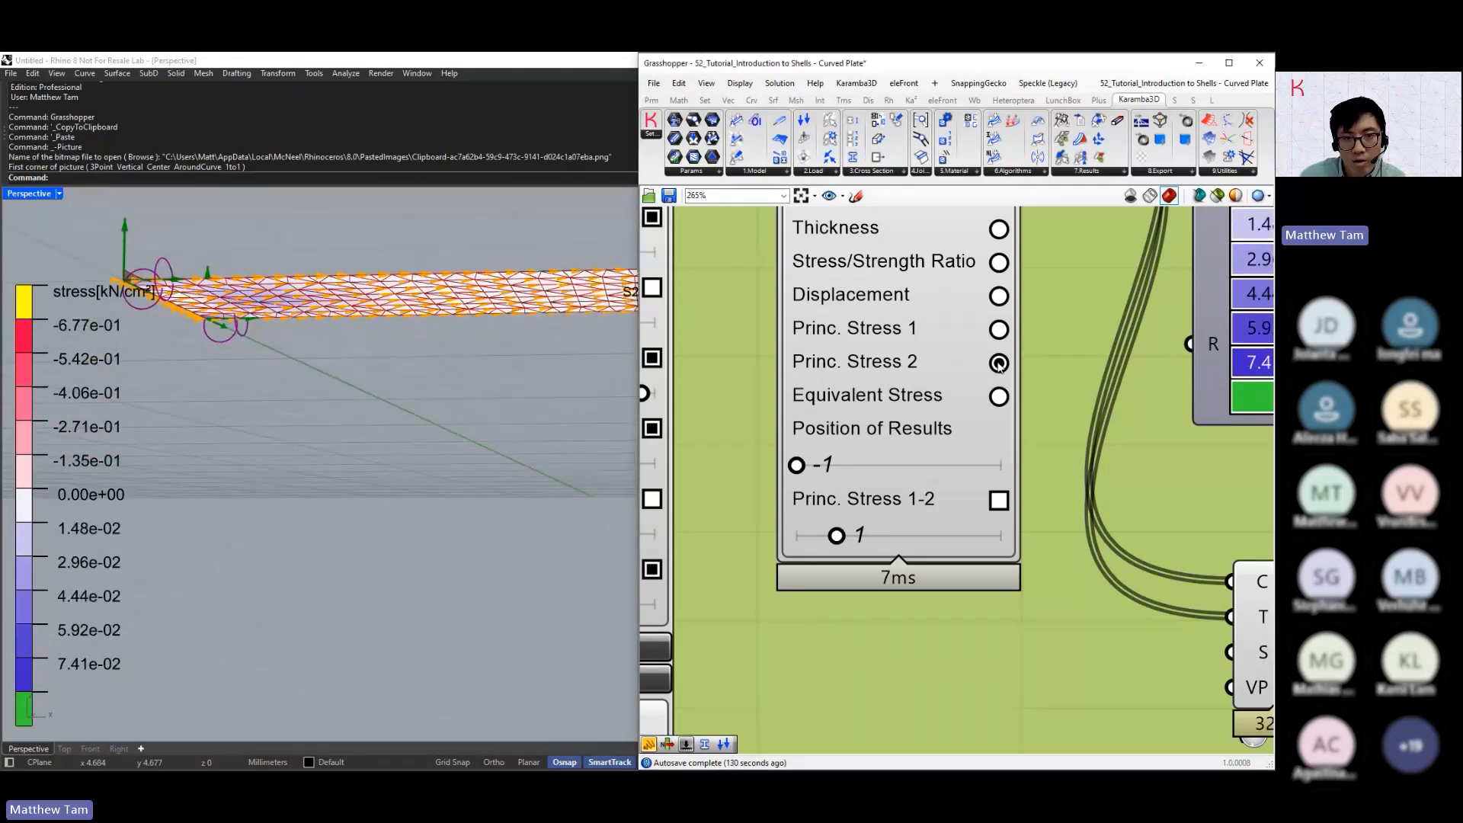
pyautogui.moveTo(798, 470); pyautogui.dragTo(900, 474)
# Expand the Result Selection section of Model View and choose a load case combination other than Wind
pyautogui.scroll(-3, 846, 487)
pyautogui.moveTo(812, 501); pyautogui.dragTo(1082, 377, button='right')
pyautogui.scroll(-1, 1082, 376)
pyautogui.click(904, 704)
pyautogui.moveTo(978, 716); pyautogui.dragTo(953, 629, button='right')
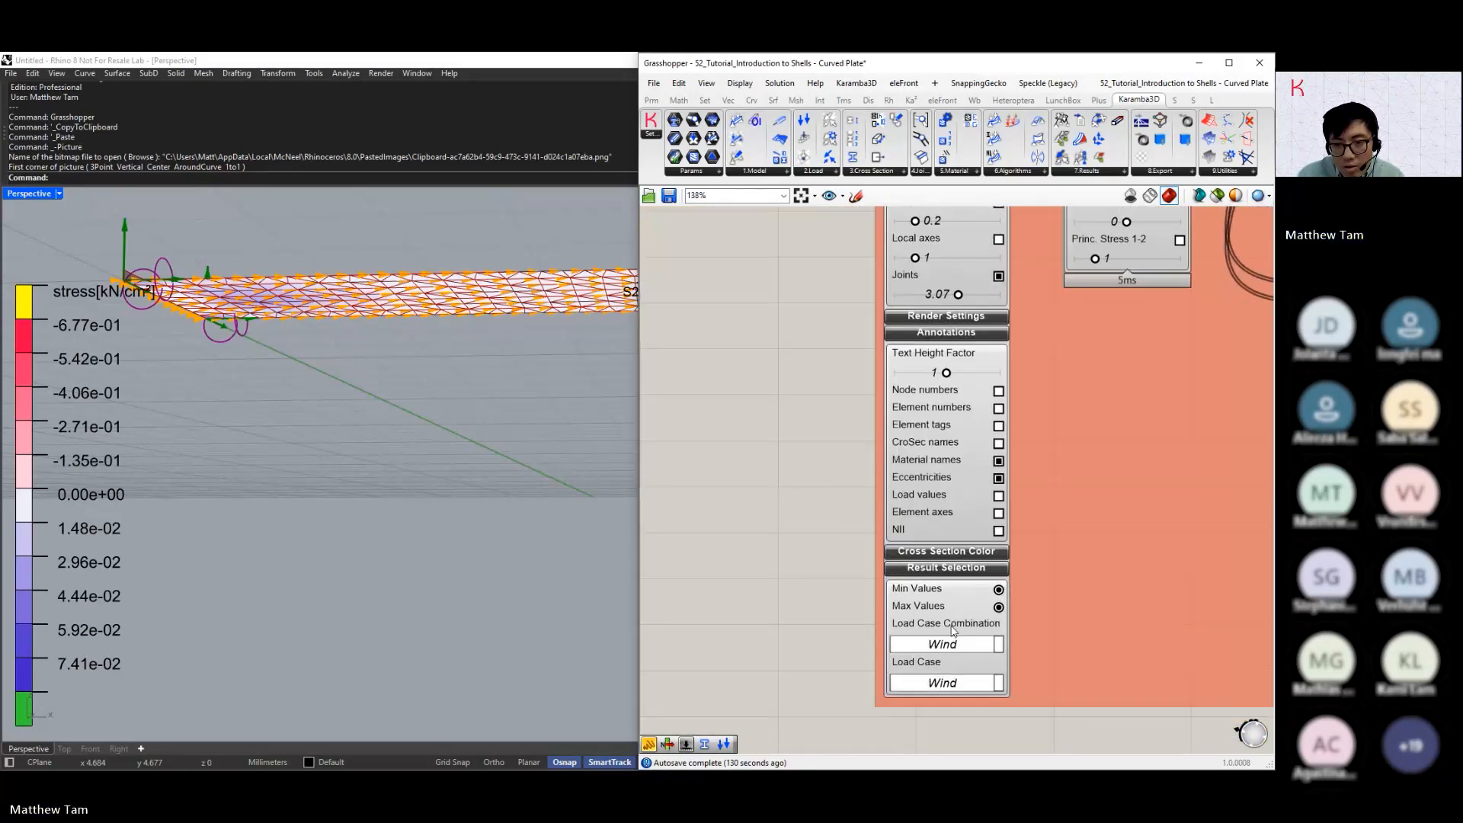
pyautogui.click(942, 644)
pyautogui.click(942, 661)
pyautogui.moveTo(1116, 362); pyautogui.dragTo(1001, 508, button='right')
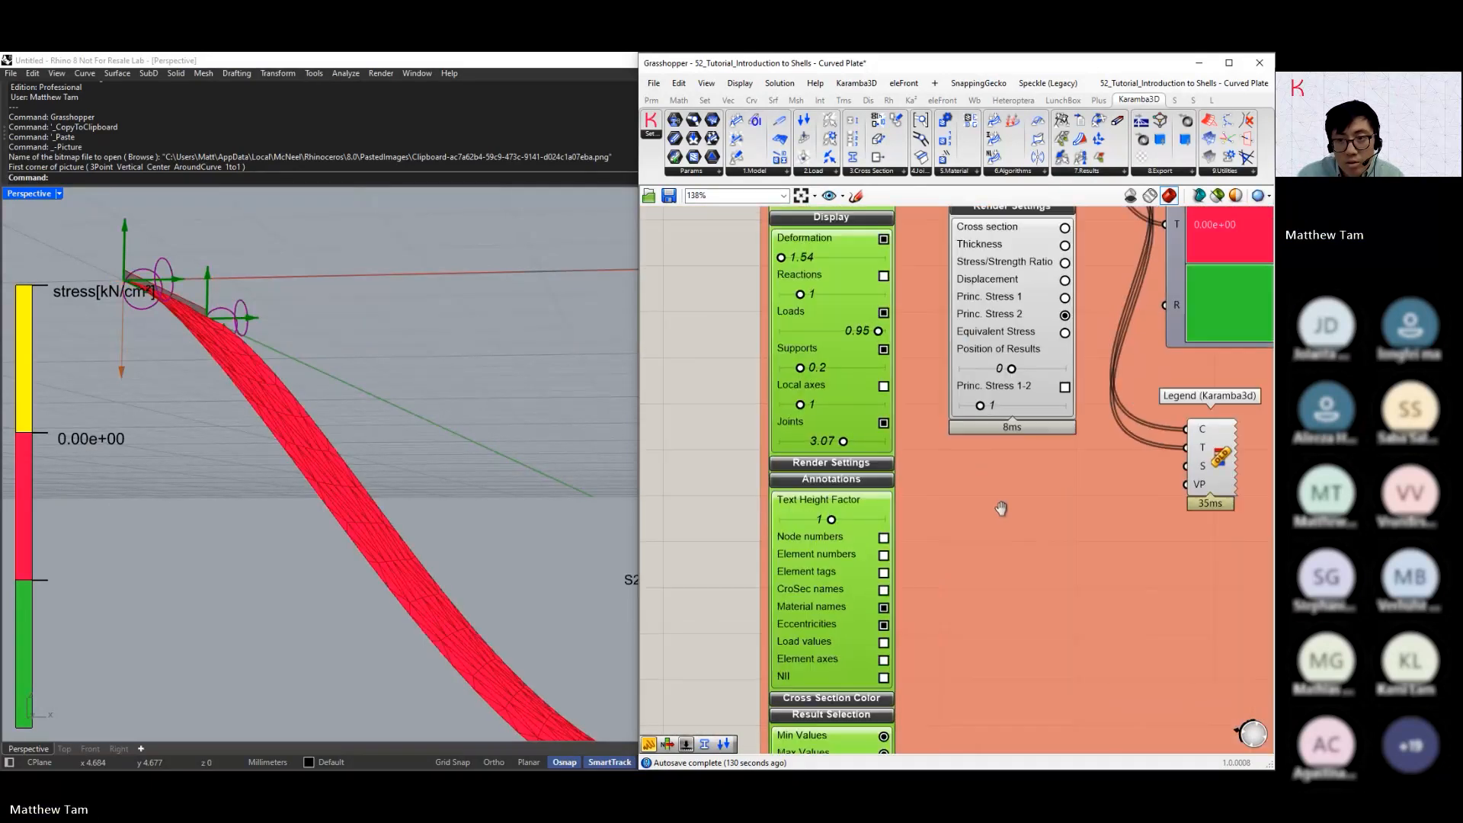
# Render Princ. Stress 1 in Shell View and compare the Position of Results at -1 and 1
pyautogui.scroll(2, 998, 418)
pyautogui.click(1003, 359)
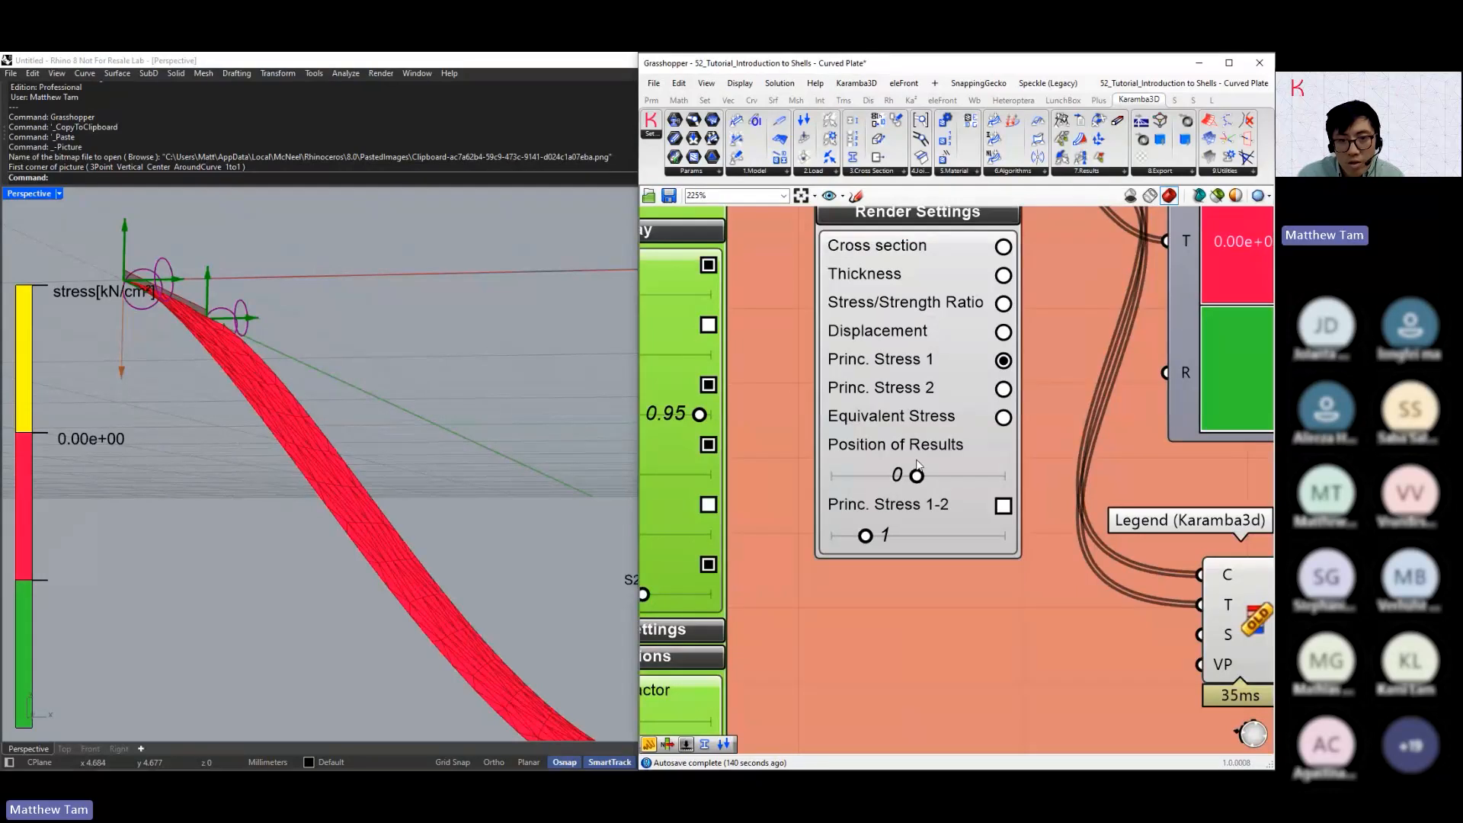
pyautogui.moveTo(915, 478); pyautogui.dragTo(834, 477)
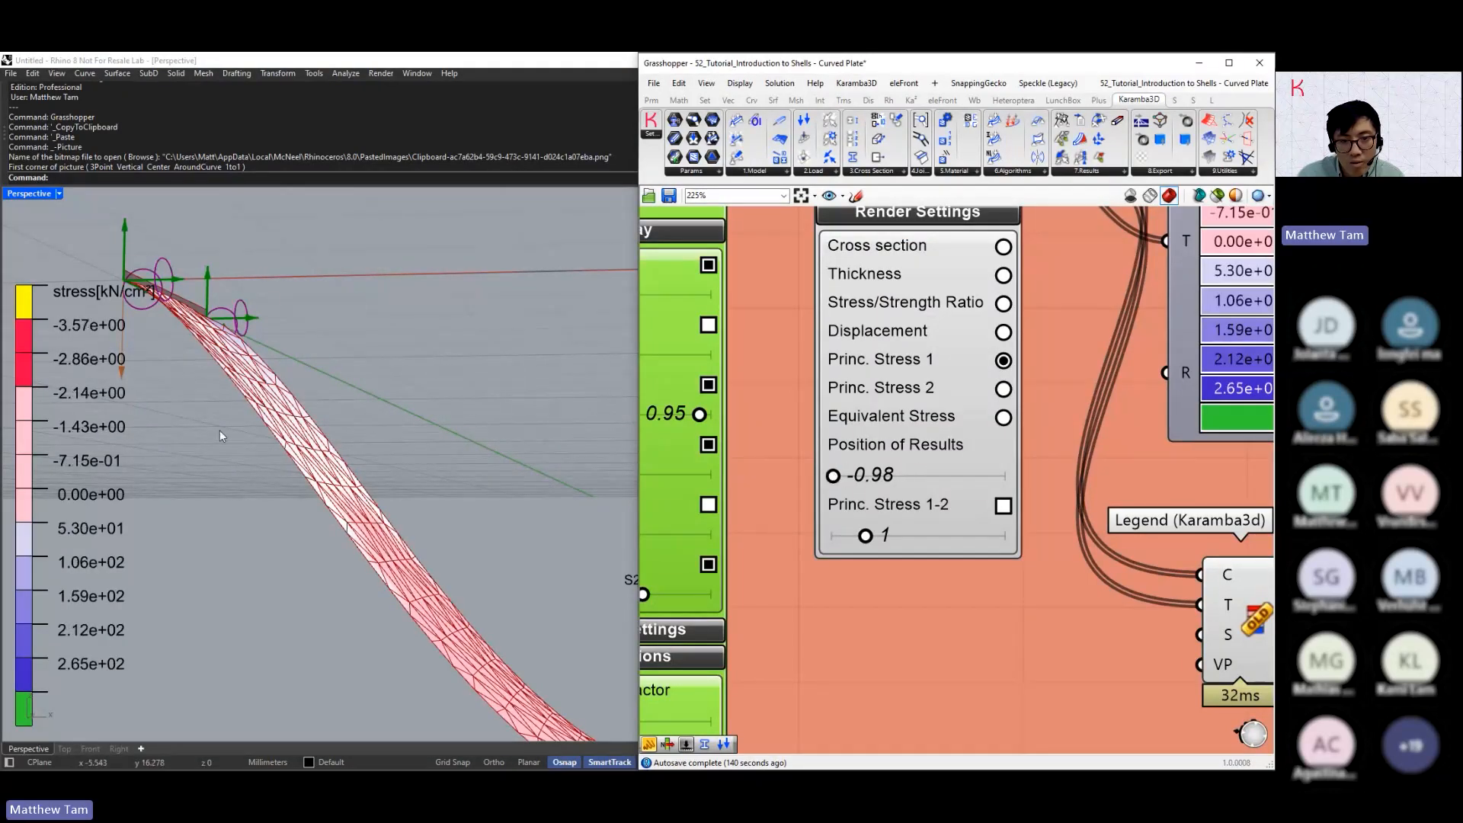
pyautogui.scroll(-5, 221, 434)
pyautogui.moveTo(222, 435); pyautogui.dragTo(309, 576, button='right')
pyautogui.scroll(5, 335, 478)
pyautogui.moveTo(834, 477); pyautogui.dragTo(823, 477)
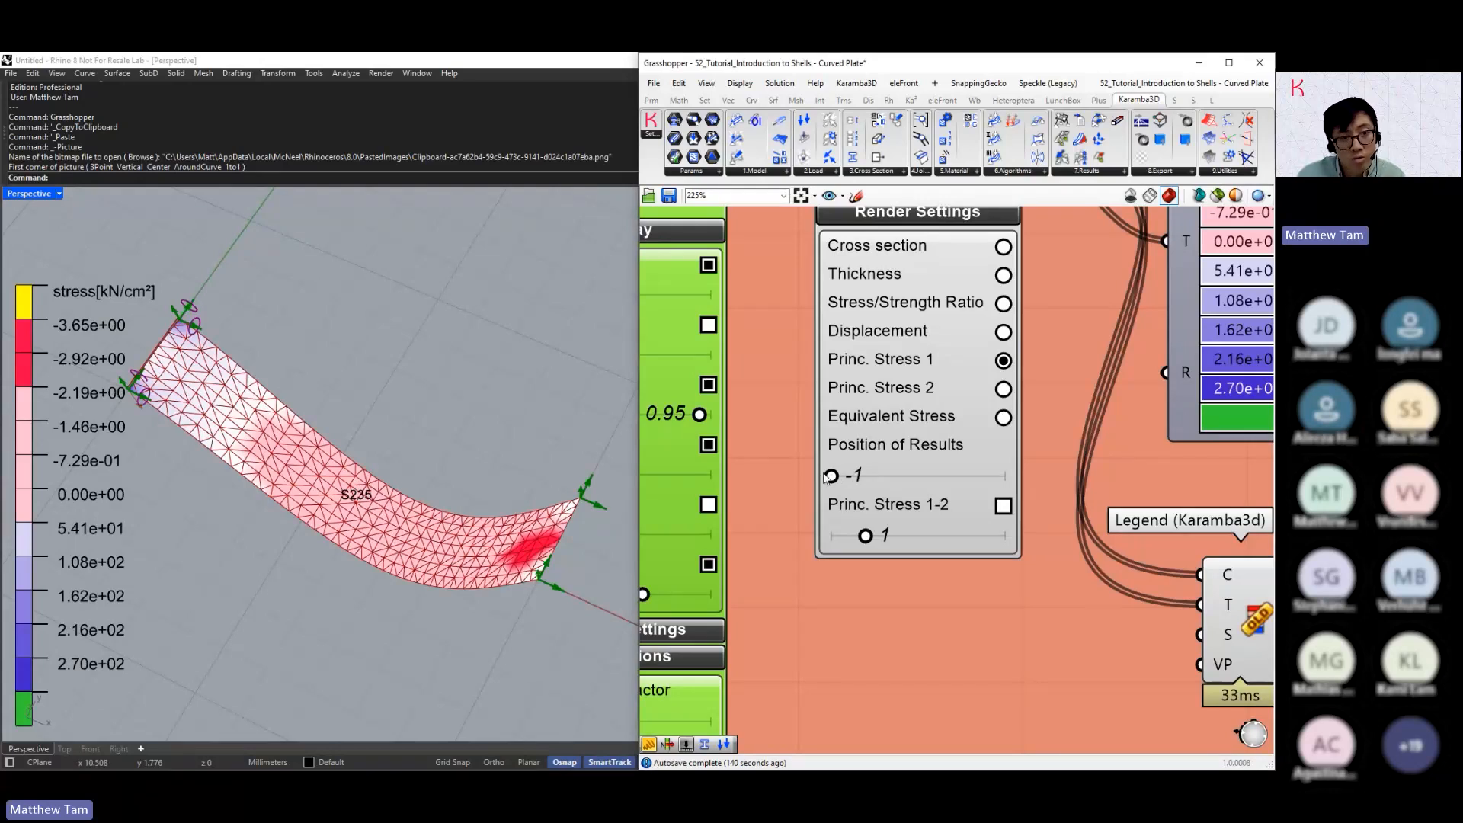
pyautogui.moveTo(826, 477); pyautogui.dragTo(1029, 479)
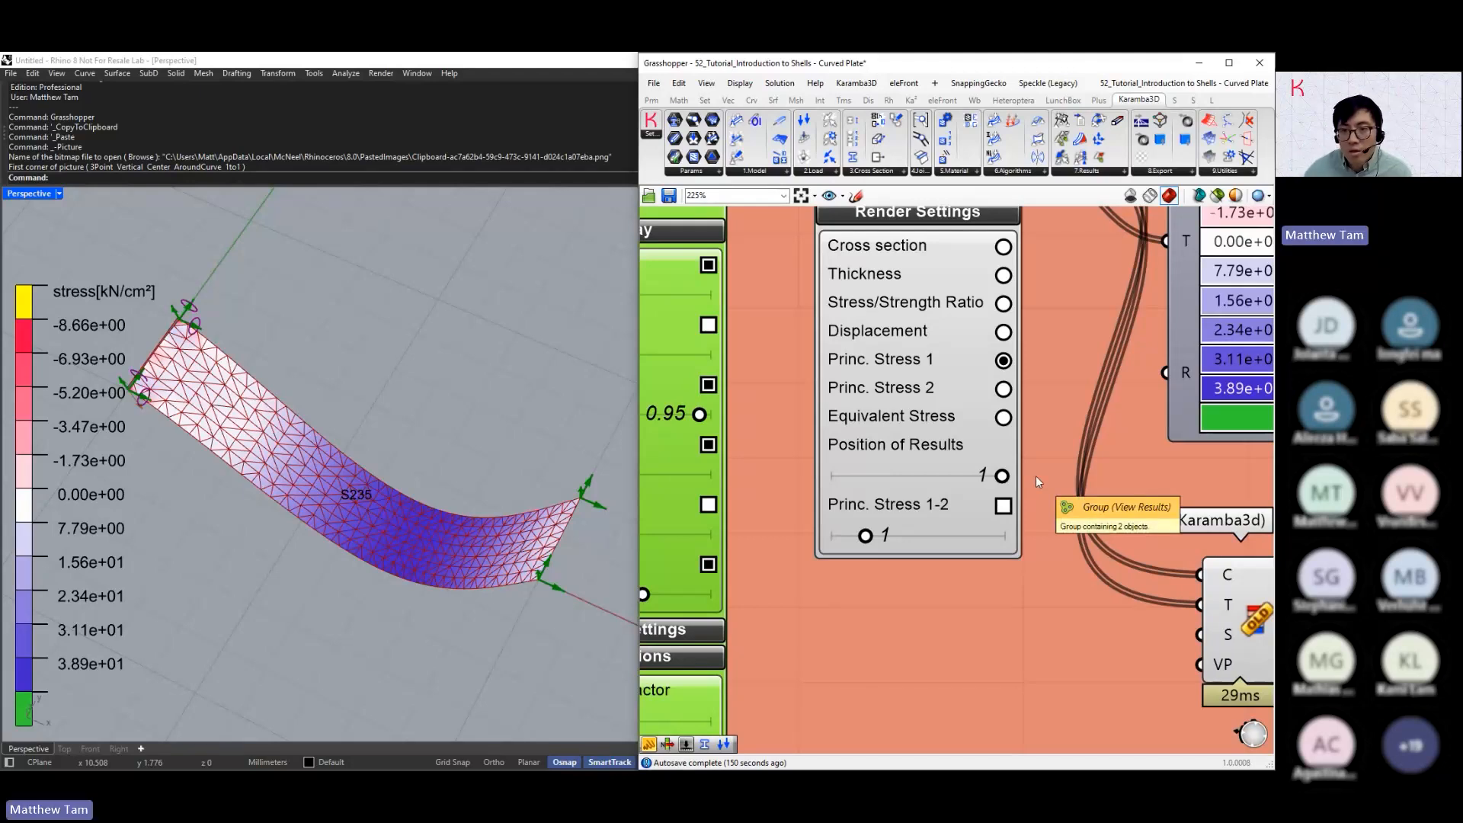
# Turn the Local layer axes in the Display Scales section of Shell View on and off, and collapse the section
pyautogui.moveTo(1035, 477); pyautogui.dragTo(1031, 543, button='right')
pyautogui.click(967, 261)
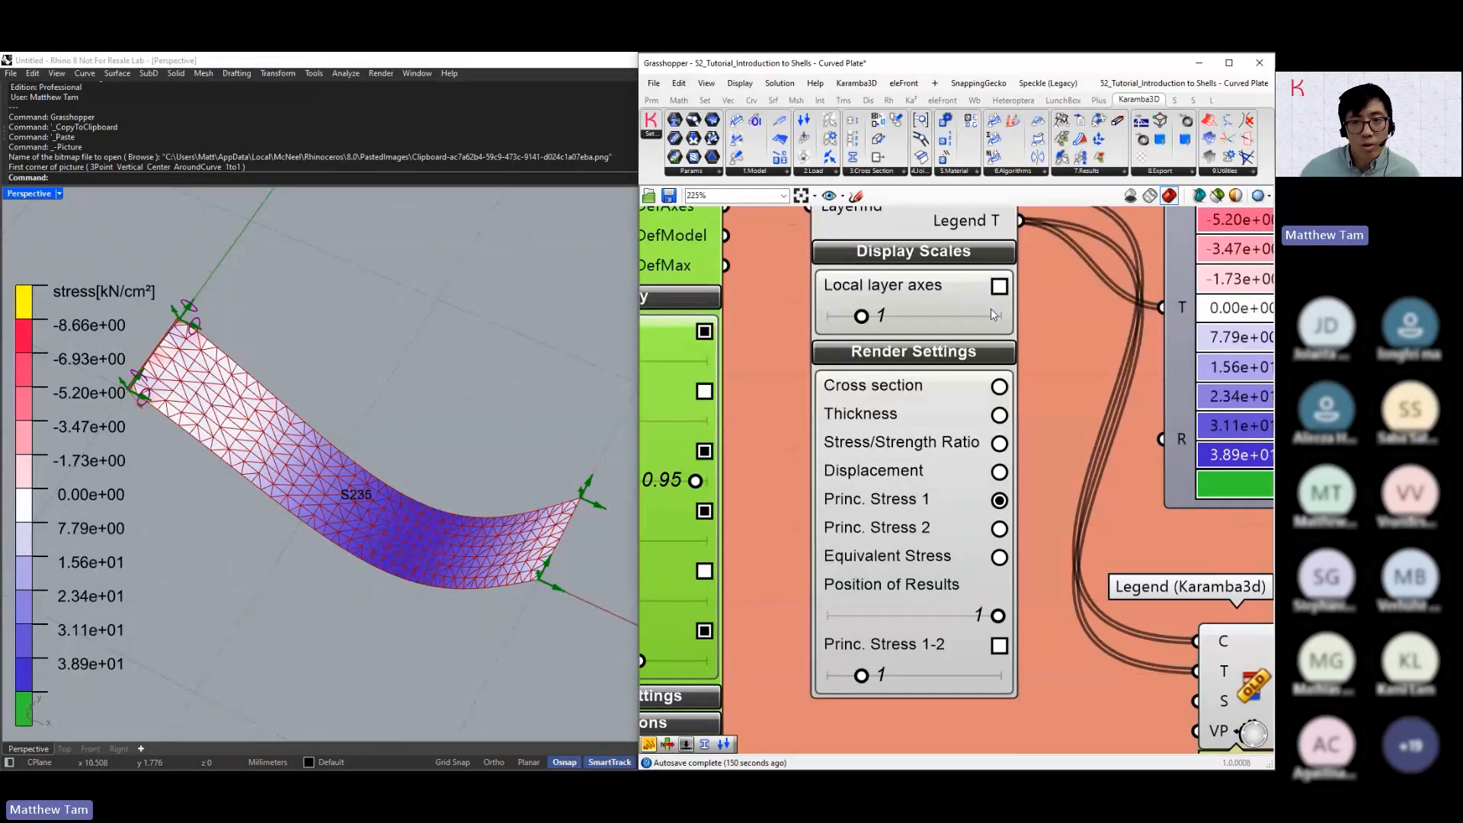
pyautogui.click(998, 287)
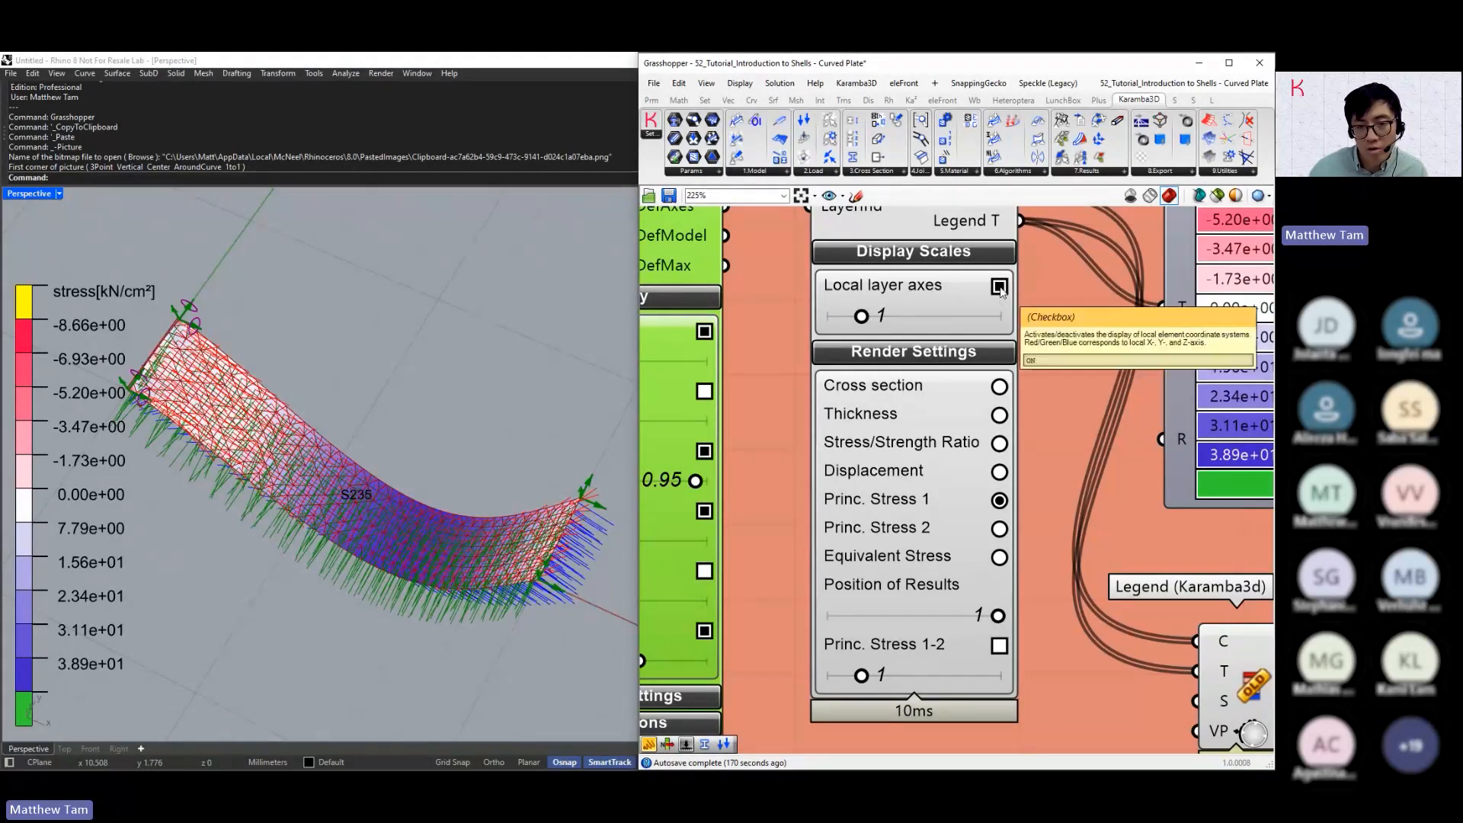
pyautogui.click(999, 286)
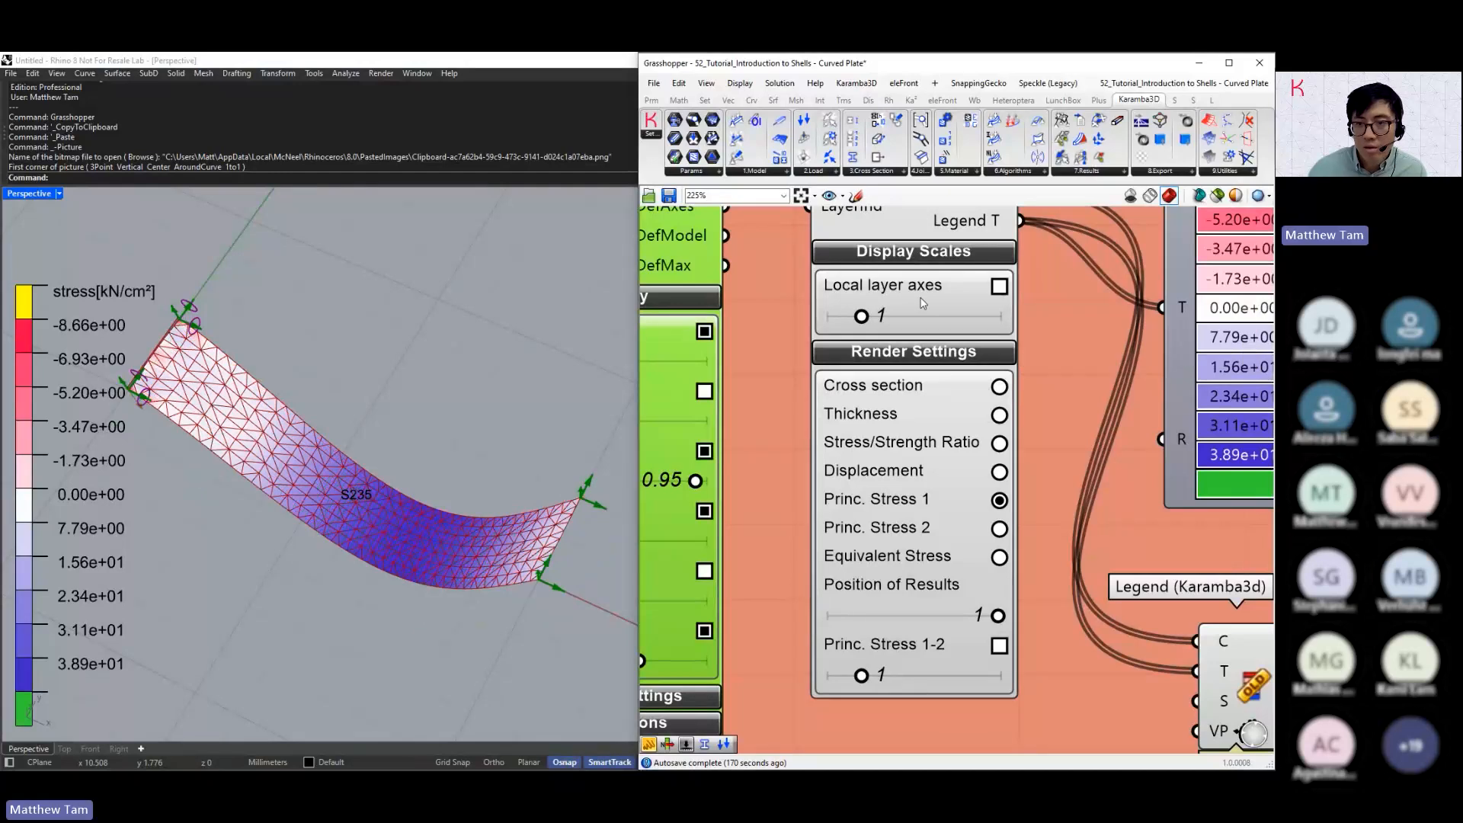
pyautogui.click(920, 272)
pyautogui.click(919, 262)
# Fix the Rx, Ry and Rz rotations on the second Support component and inspect the restrained end of the plate
pyautogui.scroll(-1, 918, 264)
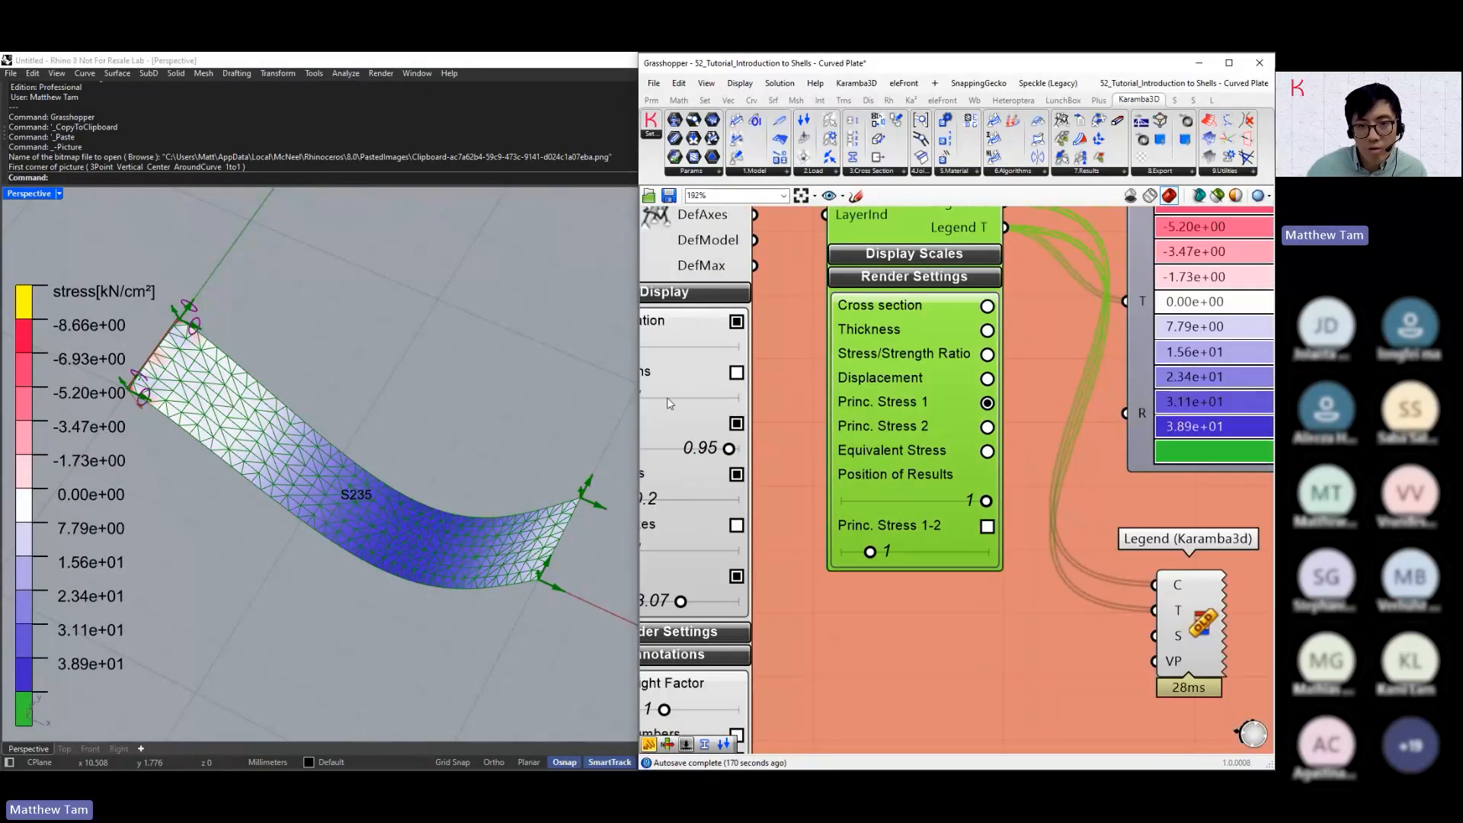
pyautogui.moveTo(482, 460); pyautogui.dragTo(507, 355, button='right')
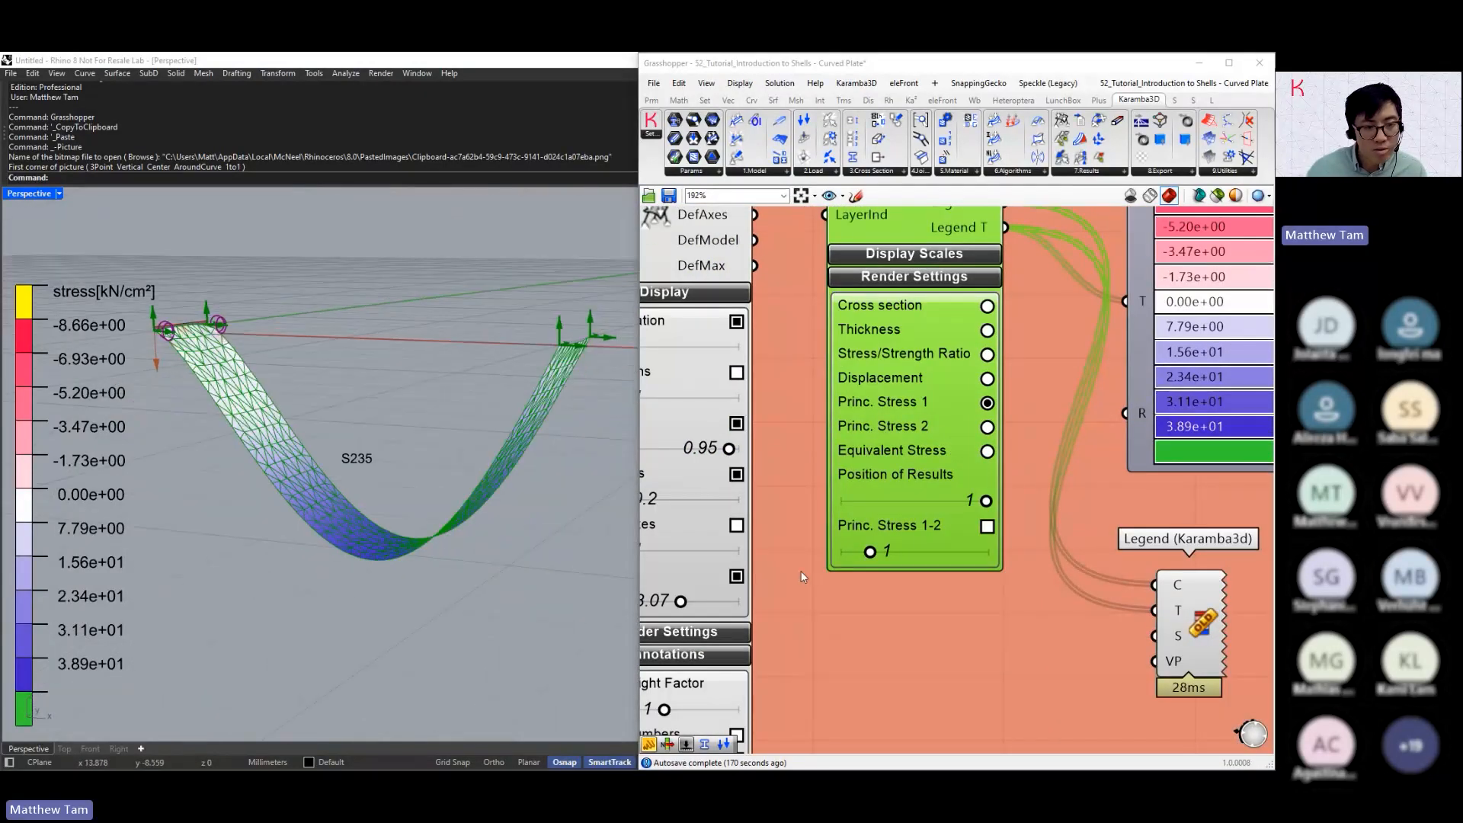
pyautogui.moveTo(790, 577); pyautogui.dragTo(1002, 594, button='right')
pyautogui.scroll(-6, 1003, 594)
pyautogui.moveTo(785, 535); pyautogui.dragTo(1070, 506, button='right')
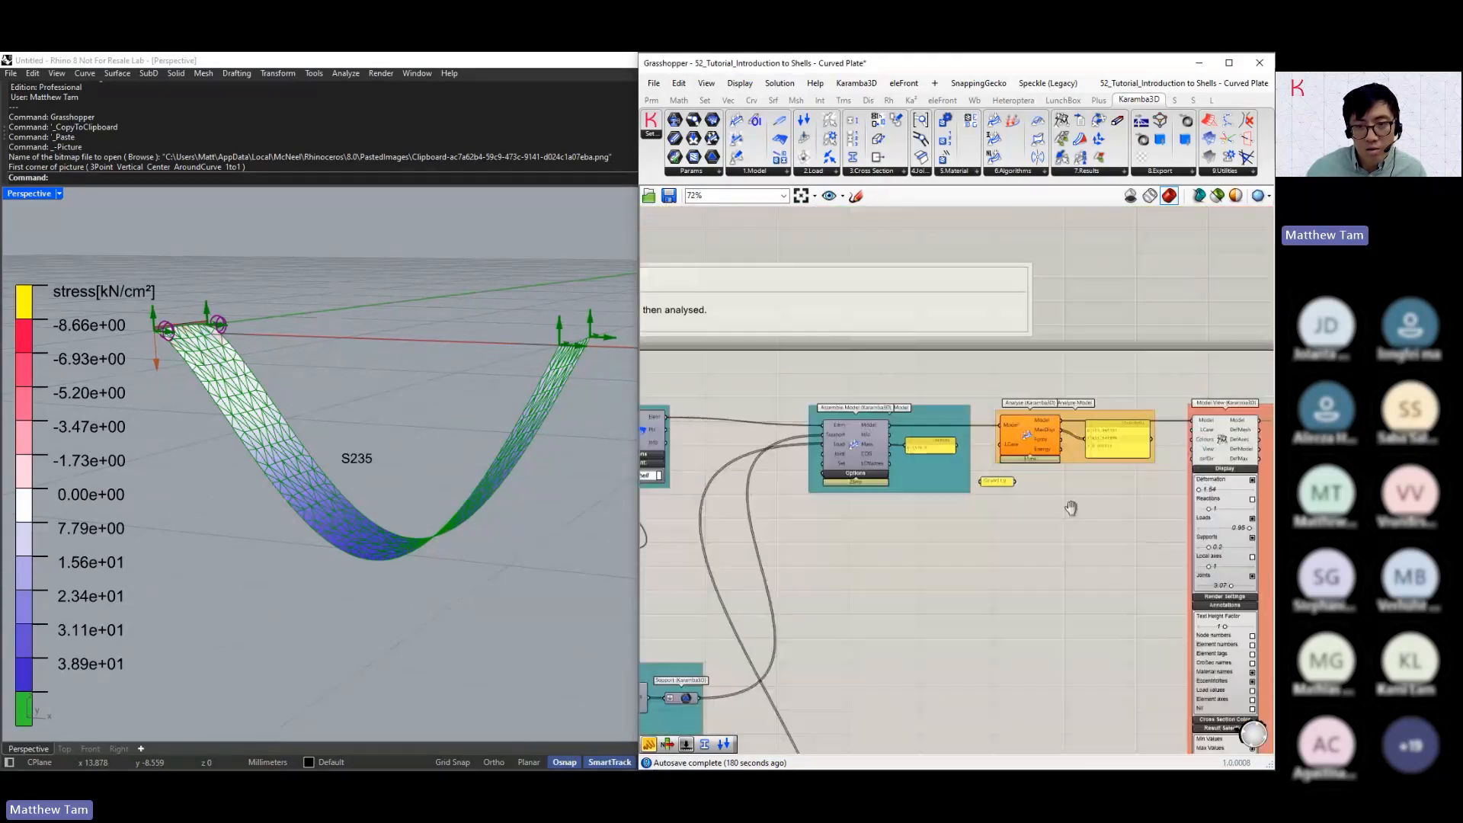
pyautogui.scroll(-2, 1070, 506)
pyautogui.moveTo(855, 519); pyautogui.dragTo(901, 506, button='right')
pyautogui.scroll(5, 901, 506)
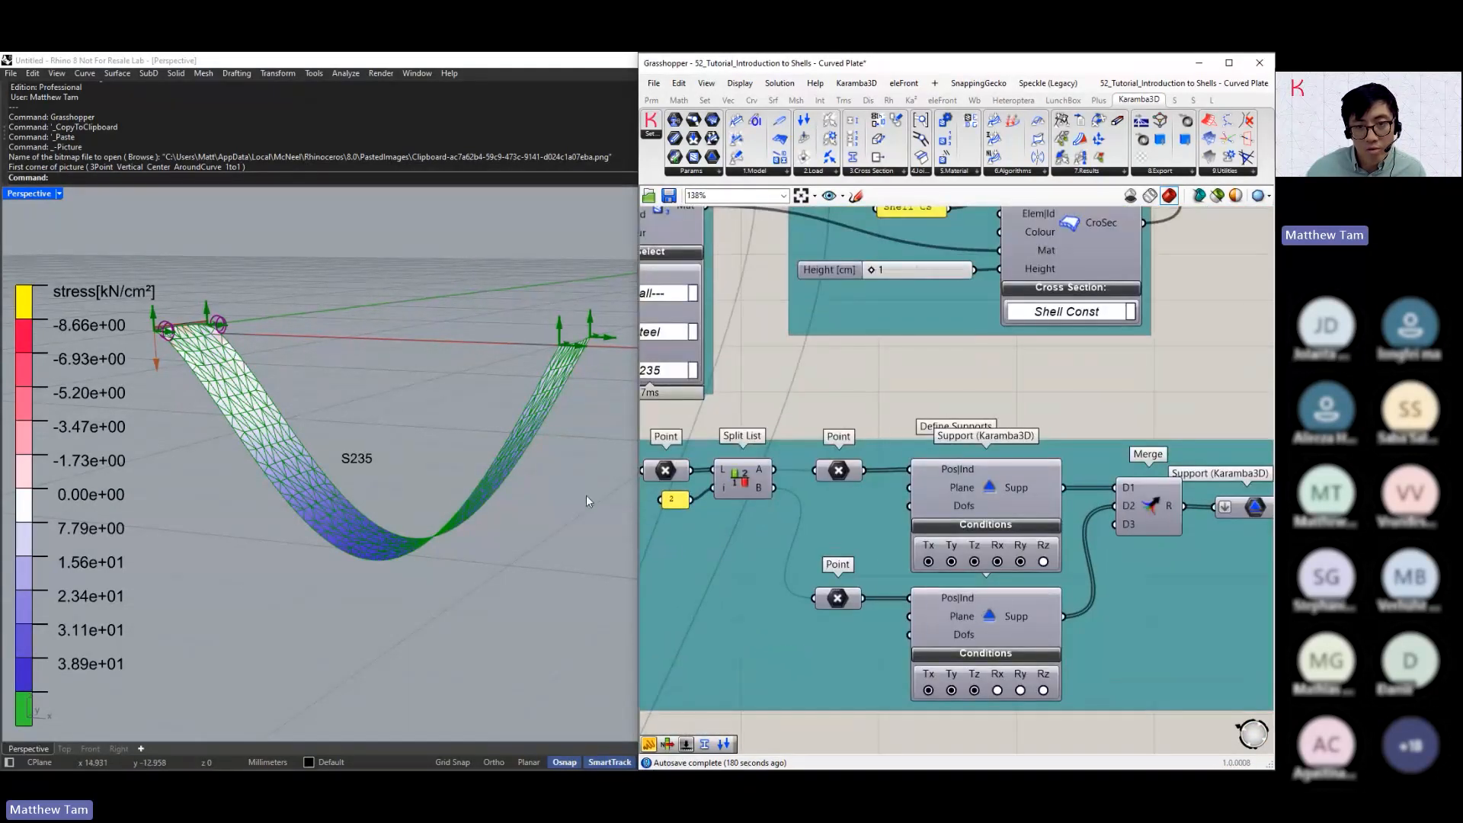
pyautogui.moveTo(587, 500); pyautogui.dragTo(554, 447, button='right')
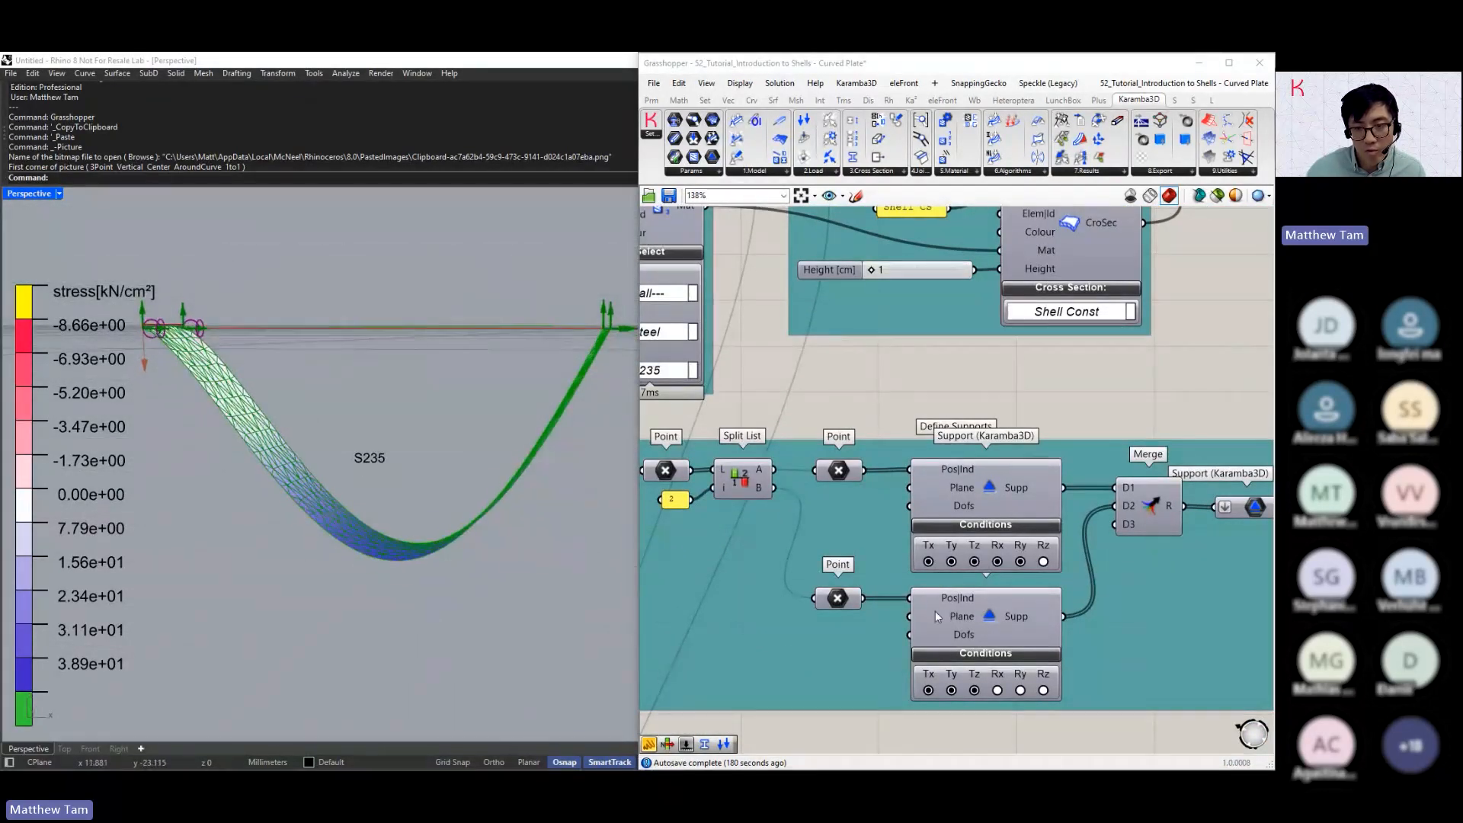
pyautogui.scroll(2, 965, 692)
pyautogui.scroll(1, 964, 694)
pyautogui.click(1012, 694)
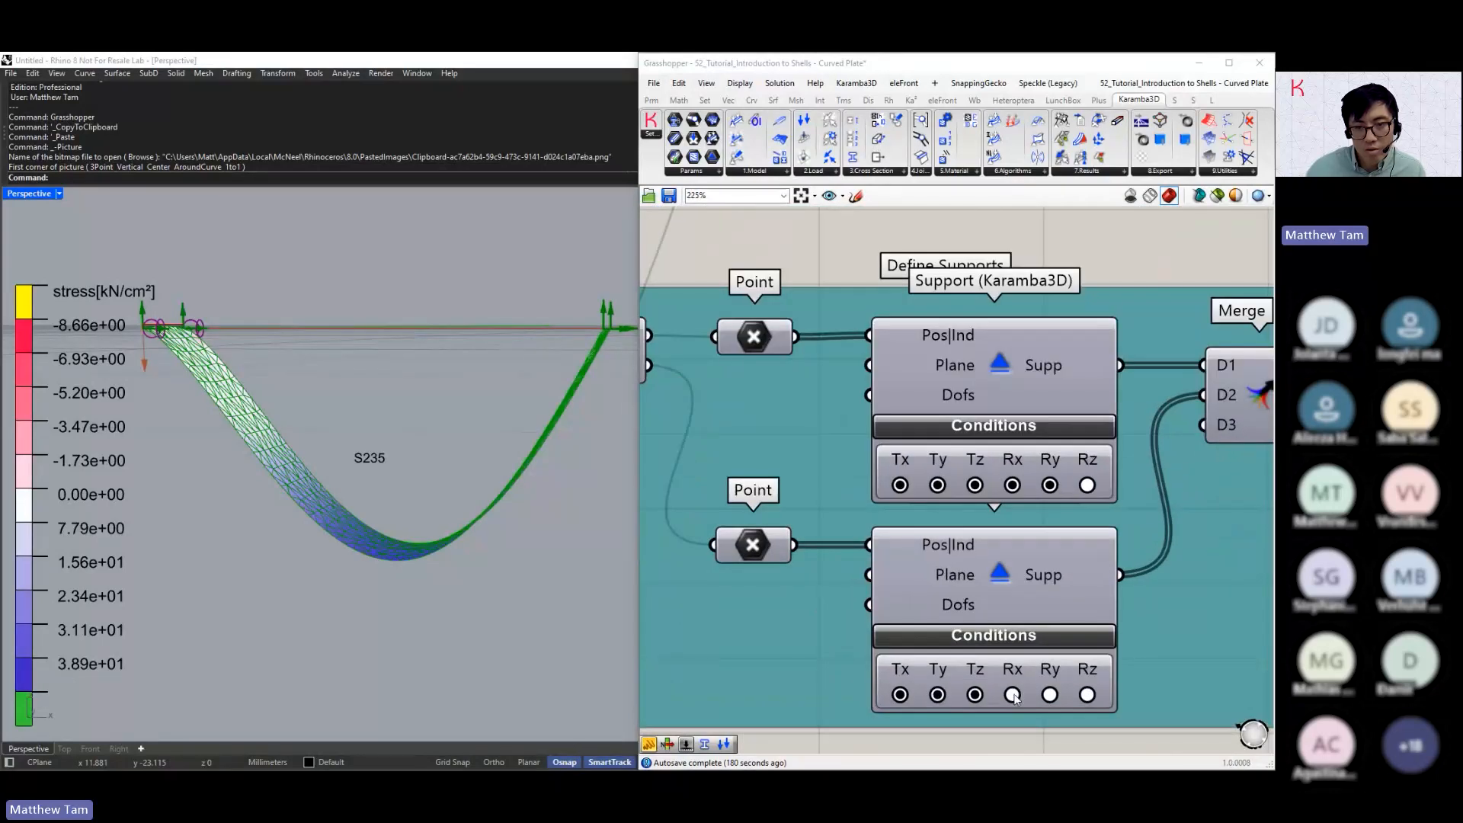
pyautogui.click(1050, 694)
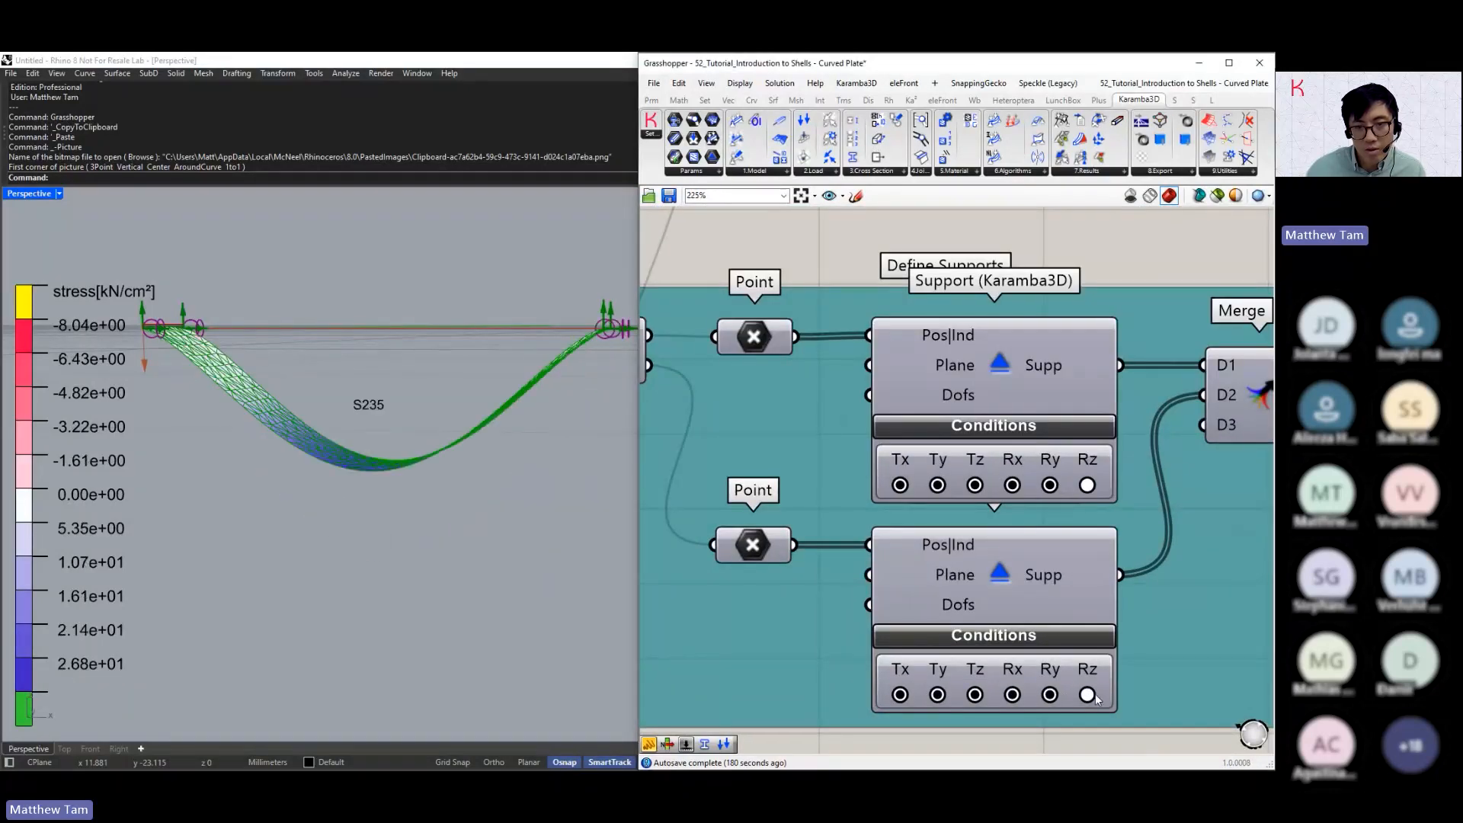
pyautogui.click(1087, 694)
pyautogui.moveTo(564, 490); pyautogui.dragTo(587, 374, button='right')
pyautogui.scroll(2, 588, 375)
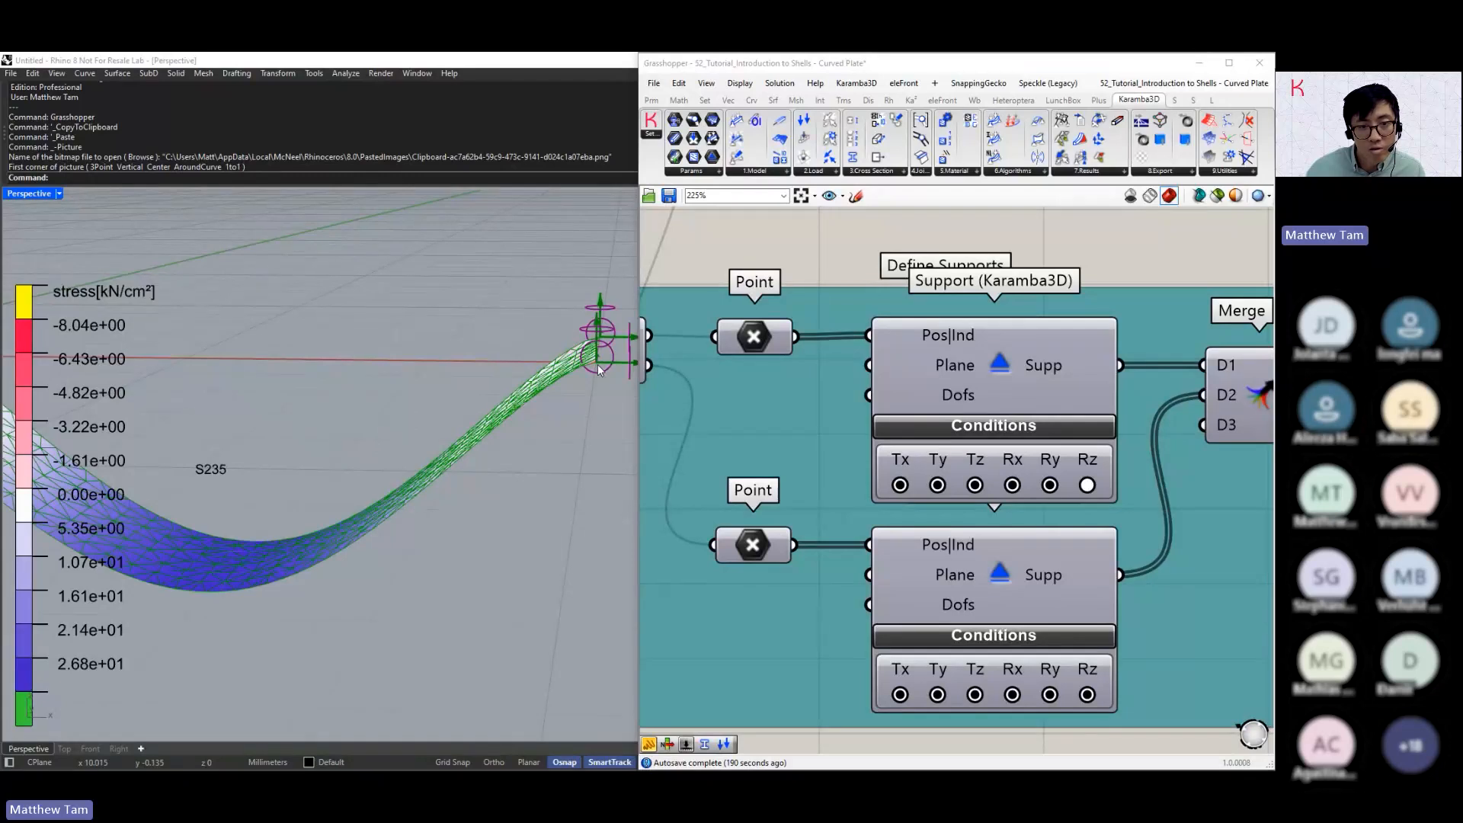
# Set the shell cross section's Height to 12 cm
pyautogui.scroll(-3, 1096, 313)
pyautogui.moveTo(1096, 313); pyautogui.dragTo(885, 389, button='right')
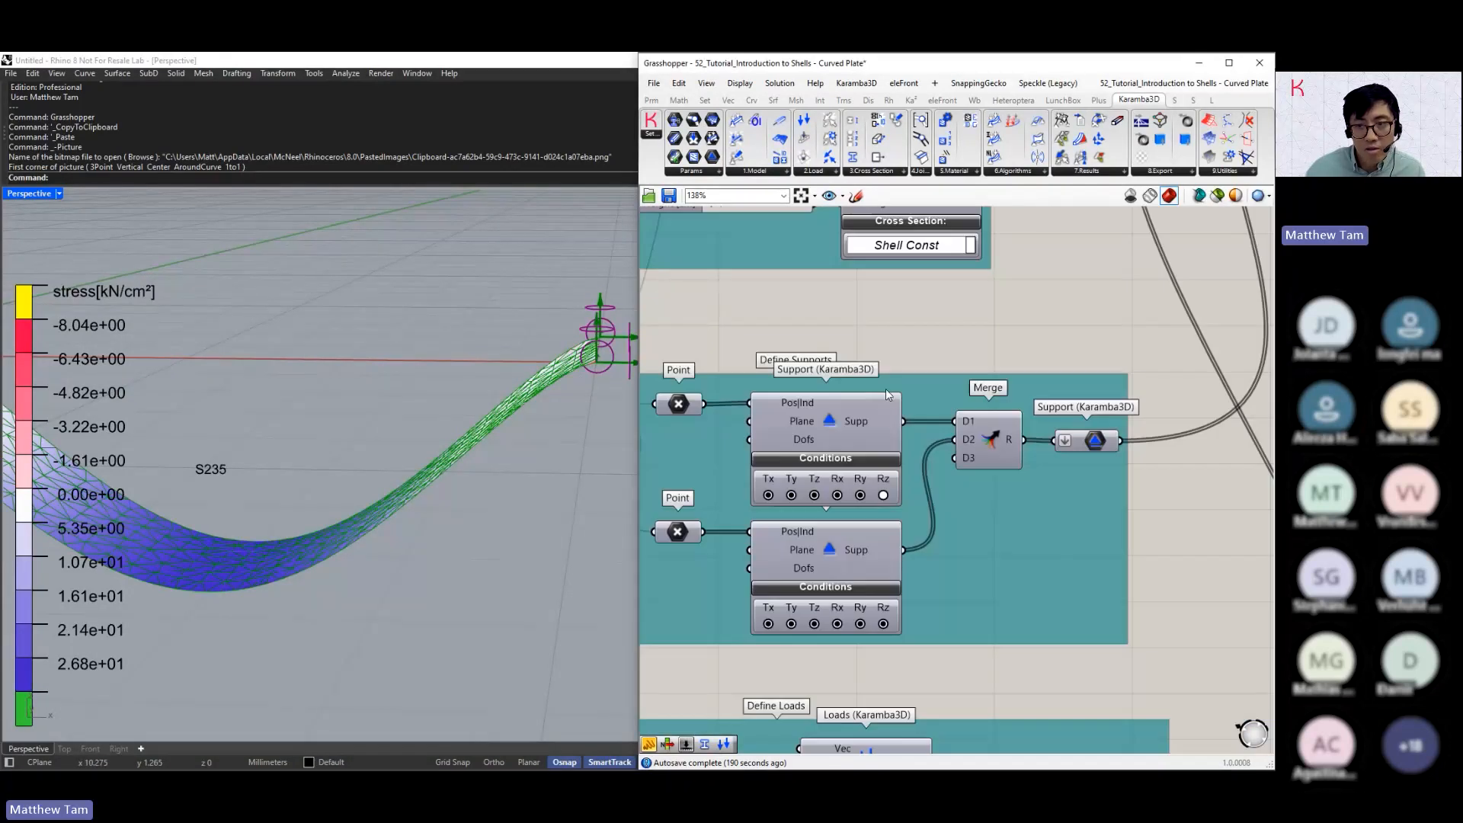
pyautogui.scroll(-3, 1162, 321)
pyautogui.moveTo(1162, 322); pyautogui.dragTo(913, 521, button='right')
pyautogui.scroll(-2, 1221, 387)
pyautogui.moveTo(1221, 387); pyautogui.dragTo(1051, 401, button='right')
pyautogui.scroll(3, 1115, 338)
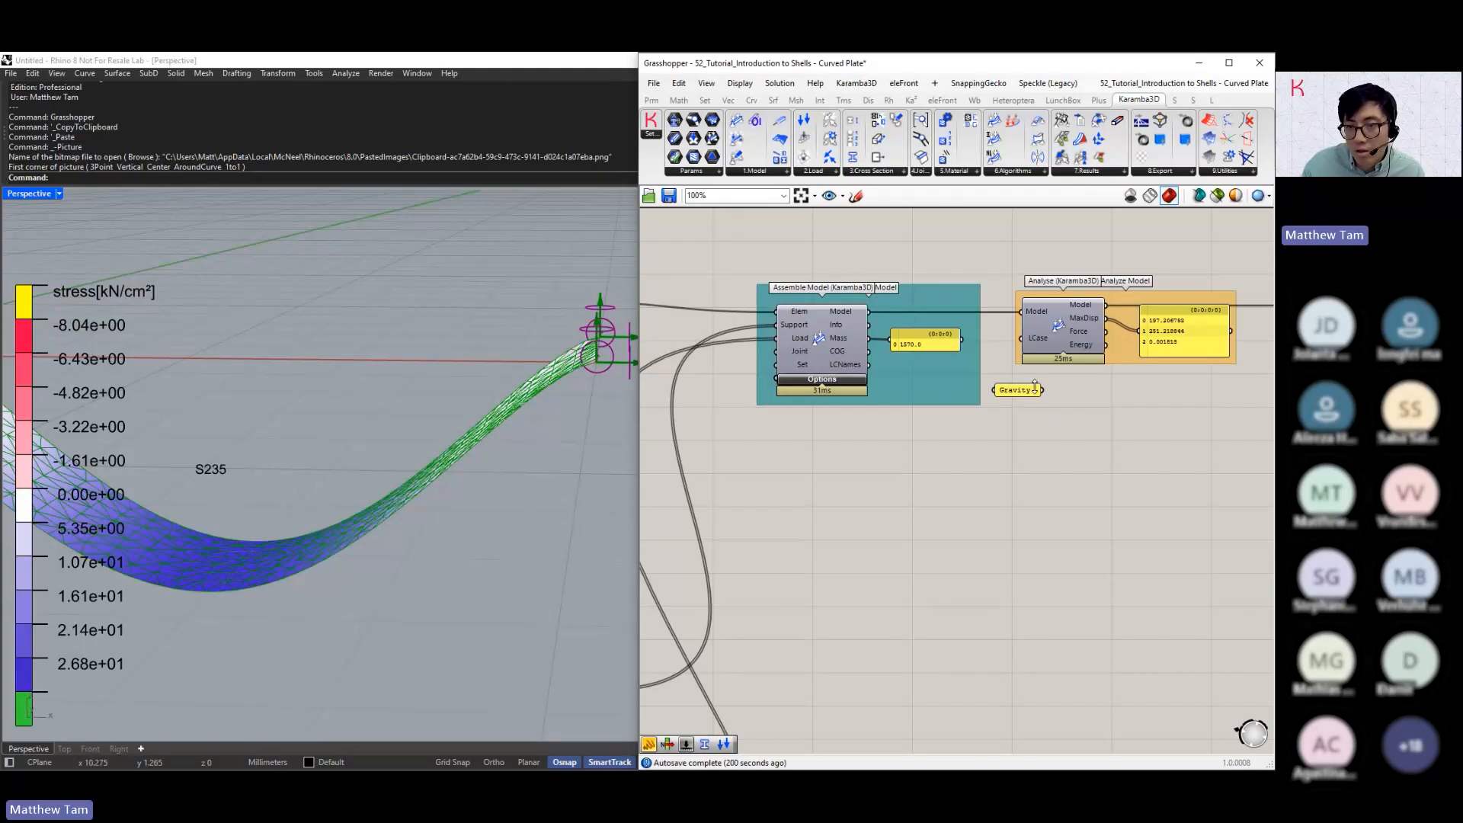
pyautogui.moveTo(855, 478); pyautogui.dragTo(1157, 435, button='right')
pyautogui.moveTo(992, 559)
pyautogui.mouseDown(button='right')
pyautogui.moveTo(1051, 480)
pyautogui.moveTo(1146, 420)
pyautogui.mouseUp(button='right')
pyautogui.moveTo(780, 464); pyautogui.dragTo(1005, 443, button='right')
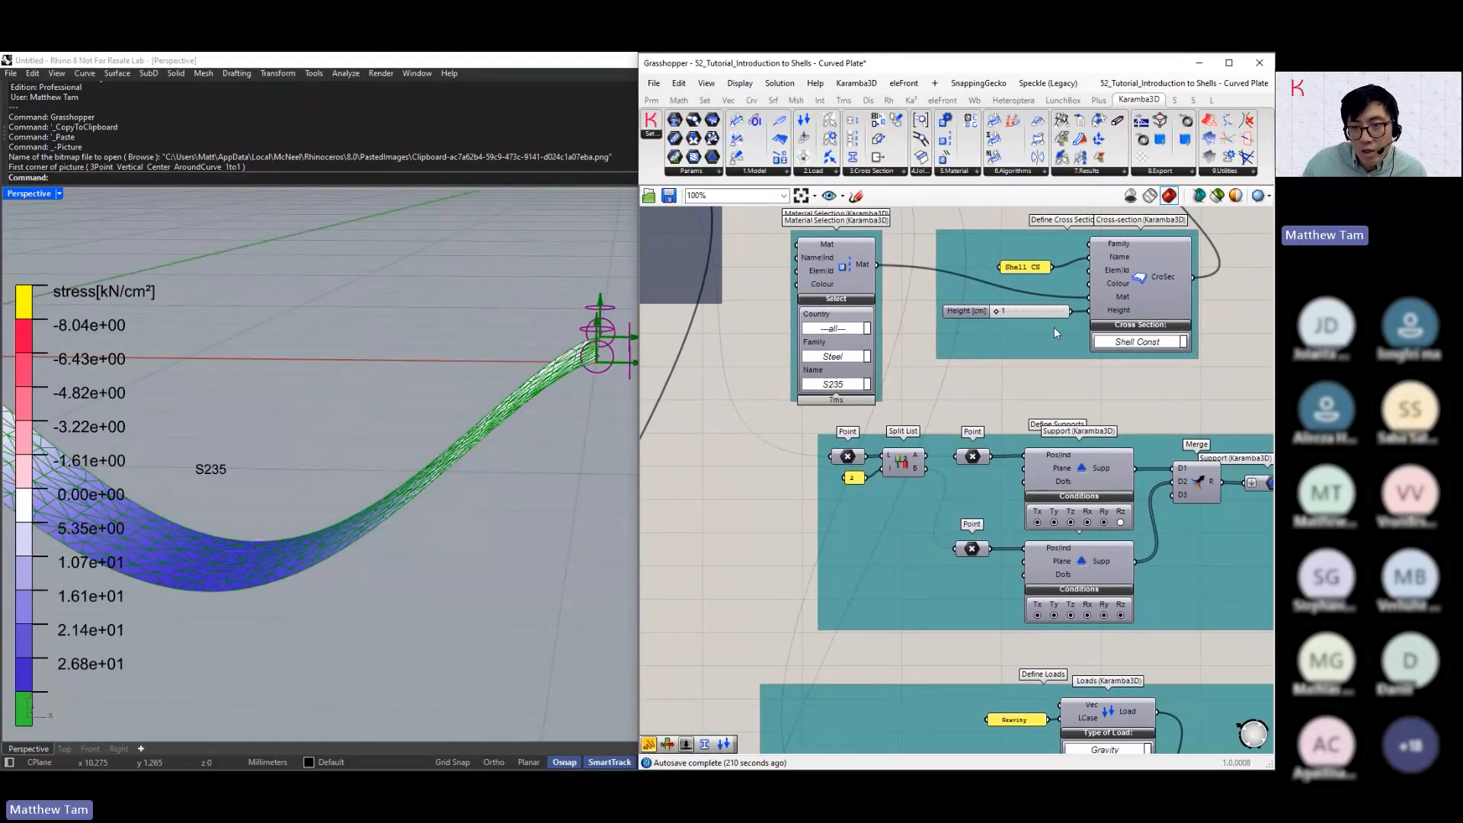
pyautogui.scroll(3, 1021, 310)
pyautogui.moveTo(977, 312); pyautogui.dragTo(999, 311)
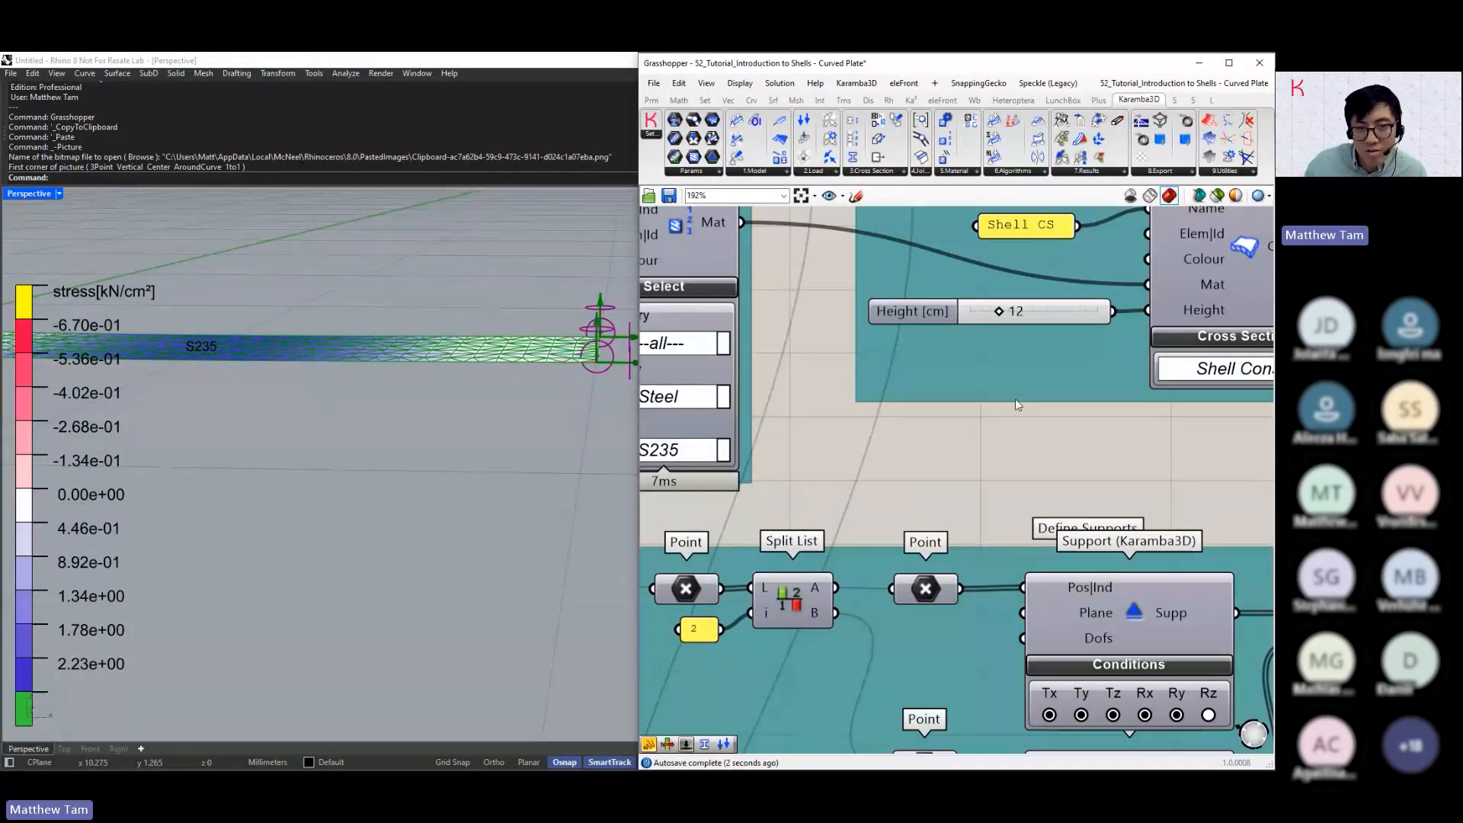
# Render the Stress/Strength Ratio in Shell View
pyautogui.scroll(-10, 1014, 400)
pyautogui.scroll(3, 1123, 360)
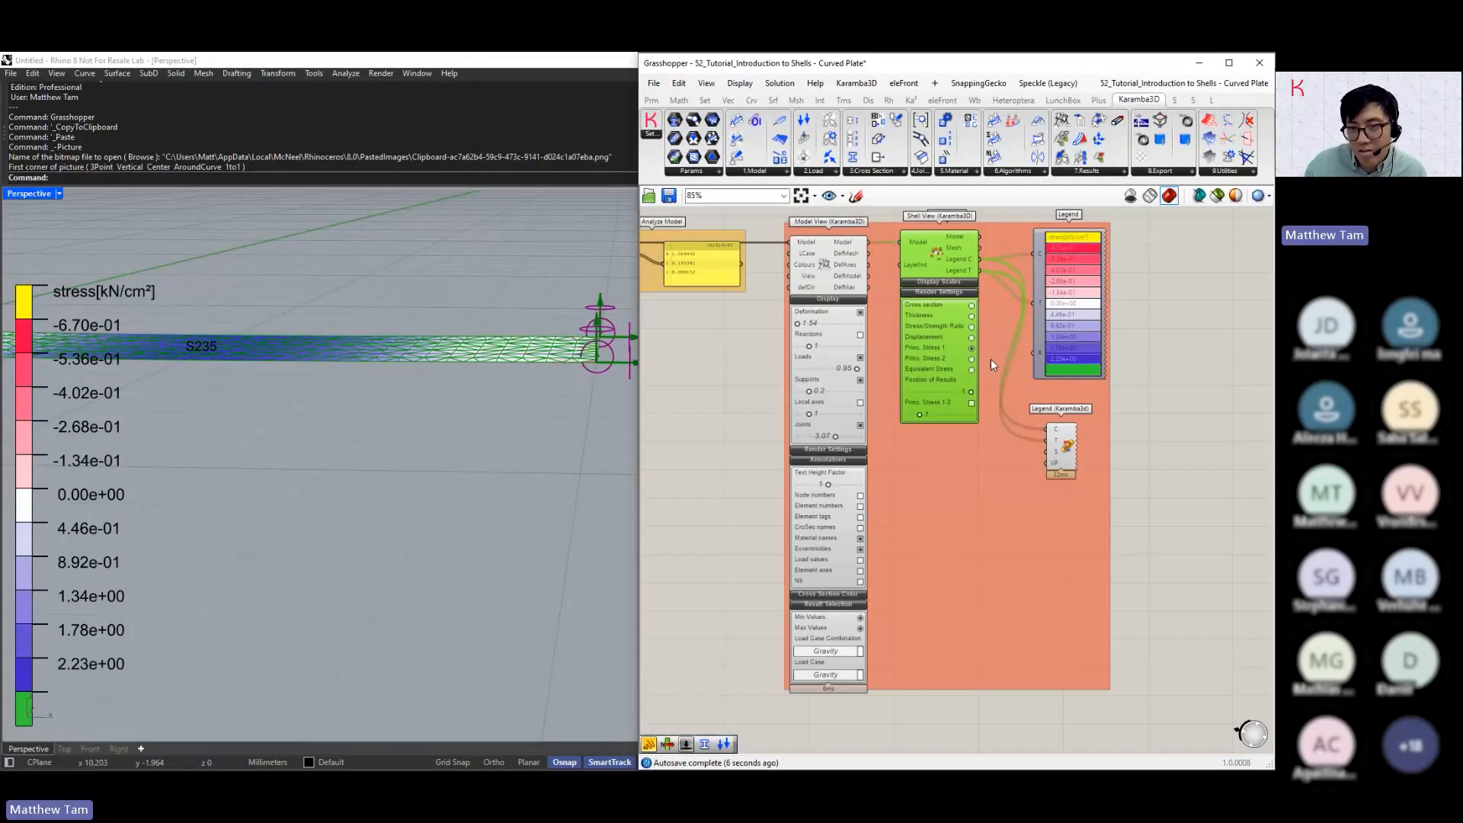
pyautogui.scroll(3, 990, 357)
pyautogui.click(954, 298)
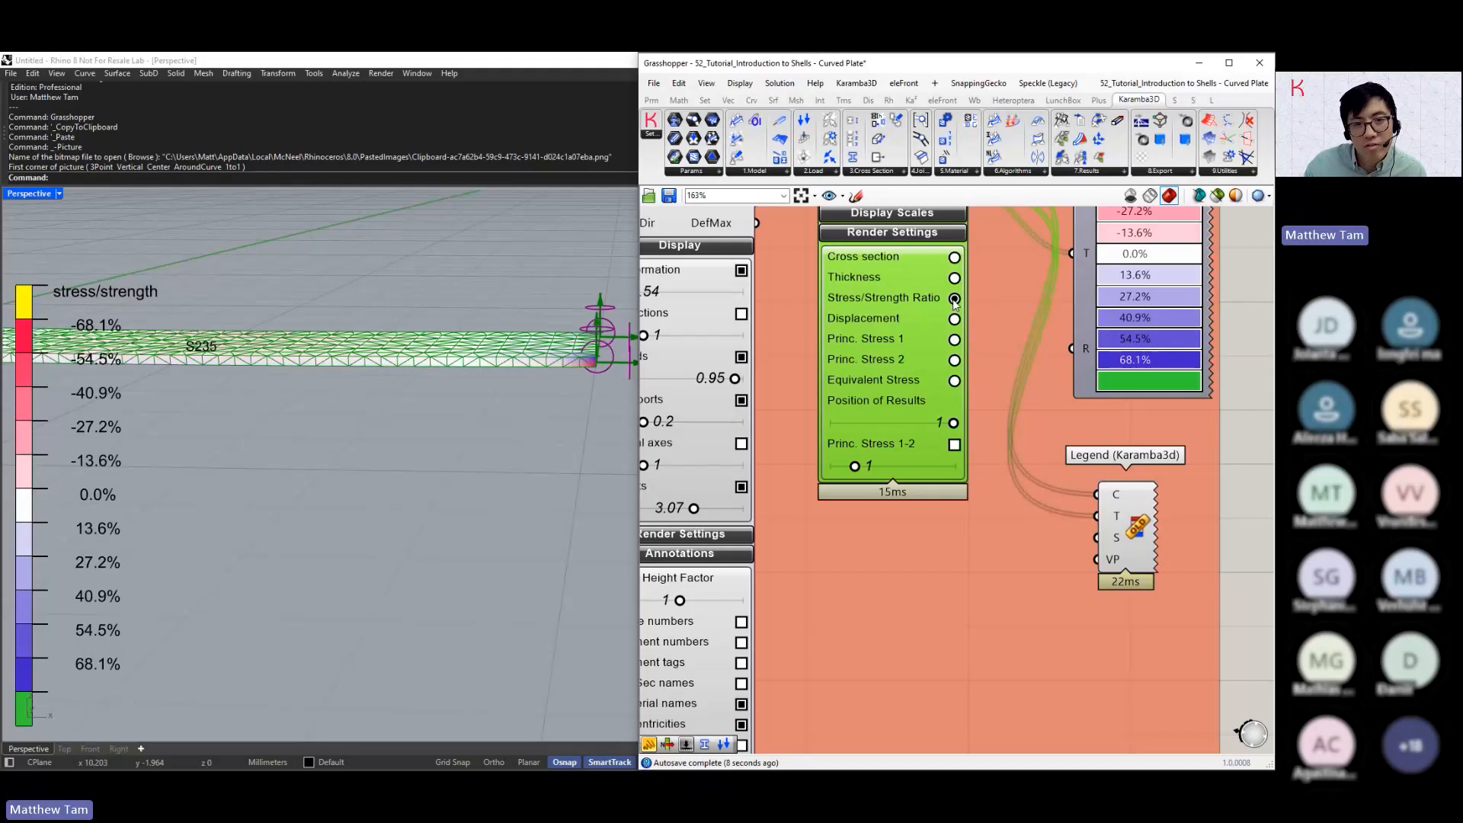
# Set the shell cross section's Height to 17 cm
pyautogui.scroll(-5, 861, 464)
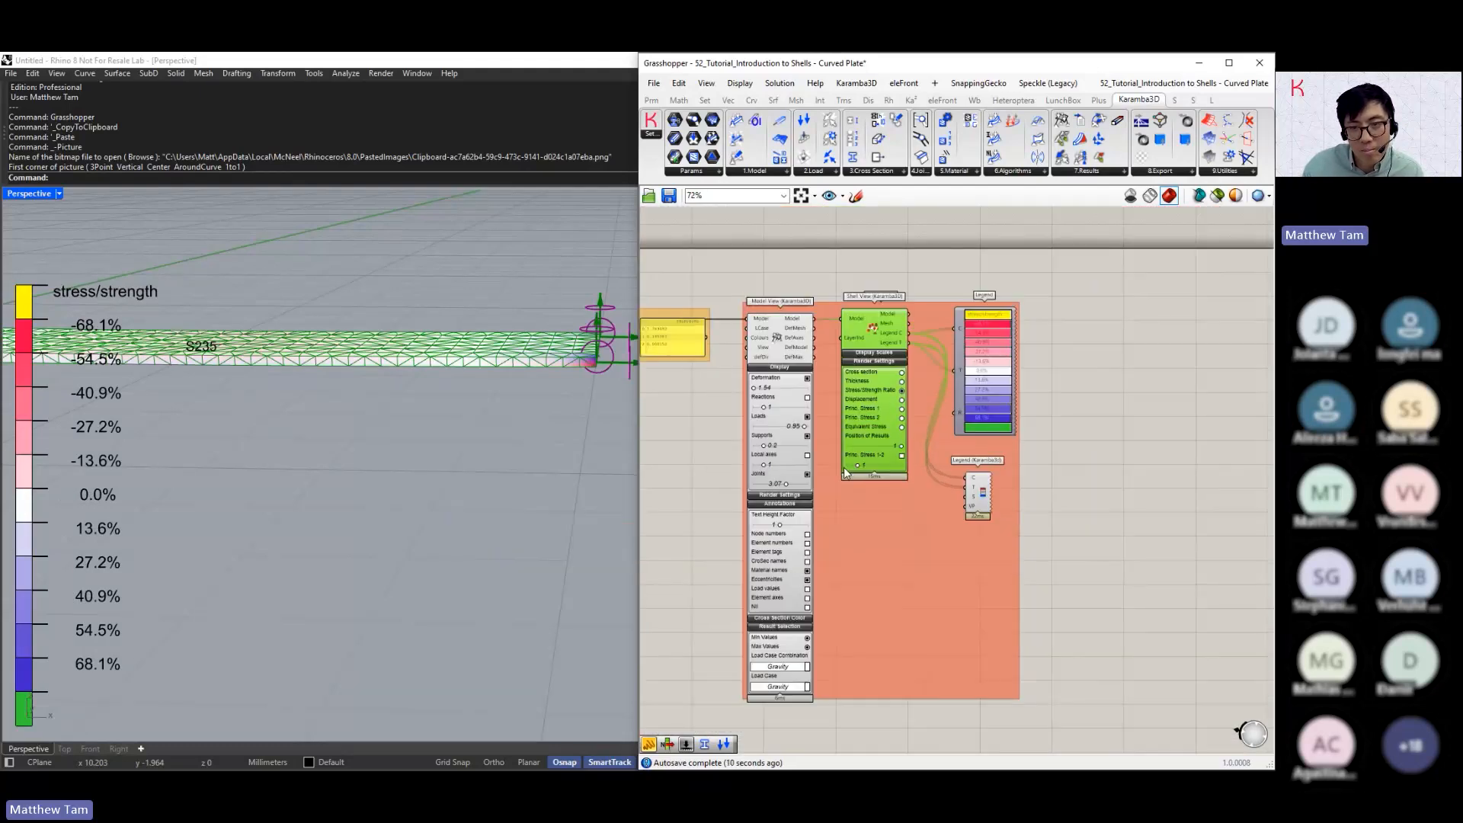
pyautogui.moveTo(657, 492); pyautogui.dragTo(1110, 448, button='right')
pyautogui.moveTo(775, 489); pyautogui.dragTo(1030, 451, button='right')
pyautogui.scroll(5, 844, 395)
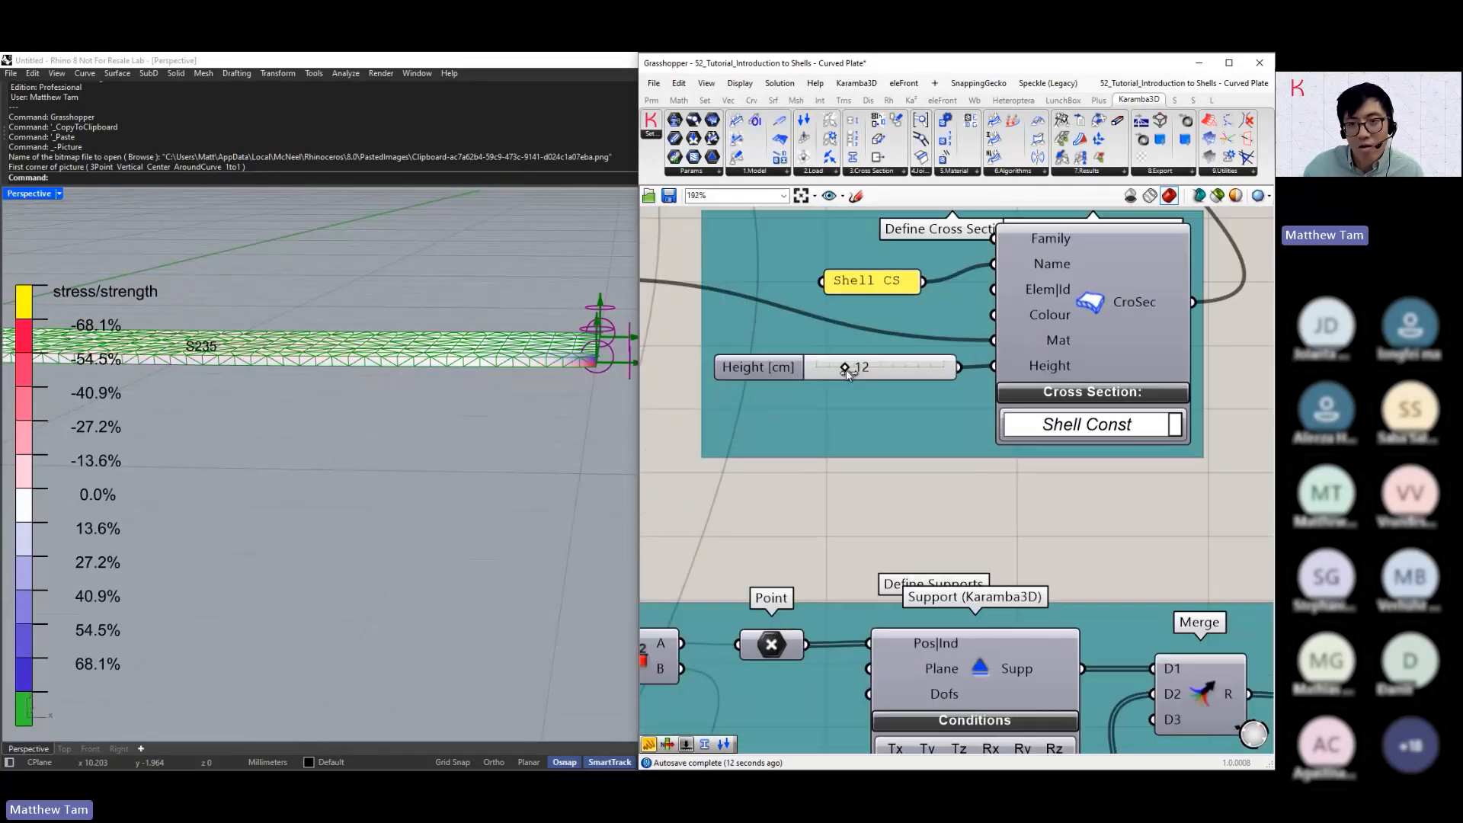
pyautogui.moveTo(847, 372)
pyautogui.mouseDown()
pyautogui.moveTo(941, 373)
pyautogui.moveTo(816, 376)
pyautogui.moveTo(857, 392)
pyautogui.mouseUp()
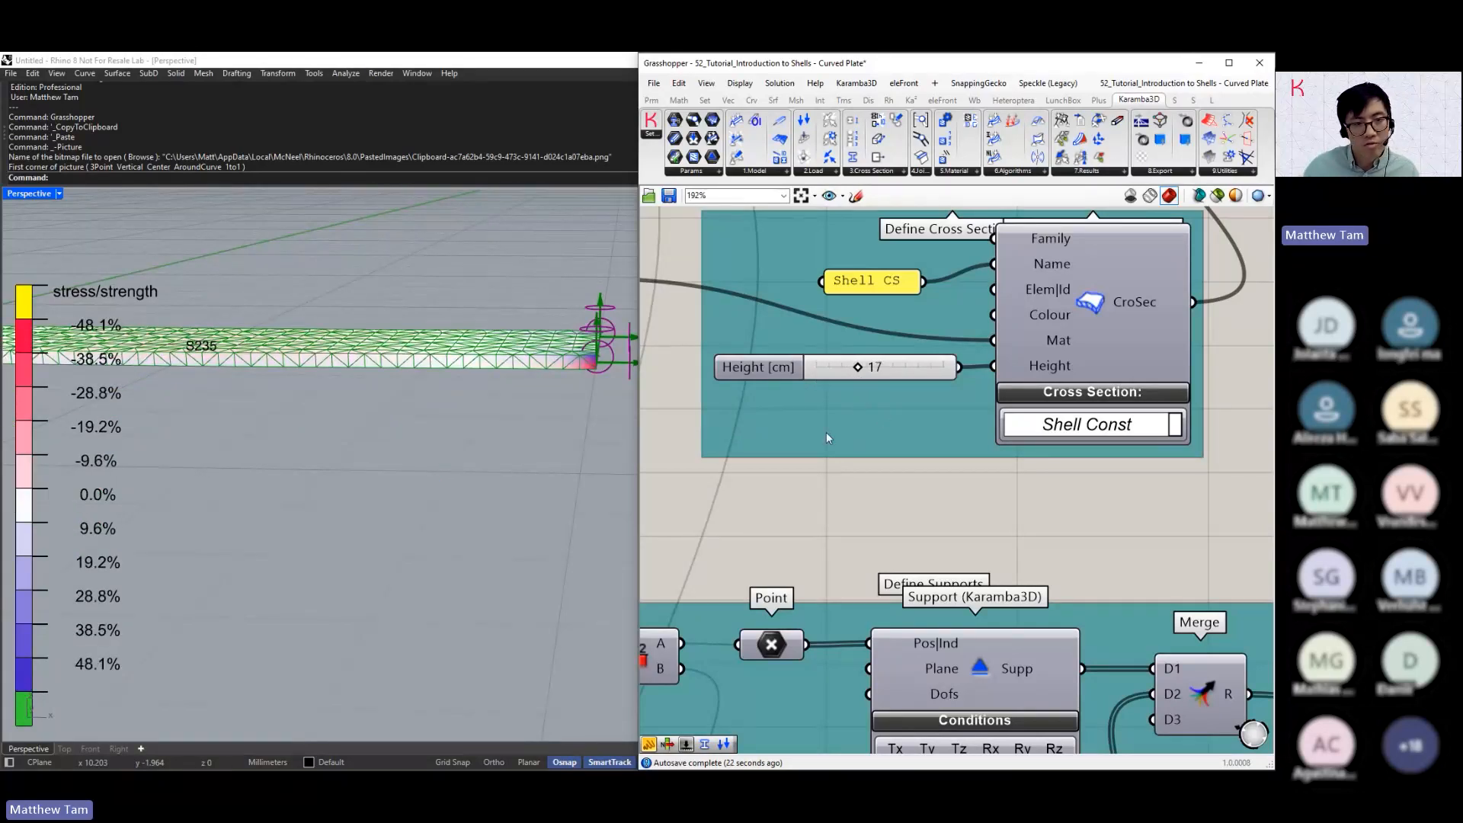
# Change the Material Selection family to Concrete with grade C16/20 and view the whole plate
pyautogui.scroll(-1, 762, 448)
pyautogui.moveTo(674, 463); pyautogui.dragTo(940, 500, button='right')
pyautogui.click(937, 423)
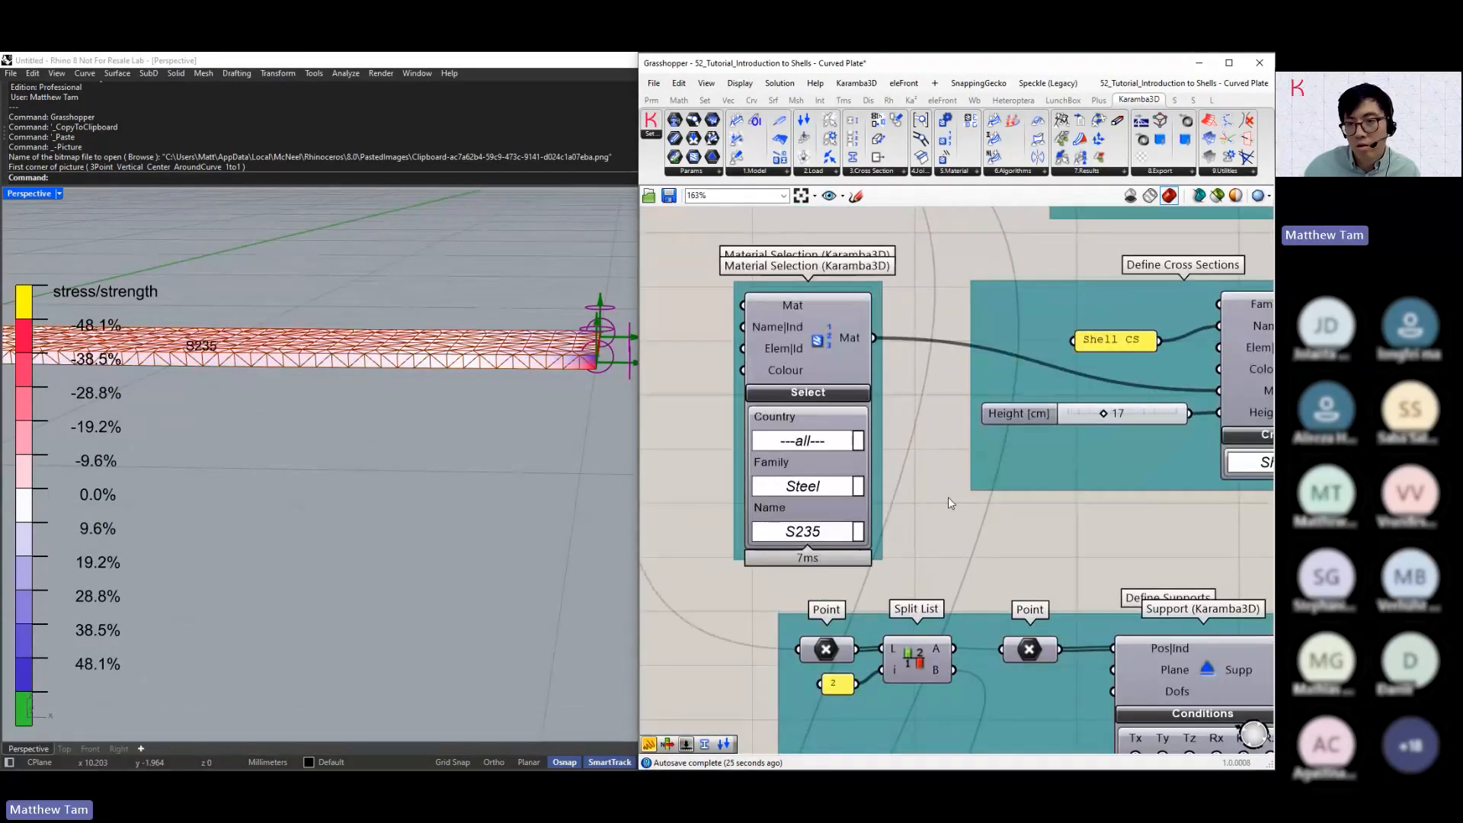
pyautogui.click(821, 530)
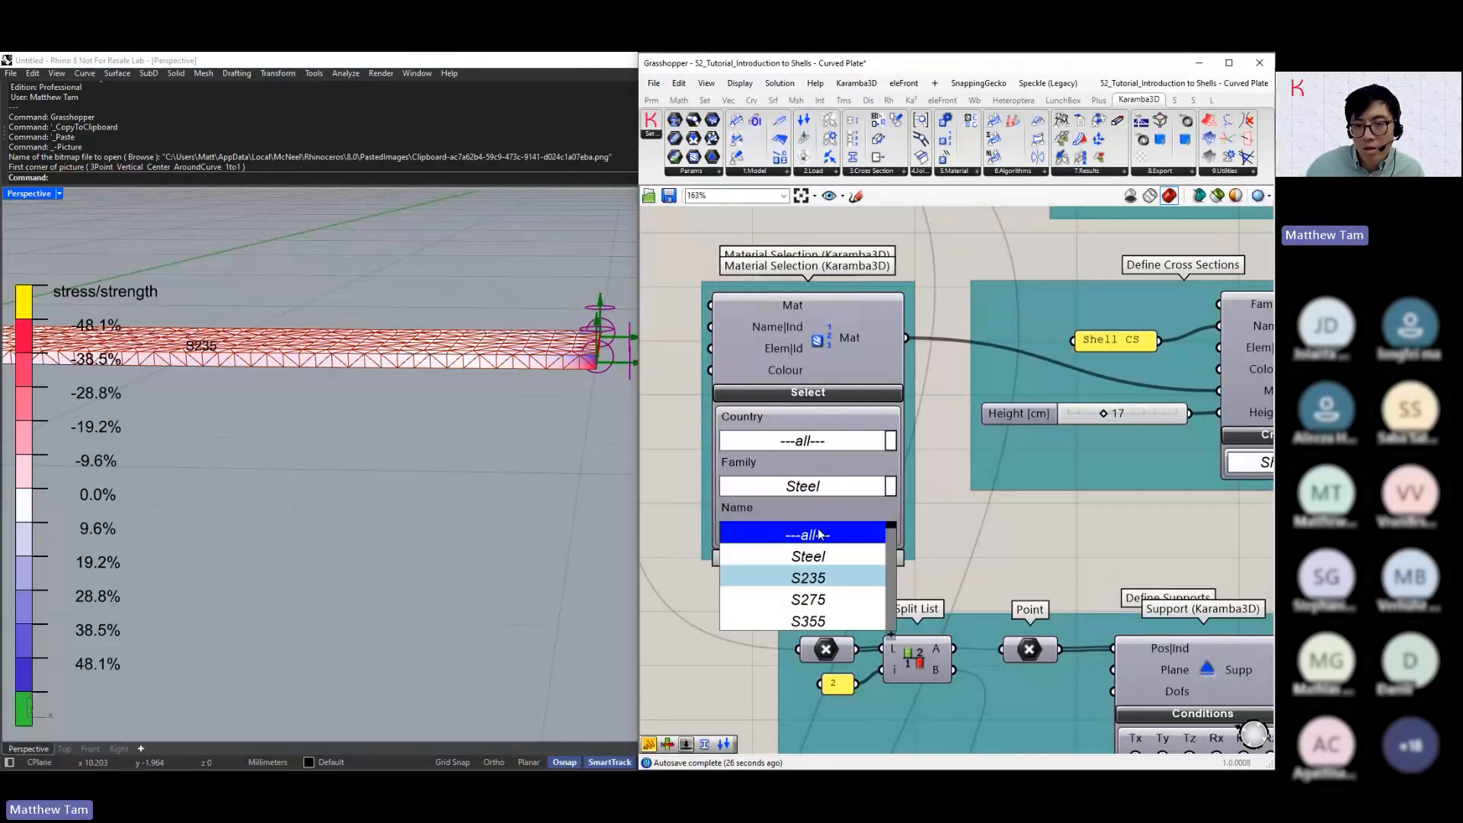
pyautogui.click(807, 578)
pyautogui.click(797, 487)
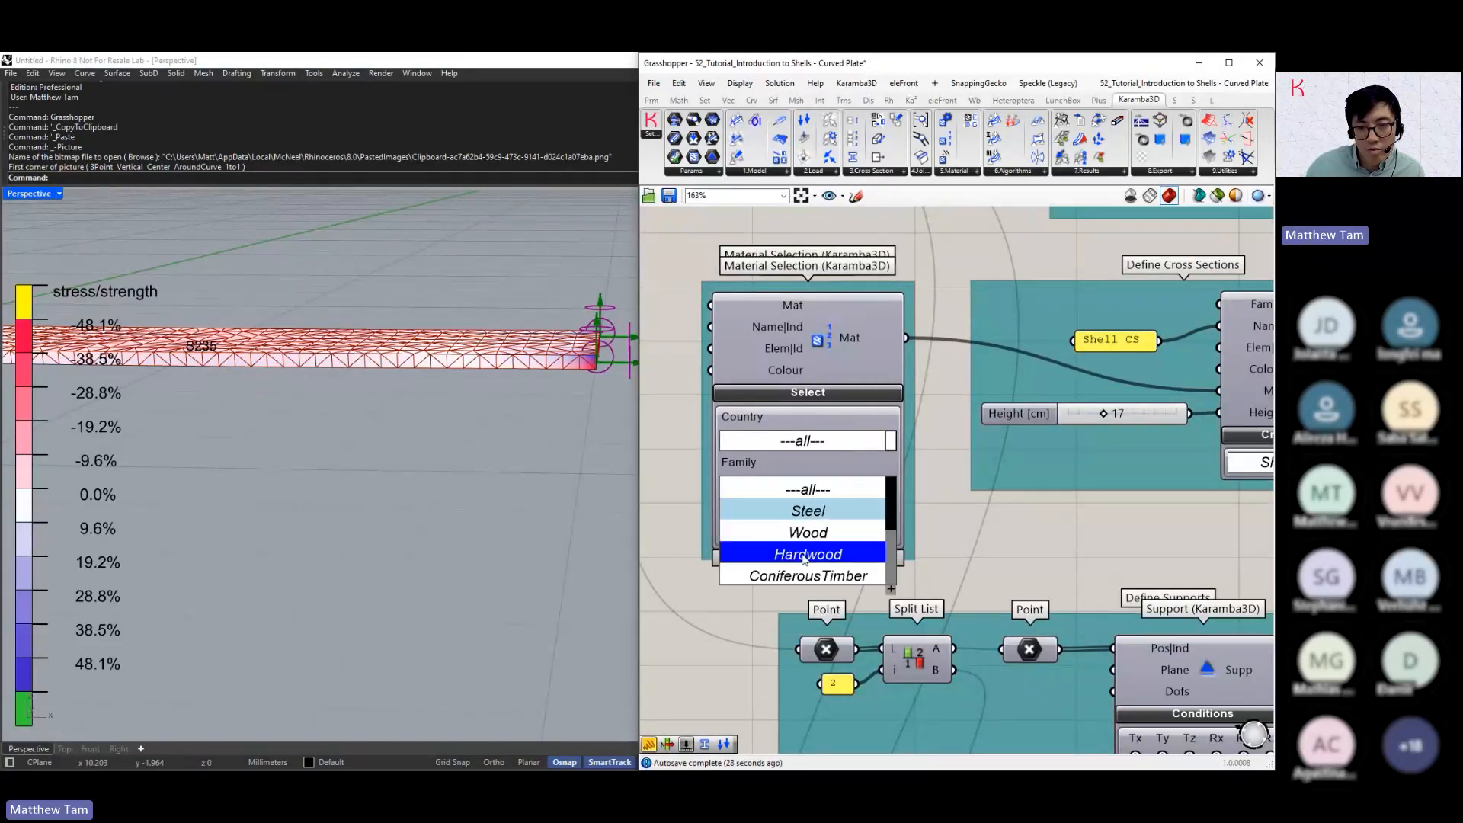
pyautogui.scroll(-3, 819, 549)
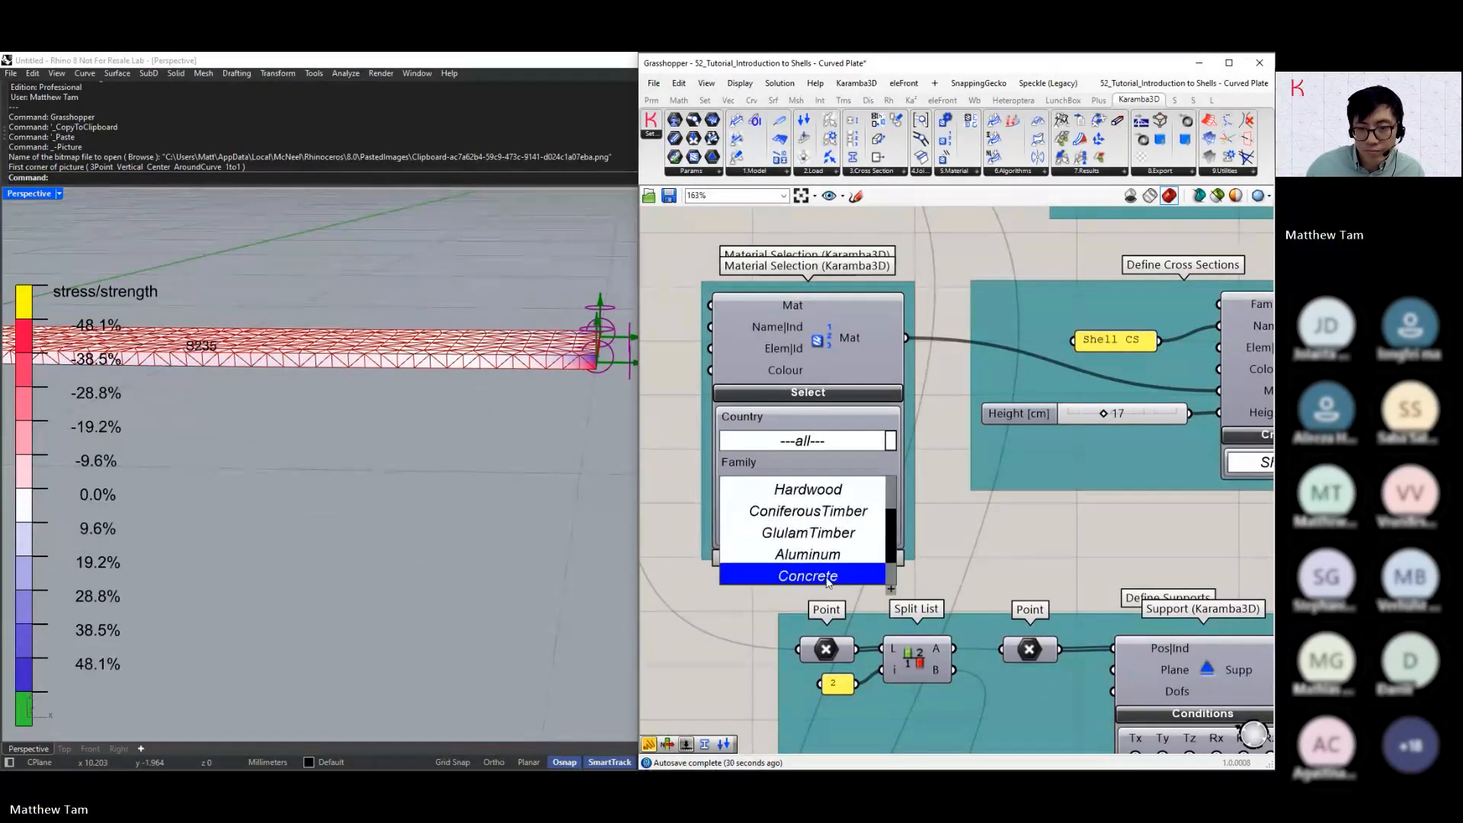
pyautogui.click(828, 582)
pyautogui.click(792, 534)
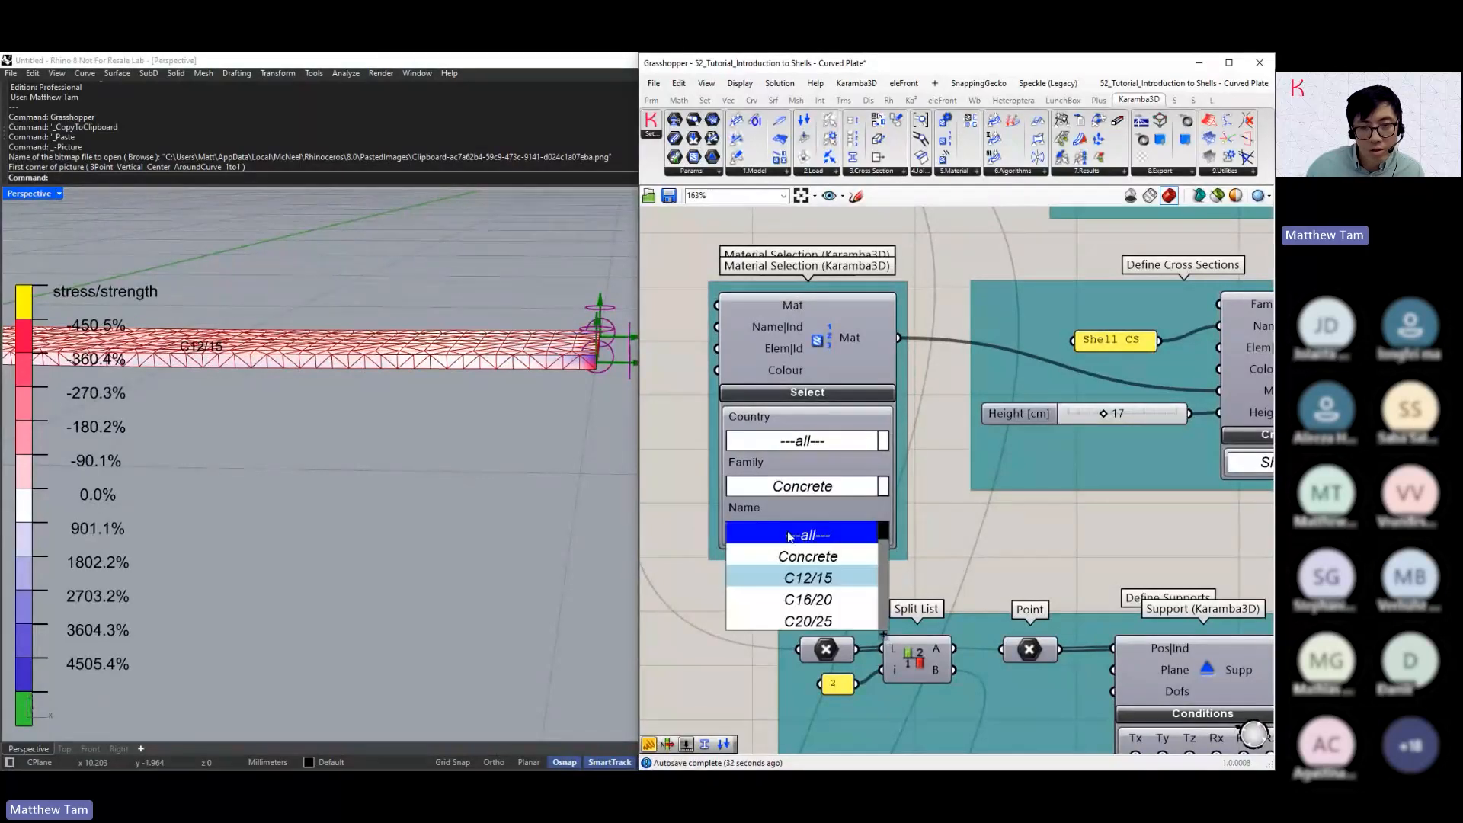
pyautogui.click(809, 600)
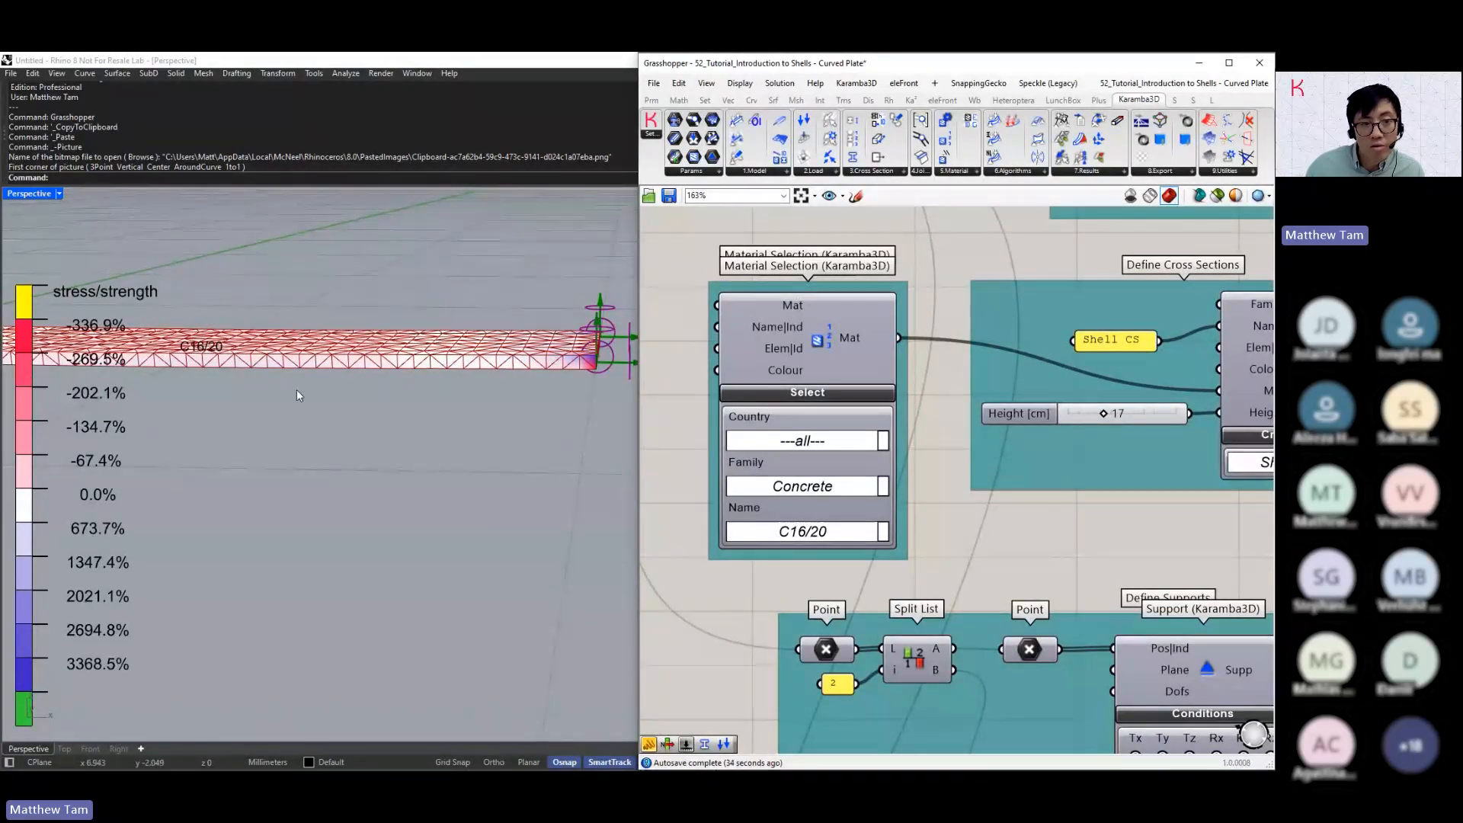
pyautogui.moveTo(297, 395); pyautogui.dragTo(316, 419, button='right')
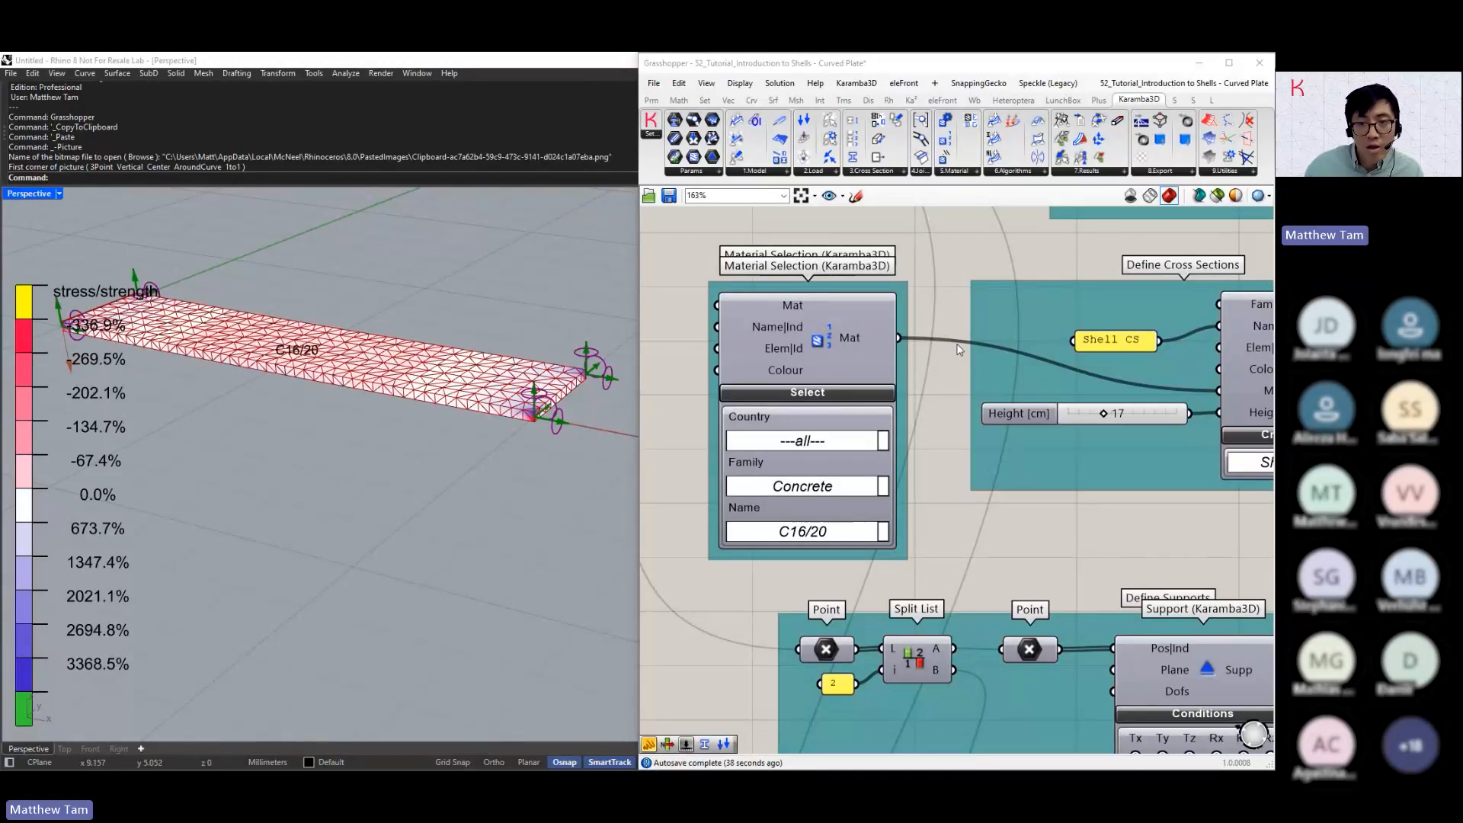
# Switch the Material Selection family back to Steel and set the shell cross section's Height to 1 cm
pyautogui.moveTo(954, 345); pyautogui.dragTo(932, 341, button='right')
pyautogui.moveTo(853, 341)
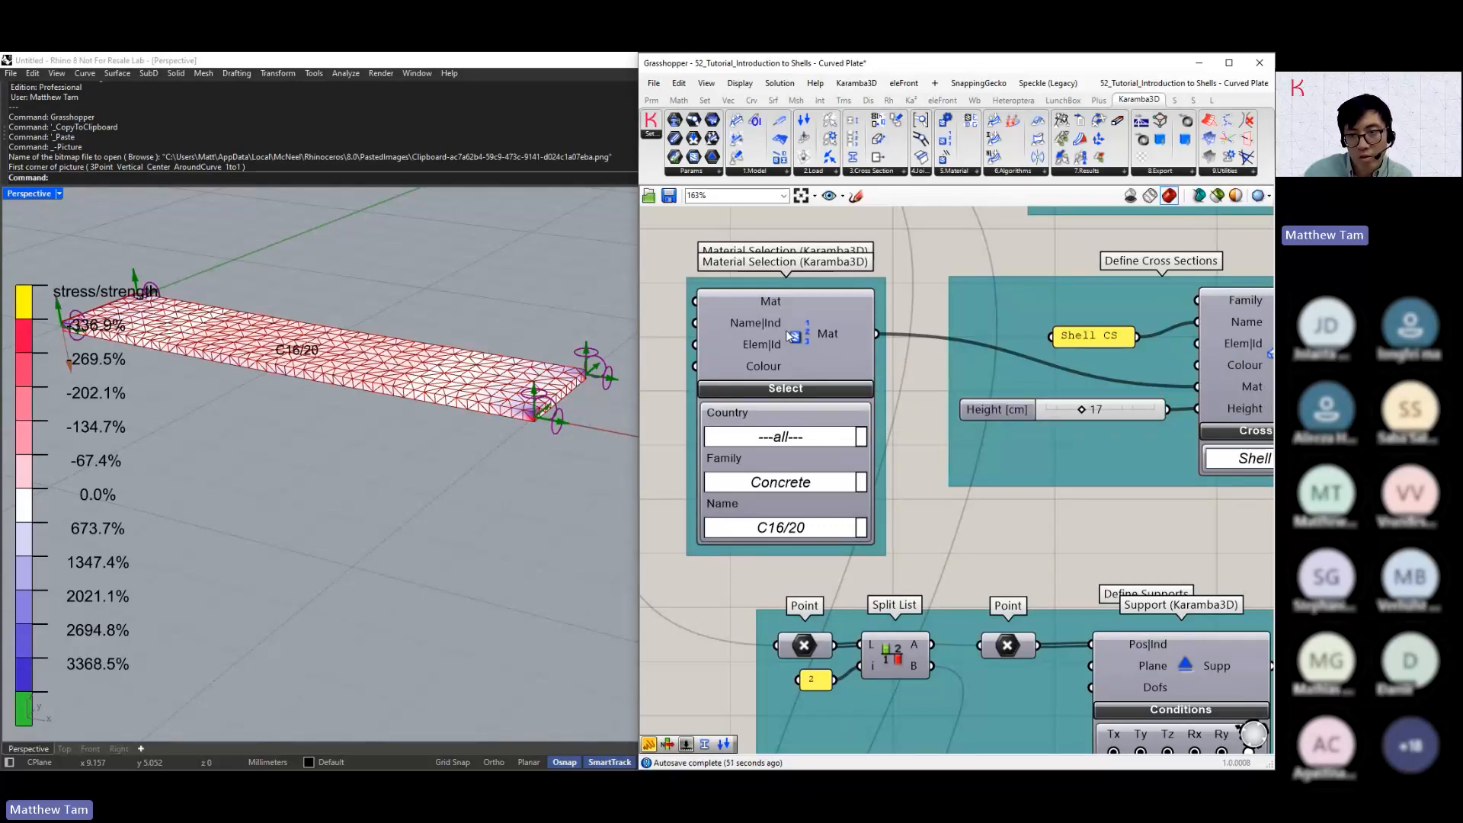
pyautogui.scroll(-1, 822, 378)
pyautogui.moveTo(822, 378); pyautogui.dragTo(951, 490, button='right')
pyautogui.scroll(-2, 953, 434)
pyautogui.scroll(2, 1109, 488)
pyautogui.scroll(1, 951, 490)
pyautogui.click(950, 490)
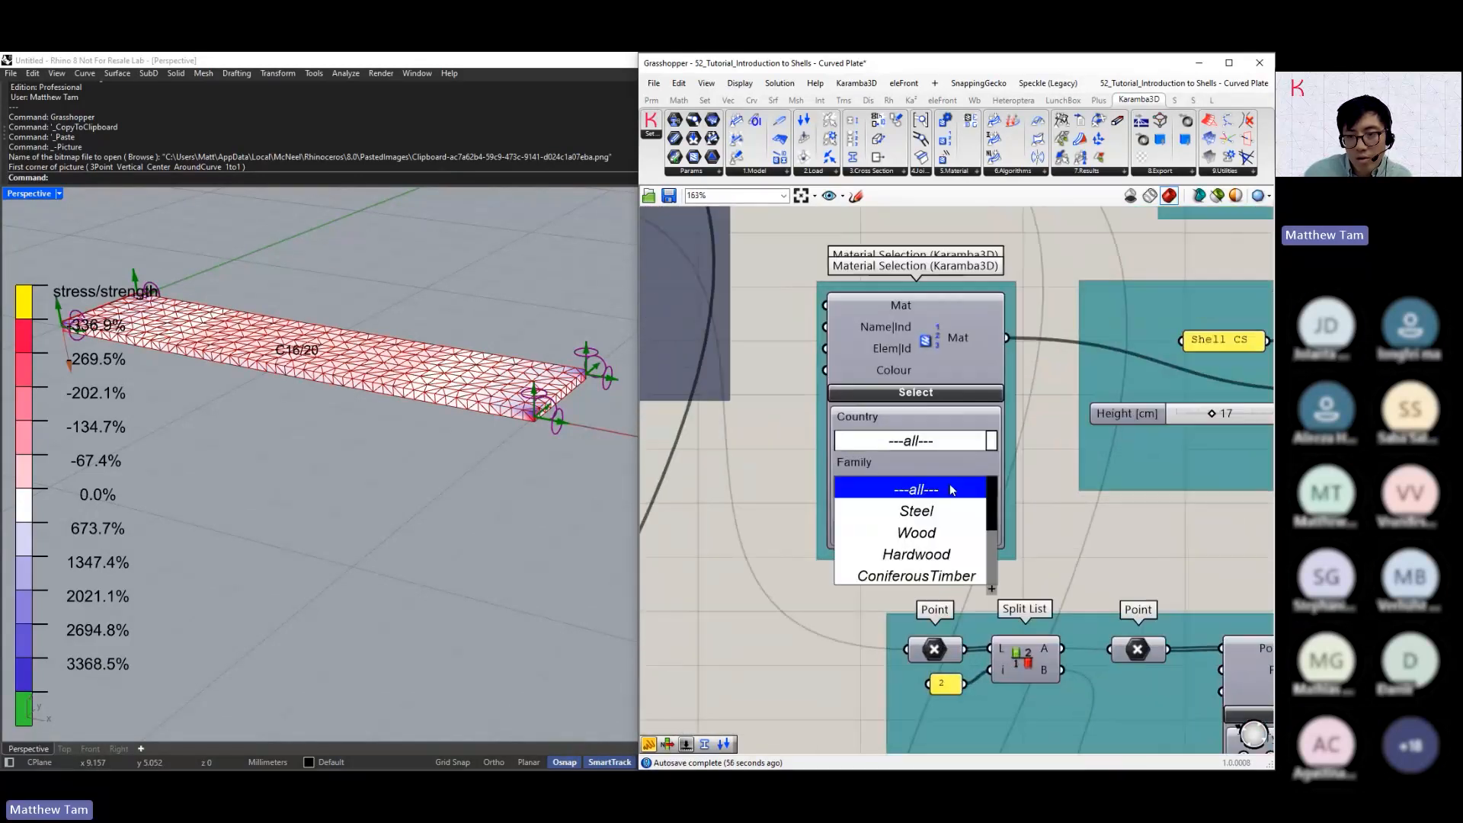
pyautogui.click(940, 517)
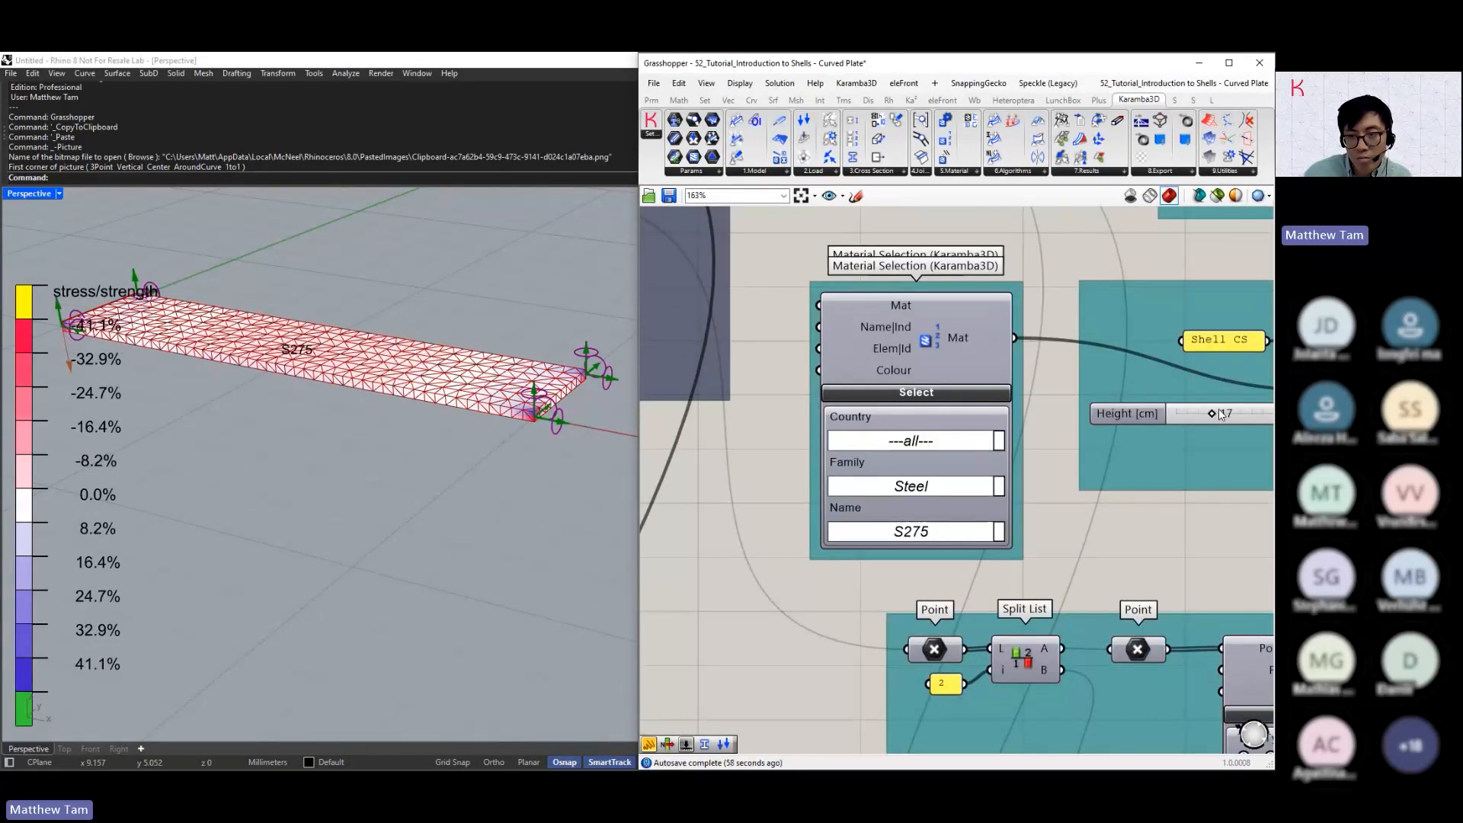
pyautogui.moveTo(1192, 414); pyautogui.dragTo(1174, 414)
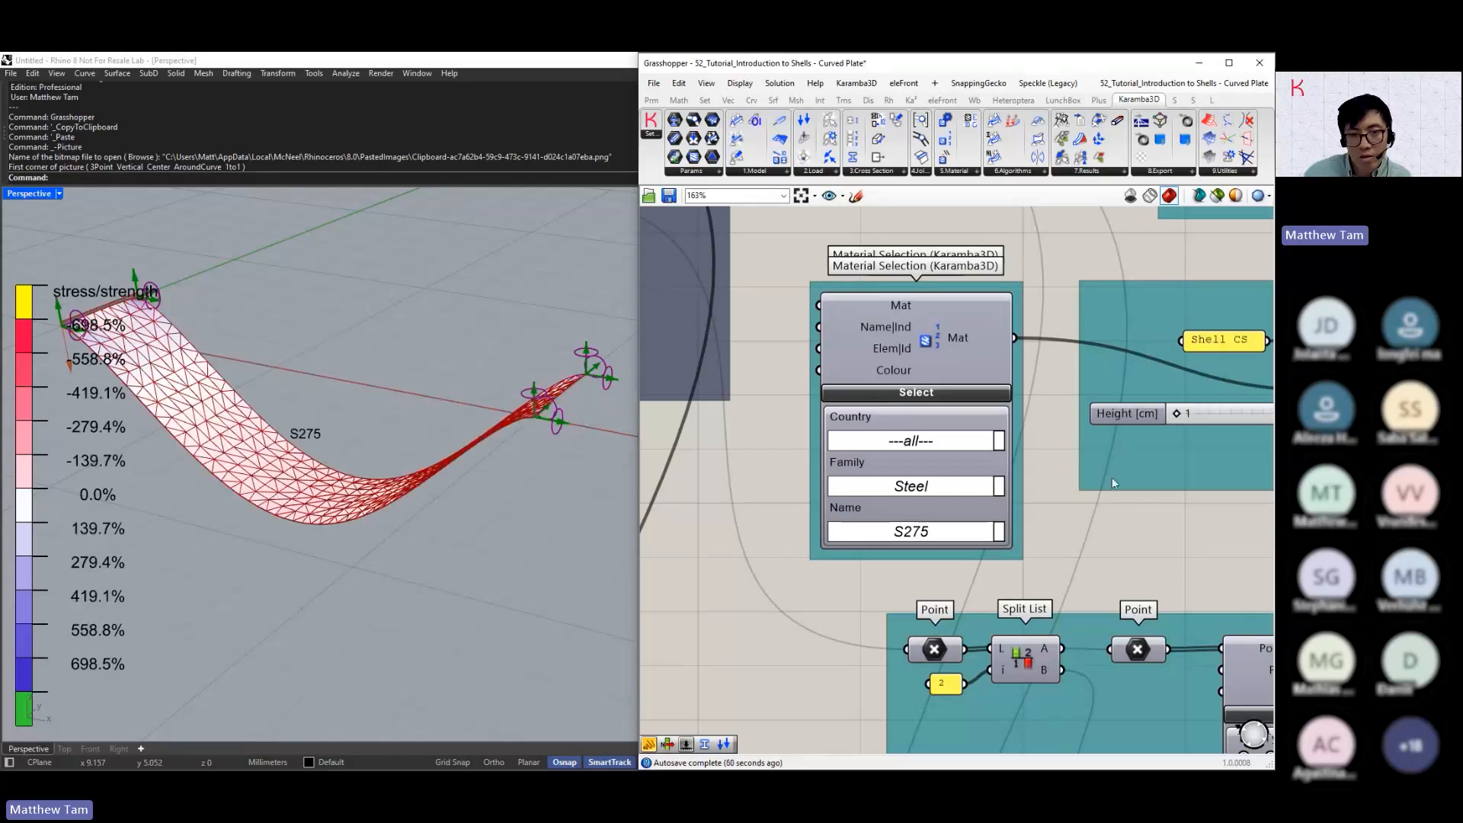
# Examine the Factor sliders and the point inputs at the start of the Create Geometry group
pyautogui.scroll(-3, 701, 491)
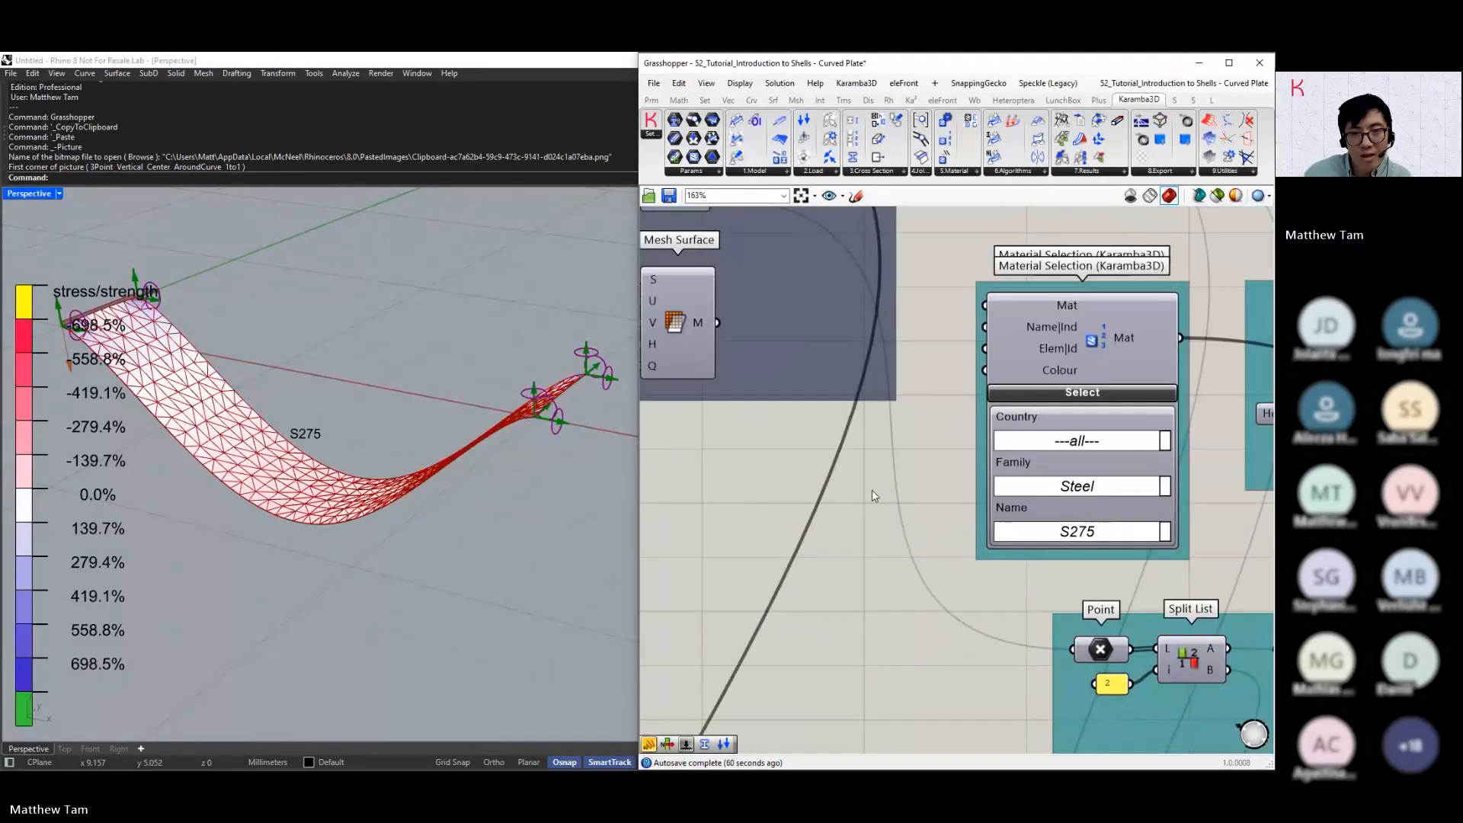
pyautogui.moveTo(706, 495); pyautogui.dragTo(966, 519, button='right')
pyautogui.moveTo(757, 526); pyautogui.dragTo(1052, 630, button='right')
pyautogui.scroll(2, 723, 328)
pyautogui.moveTo(724, 327); pyautogui.dragTo(831, 408, button='right')
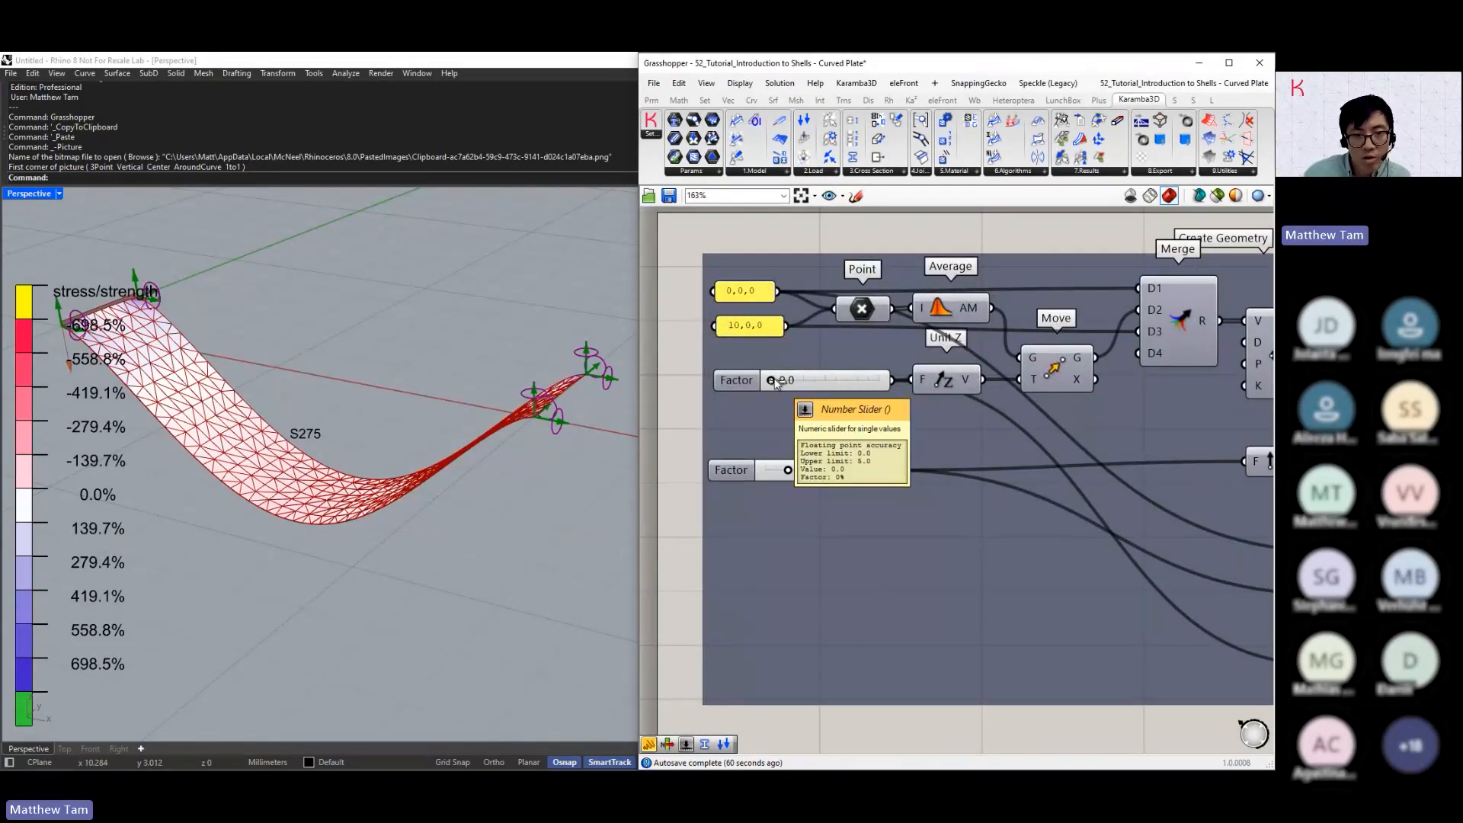
pyautogui.click(1180, 319)
pyautogui.moveTo(1180, 319); pyautogui.dragTo(1025, 324, button='right')
pyautogui.scroll(-1, 1019, 328)
# Turn on the preview of the Extrude component that feeds Mesh Breps, to show the undeformed plate surface
pyautogui.click(1199, 341)
pyautogui.moveTo(1199, 340); pyautogui.dragTo(1074, 350, button='right')
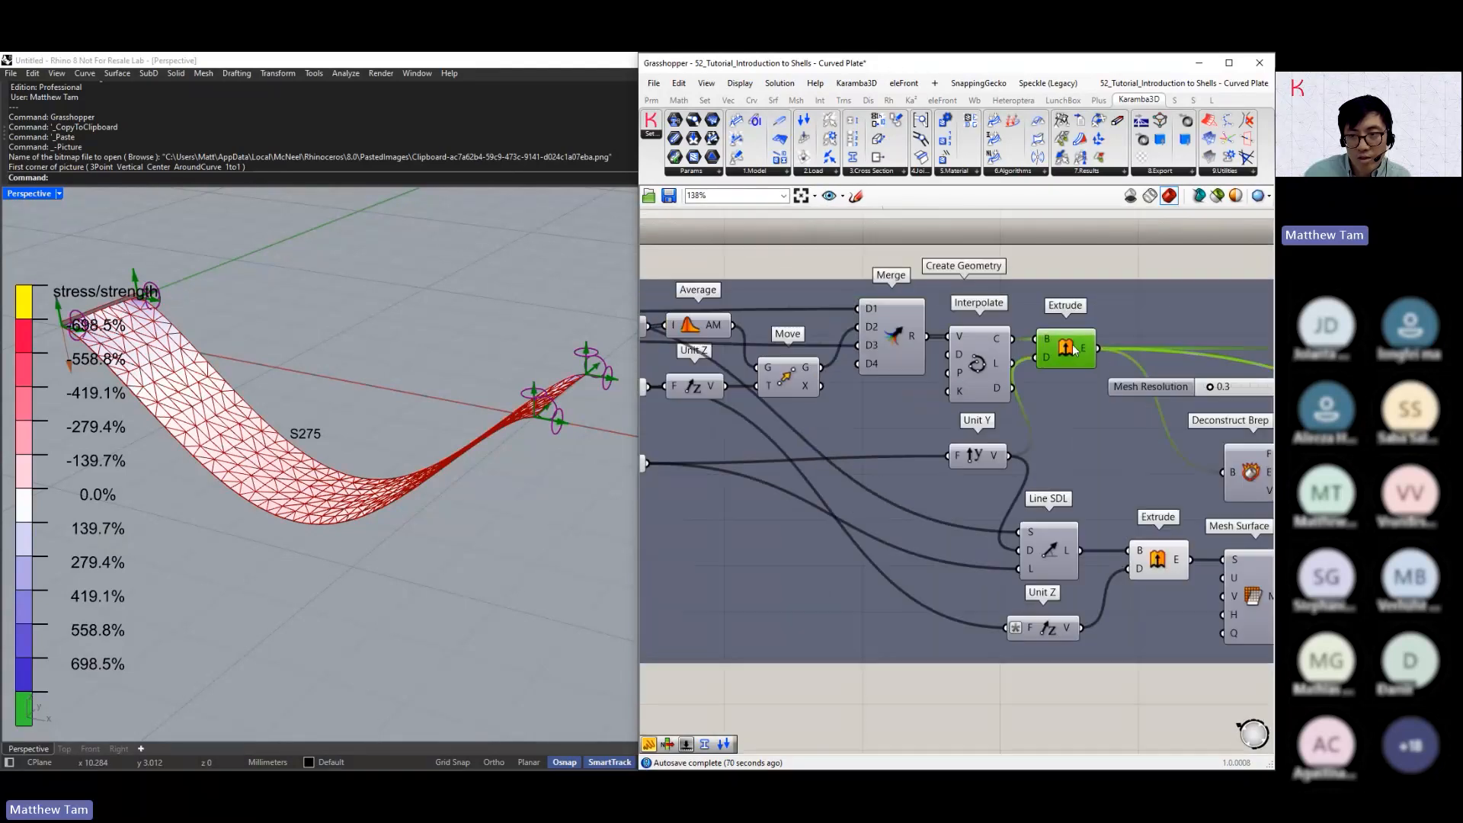
pyautogui.middleClick(1072, 344)
pyautogui.moveTo(1196, 279); pyautogui.dragTo(919, 290, button='right')
pyautogui.click(1073, 382)
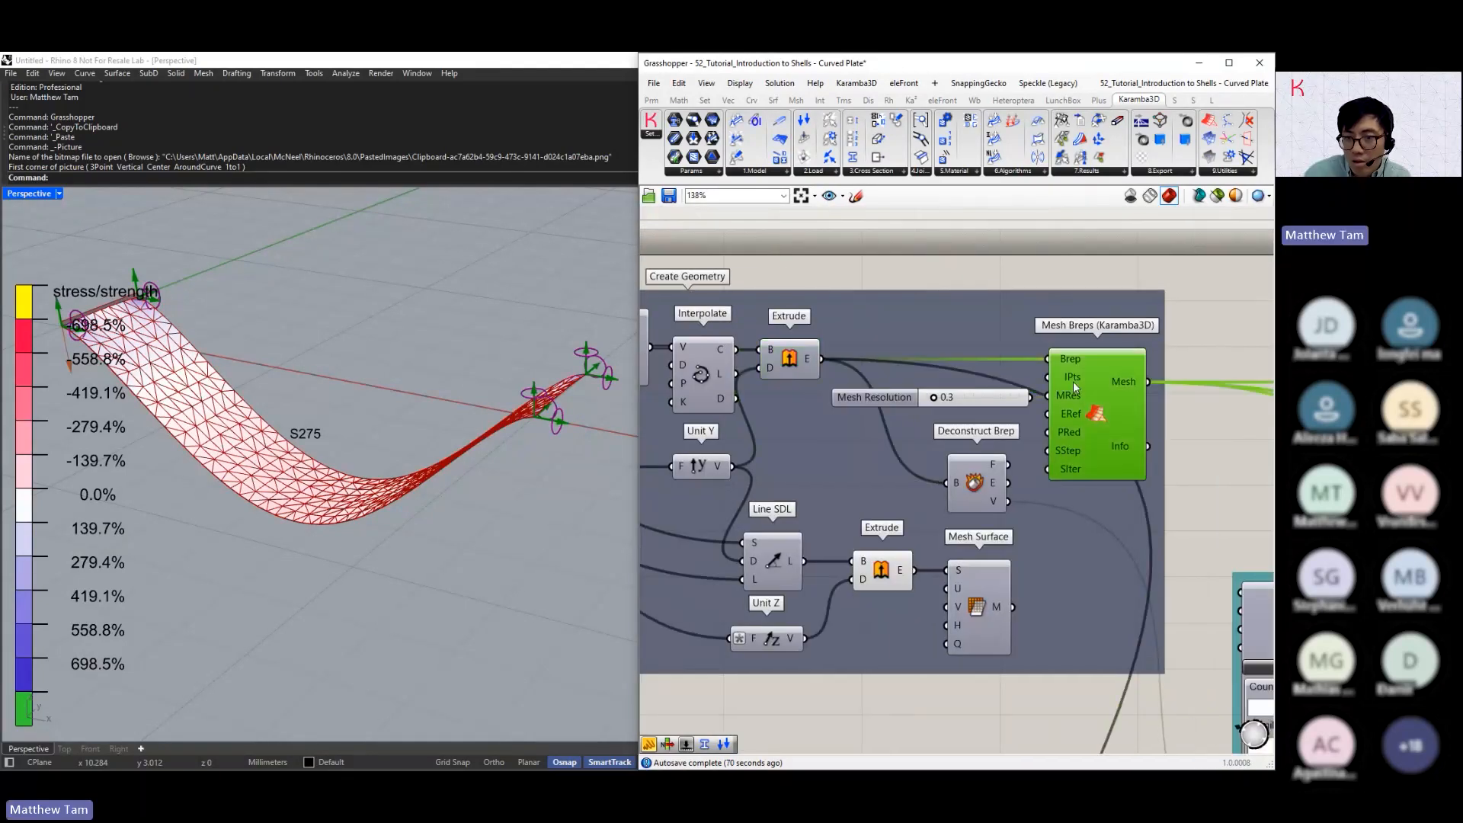
pyautogui.middleClick(792, 358)
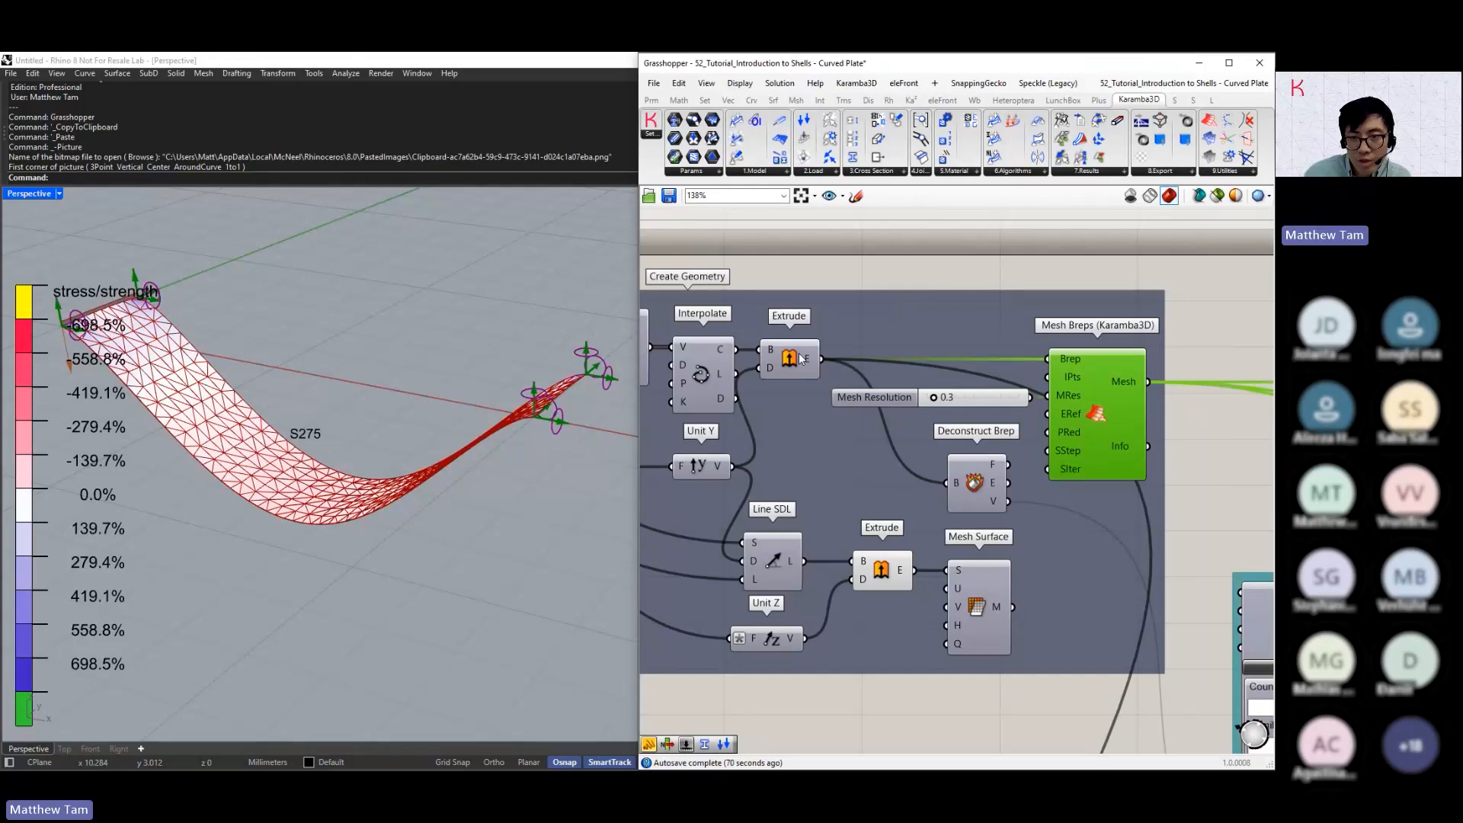
pyautogui.click(800, 358)
pyautogui.middleClick(808, 352)
pyautogui.click(829, 322)
pyautogui.click(829, 322)
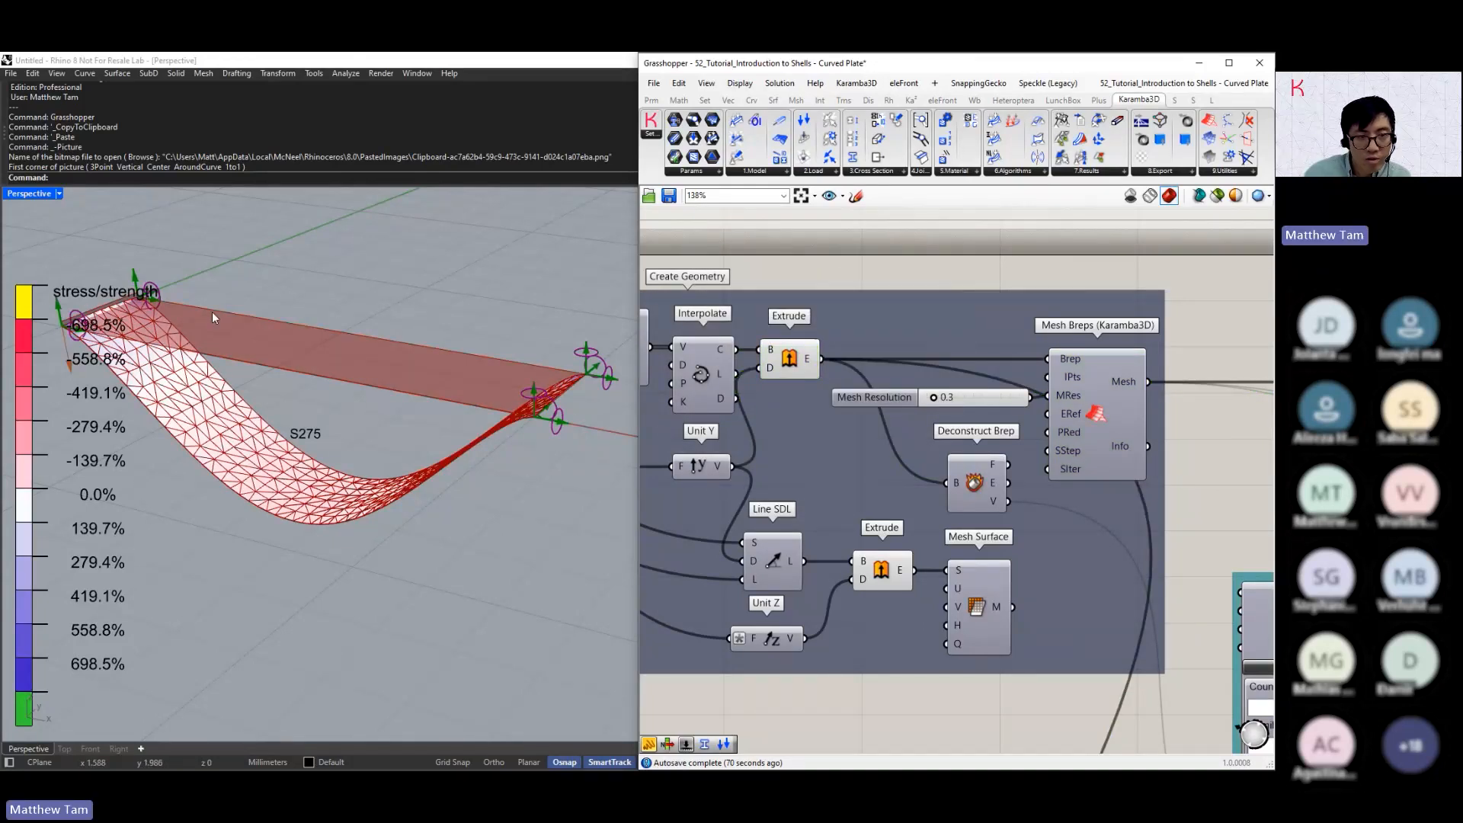
pyautogui.moveTo(838, 382); pyautogui.dragTo(1096, 375, button='right')
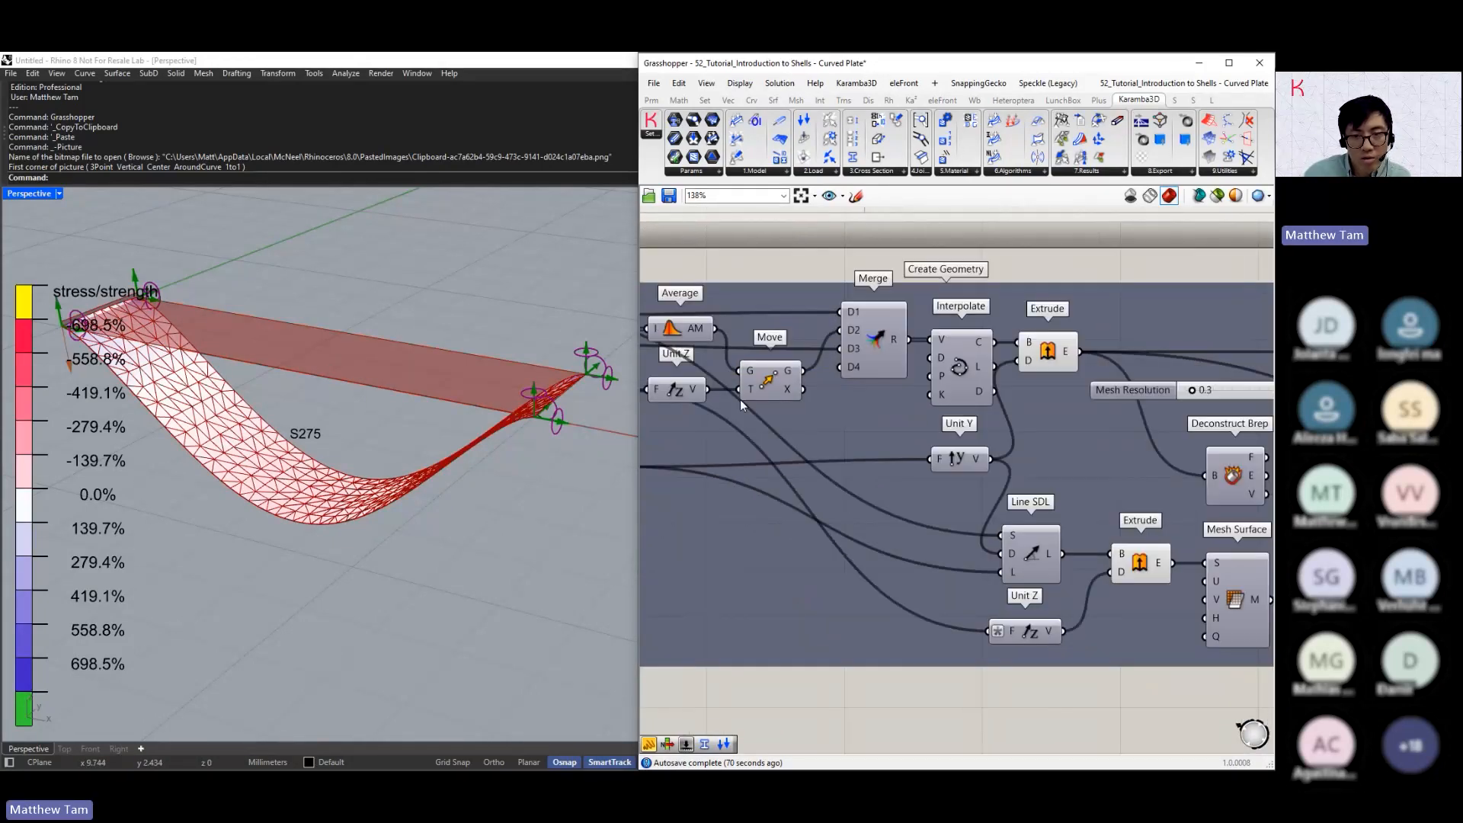
# Try mid-height Factor values of 0.1 and 1.1 for the plate, settle on 0.7, and view the arch from a lower angle
pyautogui.moveTo(739, 399); pyautogui.dragTo(1025, 393, button='right')
pyautogui.scroll(2, 762, 465)
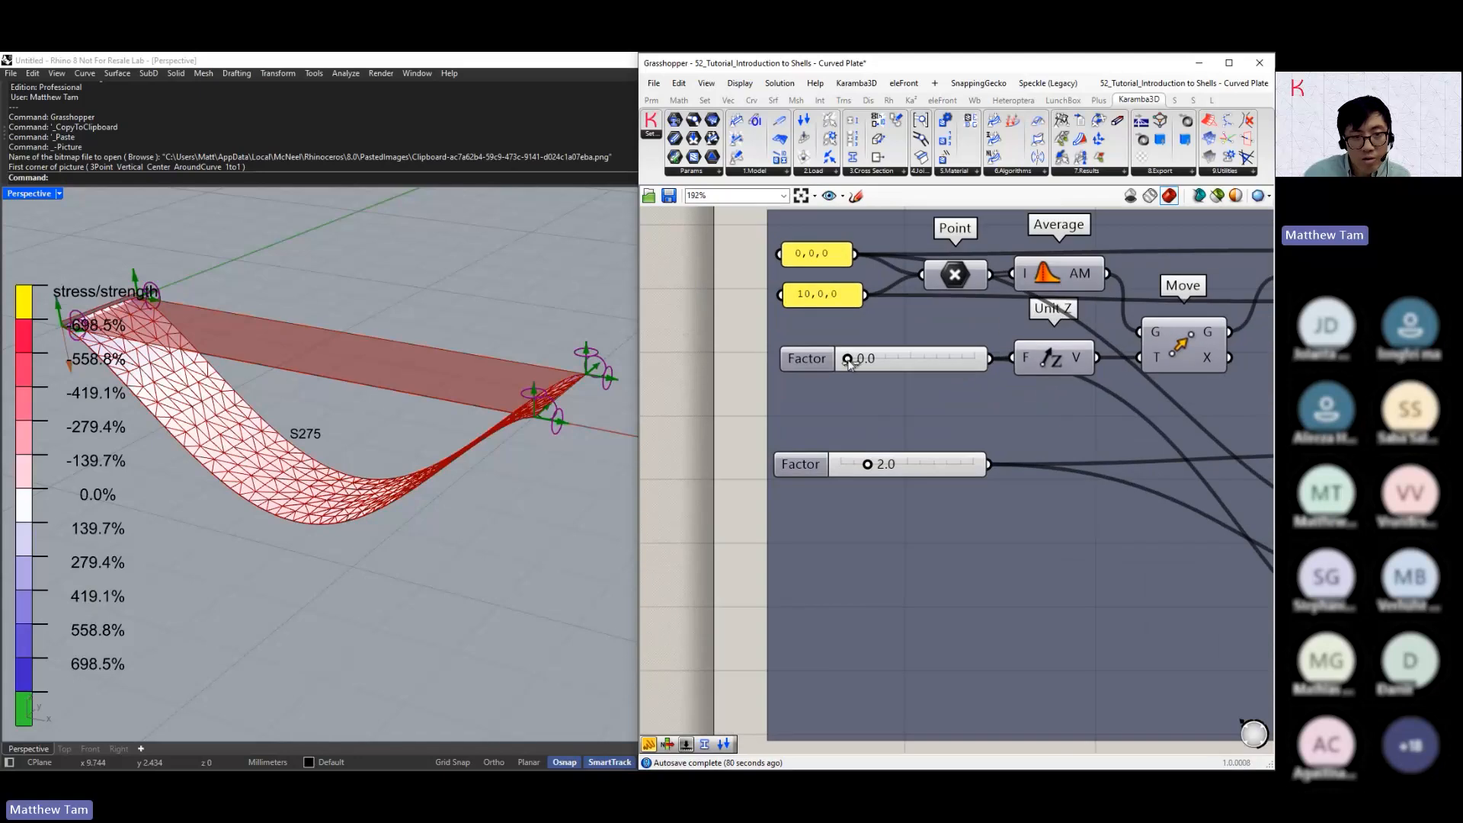
pyautogui.moveTo(848, 359); pyautogui.dragTo(850, 359)
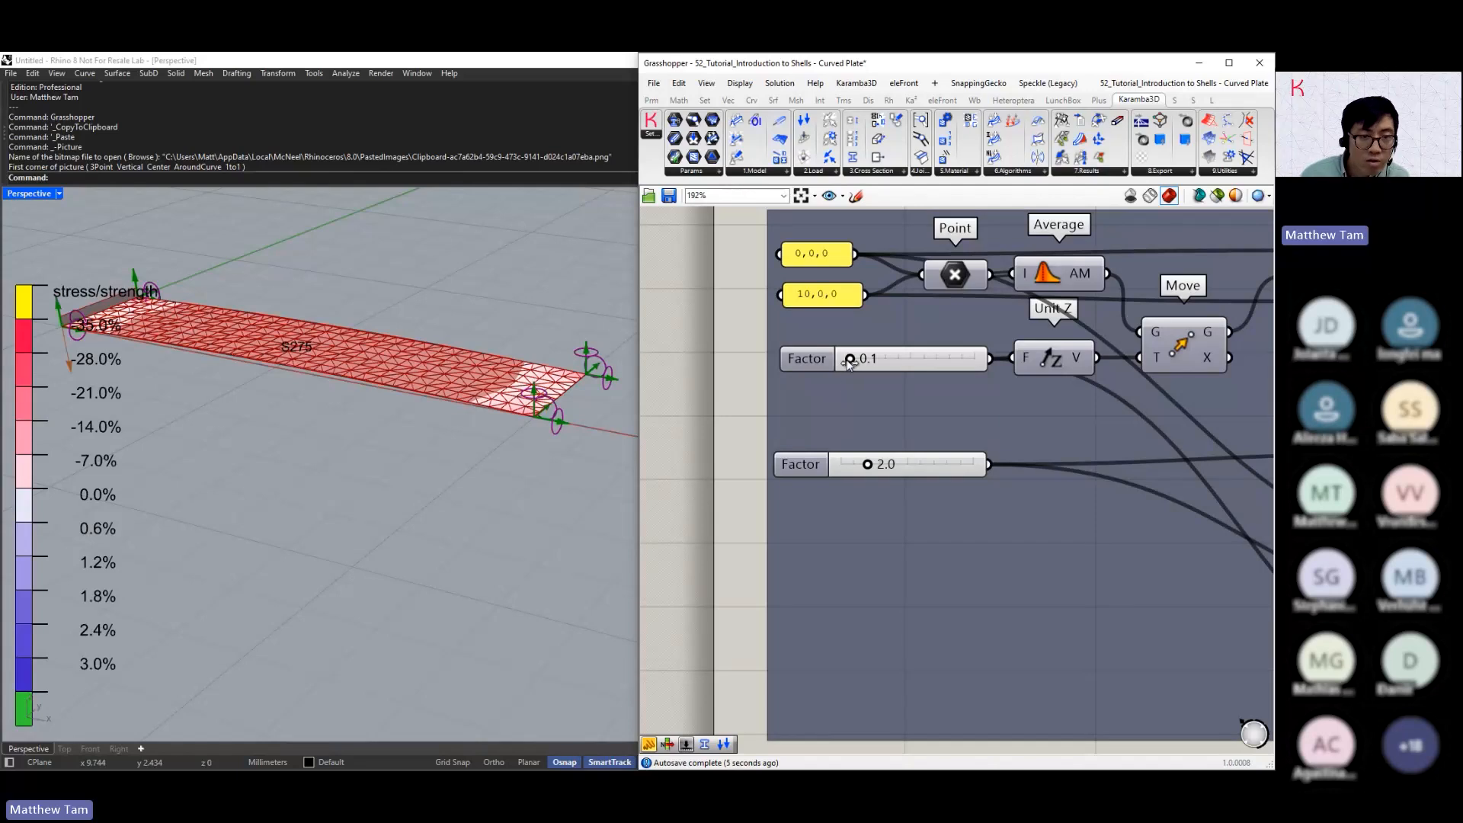
pyautogui.moveTo(849, 360); pyautogui.dragTo(876, 364)
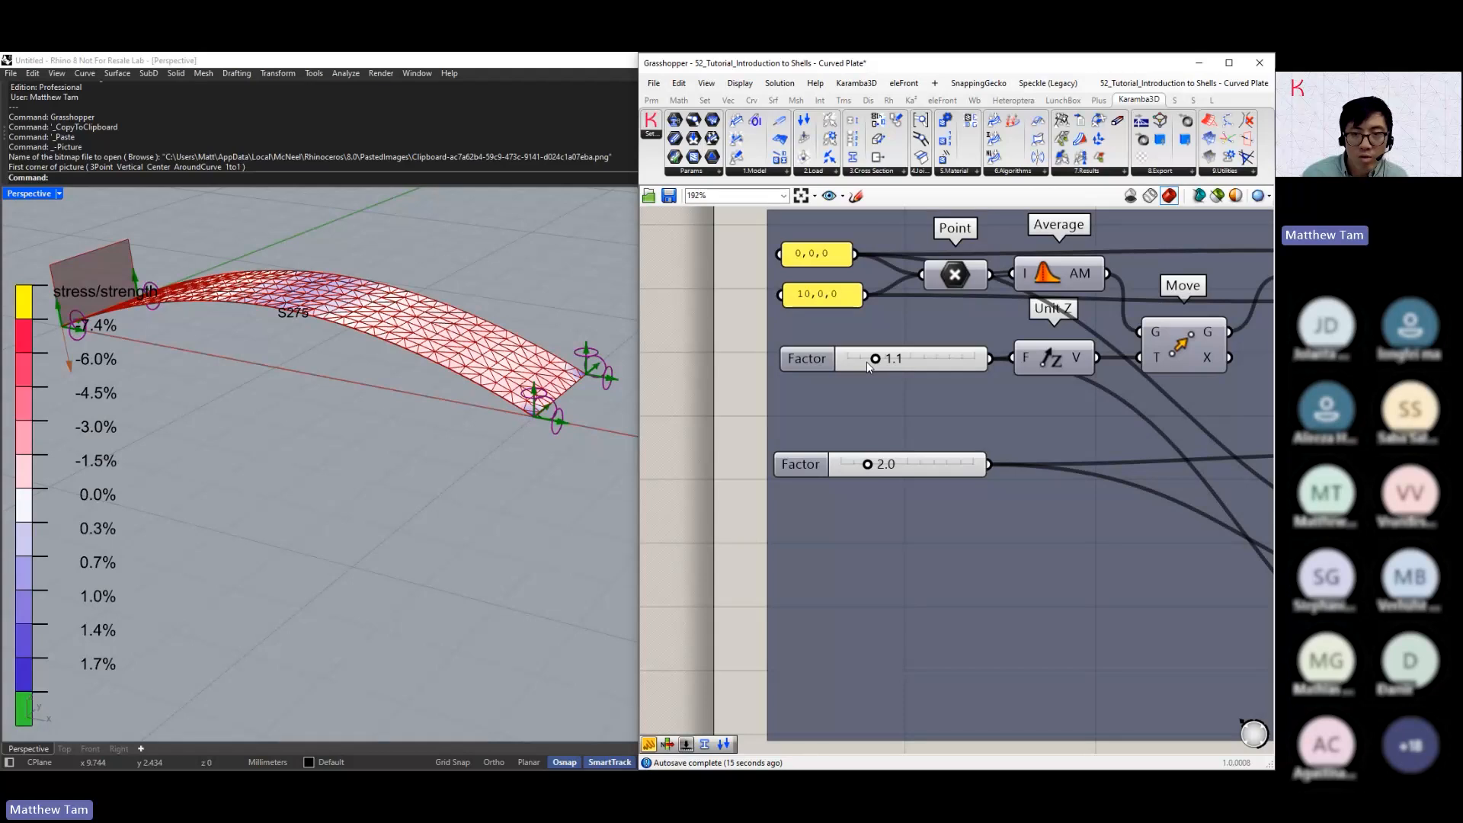
pyautogui.moveTo(866, 361)
pyautogui.mouseDown()
pyautogui.moveTo(917, 379)
pyautogui.moveTo(864, 378)
pyautogui.mouseUp()
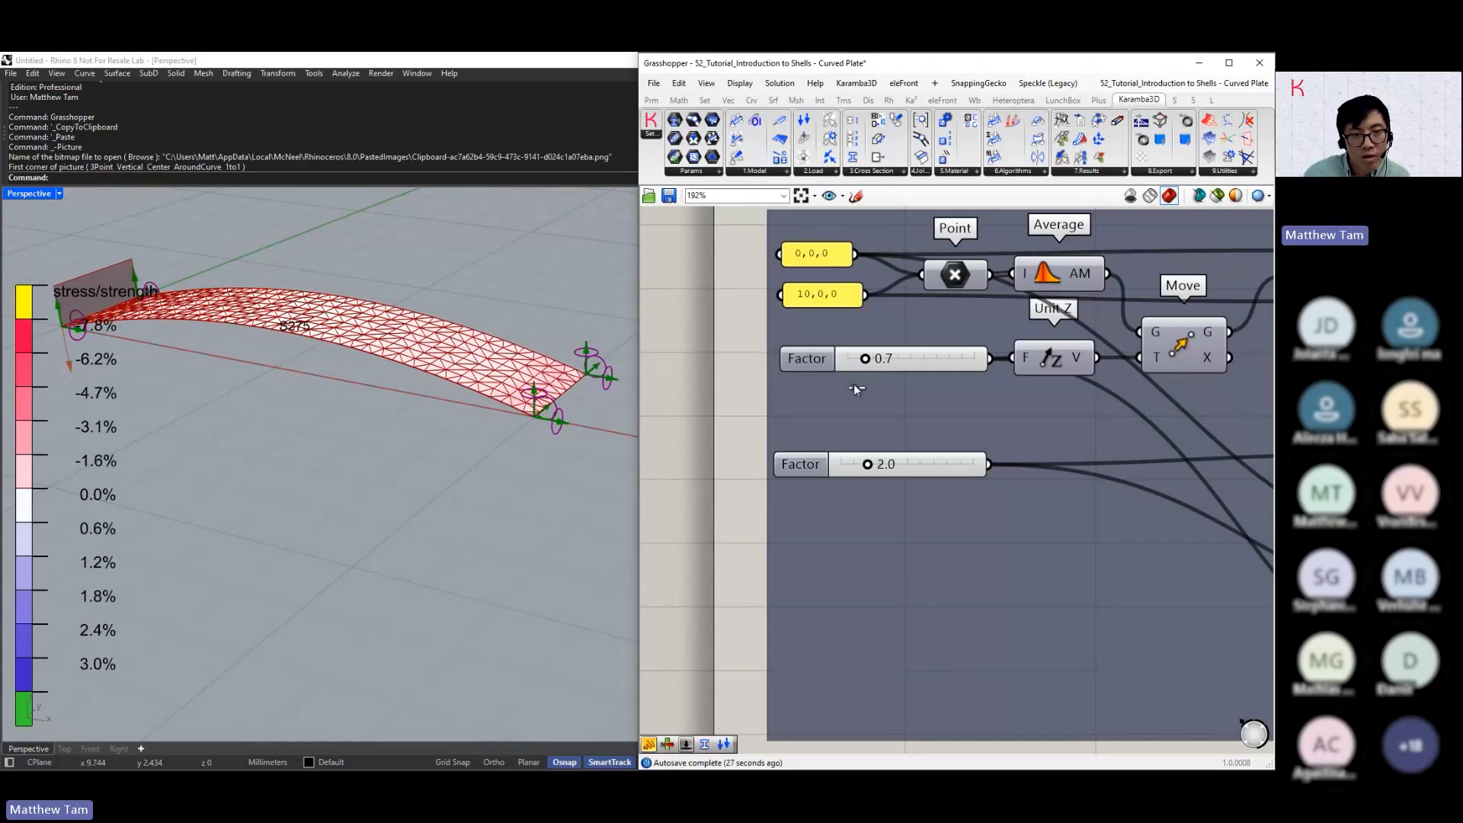
pyautogui.moveTo(416, 373); pyautogui.dragTo(501, 338, button='right')
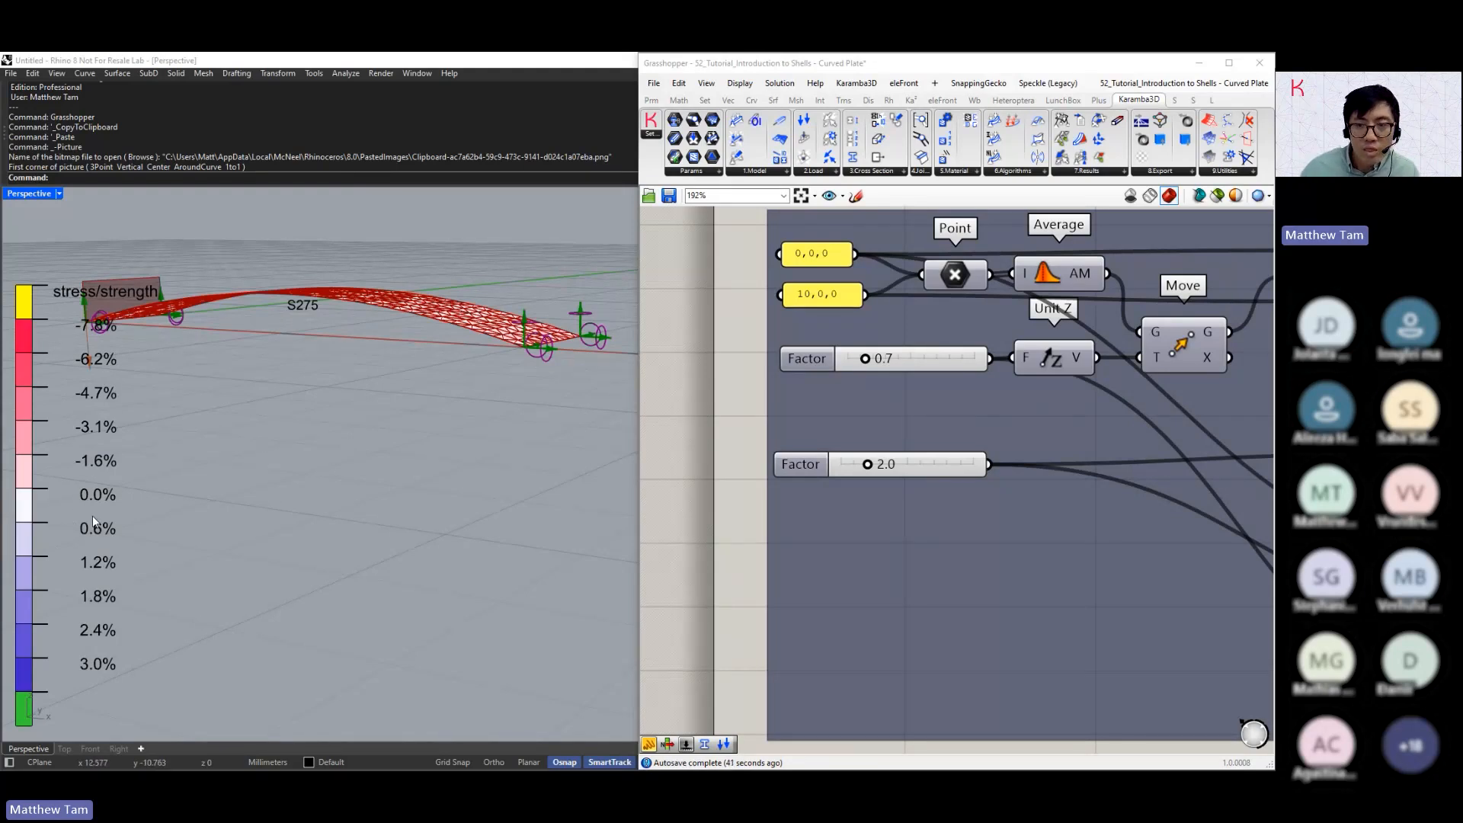
# Set the Load Case Combination in the Model View's result selection to Roof
pyautogui.scroll(-5, 838, 423)
pyautogui.scroll(2, 838, 406)
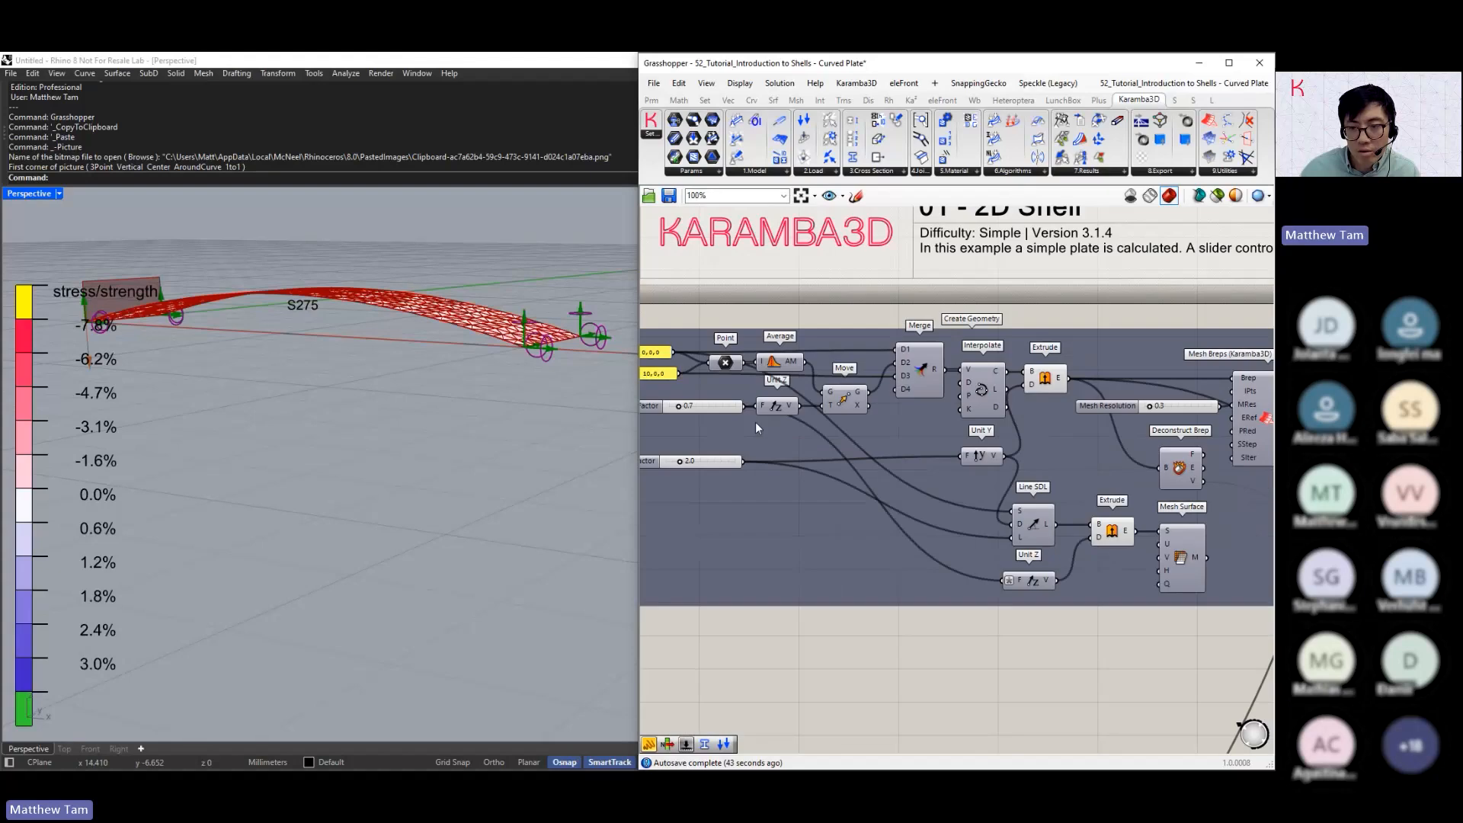
pyautogui.scroll(-3, 755, 423)
pyautogui.scroll(-3, 803, 411)
pyautogui.moveTo(1181, 736); pyautogui.dragTo(982, 526, button='right')
pyautogui.scroll(-1, 865, 582)
pyautogui.scroll(-1, 864, 581)
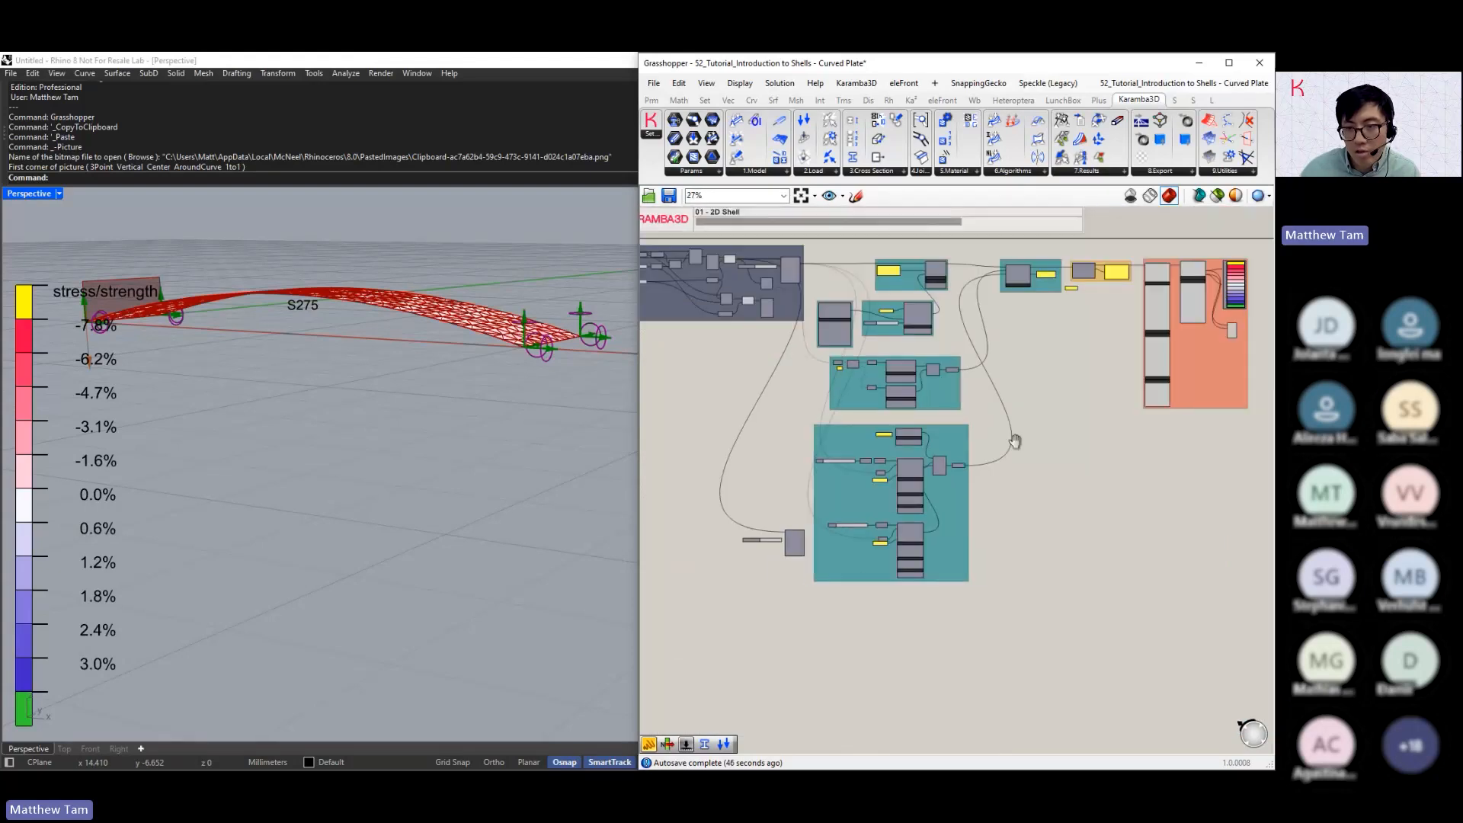
pyautogui.scroll(7, 1181, 374)
pyautogui.click(1042, 494)
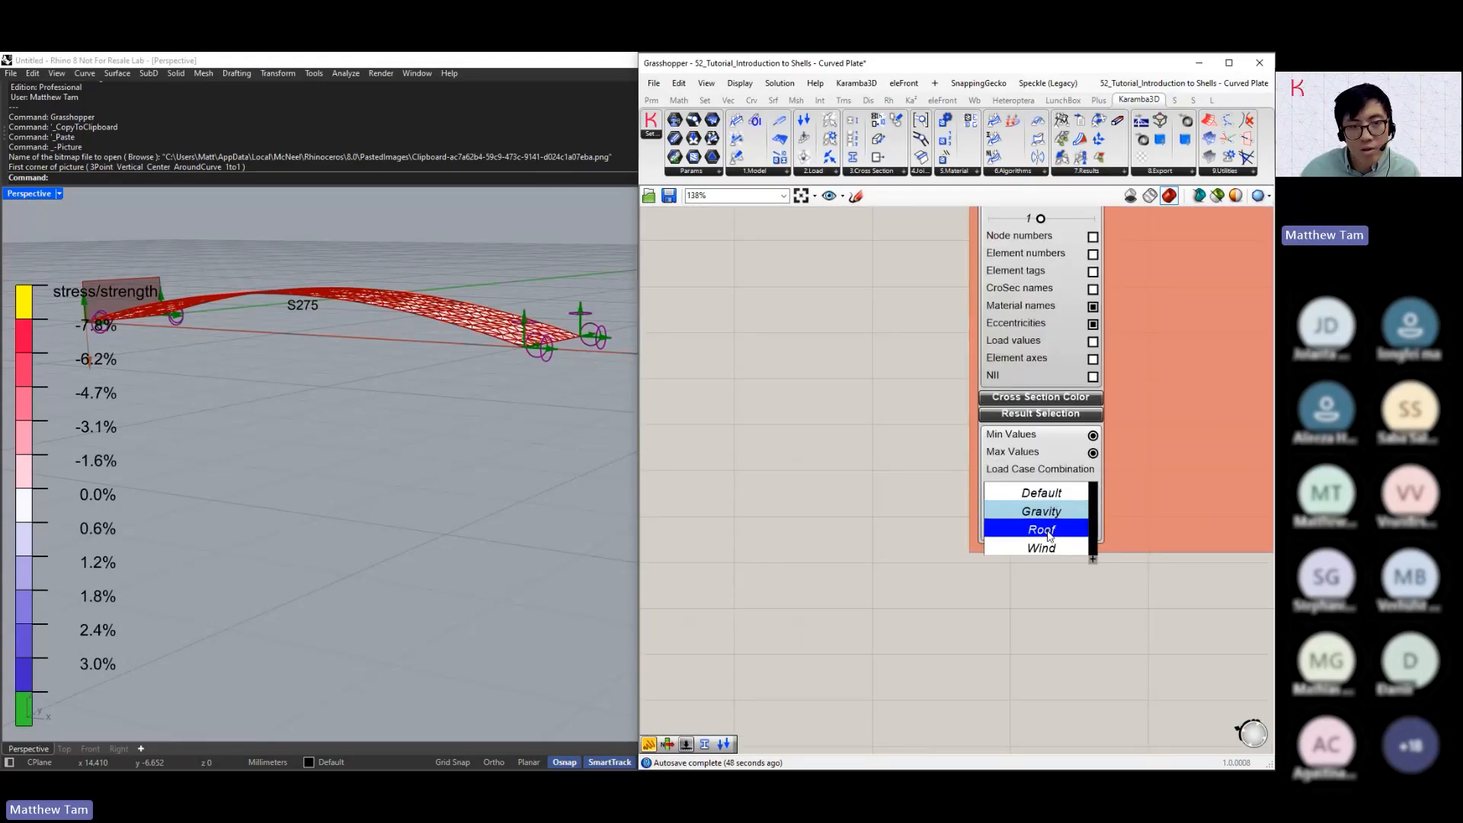
pyautogui.click(1048, 533)
# Switch the Model View's Load Case Combination to Wind and view the arched plate with its wind loads
pyautogui.click(1064, 494)
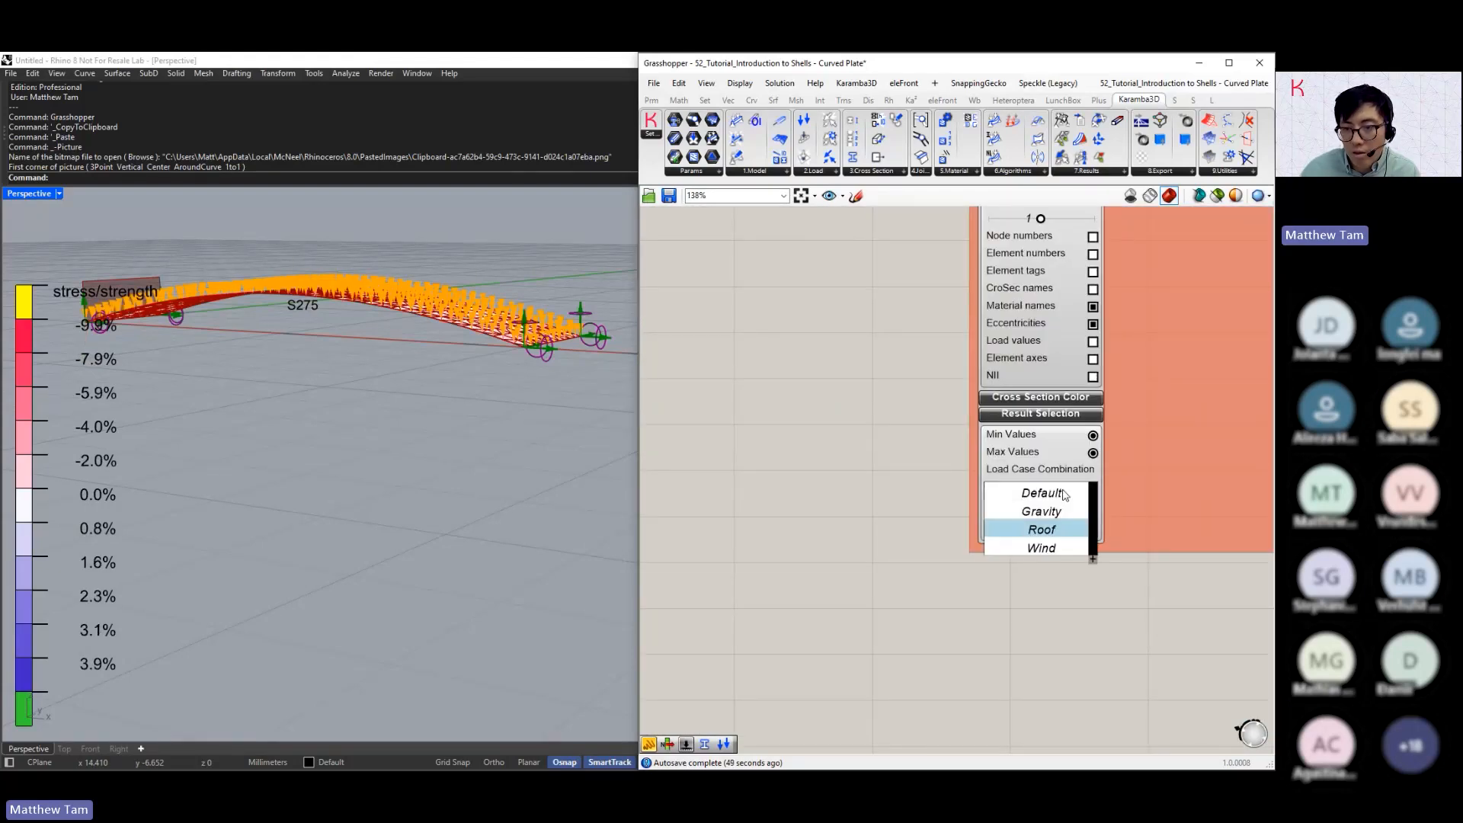
pyautogui.click(1042, 547)
pyautogui.moveTo(328, 377); pyautogui.dragTo(374, 389, button='right')
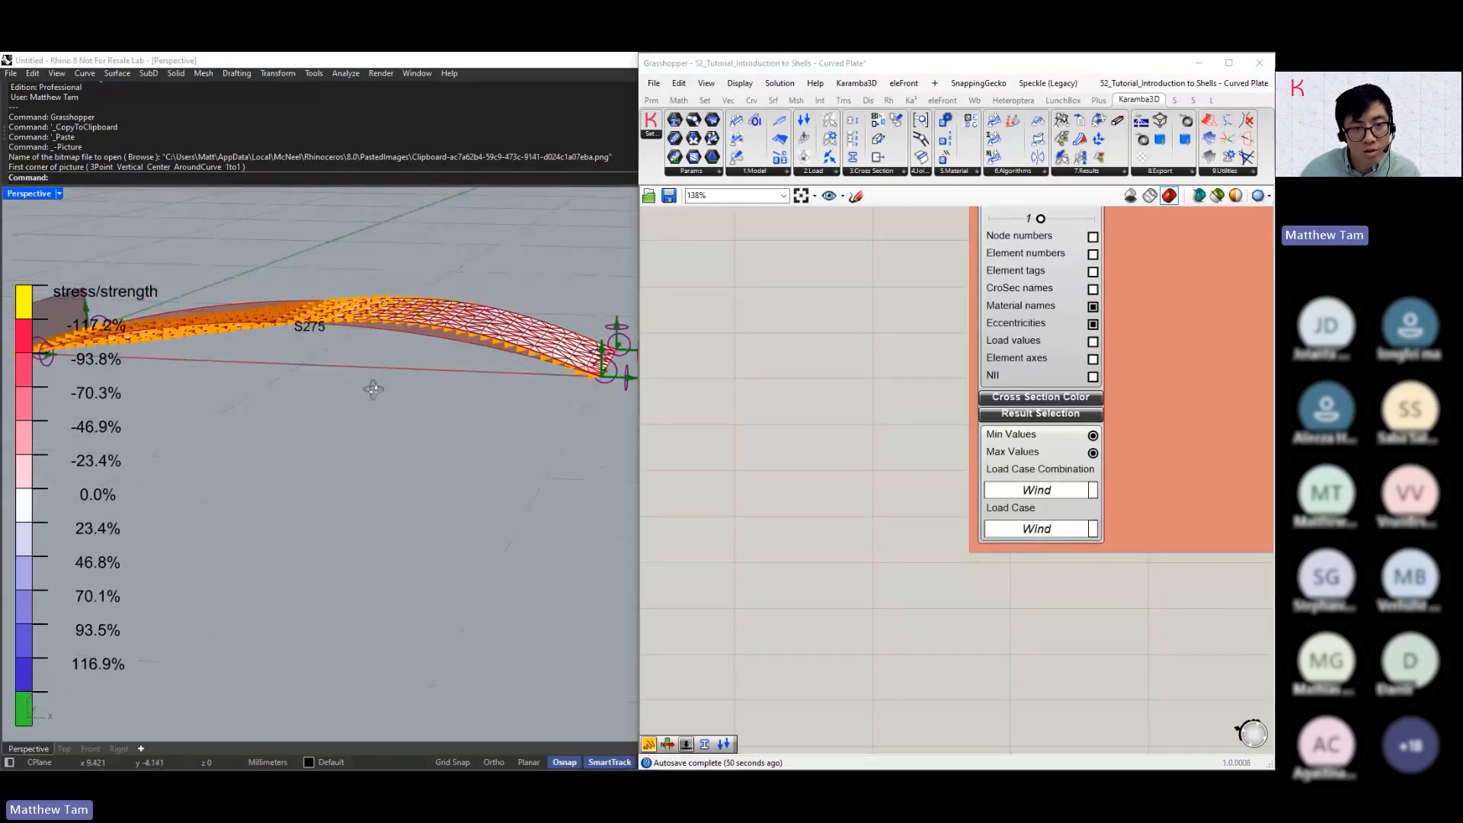
pyautogui.scroll(-6, 861, 440)
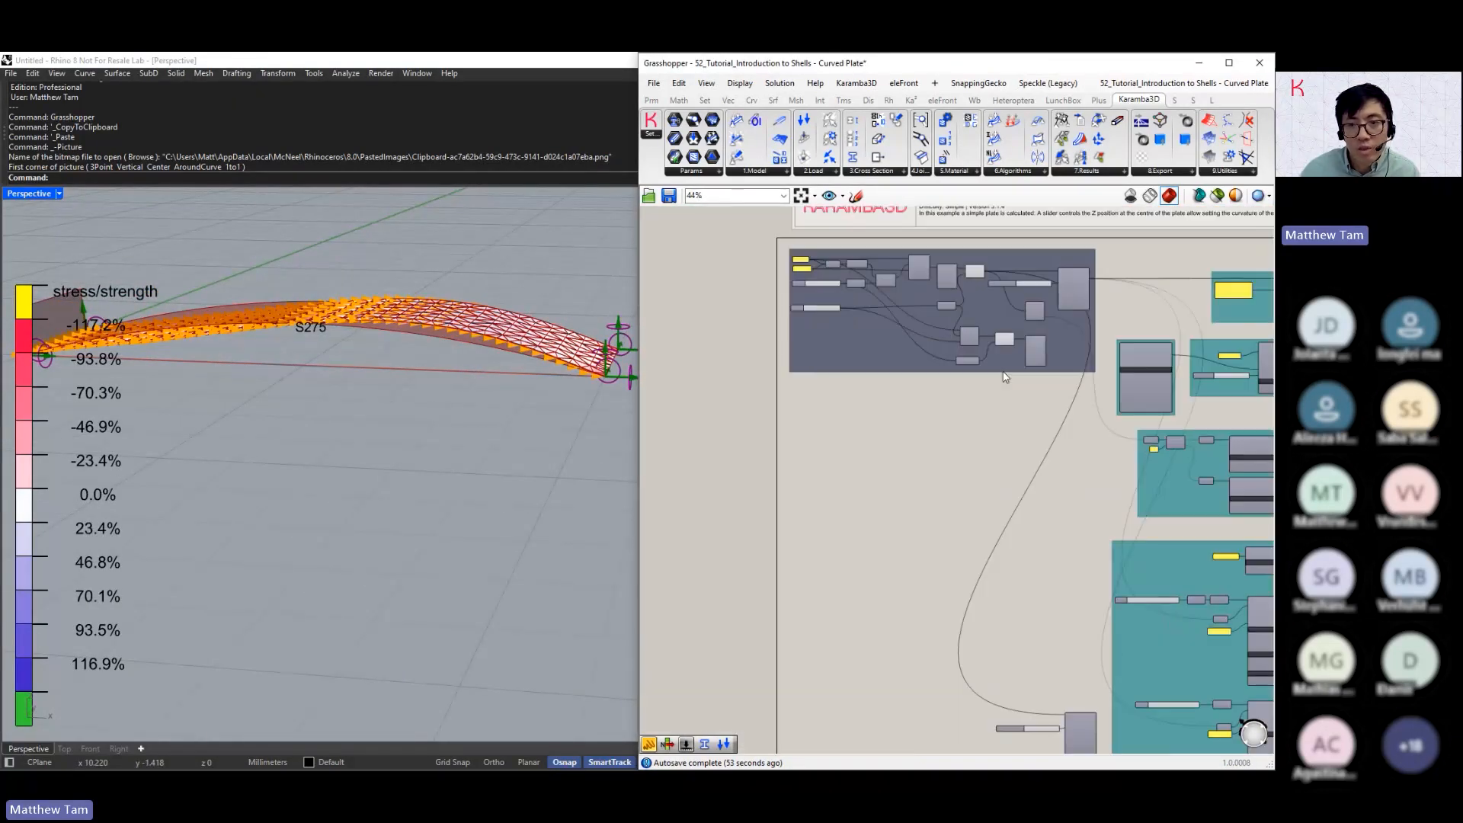
# Inspect the wind-loaded arch, then flatten the plate by setting the Factor that feeds Unit Z to 0.0
pyautogui.scroll(6, 830, 251)
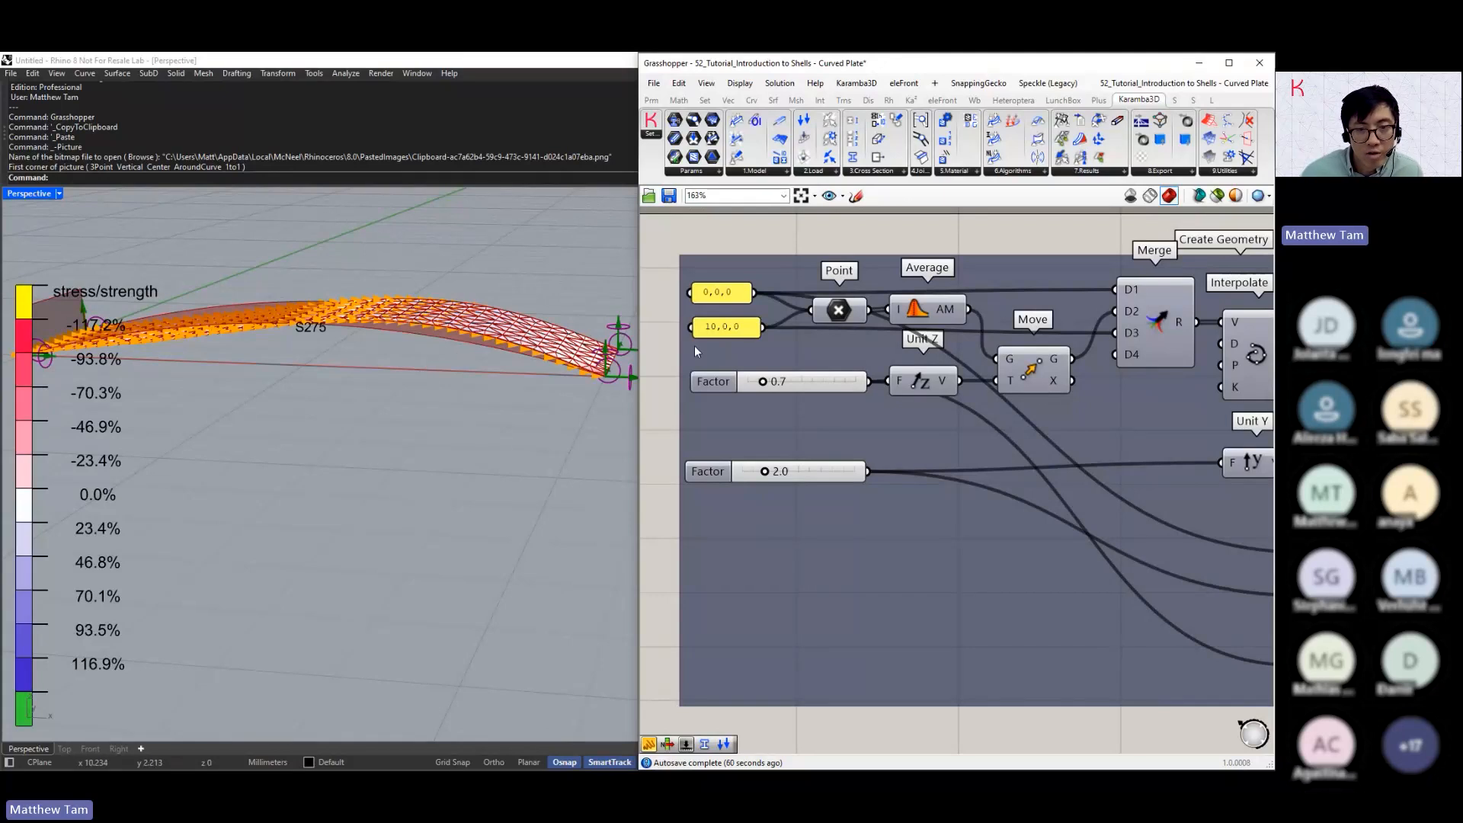
pyautogui.middleClick(362, 341)
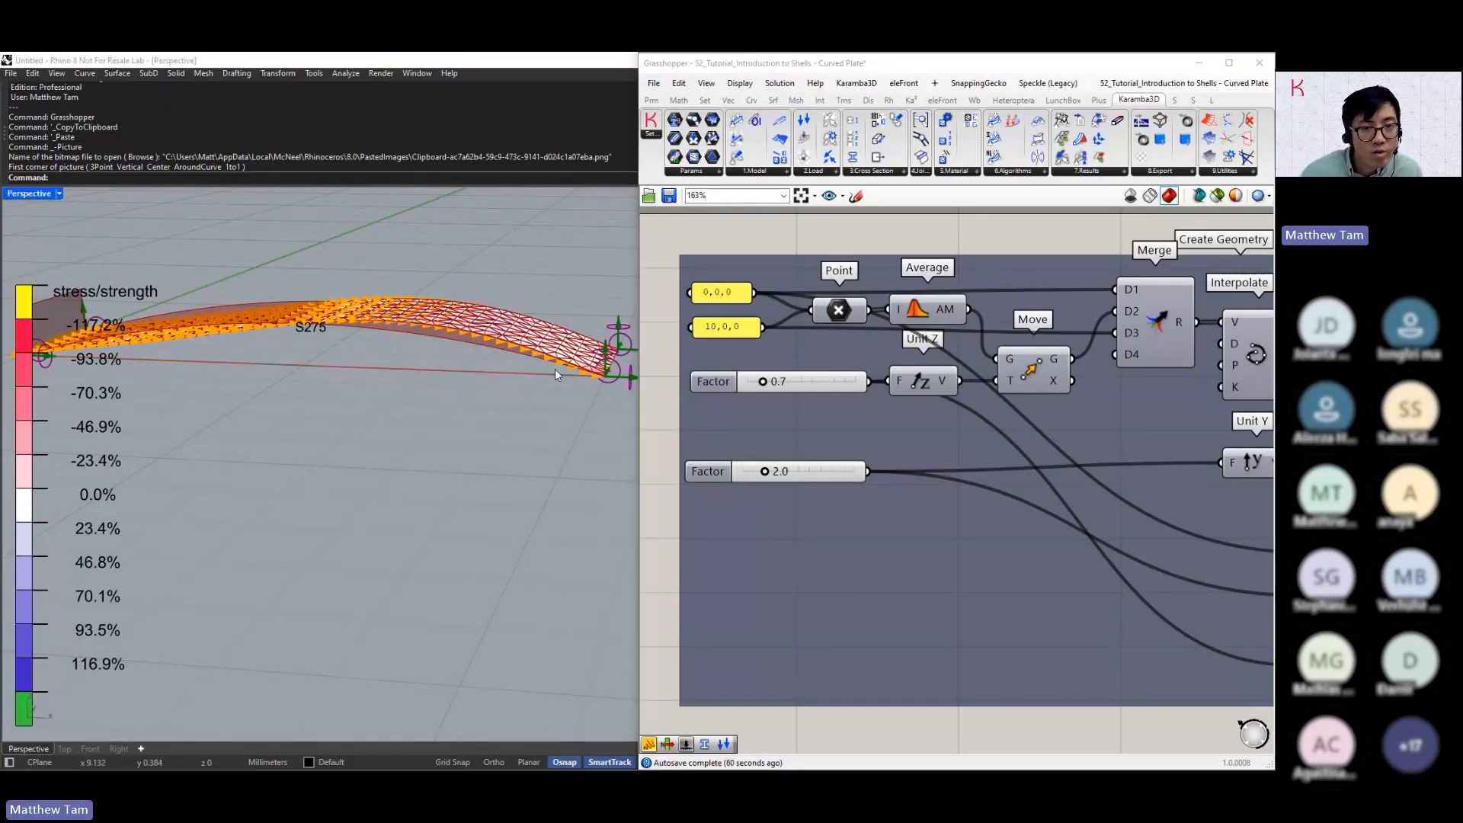
pyautogui.scroll(-4, 554, 371)
pyautogui.scroll(4, 229, 356)
pyautogui.moveTo(231, 359); pyautogui.dragTo(201, 348, button='right')
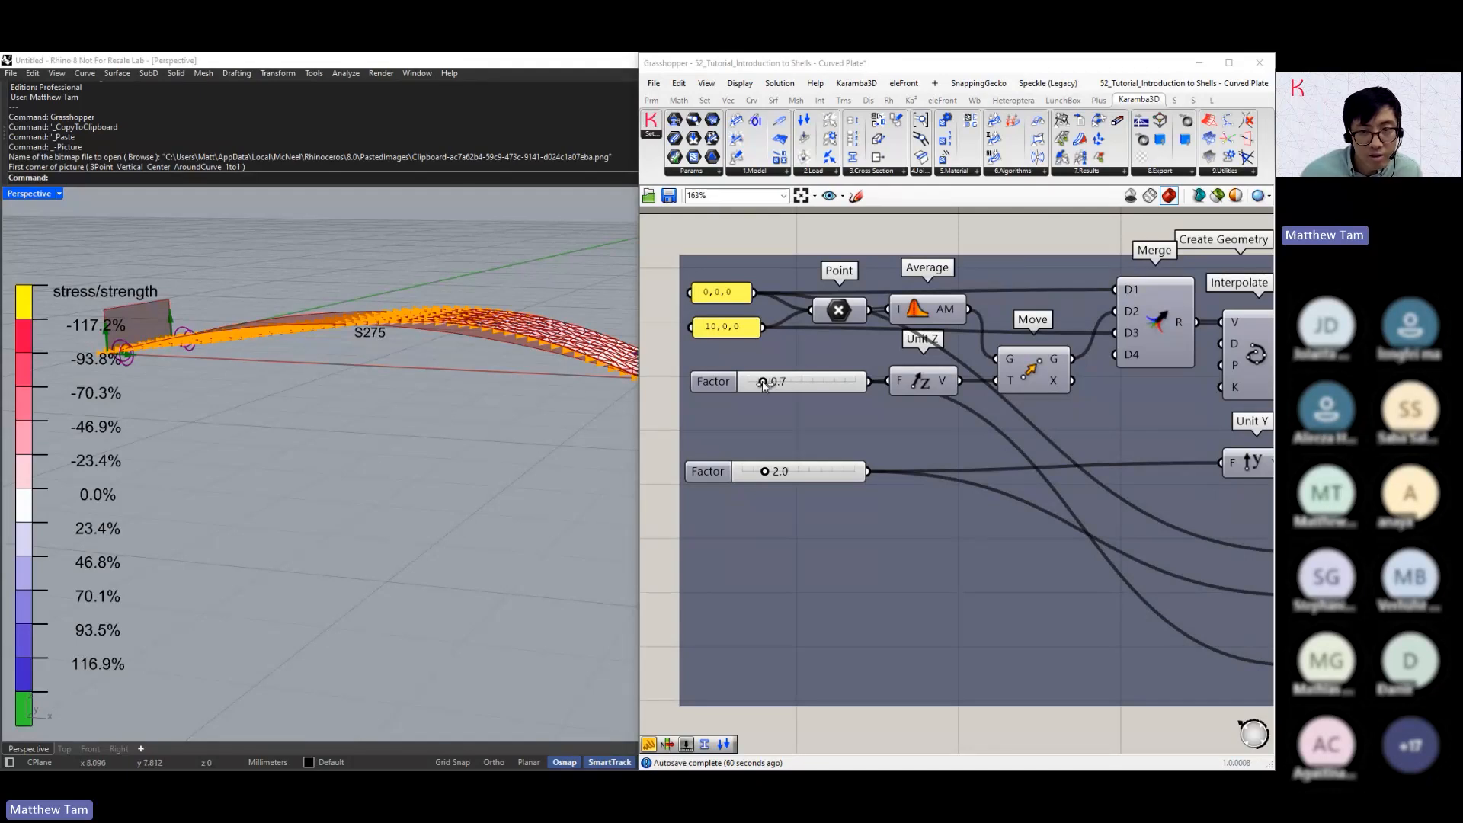
pyautogui.moveTo(762, 382)
pyautogui.mouseDown()
pyautogui.moveTo(786, 389)
pyautogui.moveTo(736, 387)
pyautogui.mouseUp()
# Widen the plate by setting the Factor that feeds Unit Y to 8.5, and view the enlarged surface
pyautogui.scroll(-5, 765, 413)
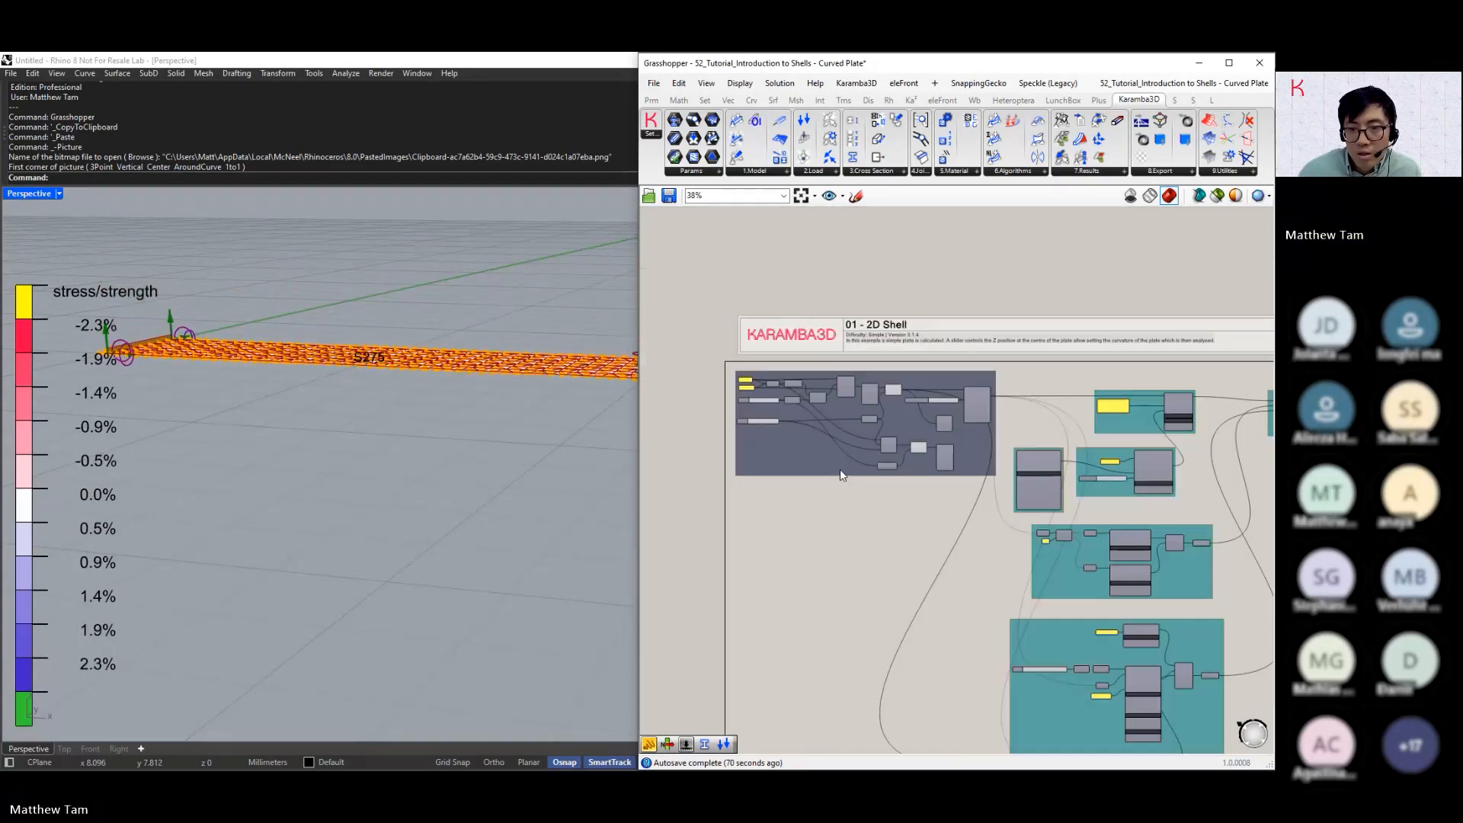
pyautogui.scroll(4, 839, 468)
pyautogui.moveTo(664, 362); pyautogui.dragTo(731, 363)
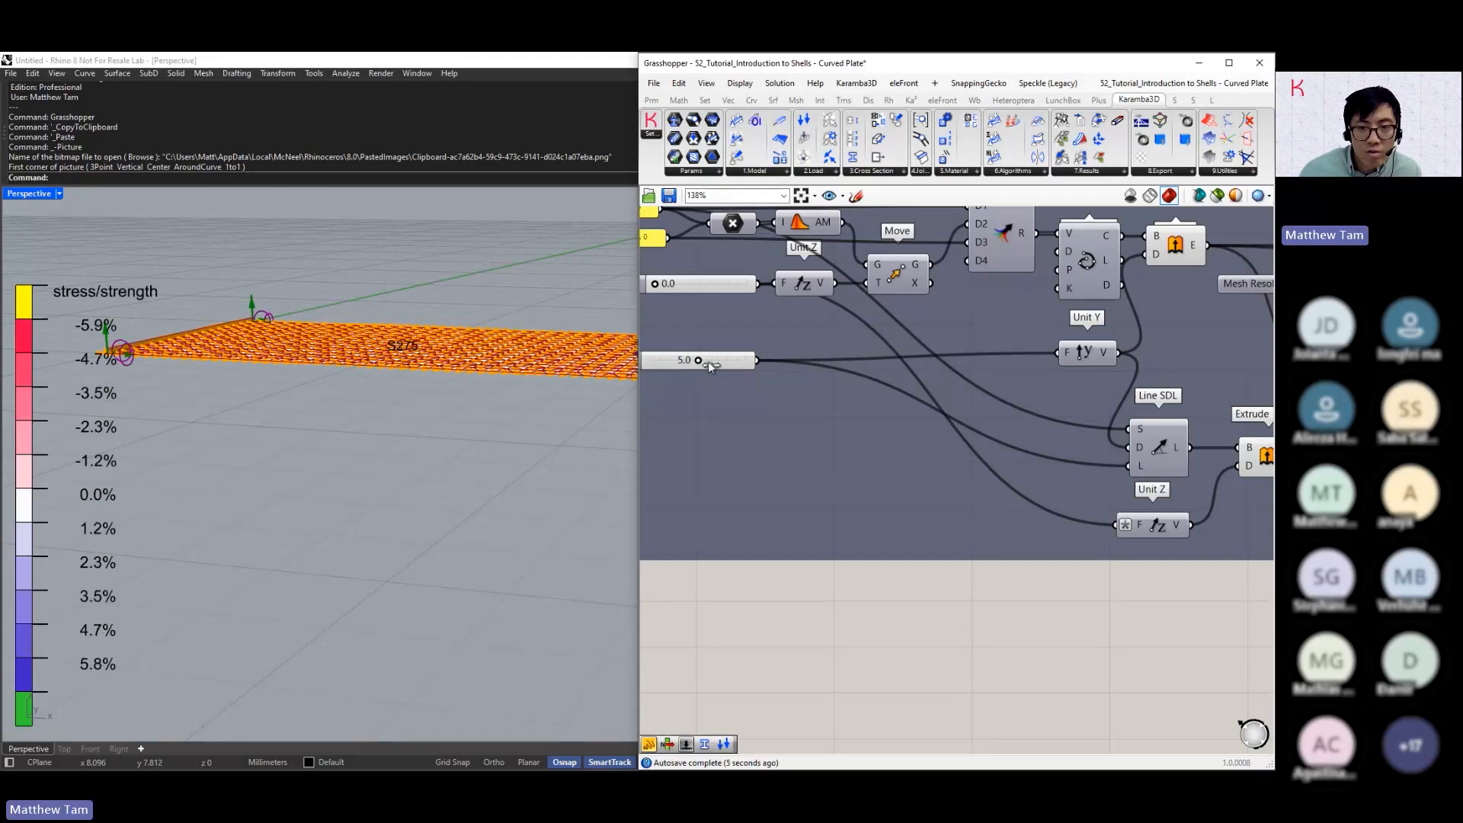
pyautogui.moveTo(238, 367); pyautogui.dragTo(235, 398, button='right')
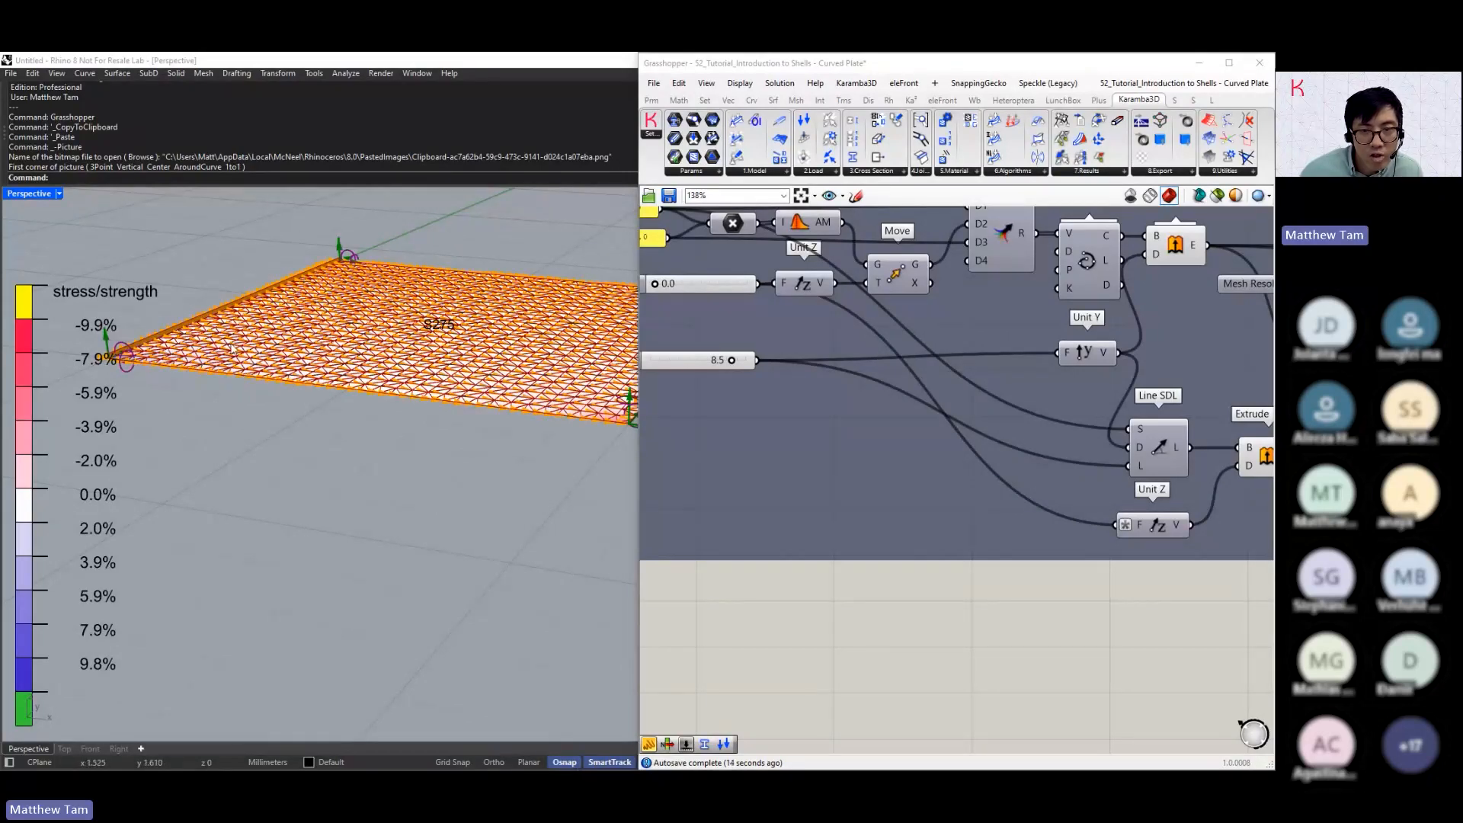
# Set the Model View's Load Case Combination to Gravity and view the deformed wide plate from a low angle
pyautogui.moveTo(759, 378); pyautogui.dragTo(728, 387, button='right')
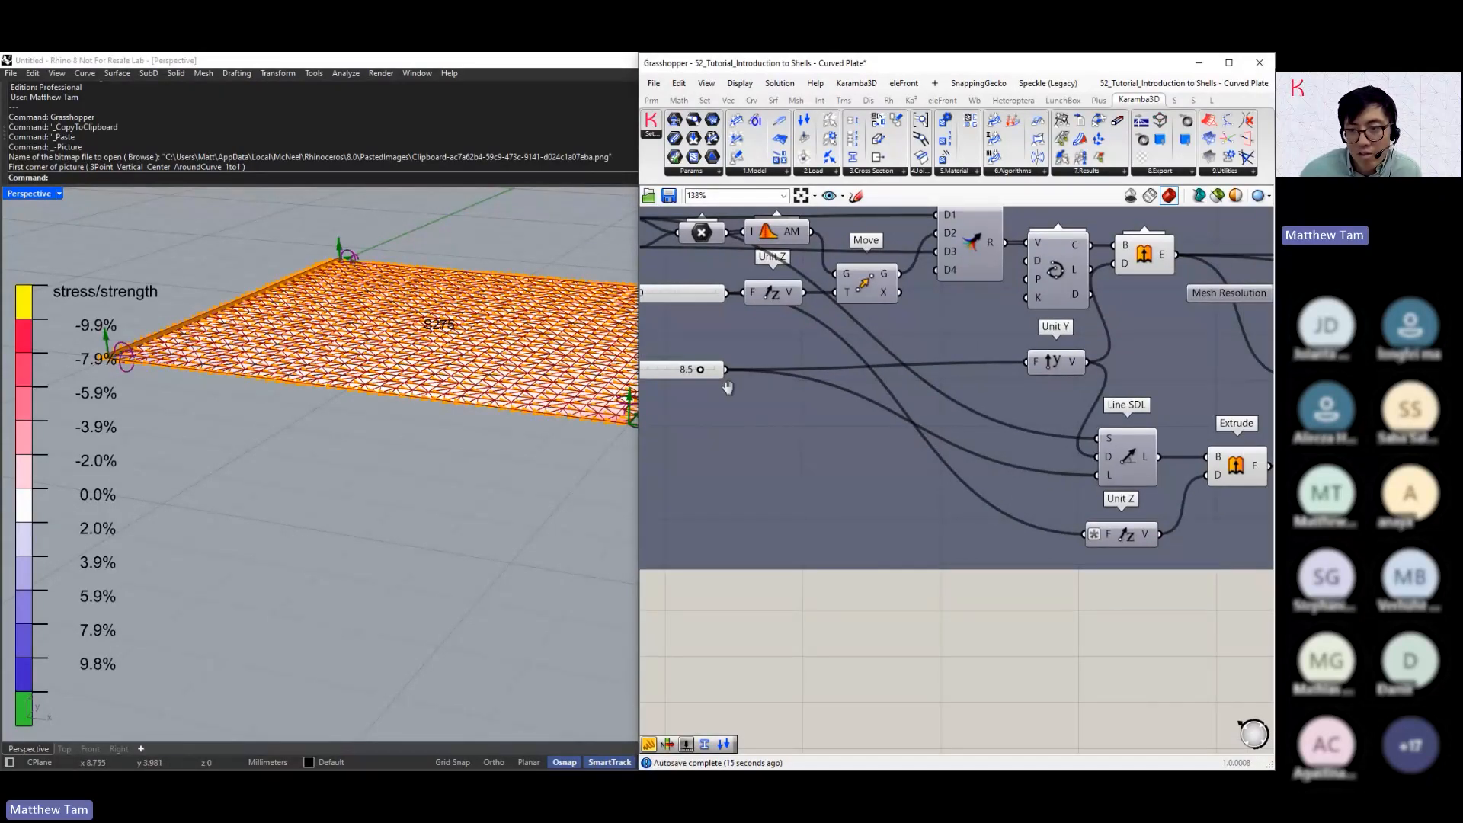
pyautogui.scroll(-5, 728, 388)
pyautogui.moveTo(1189, 434); pyautogui.dragTo(754, 459, button='right')
pyautogui.scroll(5, 1051, 497)
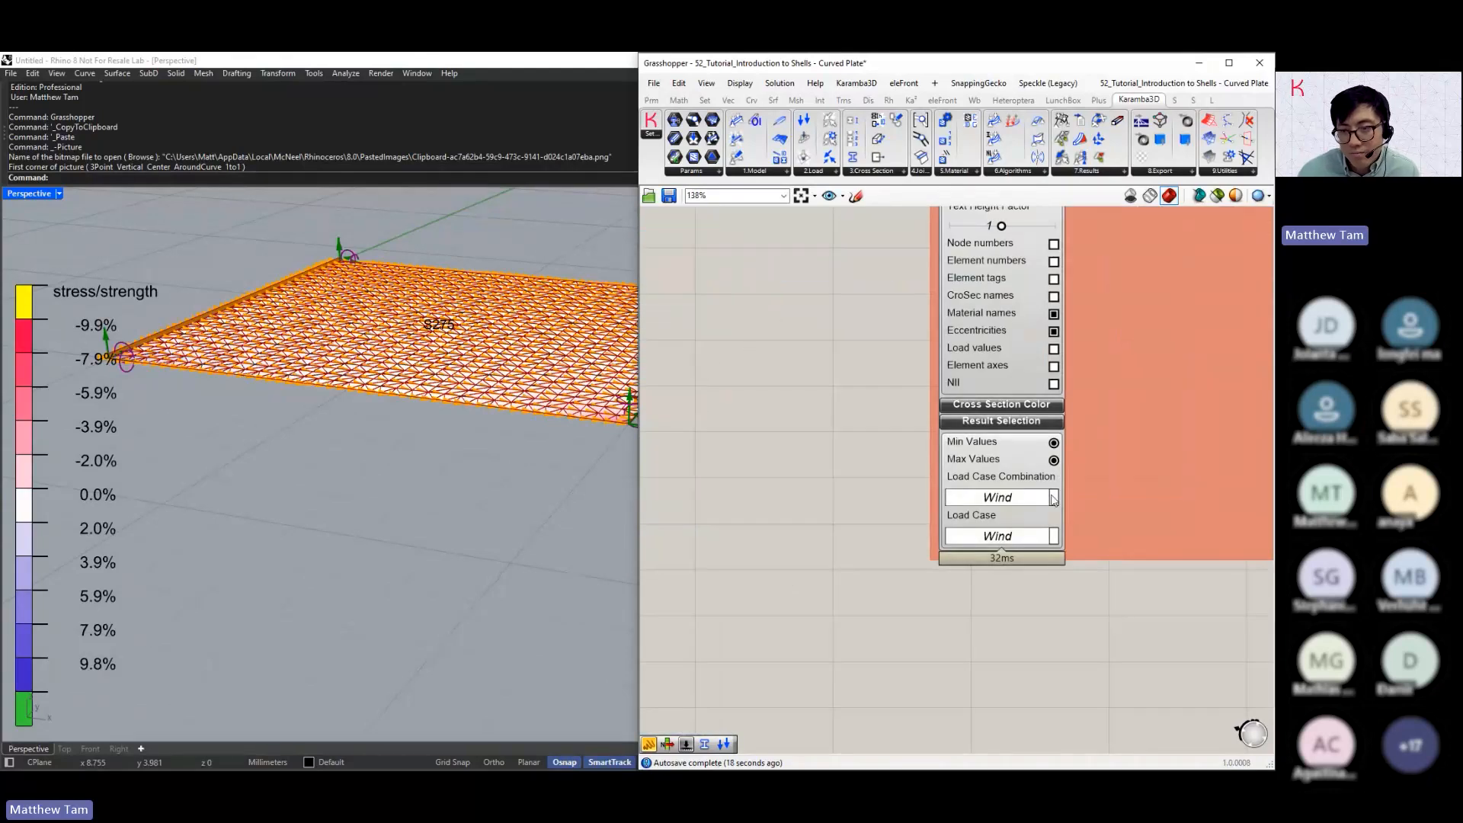
pyautogui.click(1053, 497)
pyautogui.click(996, 515)
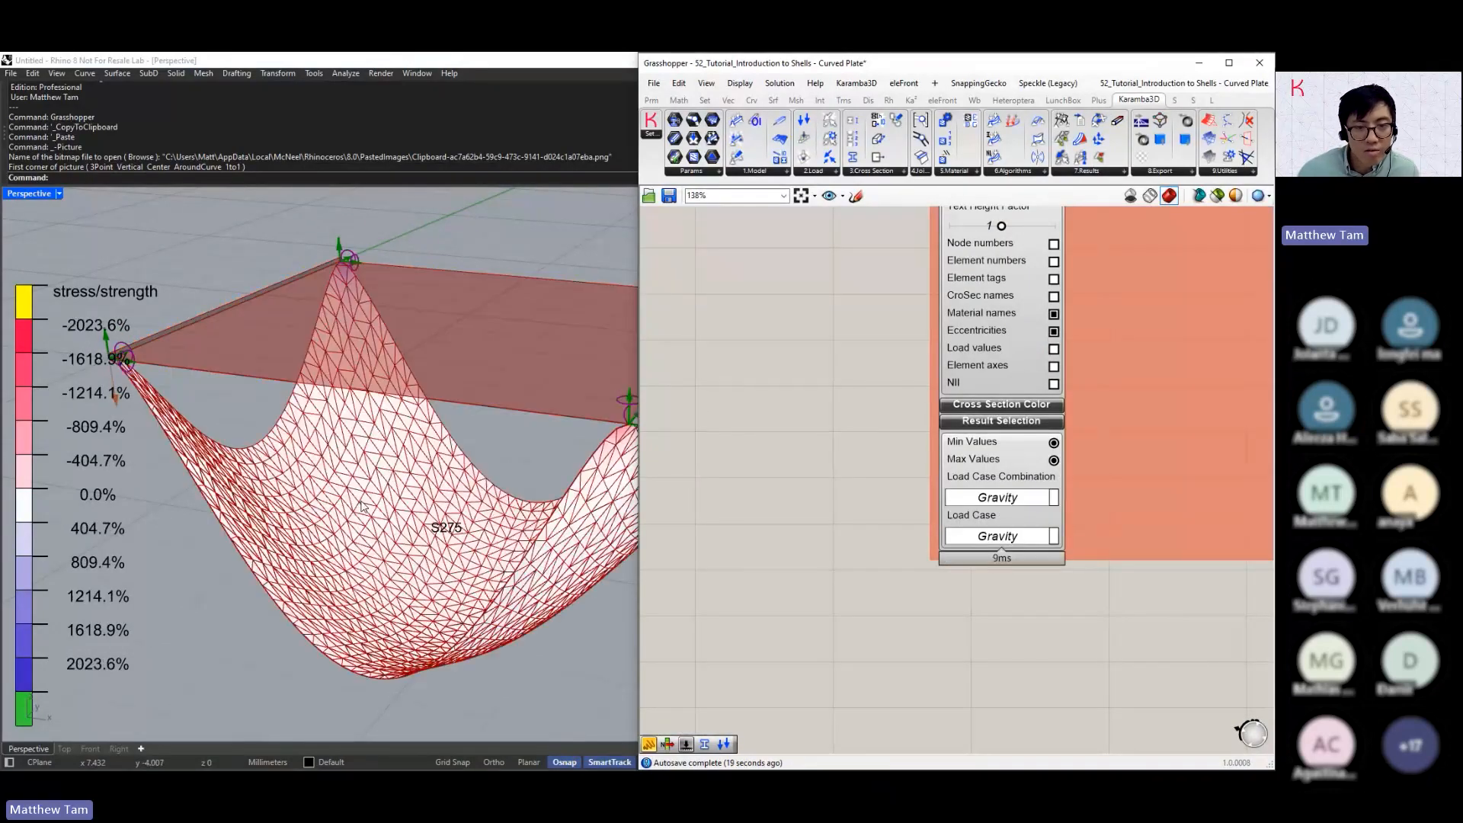
pyautogui.moveTo(363, 506); pyautogui.dragTo(444, 461, button='right')
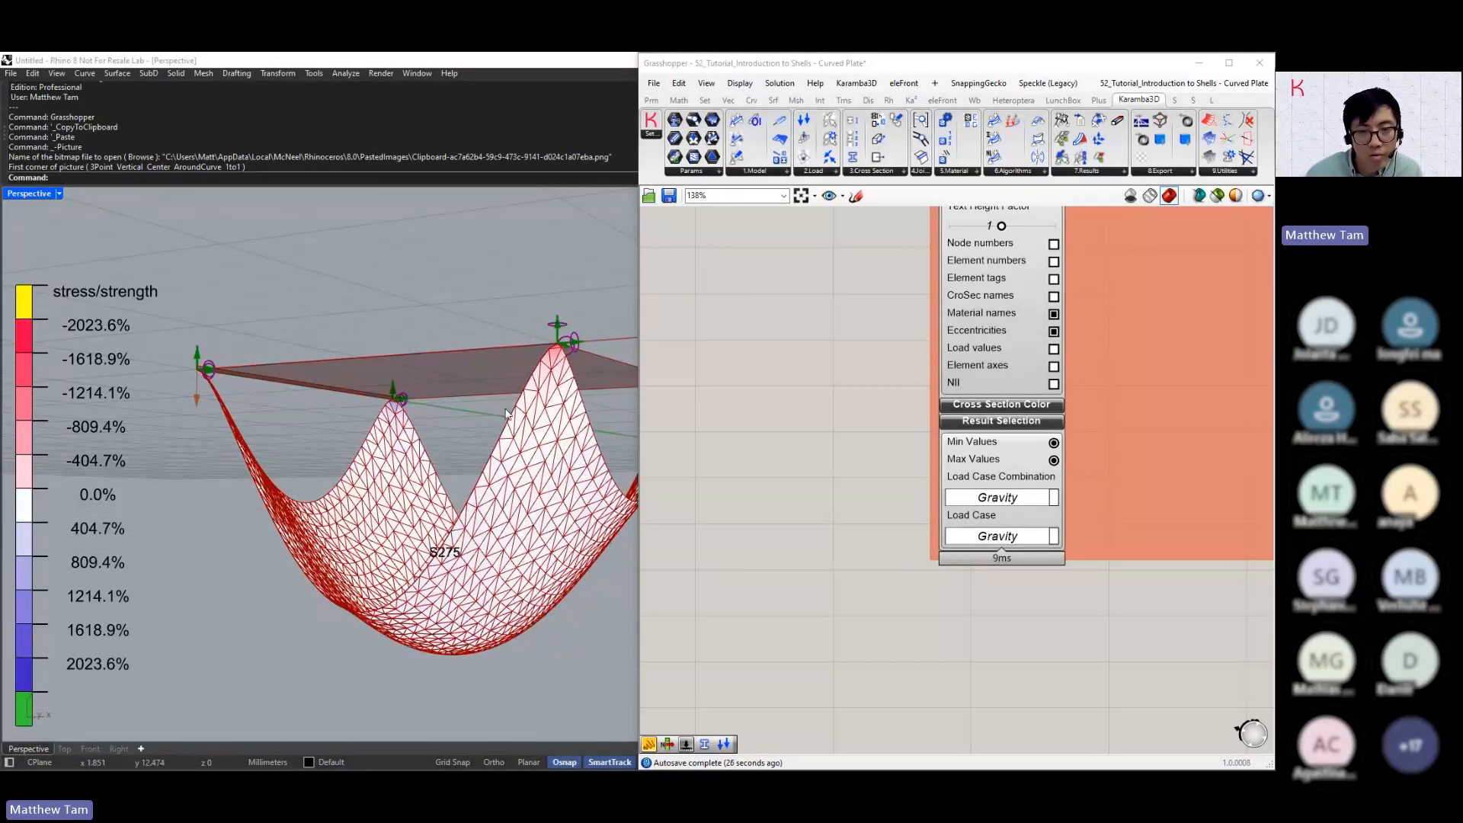
# Release the Rx, Ry and Rz rotations on the lower Support component and view the resulting deformation
pyautogui.click(881, 421)
pyautogui.scroll(-3, 881, 422)
pyautogui.scroll(-2, 834, 523)
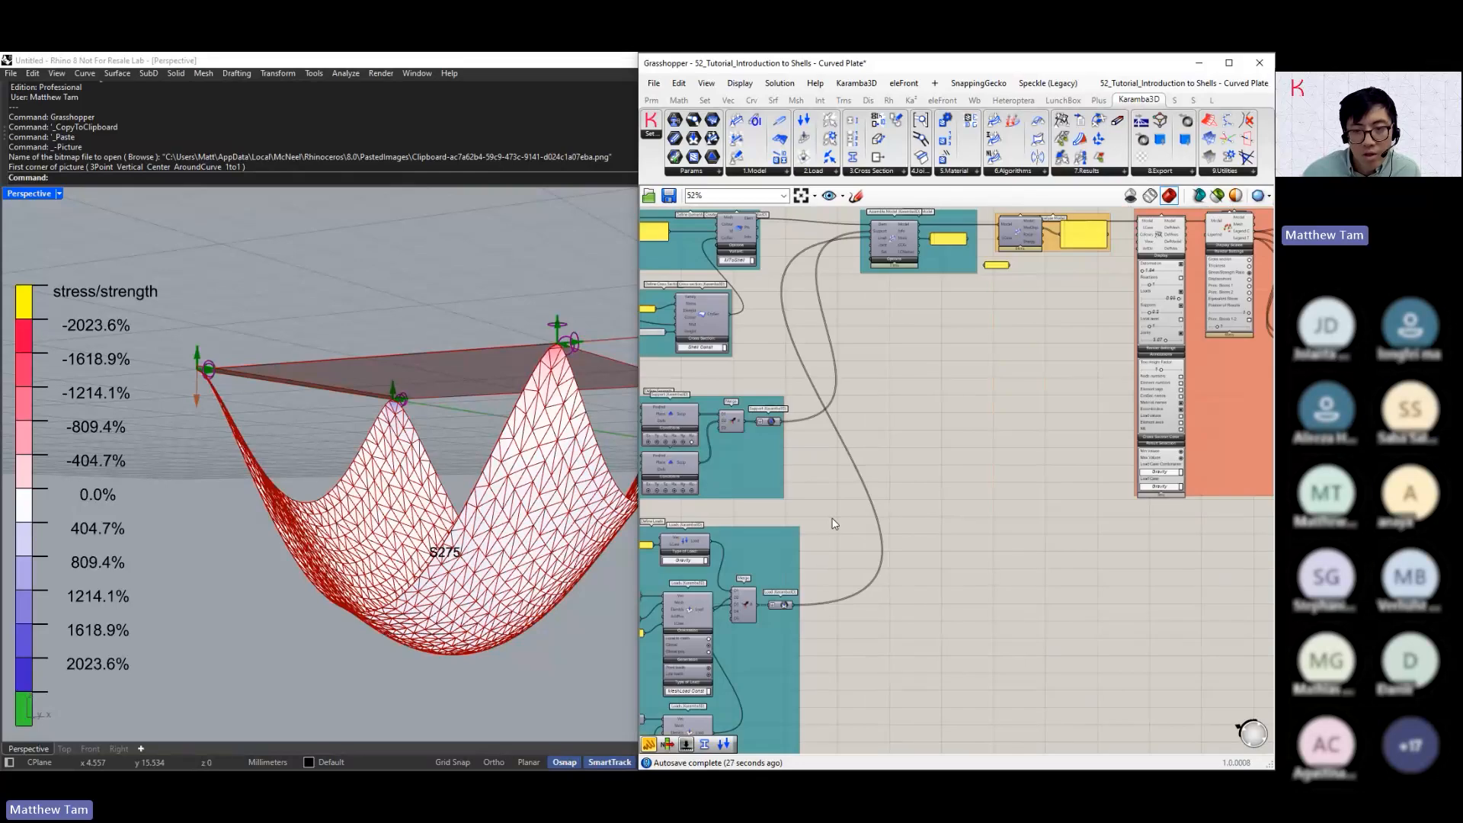
pyautogui.scroll(5, 834, 523)
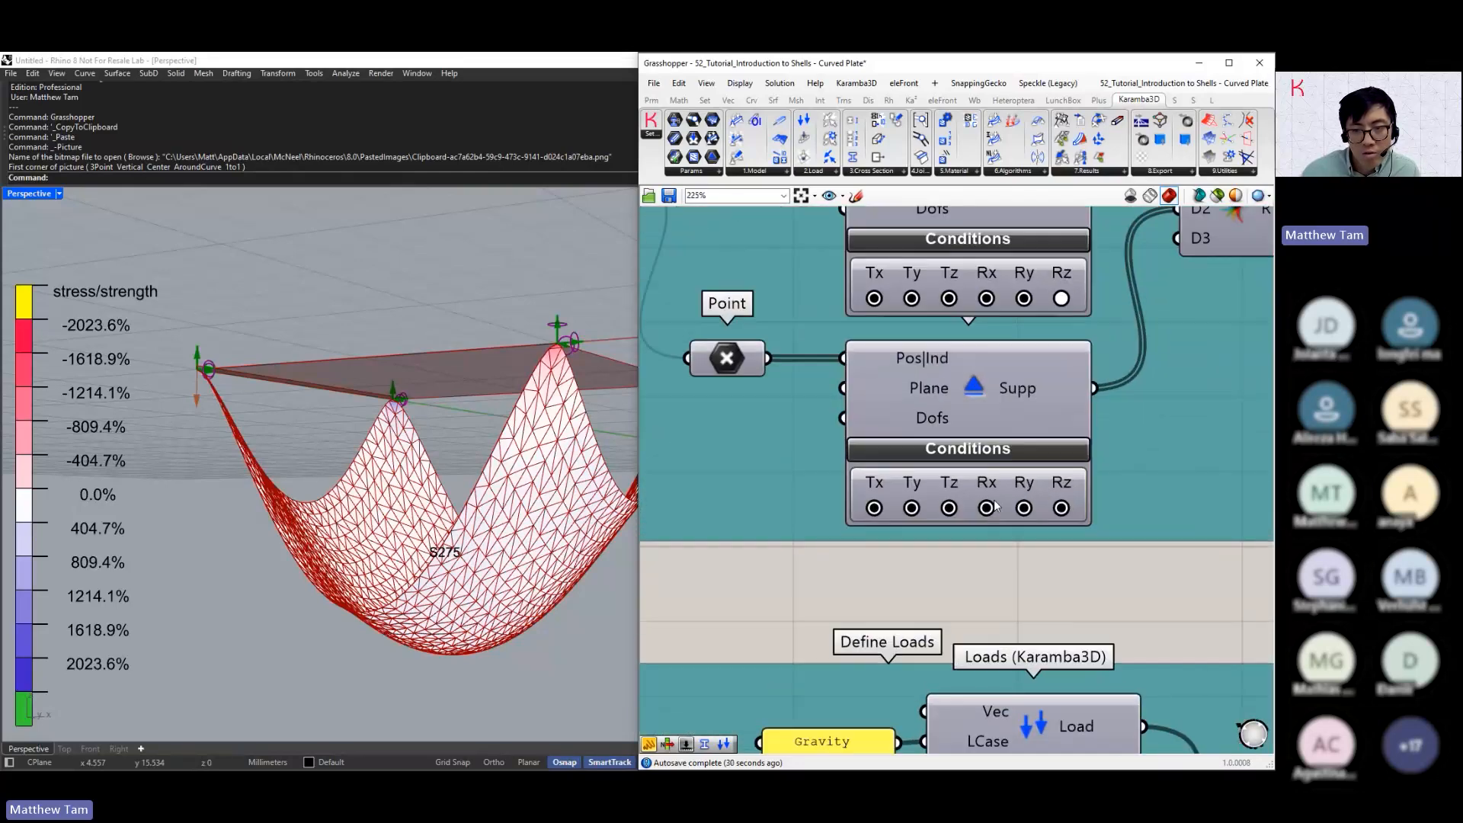
pyautogui.click(985, 507)
pyautogui.click(1023, 507)
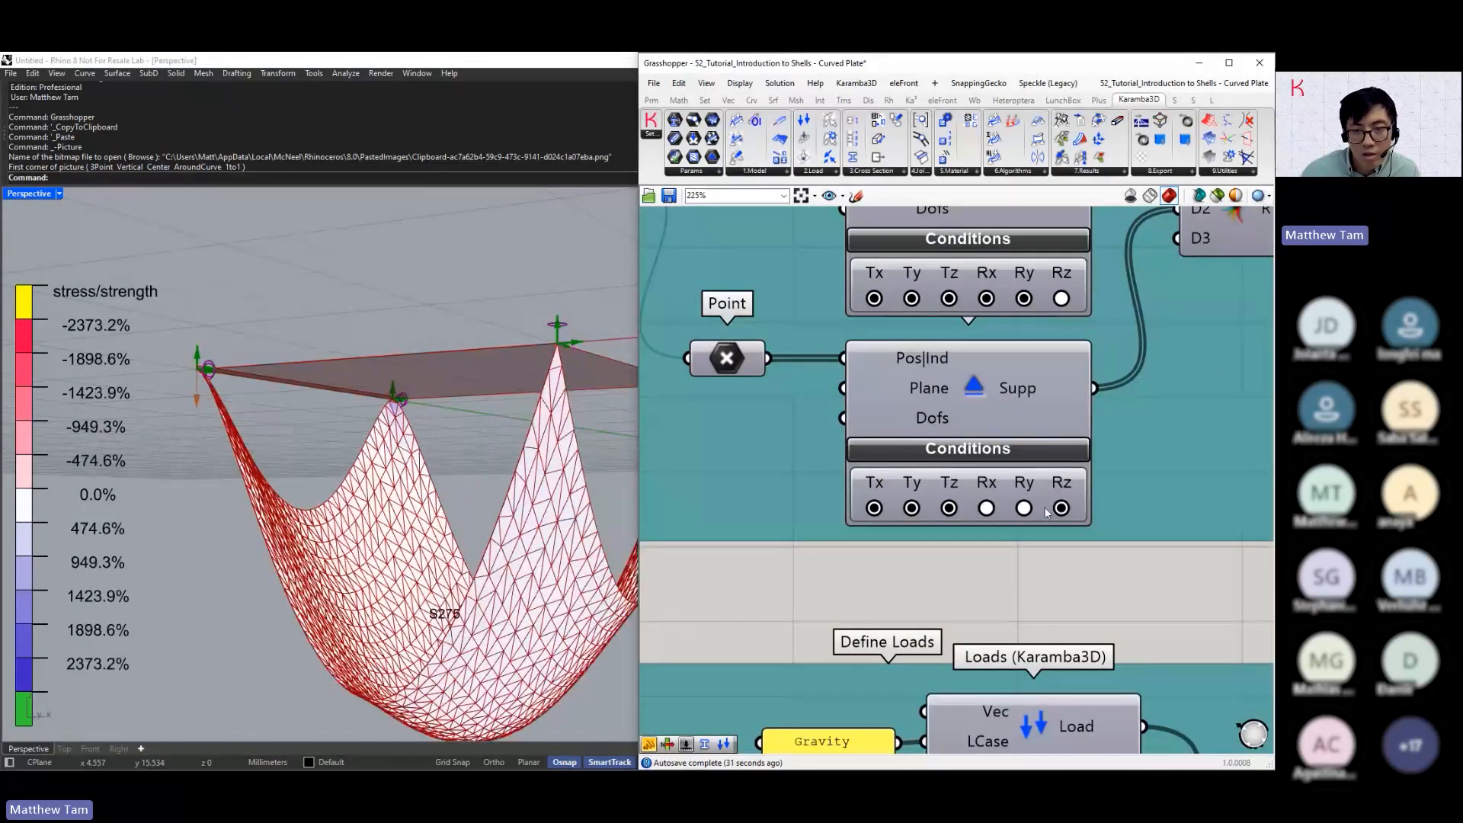
pyautogui.click(1060, 507)
pyautogui.moveTo(564, 533); pyautogui.dragTo(491, 483, button='right')
# Look over the Define Loads group and turn off the Deformation display in the Model View
pyautogui.scroll(-5, 870, 437)
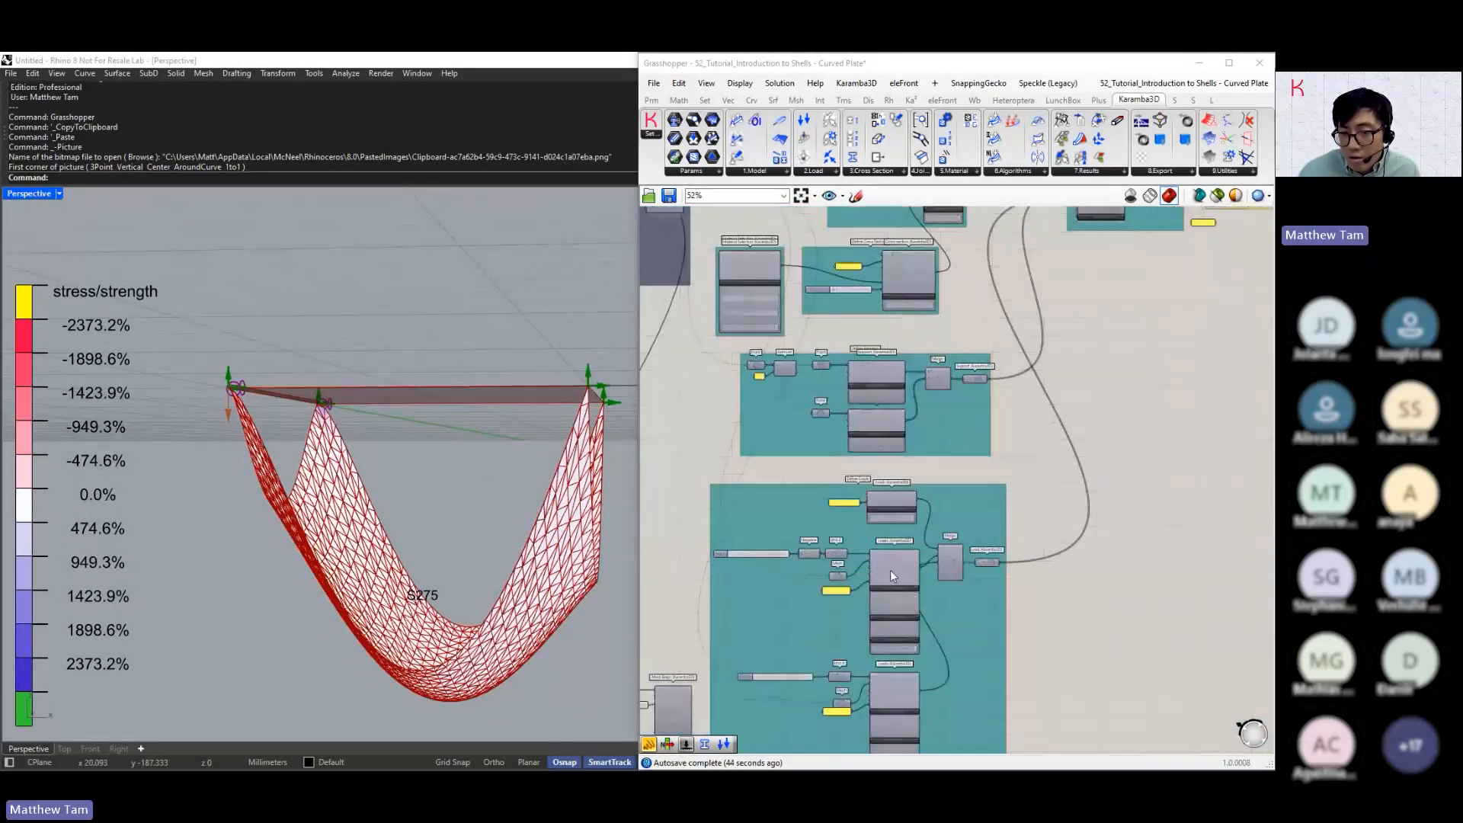
pyautogui.moveTo(889, 570); pyautogui.dragTo(925, 407, button='right')
pyautogui.scroll(3, 925, 408)
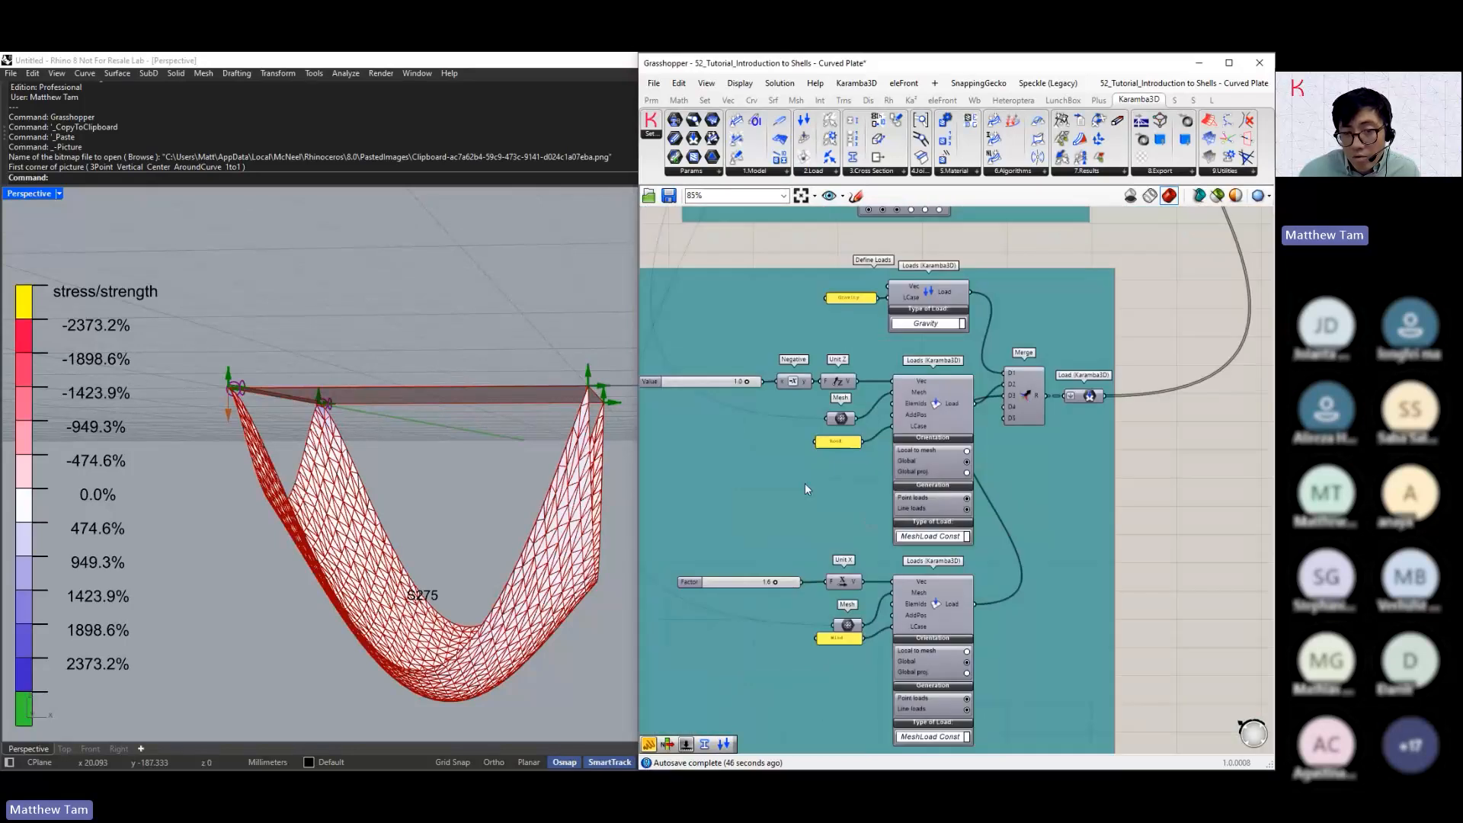
pyautogui.scroll(-2, 804, 483)
pyautogui.scroll(3, 829, 468)
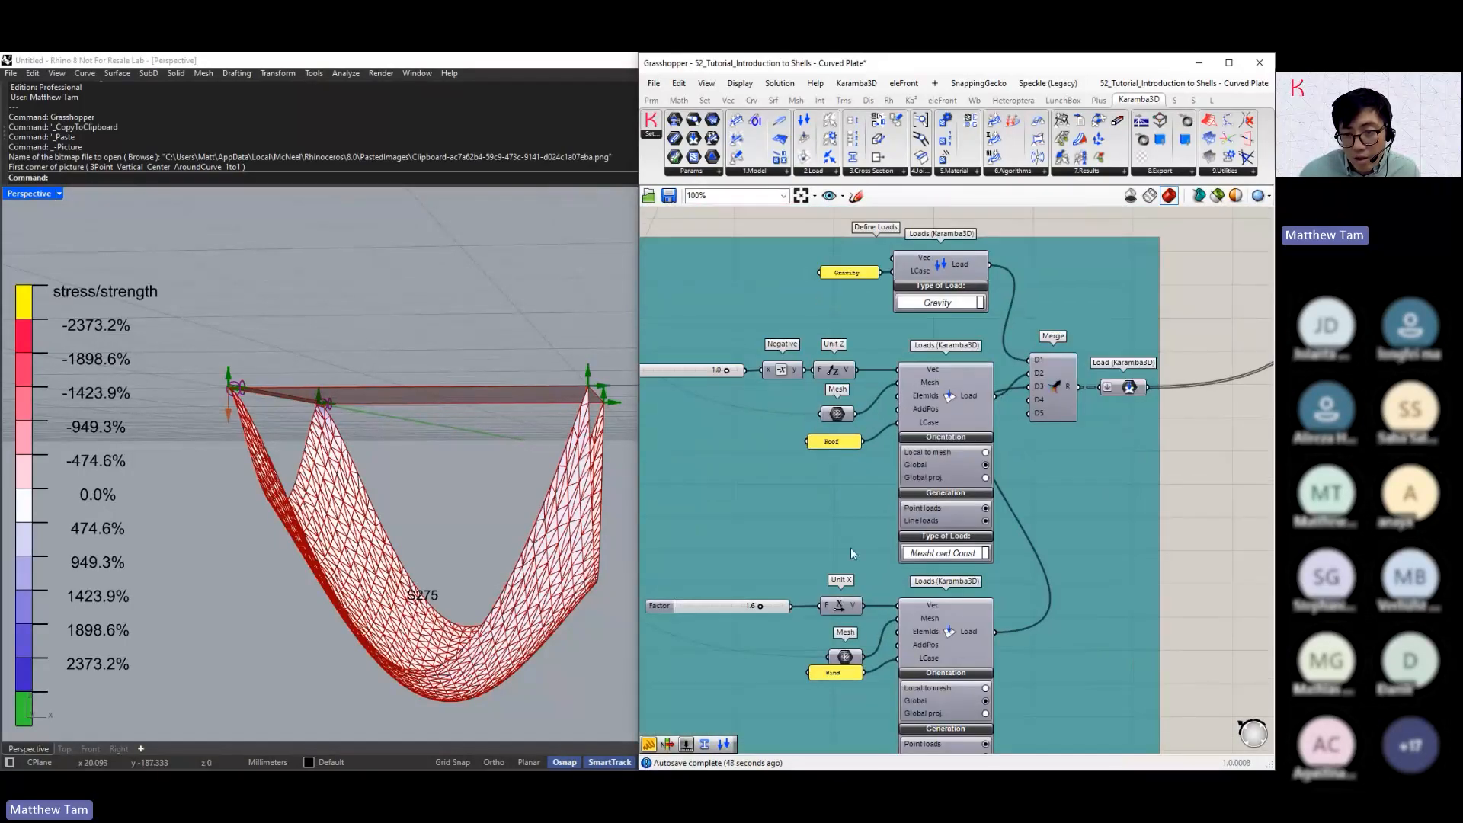
pyautogui.moveTo(851, 548); pyautogui.dragTo(848, 492, button='right')
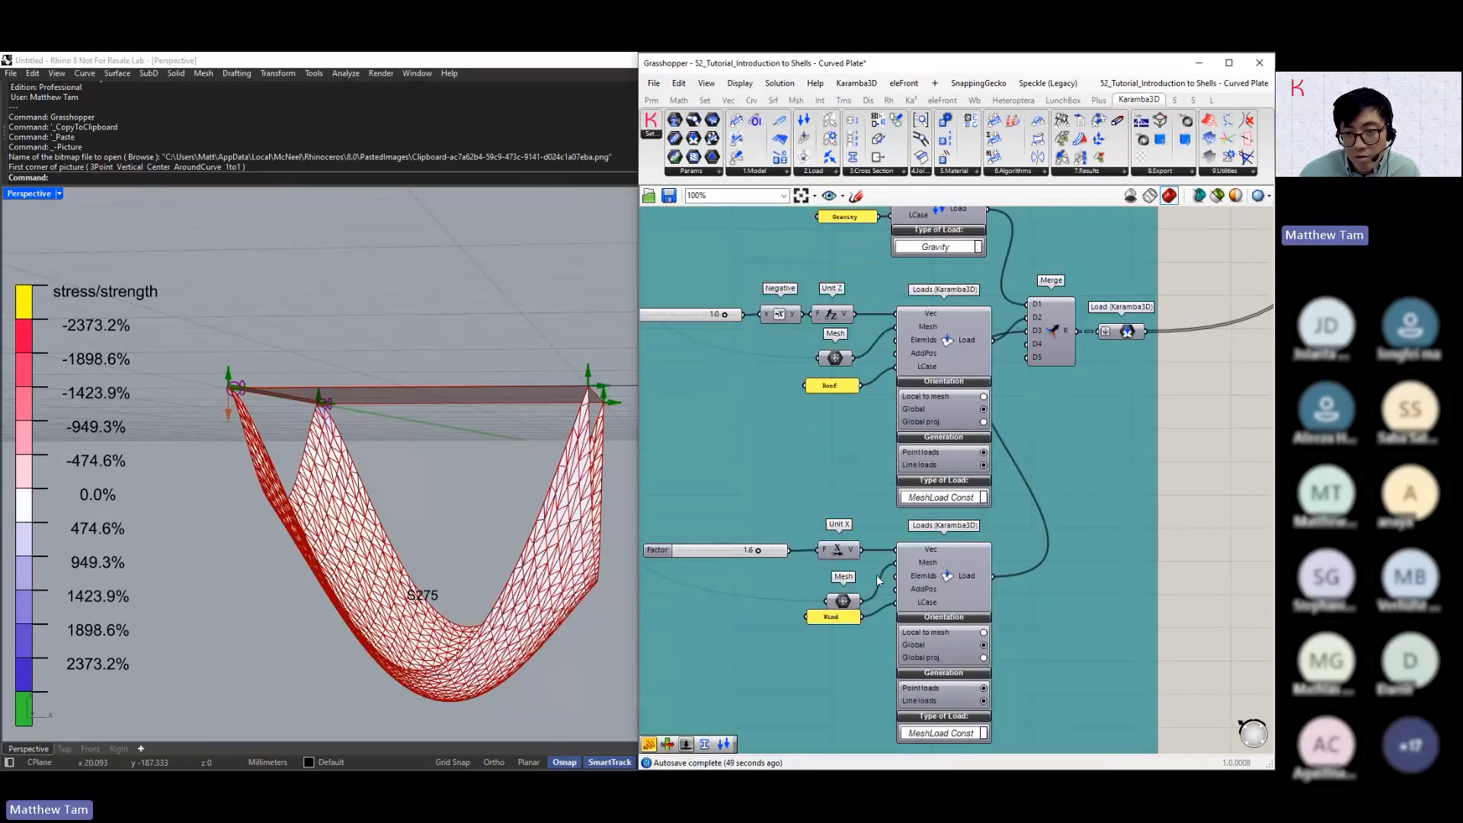
pyautogui.scroll(-2, 865, 591)
pyautogui.moveTo(1166, 294); pyautogui.dragTo(934, 463, button='right')
pyautogui.moveTo(1194, 251); pyautogui.dragTo(1015, 393, button='right')
pyautogui.scroll(2, 1014, 393)
pyautogui.scroll(3, 1015, 393)
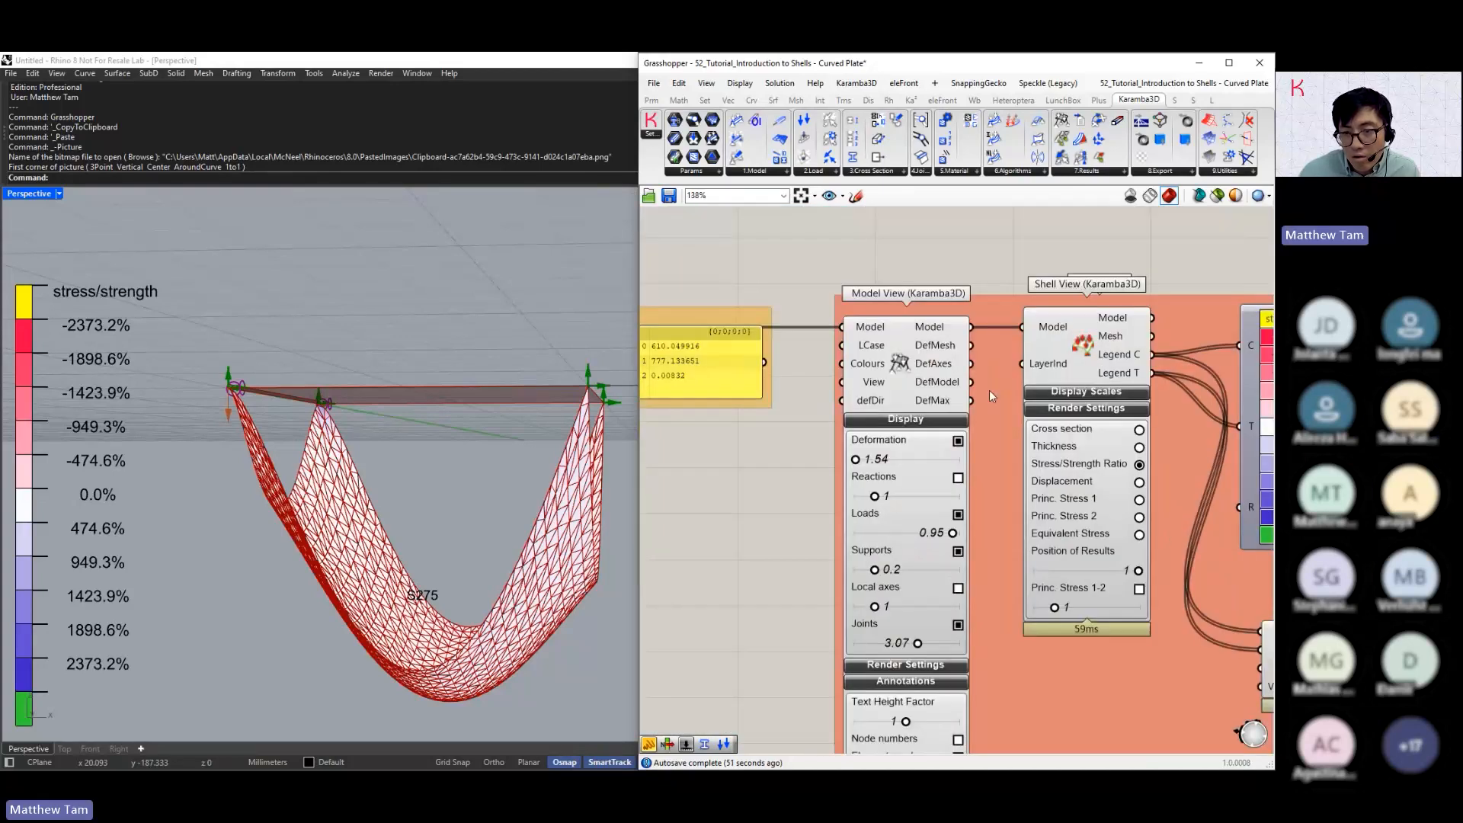
pyautogui.click(952, 450)
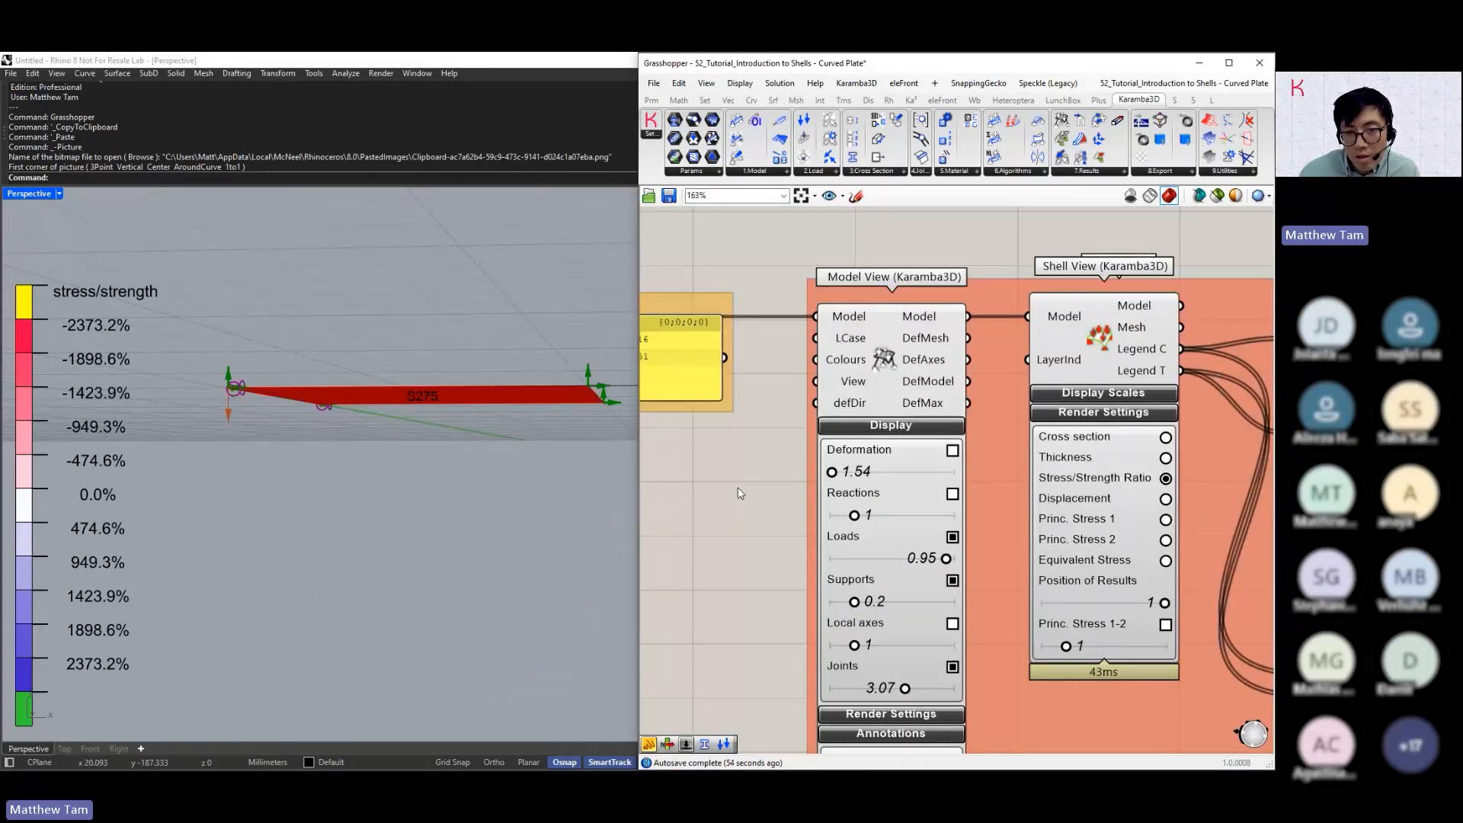
# Curve the wide plate upward by setting the Factor that feeds Unit Z to 1.2, and view the arch from above
pyautogui.scroll(-7, 737, 493)
pyautogui.moveTo(737, 494); pyautogui.dragTo(815, 425, button='right')
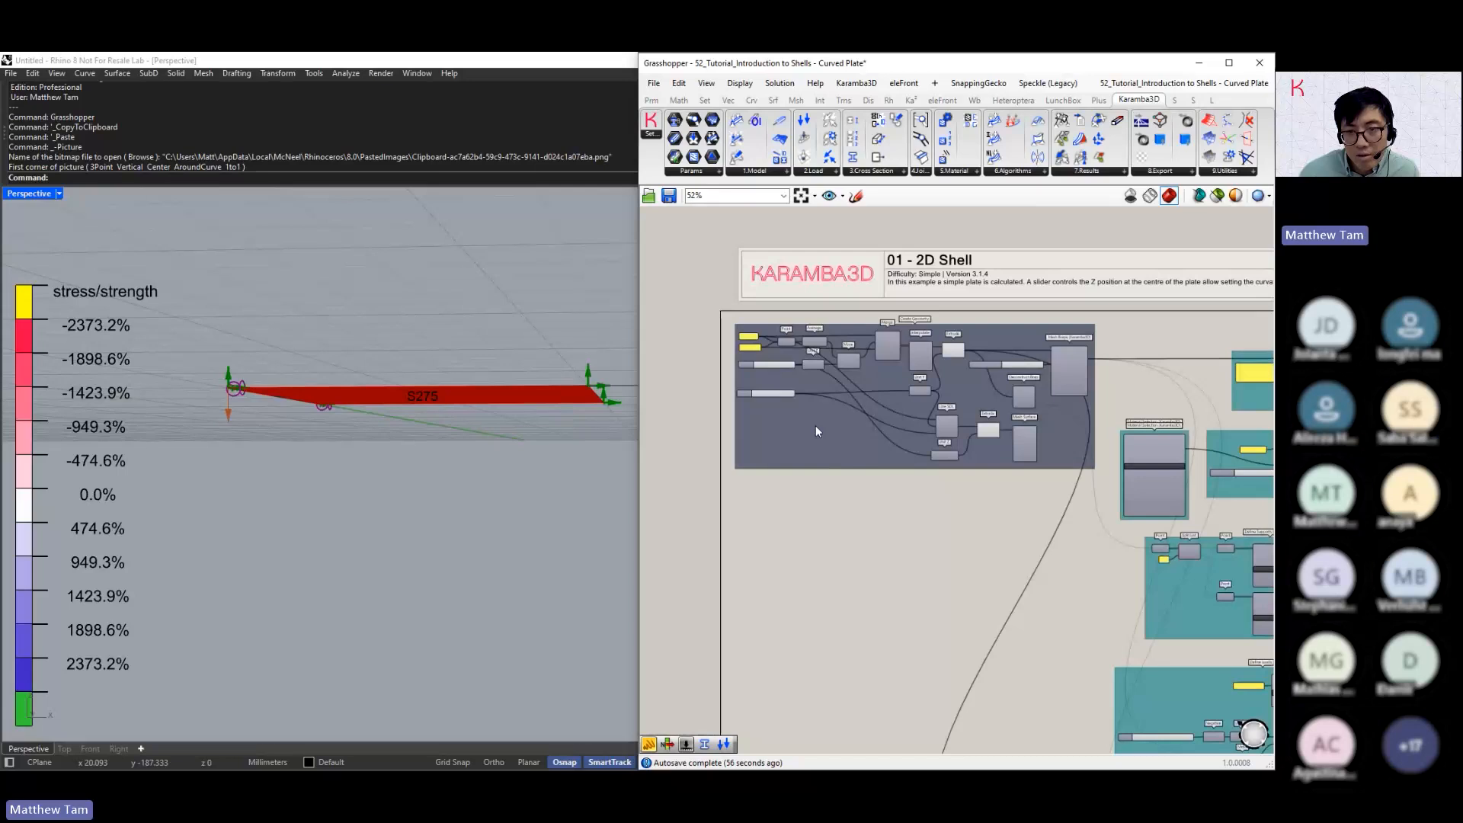
pyautogui.scroll(6, 778, 393)
pyautogui.moveTo(734, 353); pyautogui.dragTo(754, 357)
pyautogui.moveTo(427, 438); pyautogui.dragTo(428, 476, button='right')
# Change the Model View's Load Case Combination to Roof for the wide arched plate
pyautogui.moveTo(995, 627); pyautogui.dragTo(852, 519, button='right')
pyautogui.scroll(-3, 852, 520)
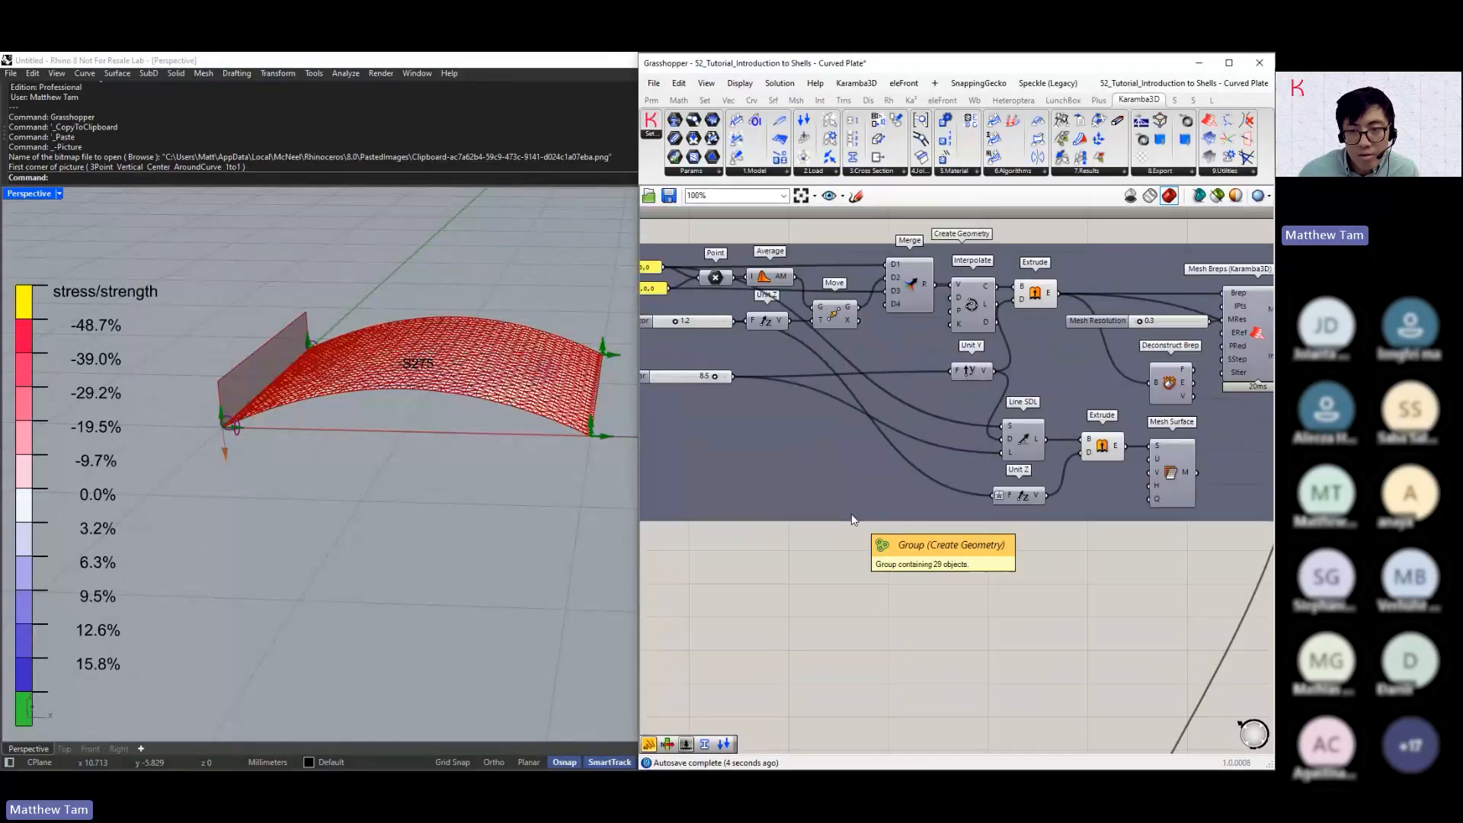
pyautogui.scroll(-3, 851, 520)
pyautogui.moveTo(1027, 615); pyautogui.dragTo(926, 454, button='right')
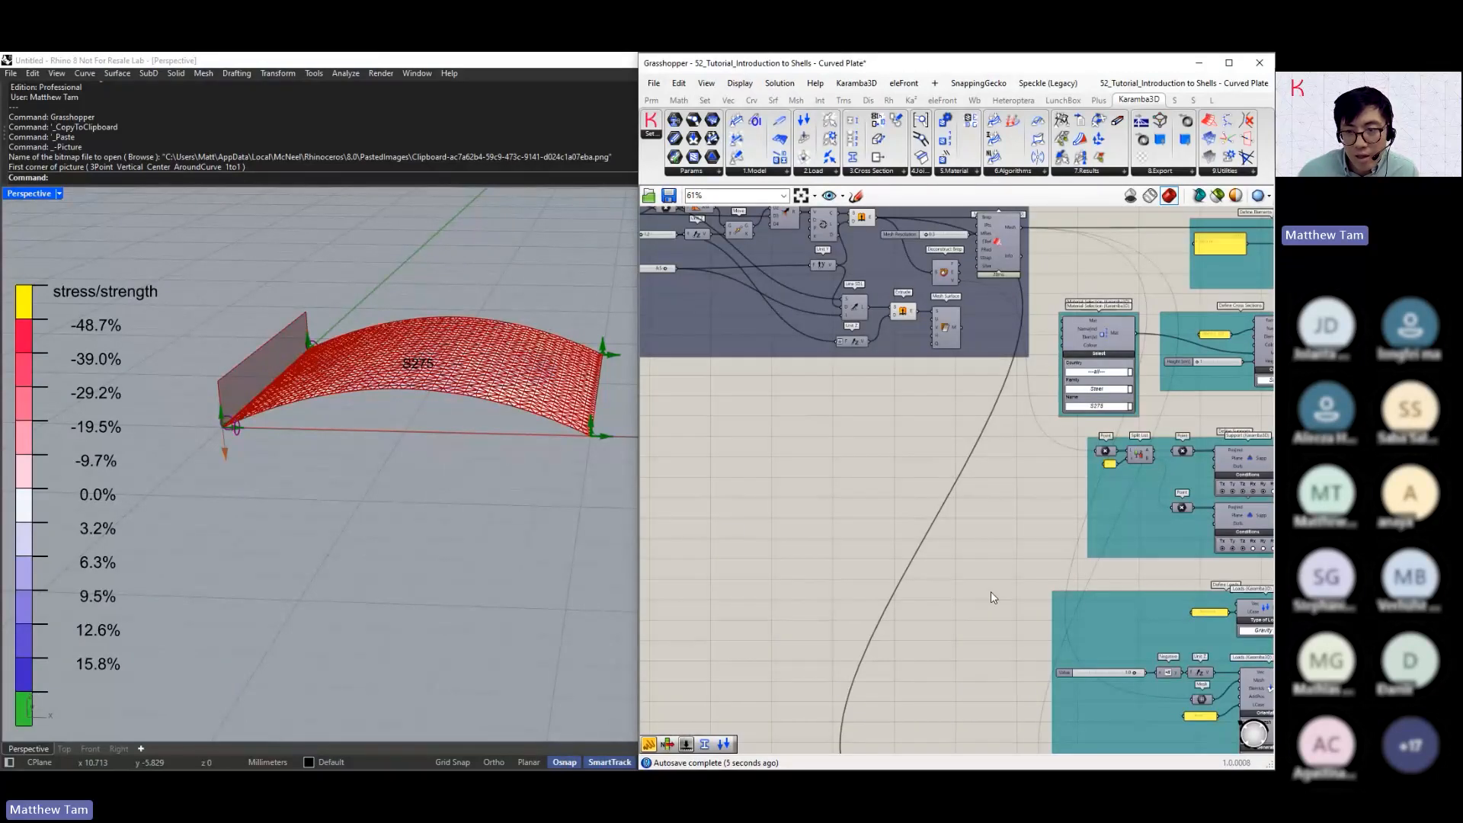
pyautogui.scroll(-3, 990, 592)
pyautogui.moveTo(990, 592); pyautogui.dragTo(522, 489, button='right')
pyautogui.scroll(7, 1041, 465)
pyautogui.click(1040, 421)
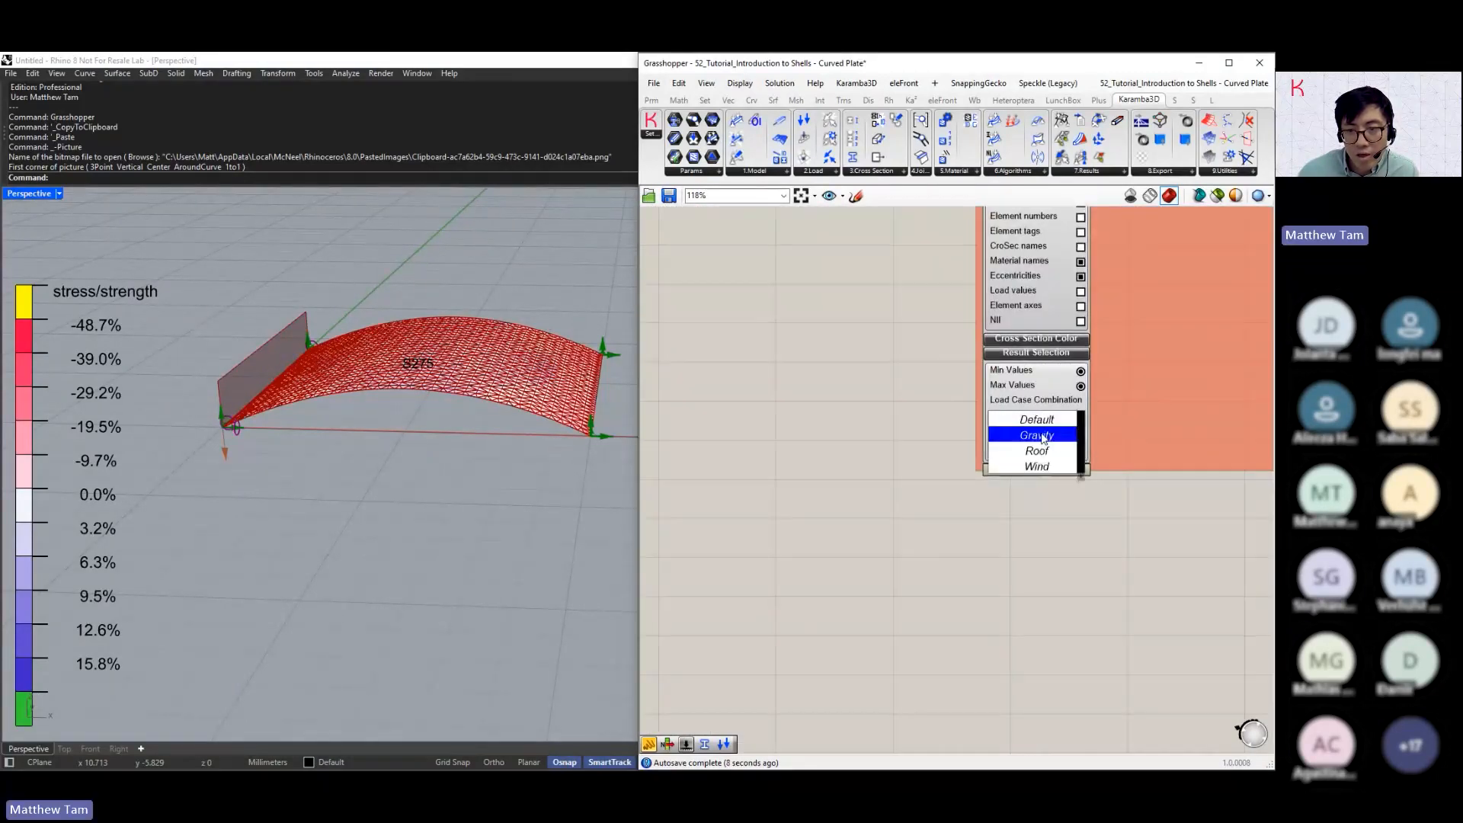
pyautogui.click(1037, 451)
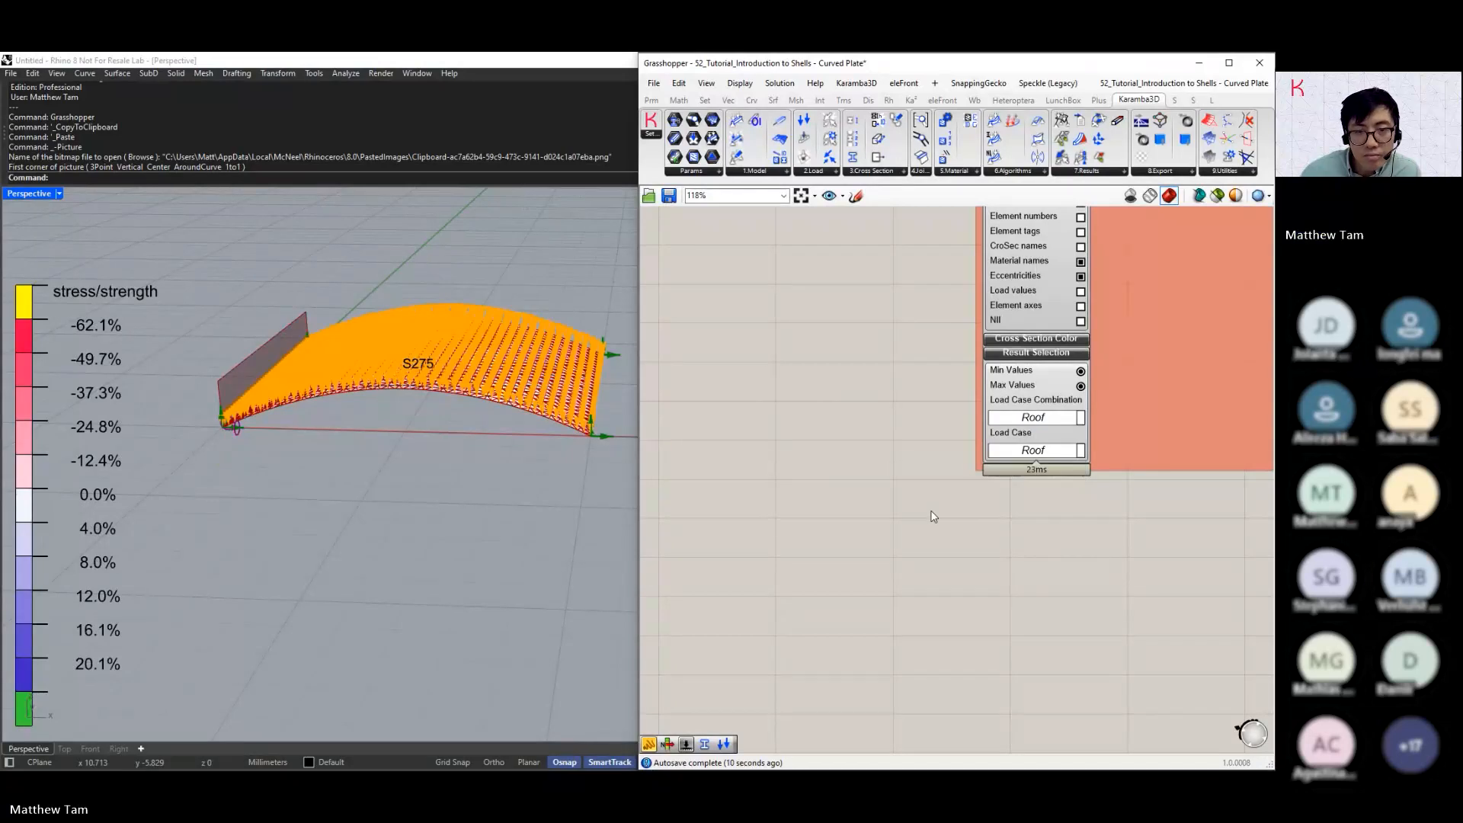
# Examine the Roof and Wind mesh load components in the Define Loads group
pyautogui.moveTo(737, 502); pyautogui.dragTo(988, 371, button='right')
pyautogui.scroll(-4, 976, 386)
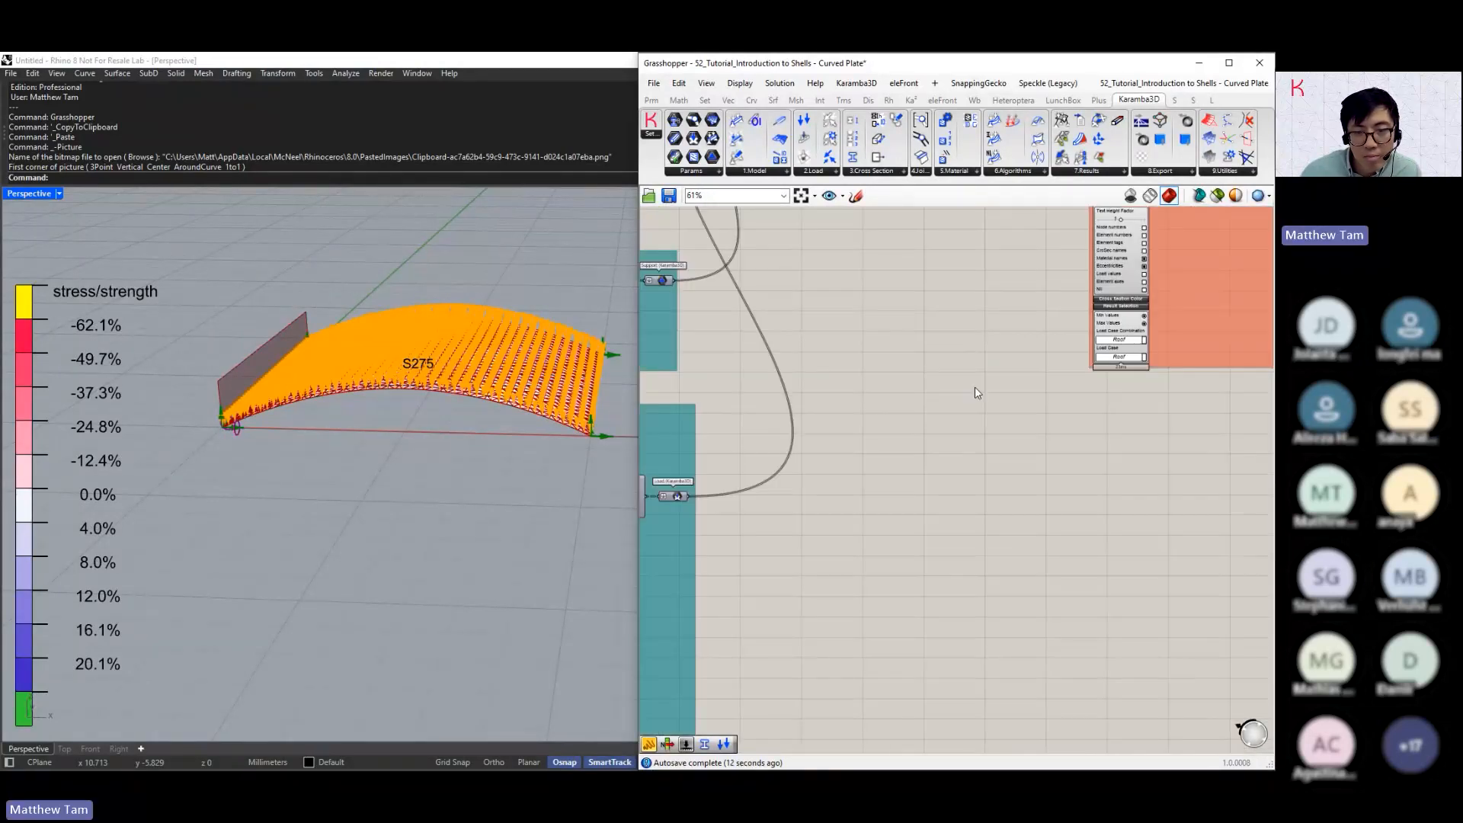
pyautogui.scroll(-2, 975, 387)
pyautogui.moveTo(775, 599); pyautogui.dragTo(930, 500, button='right')
pyautogui.scroll(6, 769, 504)
pyautogui.scroll(1, 936, 537)
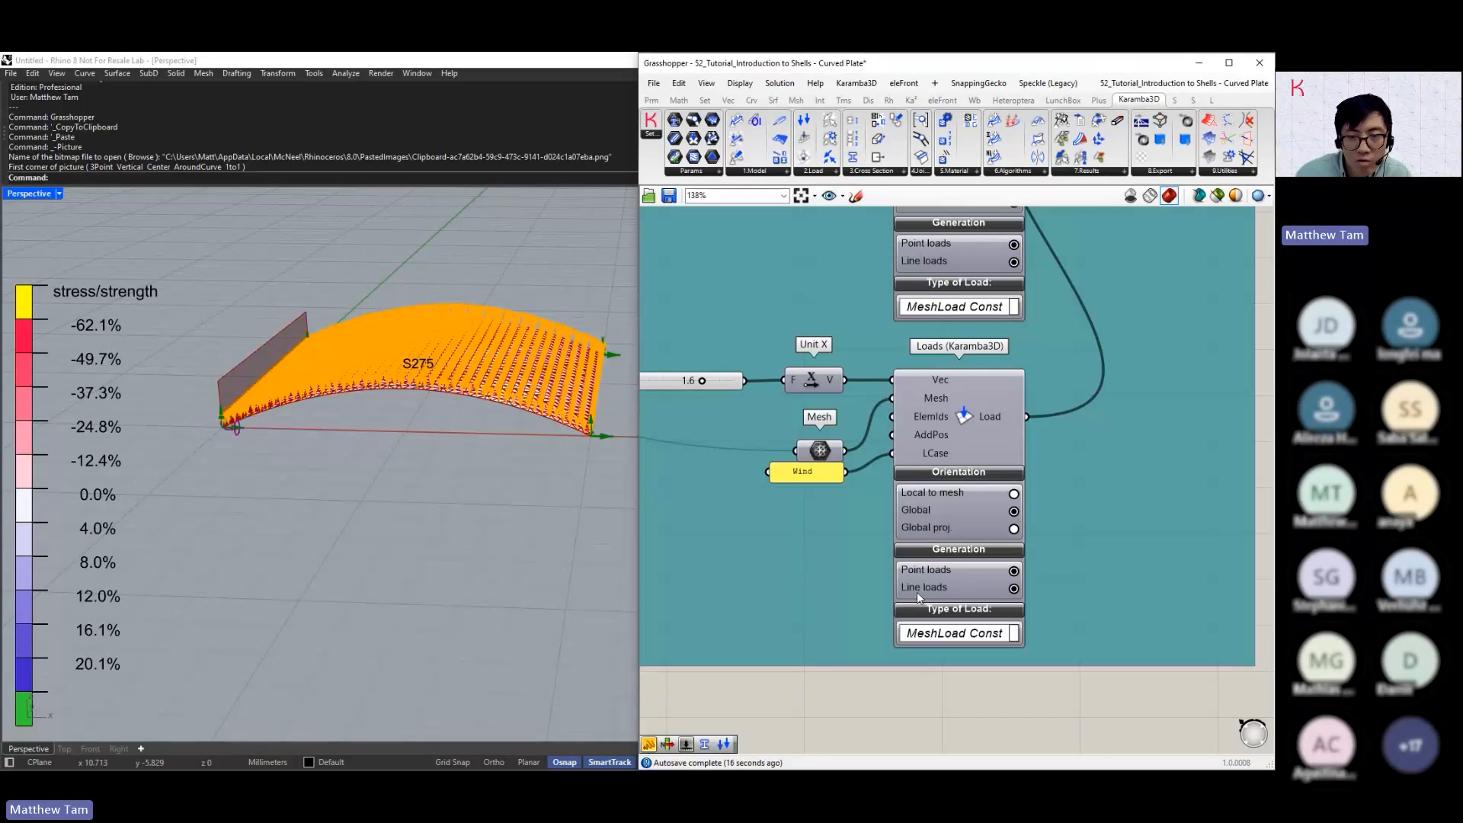
pyautogui.moveTo(944, 435); pyautogui.dragTo(876, 626, button='right')
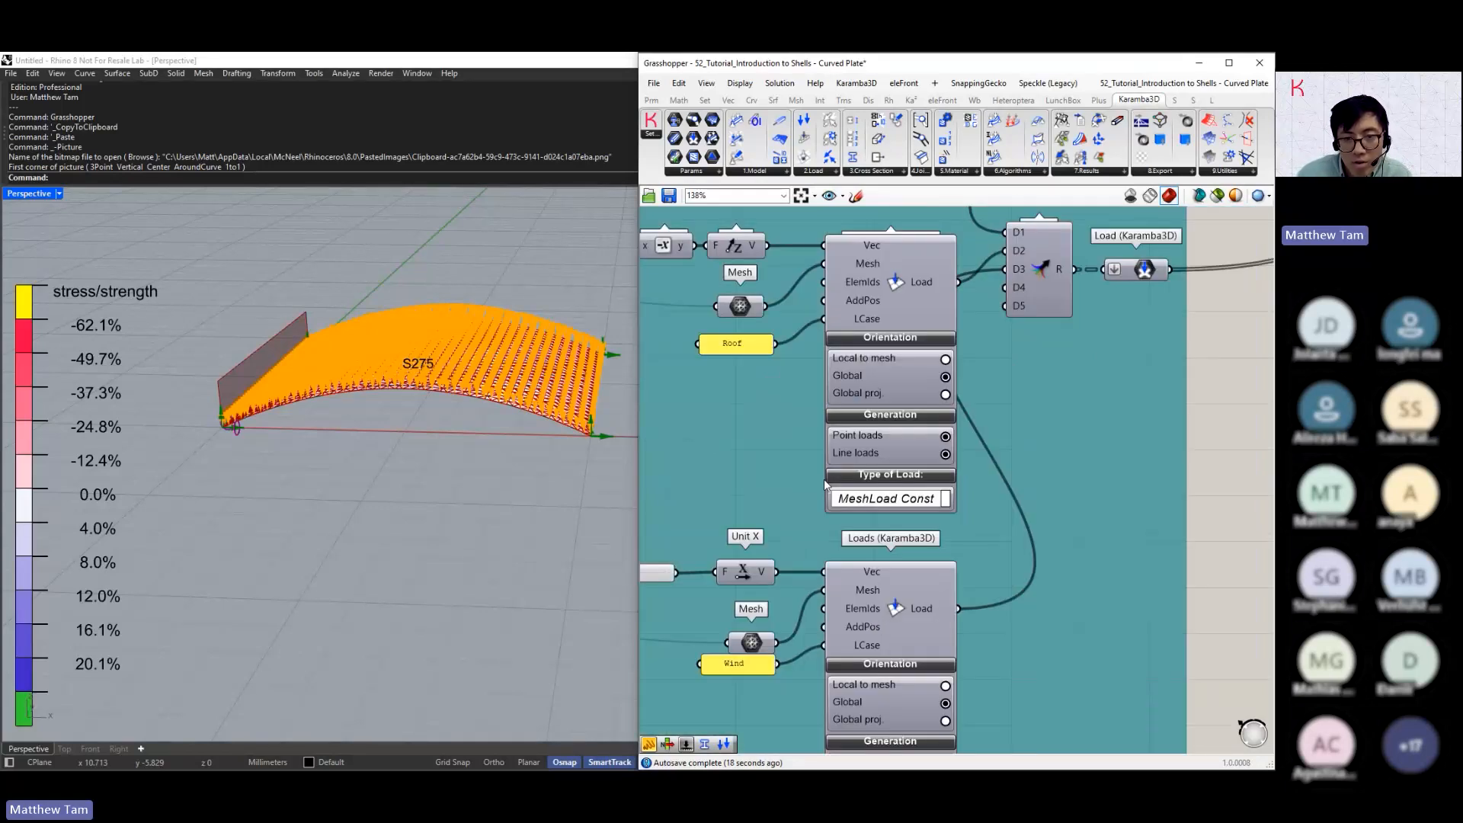
pyautogui.scroll(3, 824, 478)
pyautogui.moveTo(773, 373); pyautogui.dragTo(777, 500, button='right')
pyautogui.click(884, 458)
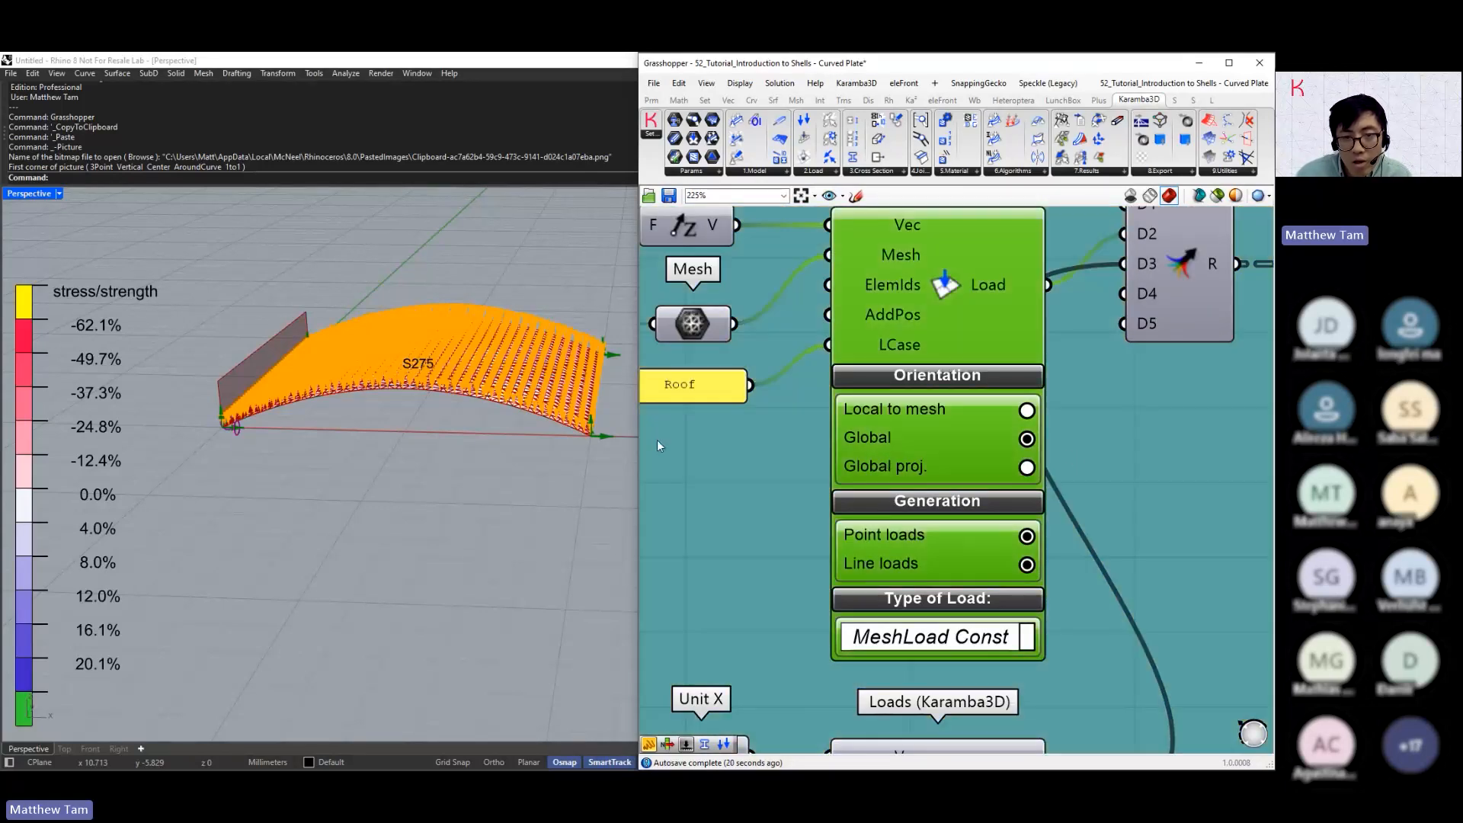
pyautogui.scroll(-5, 789, 446)
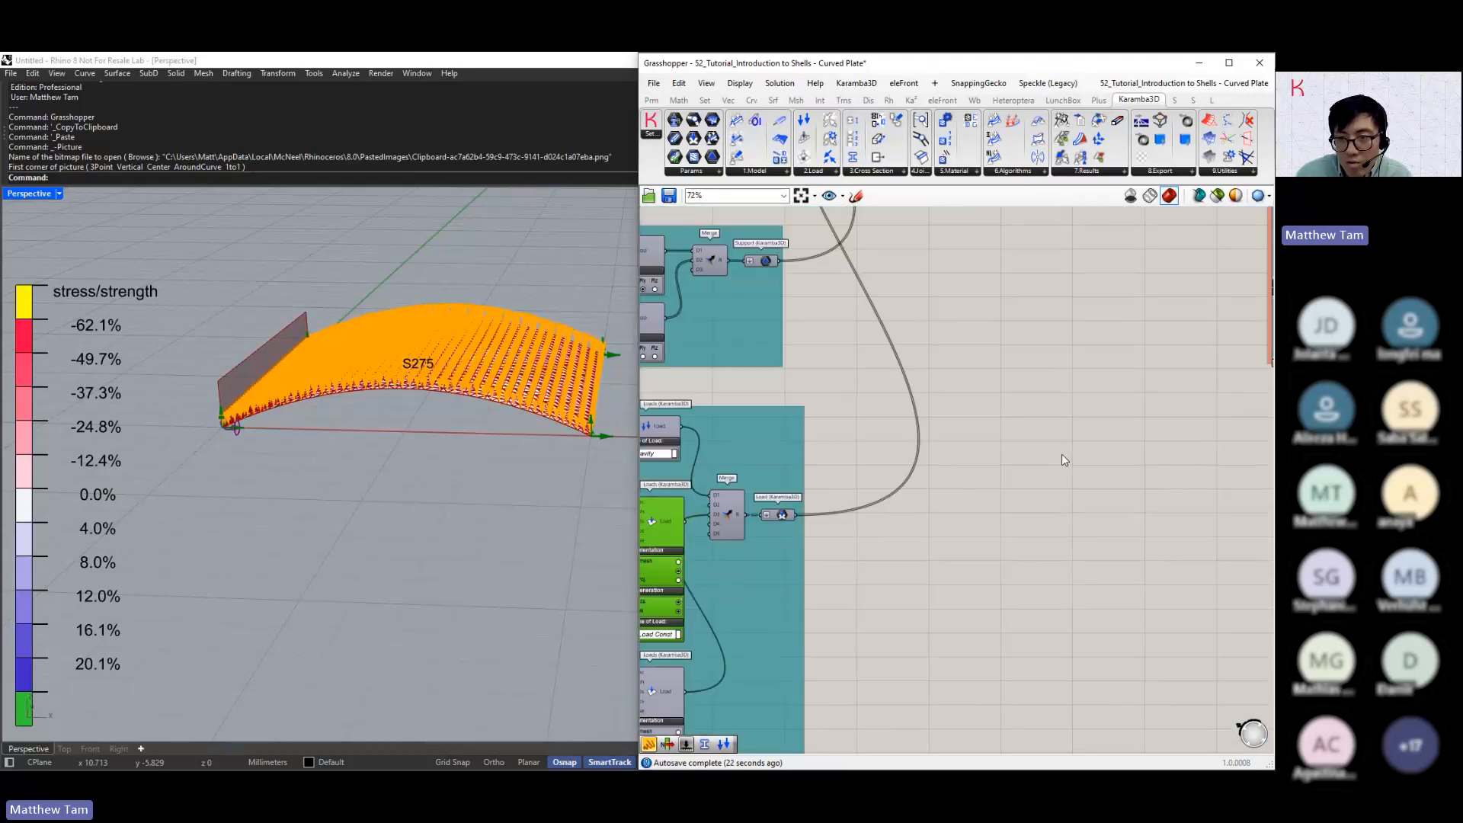
# Turn on the Load values annotation in the Model View and inspect the load arrows at the plate's supported corner
pyautogui.moveTo(1062, 457); pyautogui.dragTo(840, 529, button='right')
pyautogui.scroll(4, 1059, 311)
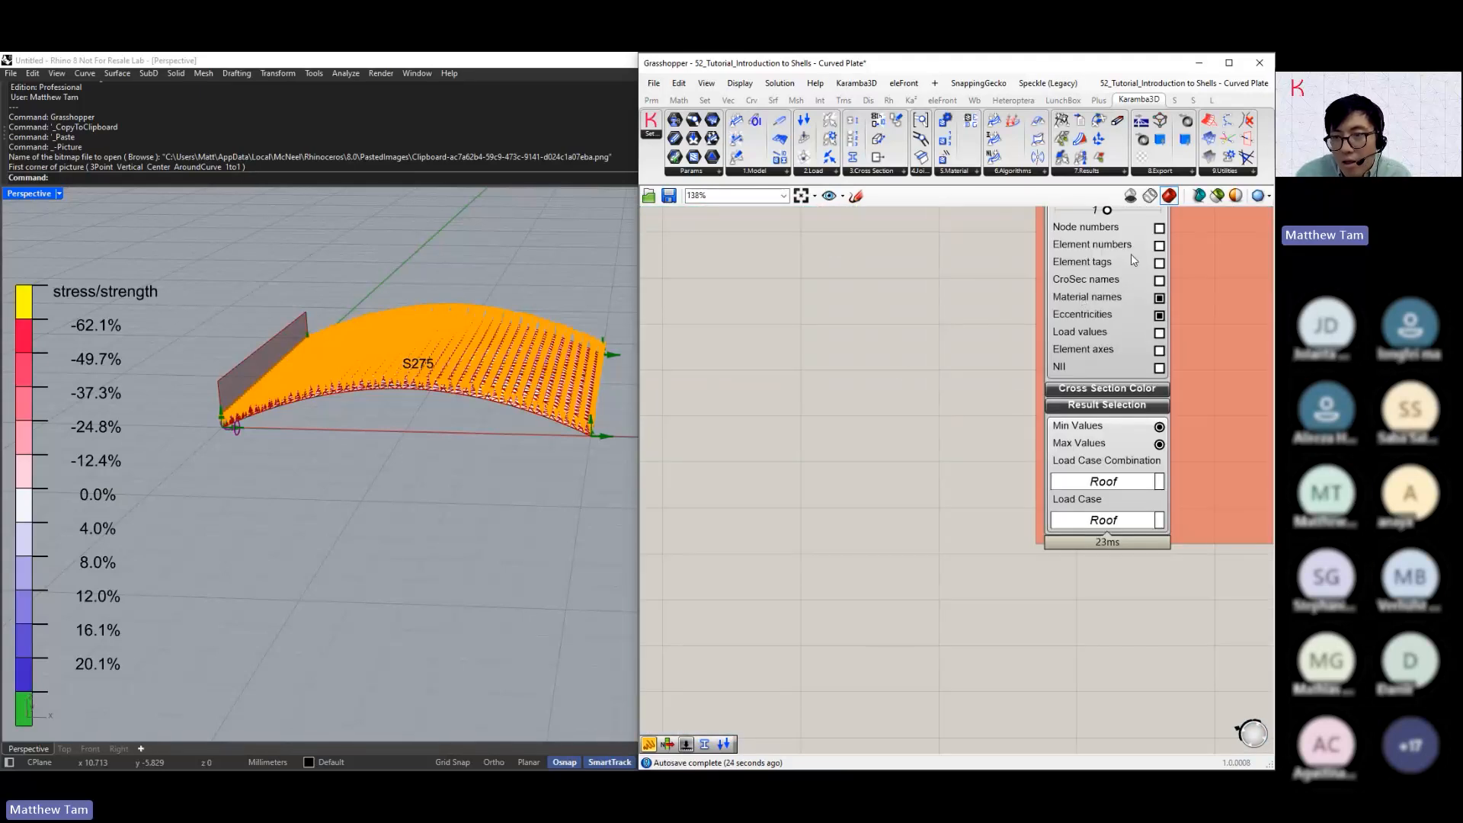
pyautogui.moveTo(984, 303); pyautogui.dragTo(902, 444, button='right')
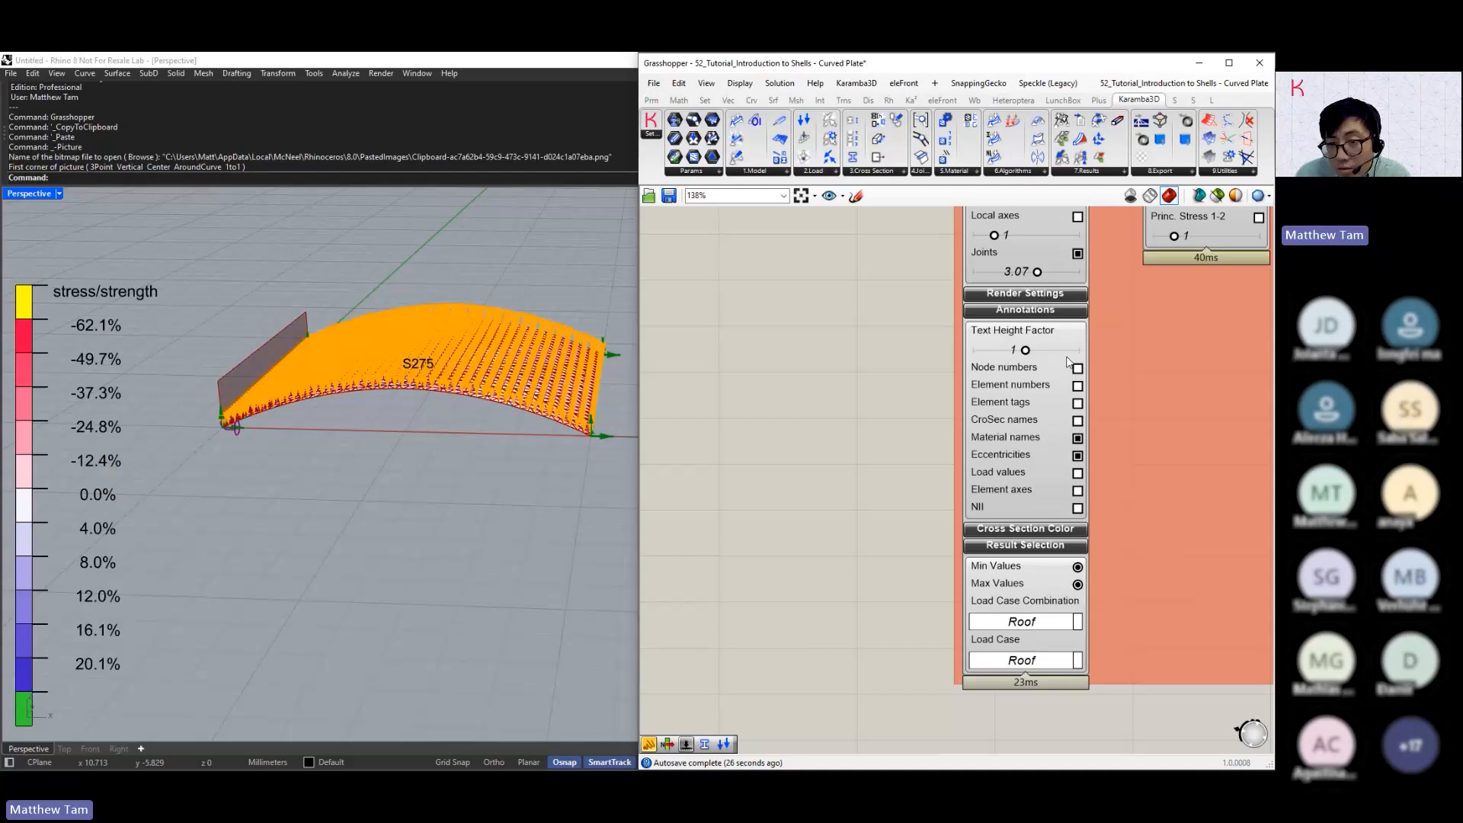
pyautogui.click(1077, 472)
pyautogui.scroll(4, 610, 447)
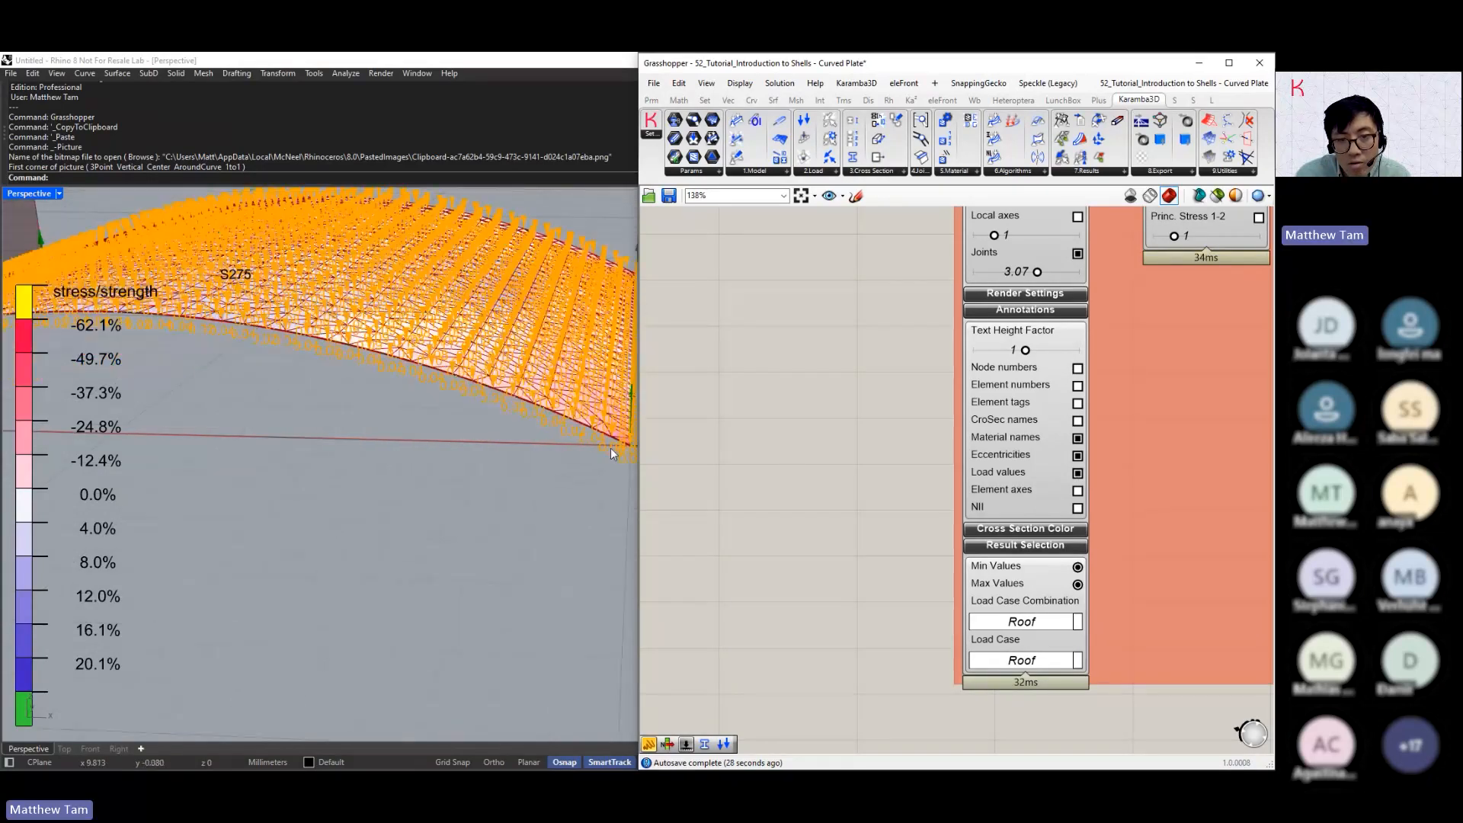
pyautogui.moveTo(611, 447); pyautogui.dragTo(527, 451, button='right')
pyautogui.moveTo(700, 456); pyautogui.dragTo(772, 459, button='right')
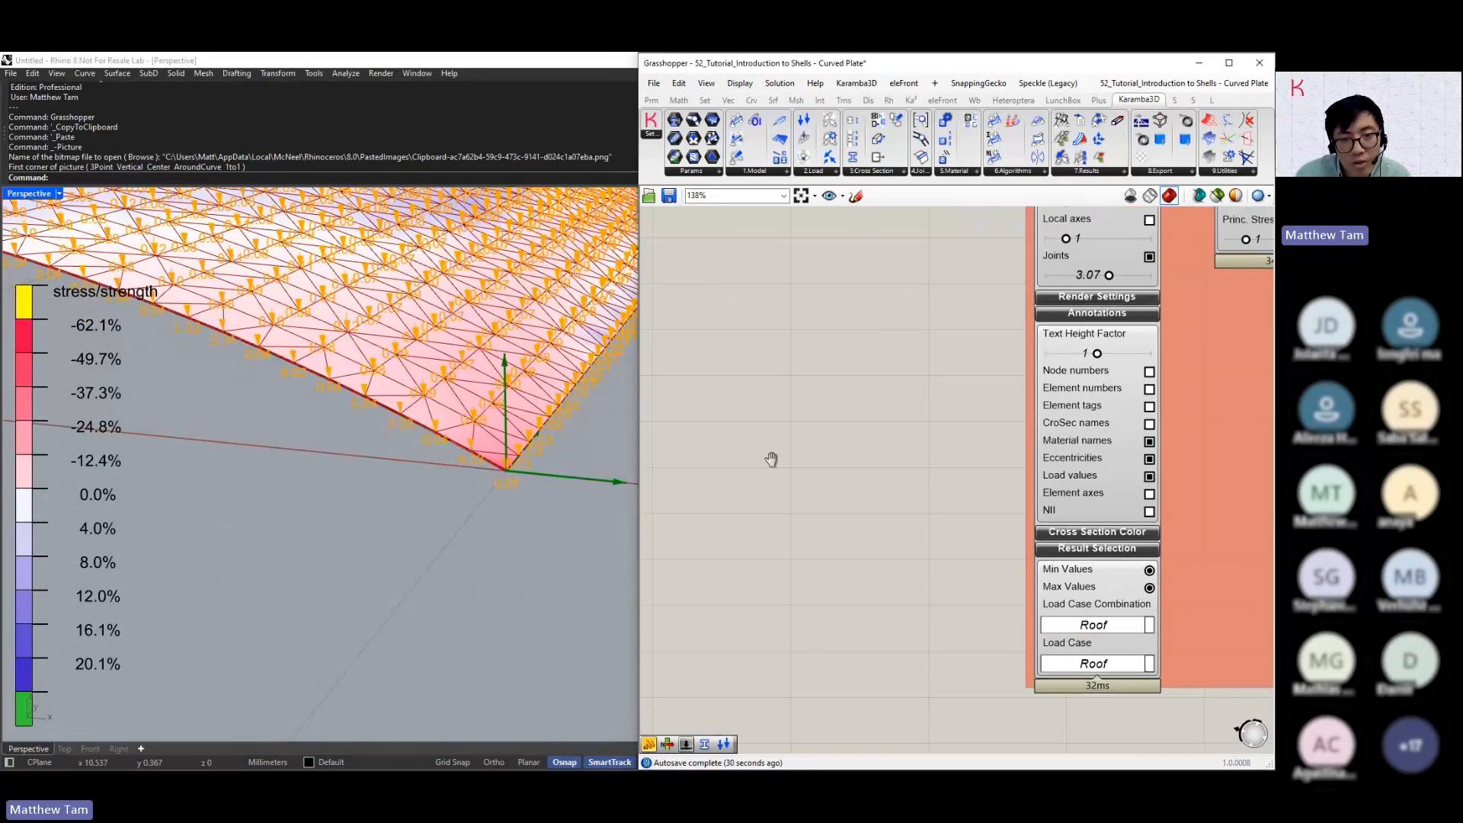
# Raise the maximum and value of the slider driving the Roof load to 10, and view the load arrows from the side
pyautogui.scroll(-4, 910, 469)
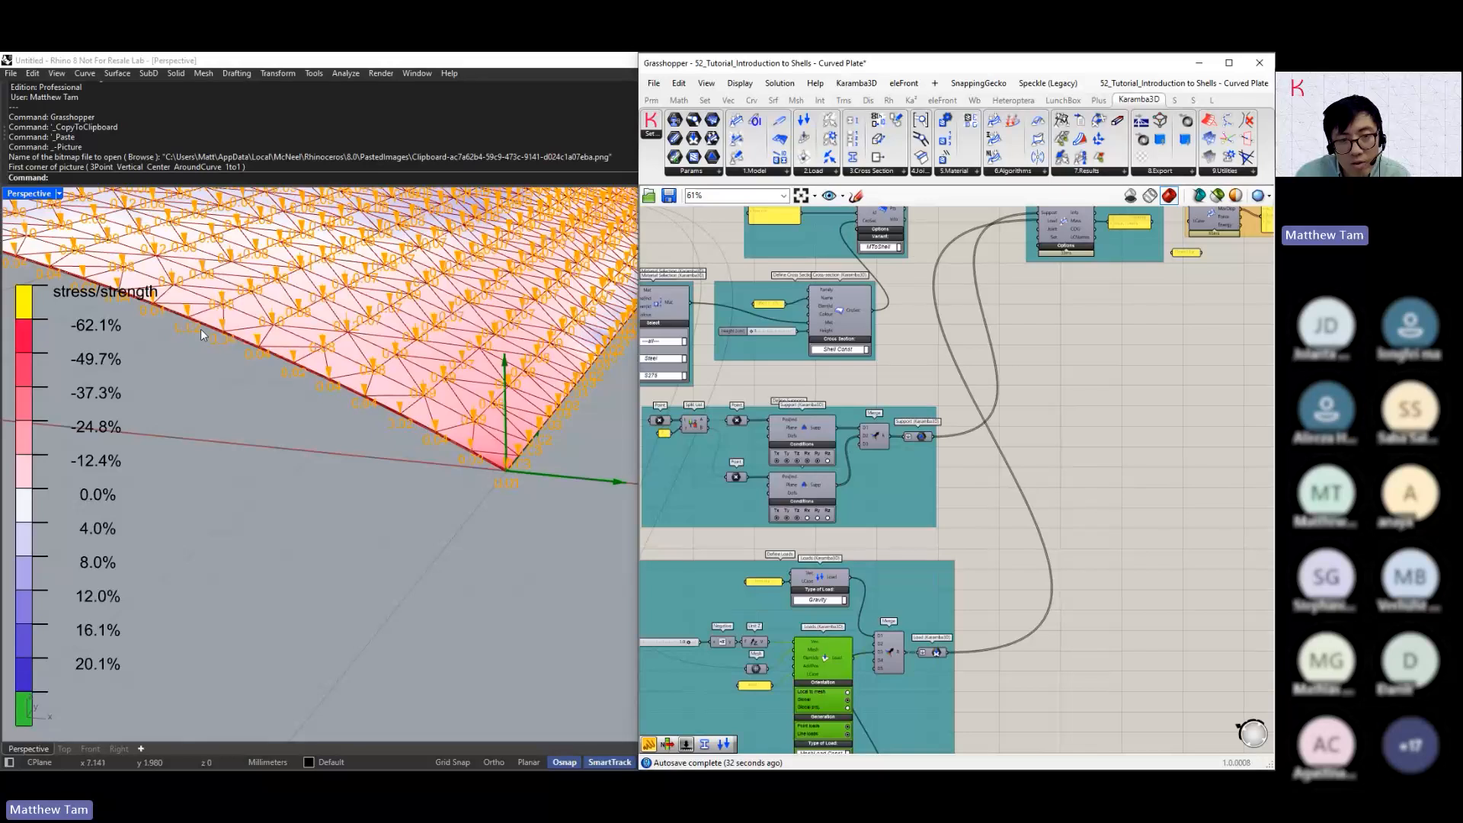
pyautogui.moveTo(825, 562); pyautogui.dragTo(944, 560, button='right')
pyautogui.scroll(3, 696, 655)
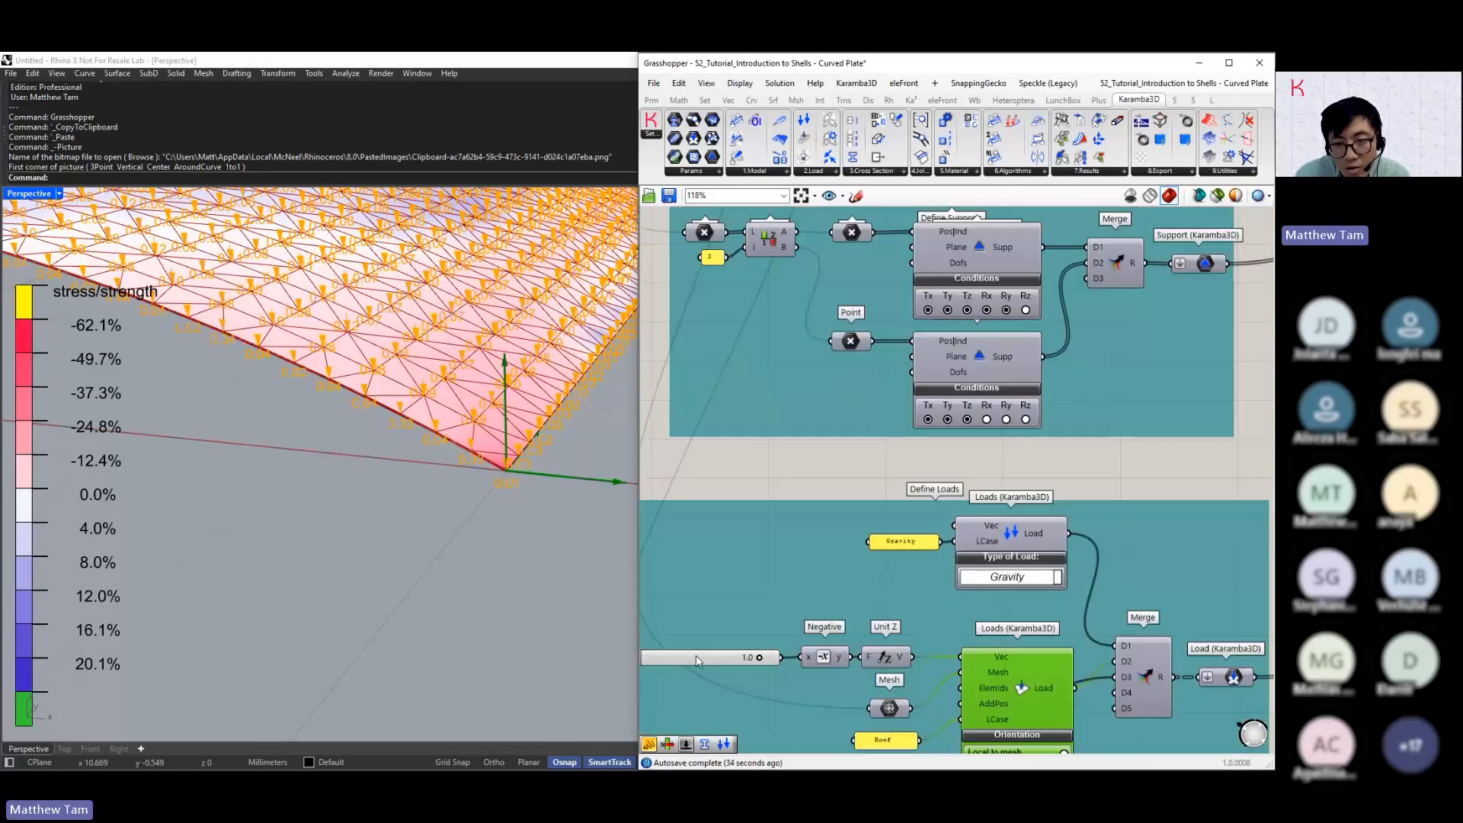
pyautogui.moveTo(870, 573); pyautogui.dragTo(909, 578)
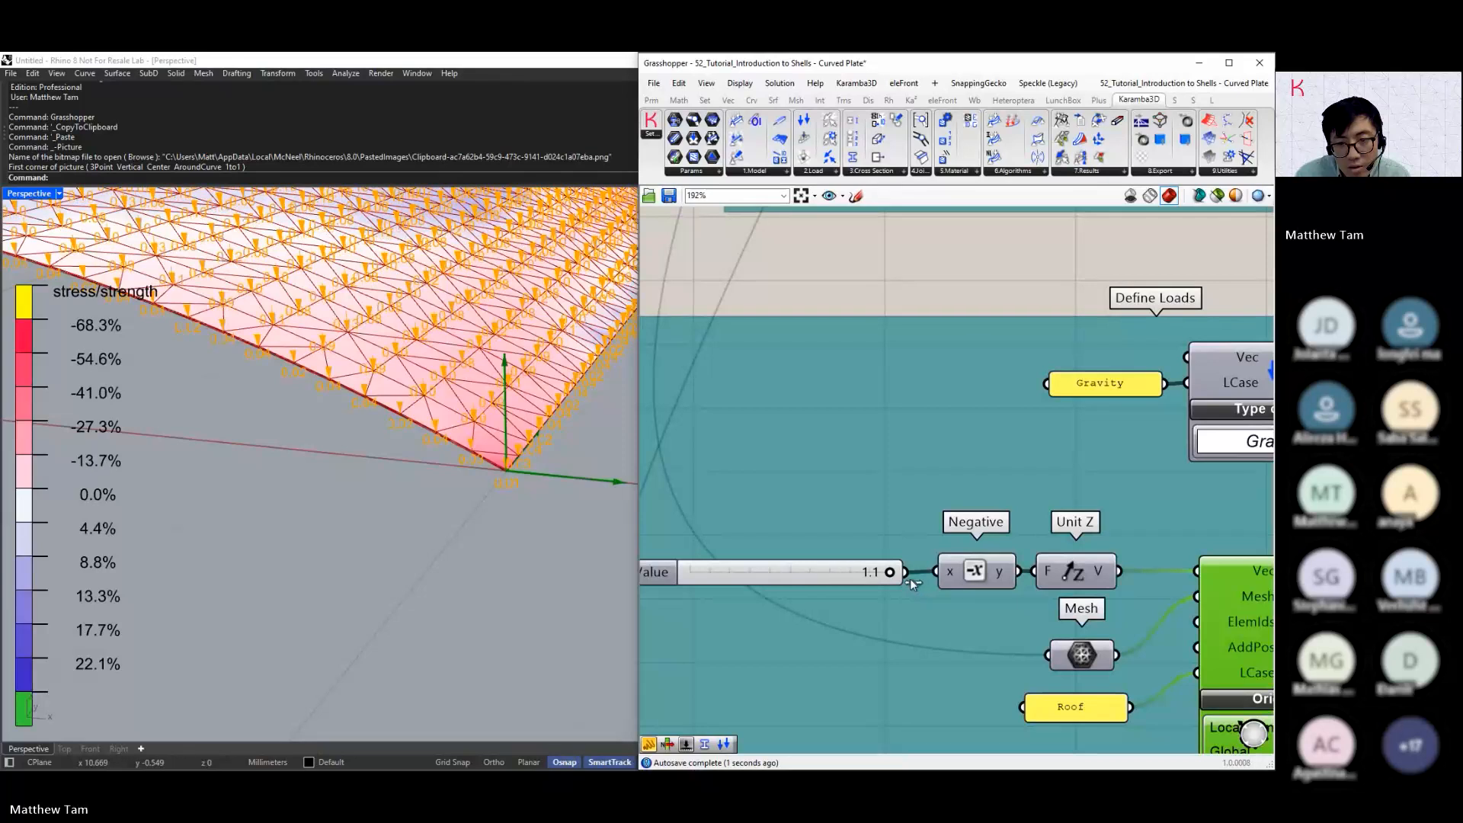
pyautogui.doubleClick(729, 577)
pyautogui.click(665, 575)
pyautogui.doubleClick(664, 576)
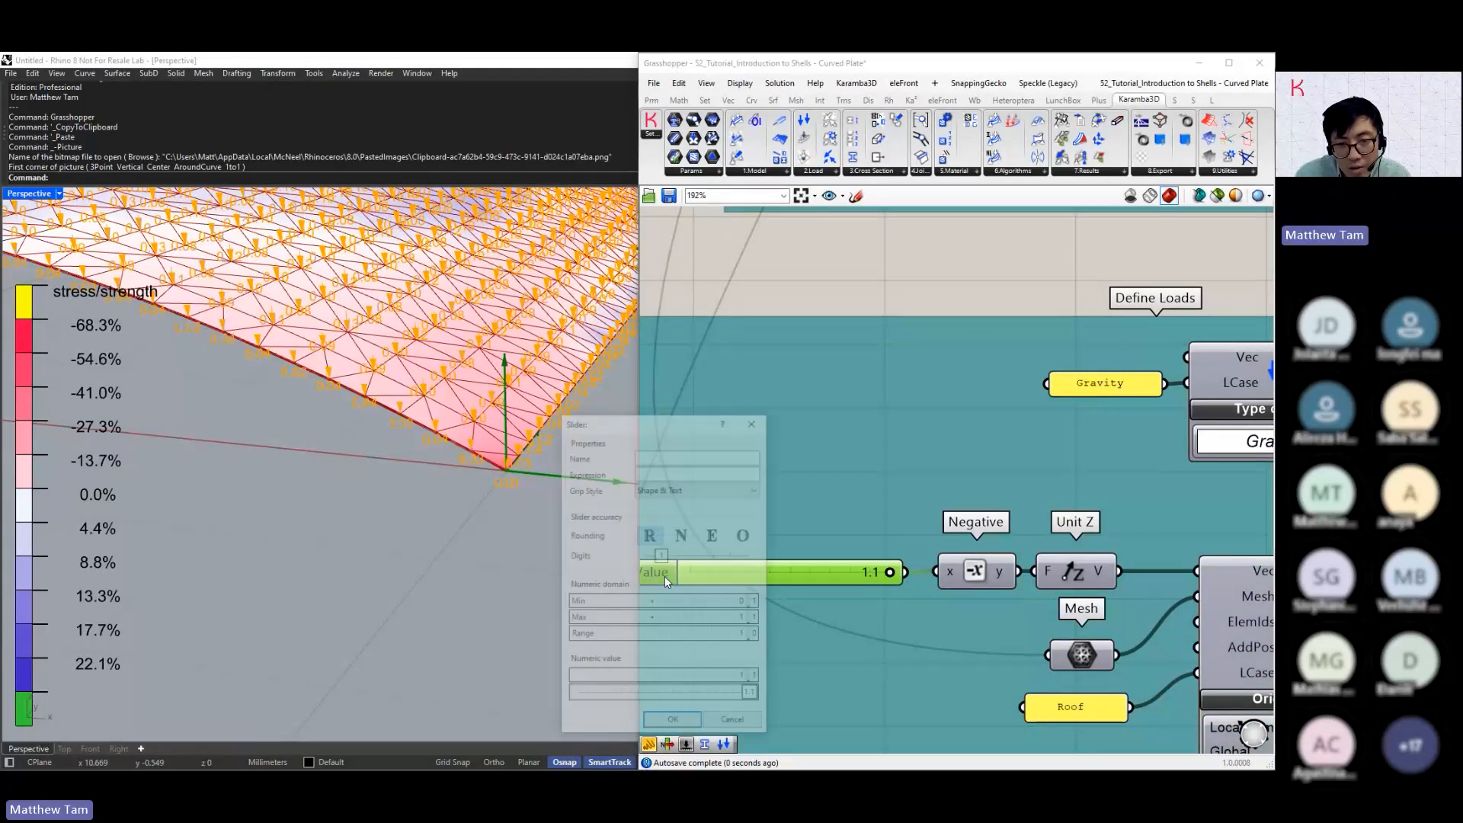
pyautogui.click(681, 619)
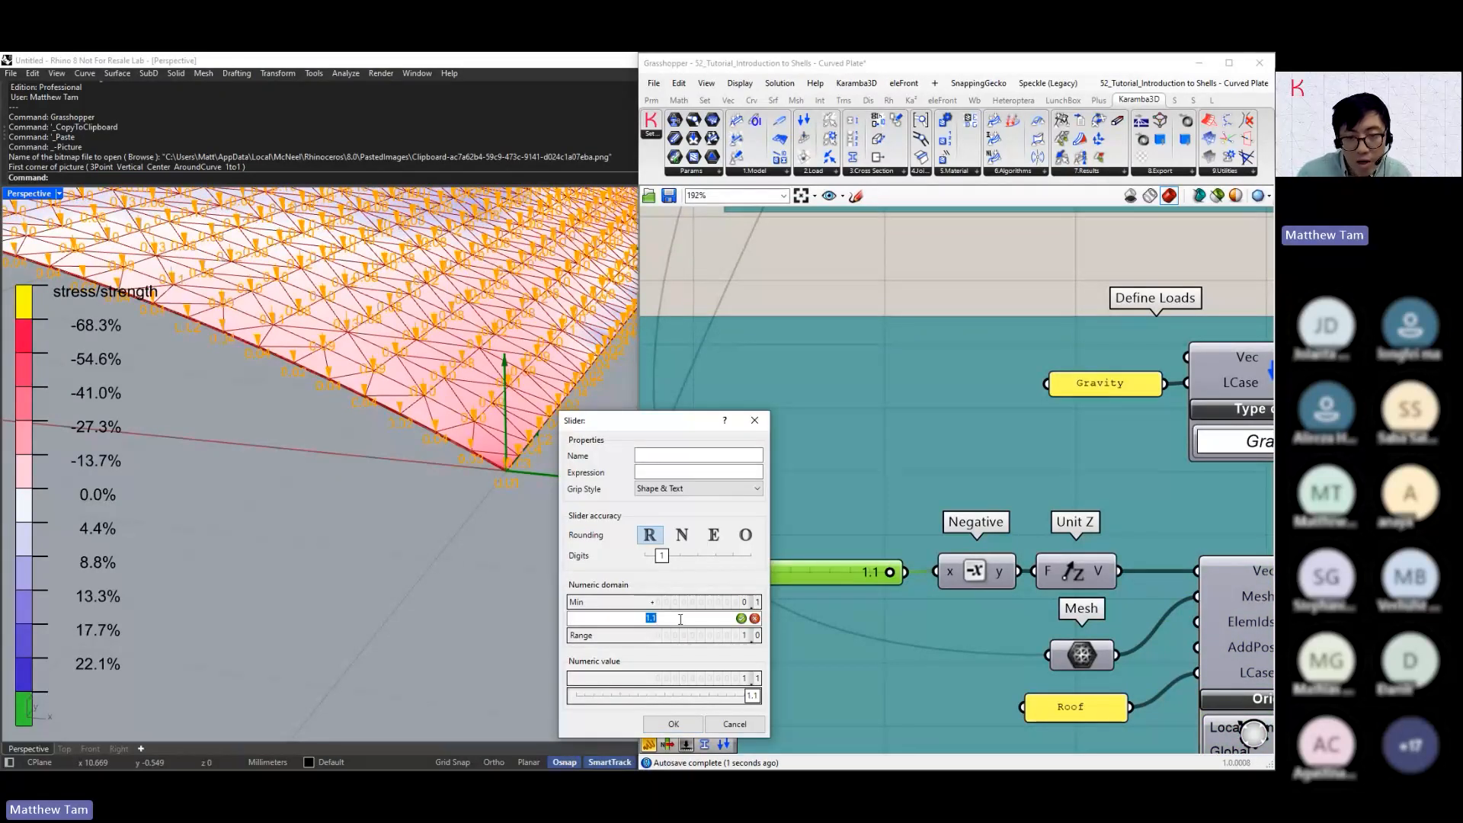
pyautogui.write('10')
pyautogui.press('Return')
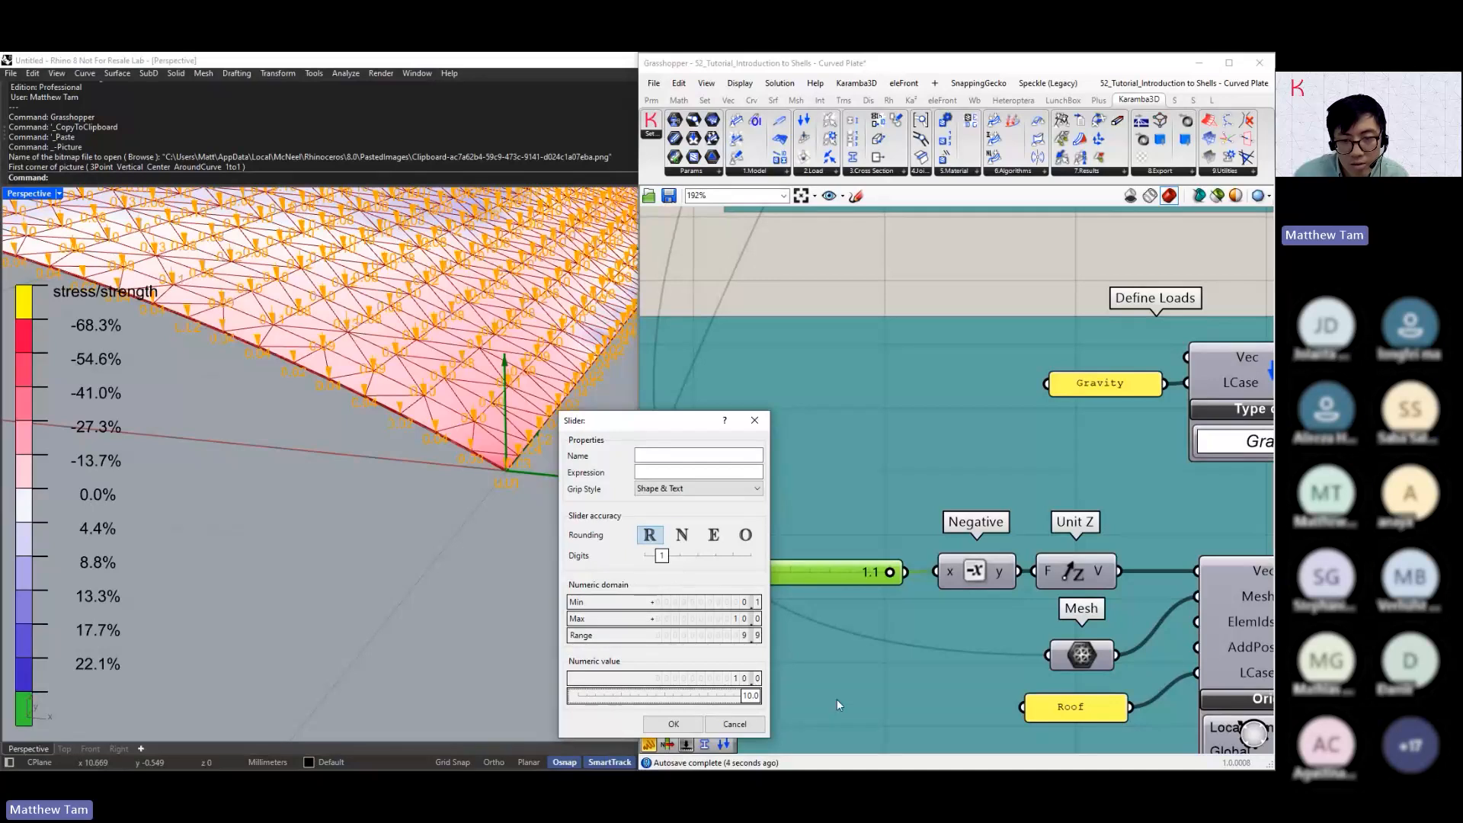
pyautogui.click(674, 723)
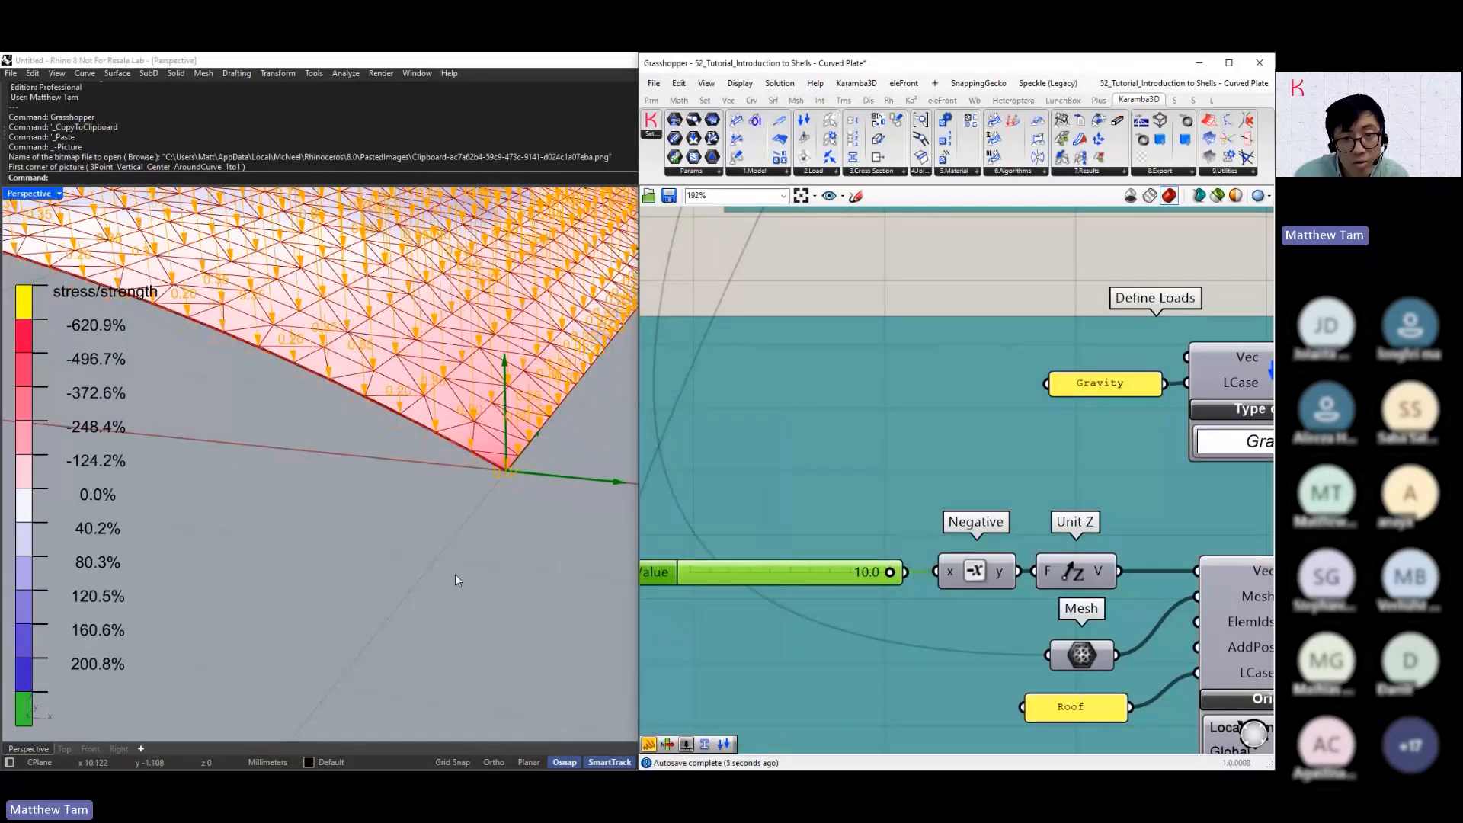
pyautogui.moveTo(455, 574); pyautogui.dragTo(529, 446, button='right')
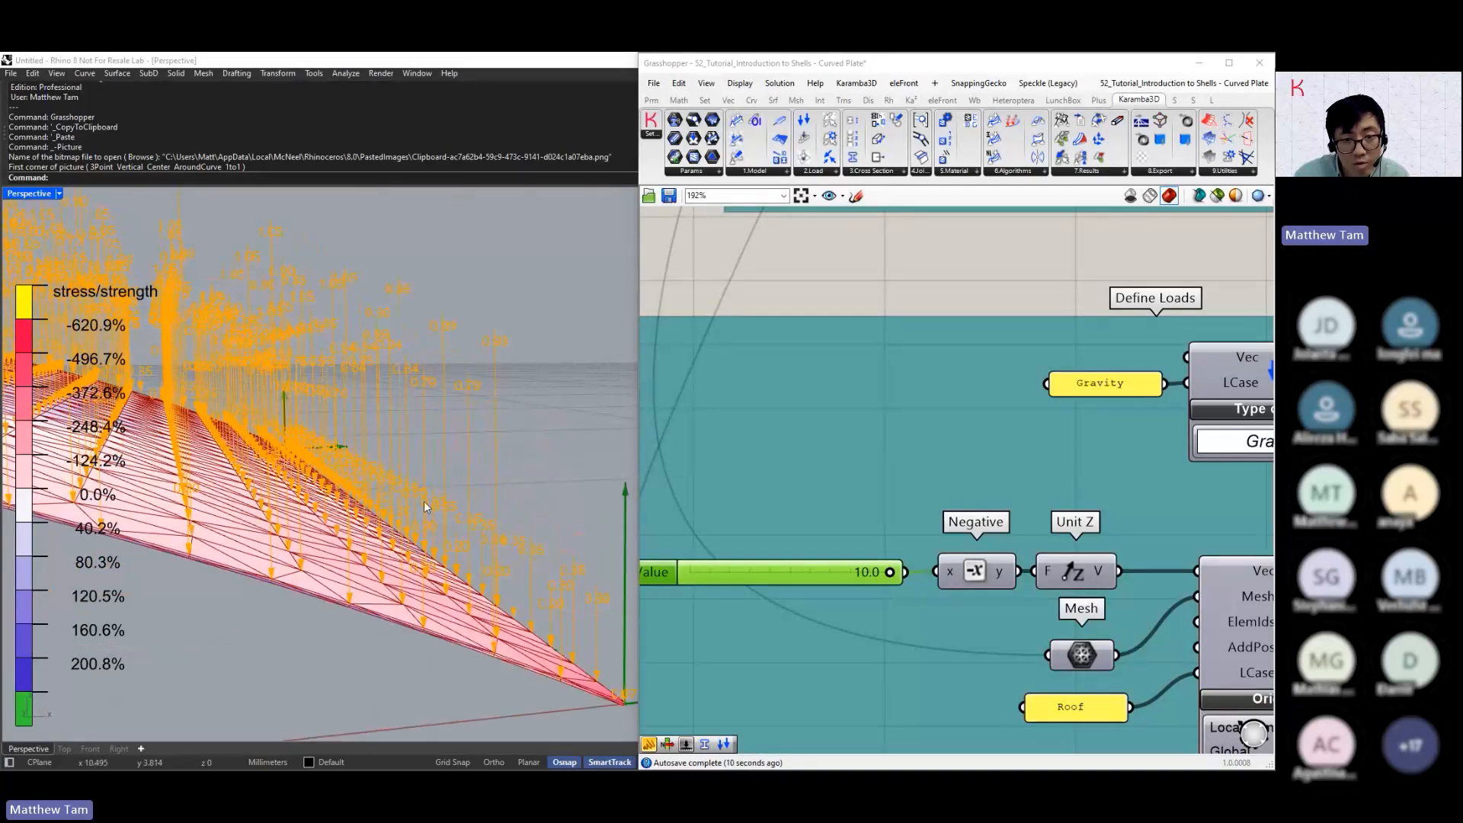
# Set the Roof mesh load's Orientation to Local to mesh and inspect the load directions from around the arch
pyautogui.scroll(-3, 884, 525)
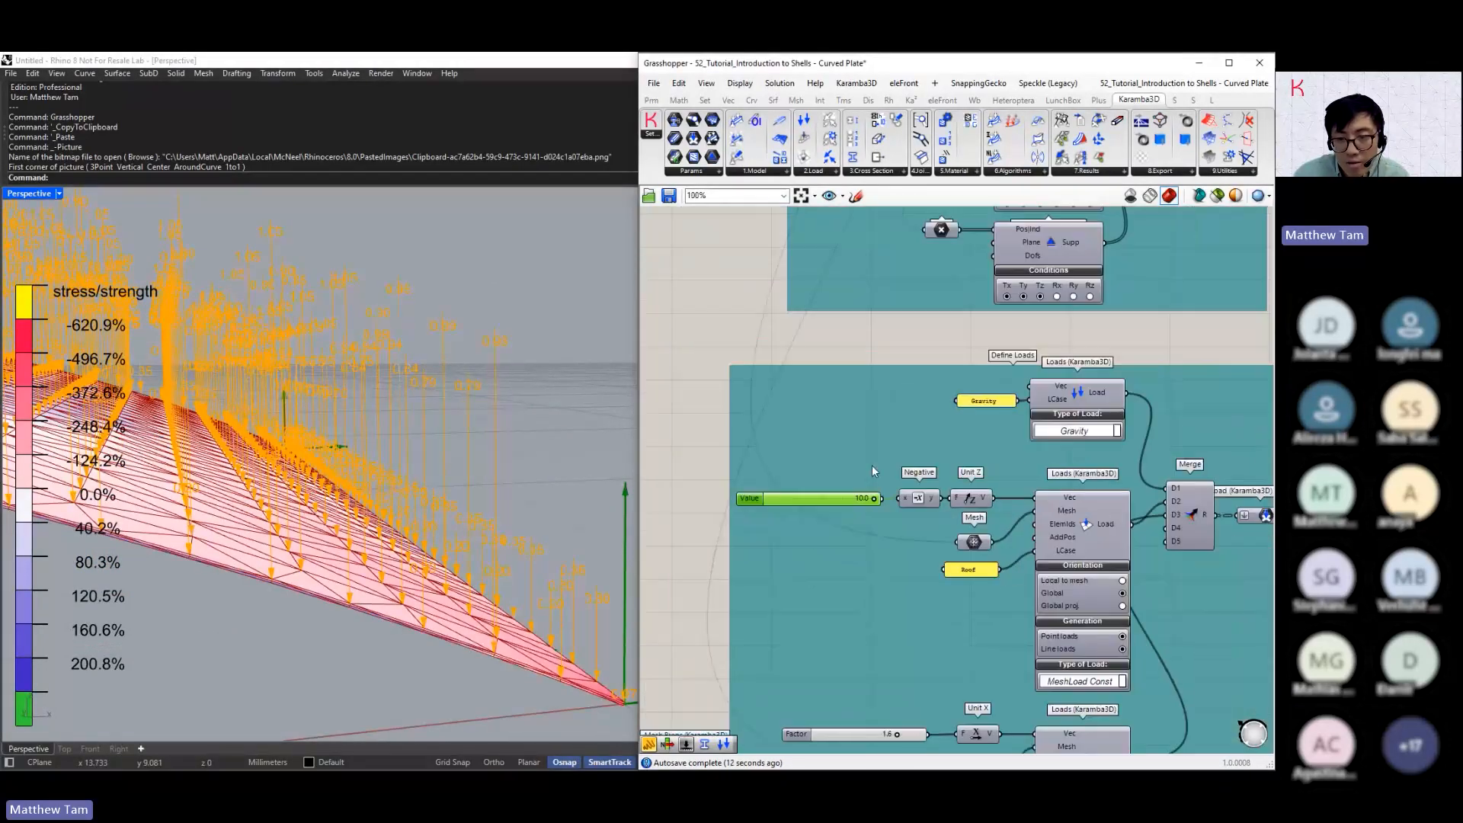
pyautogui.scroll(4, 1073, 588)
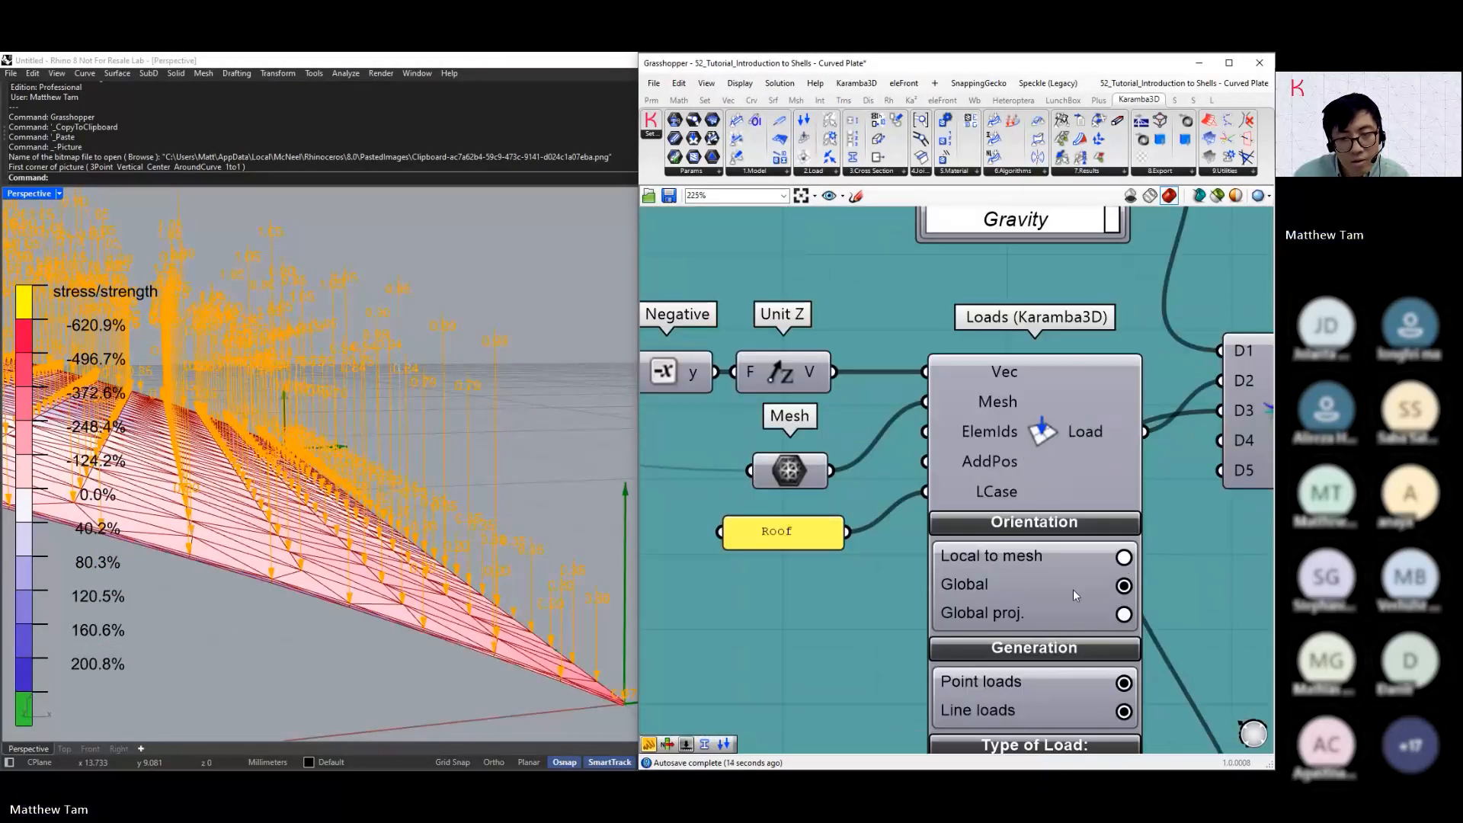
pyautogui.click(1122, 557)
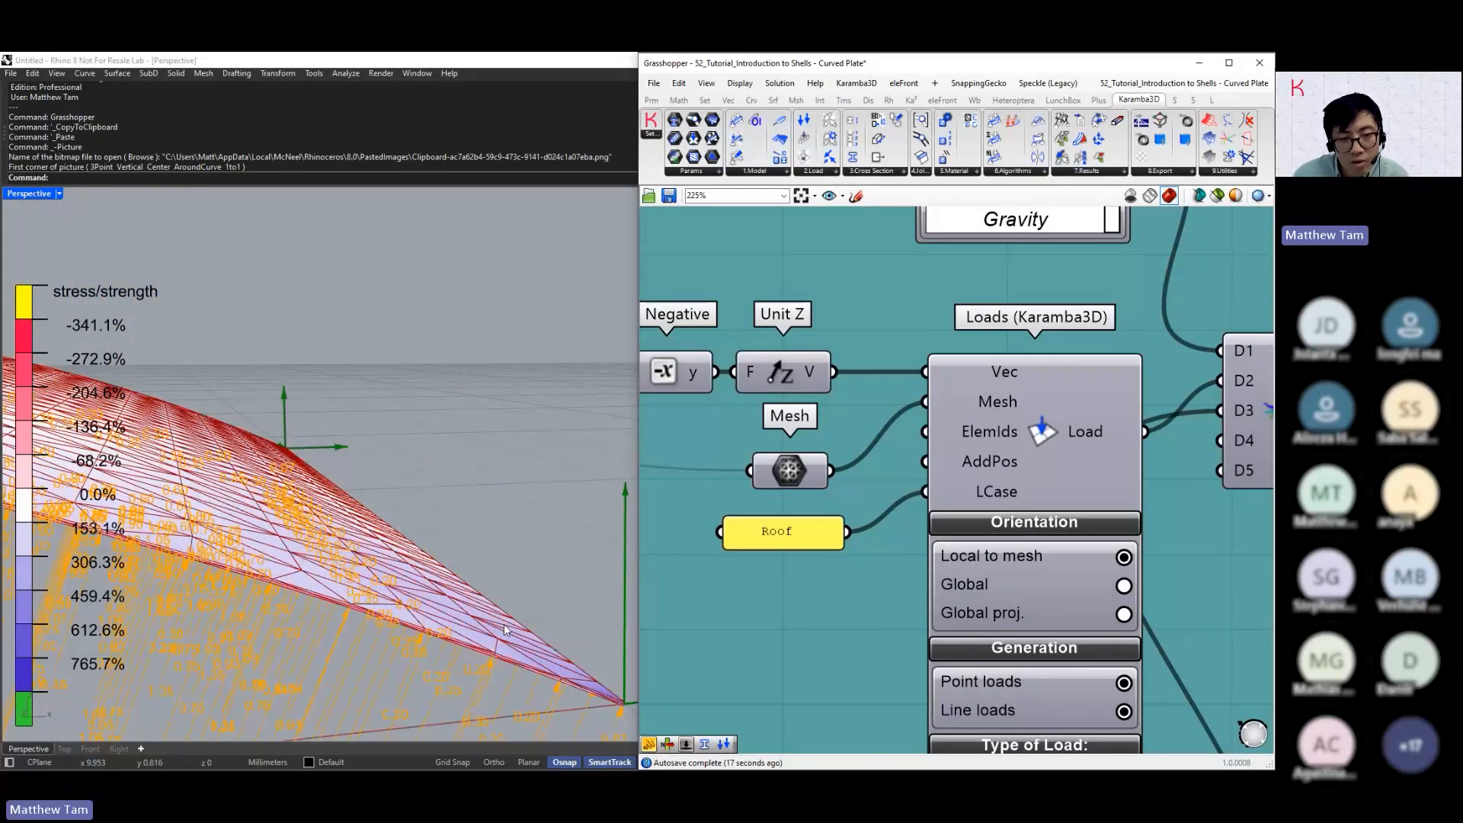
pyautogui.scroll(-3, 500, 444)
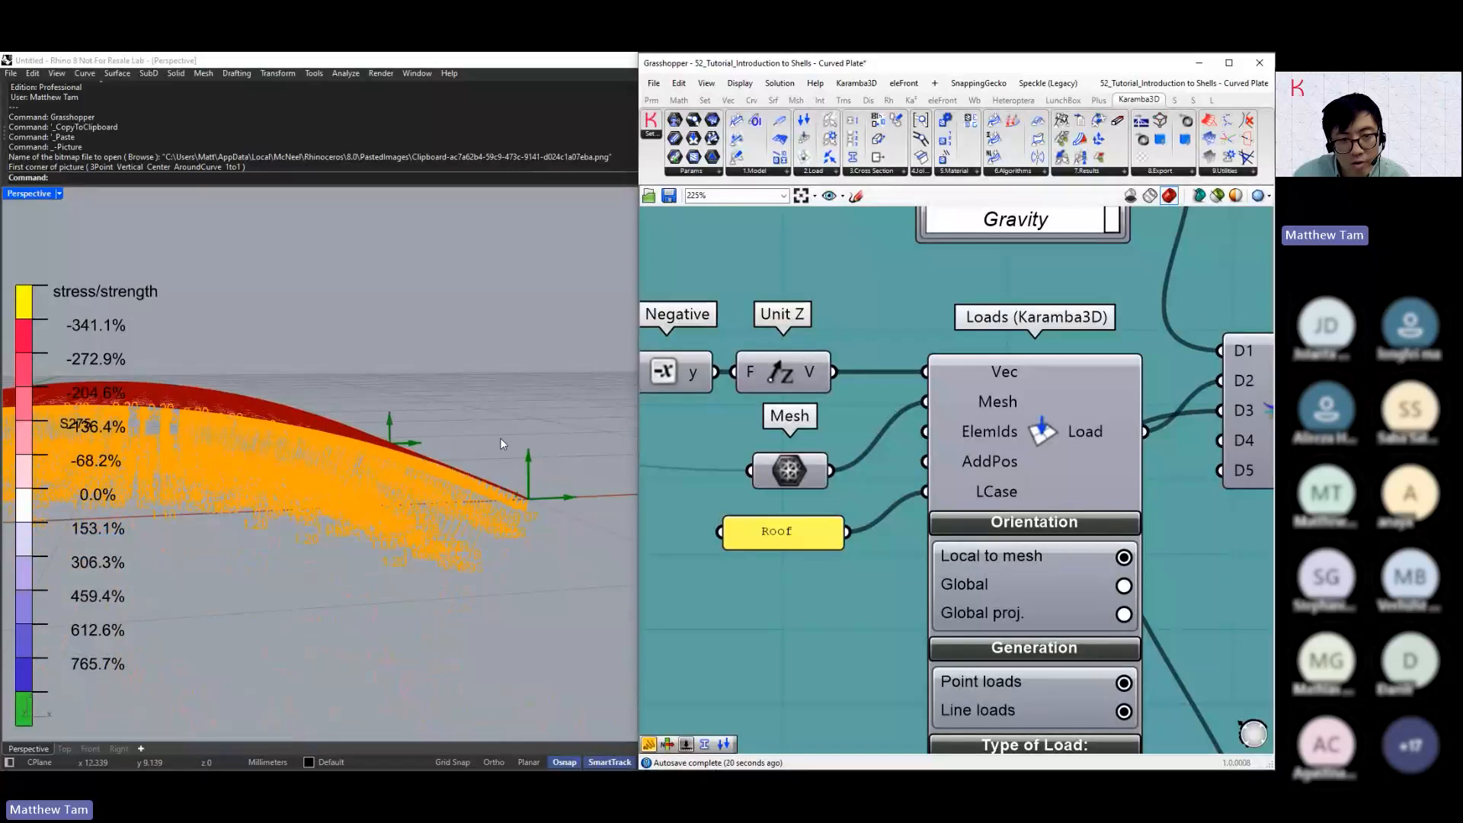
pyautogui.moveTo(501, 440); pyautogui.dragTo(550, 460, button='right')
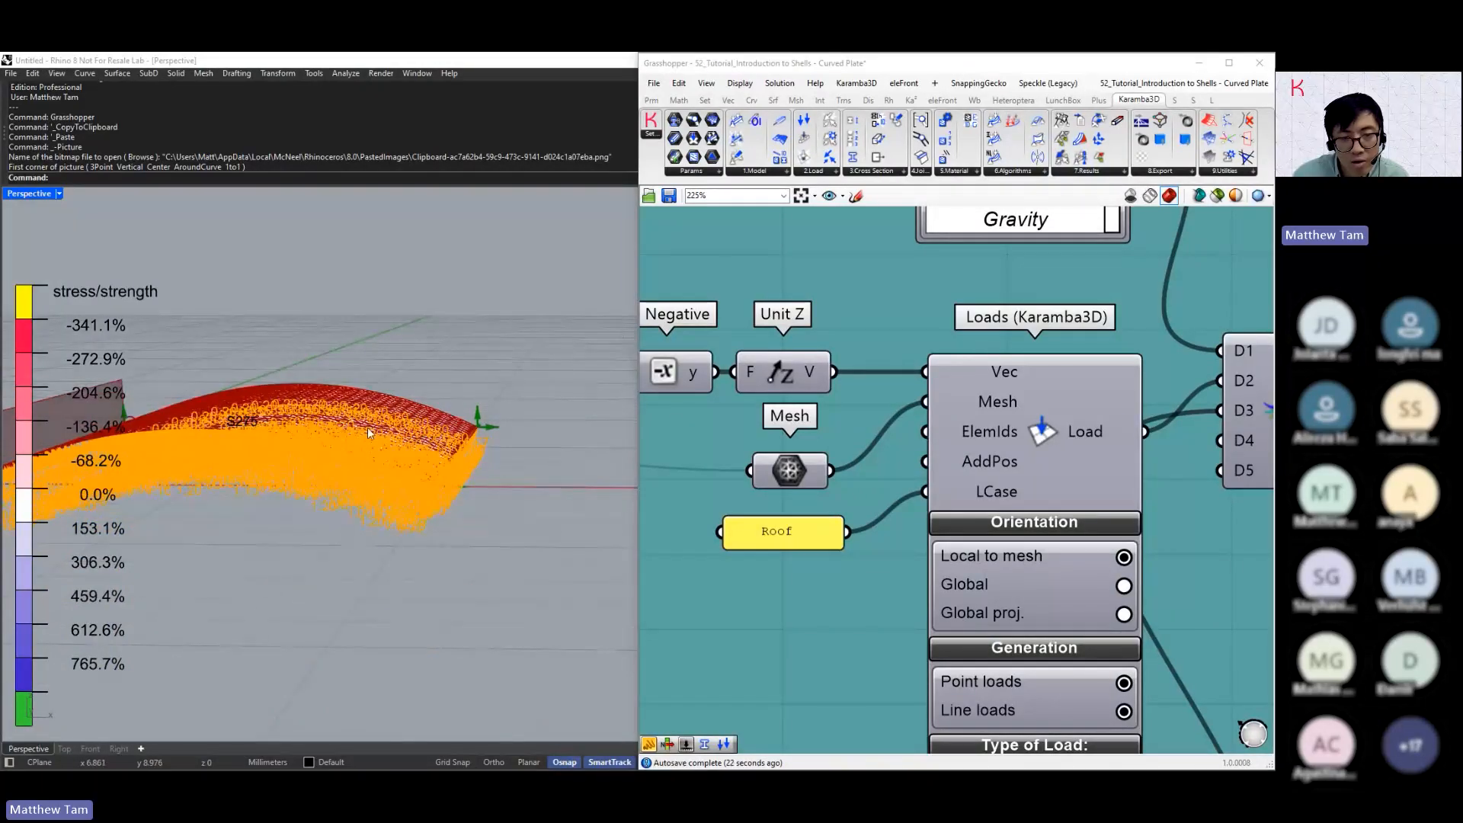
pyautogui.scroll(3, 367, 428)
pyautogui.moveTo(369, 431); pyautogui.dragTo(456, 485, button='right')
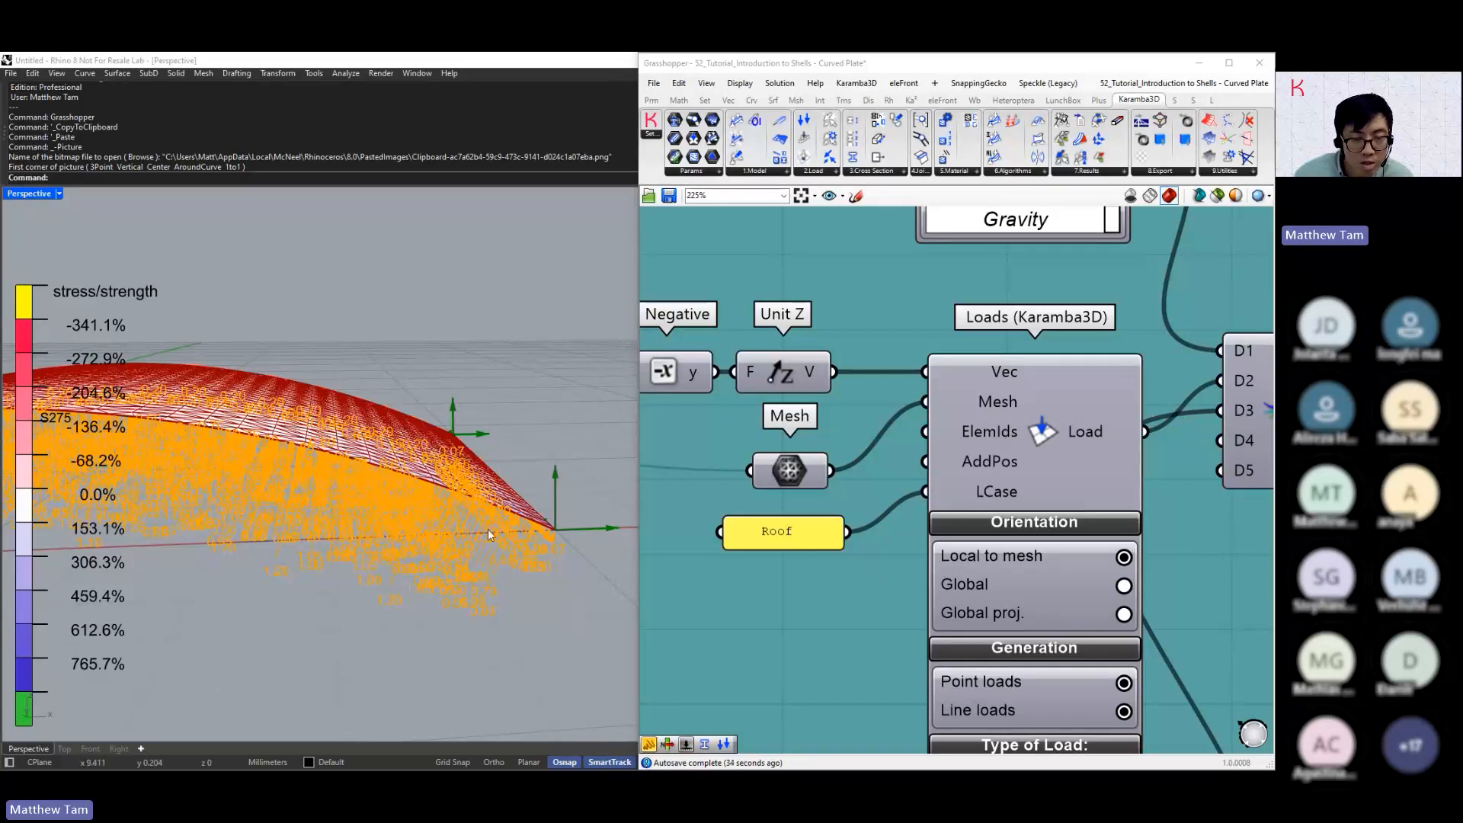
pyautogui.moveTo(496, 530); pyautogui.dragTo(579, 427, button='right')
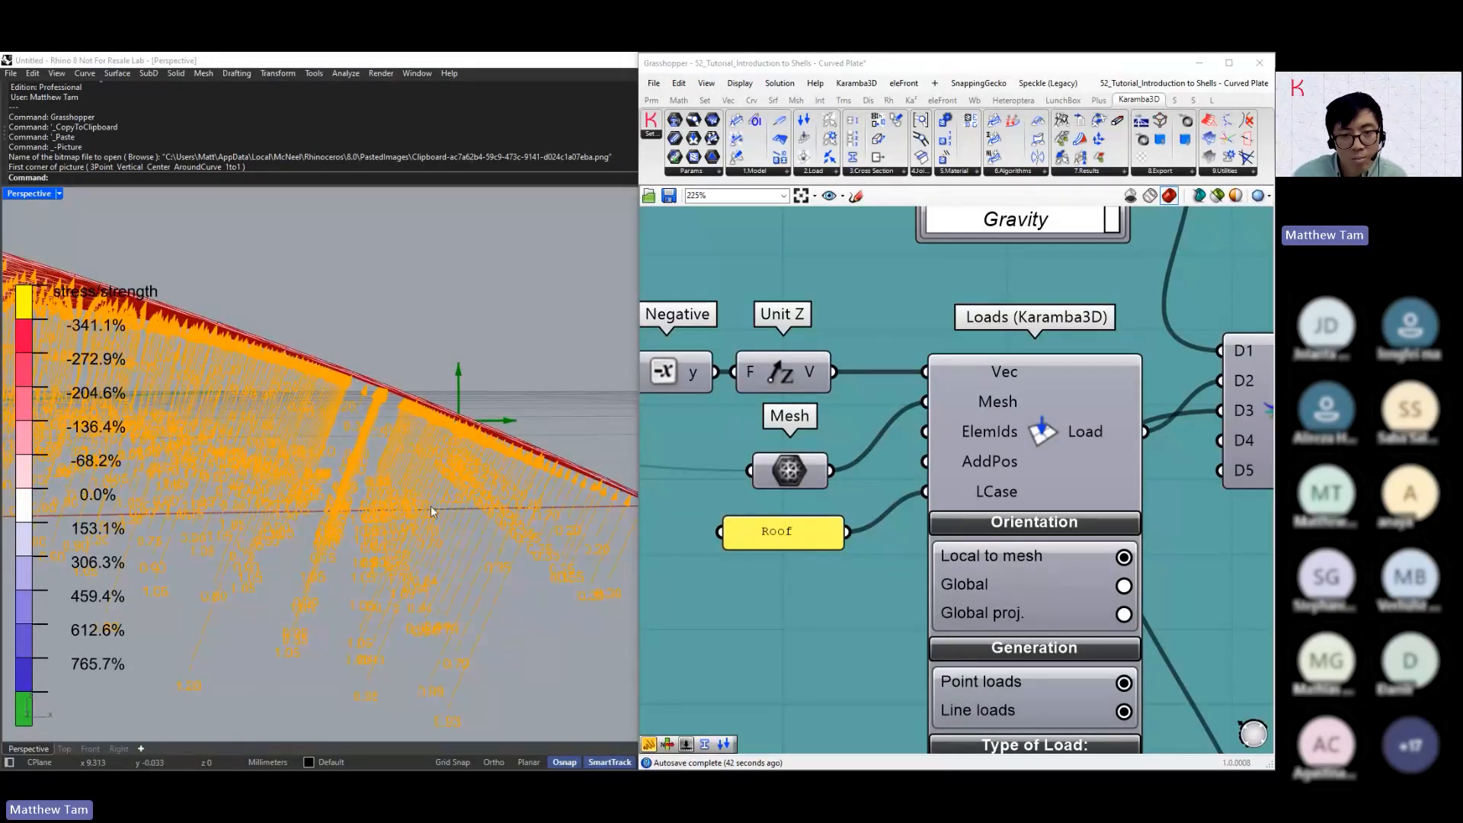
pyautogui.moveTo(505, 438); pyautogui.dragTo(499, 312, button='right')
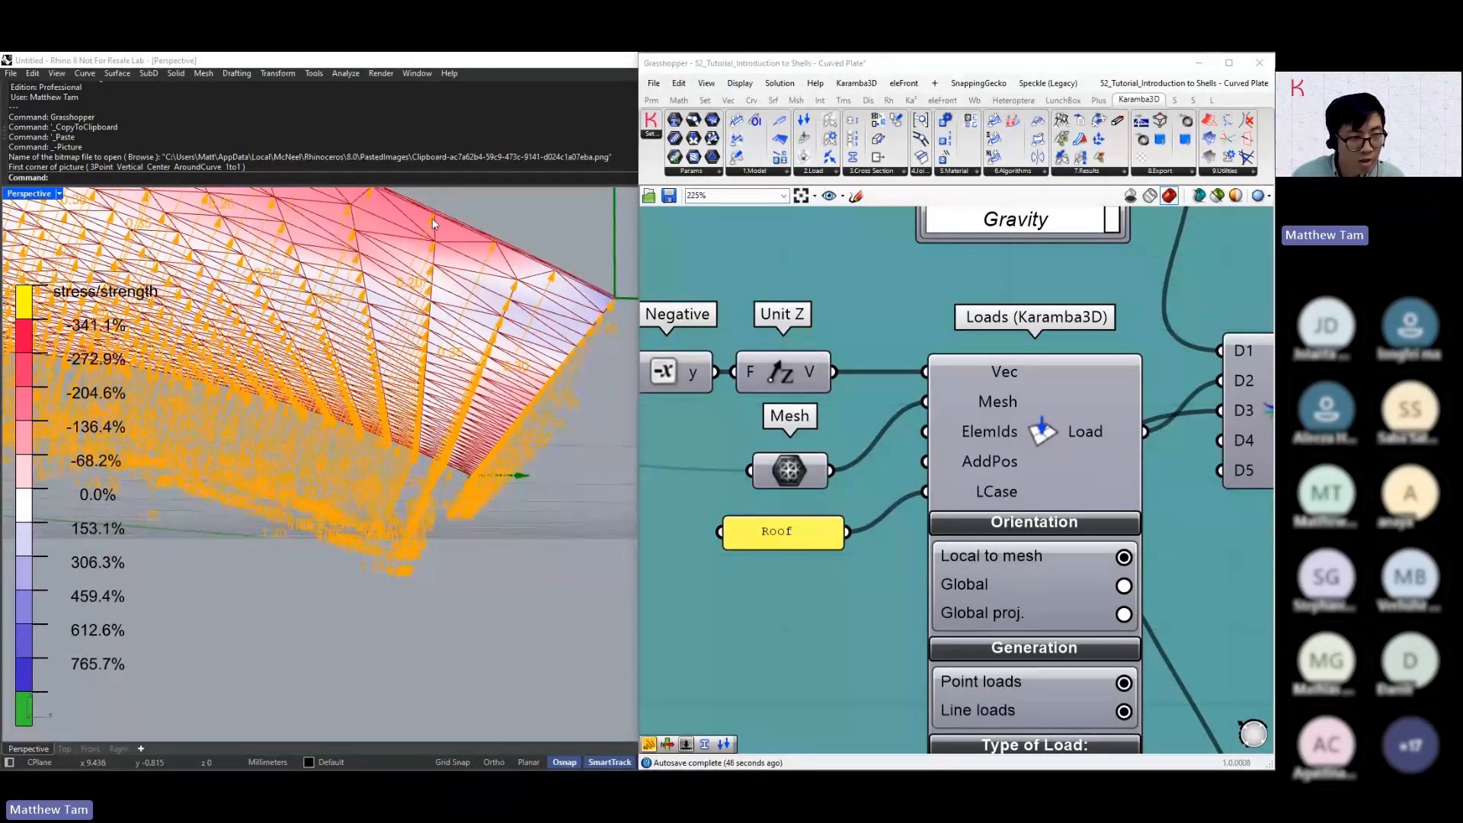
pyautogui.moveTo(465, 324); pyautogui.dragTo(469, 351, button='right')
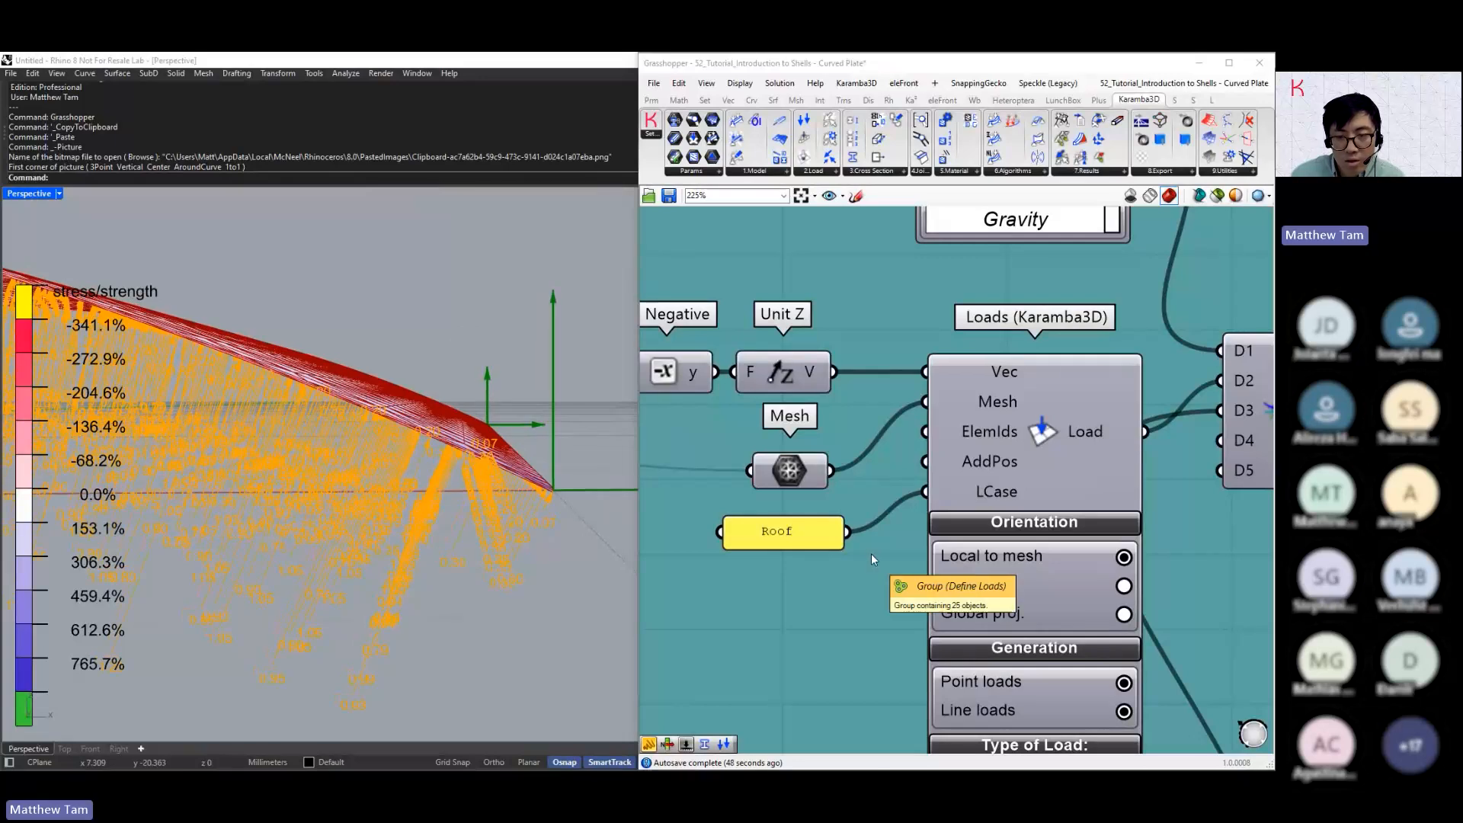
# Switch the Roof mesh load's Orientation to Global proj. and inspect the projected load arrows along the arch
pyautogui.click(1124, 615)
pyautogui.click(1123, 615)
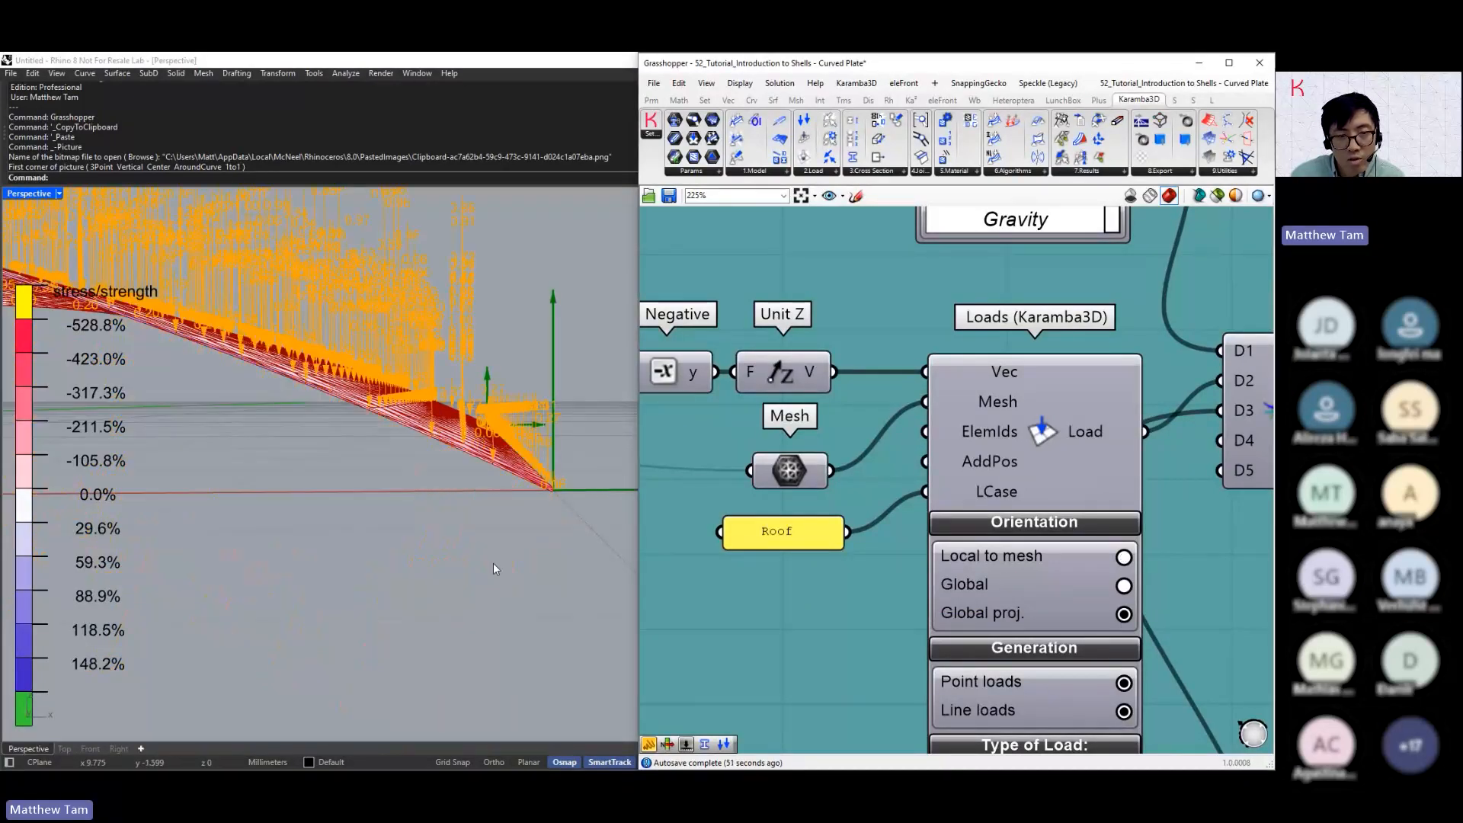
pyautogui.moveTo(492, 563); pyautogui.dragTo(489, 432, button='right')
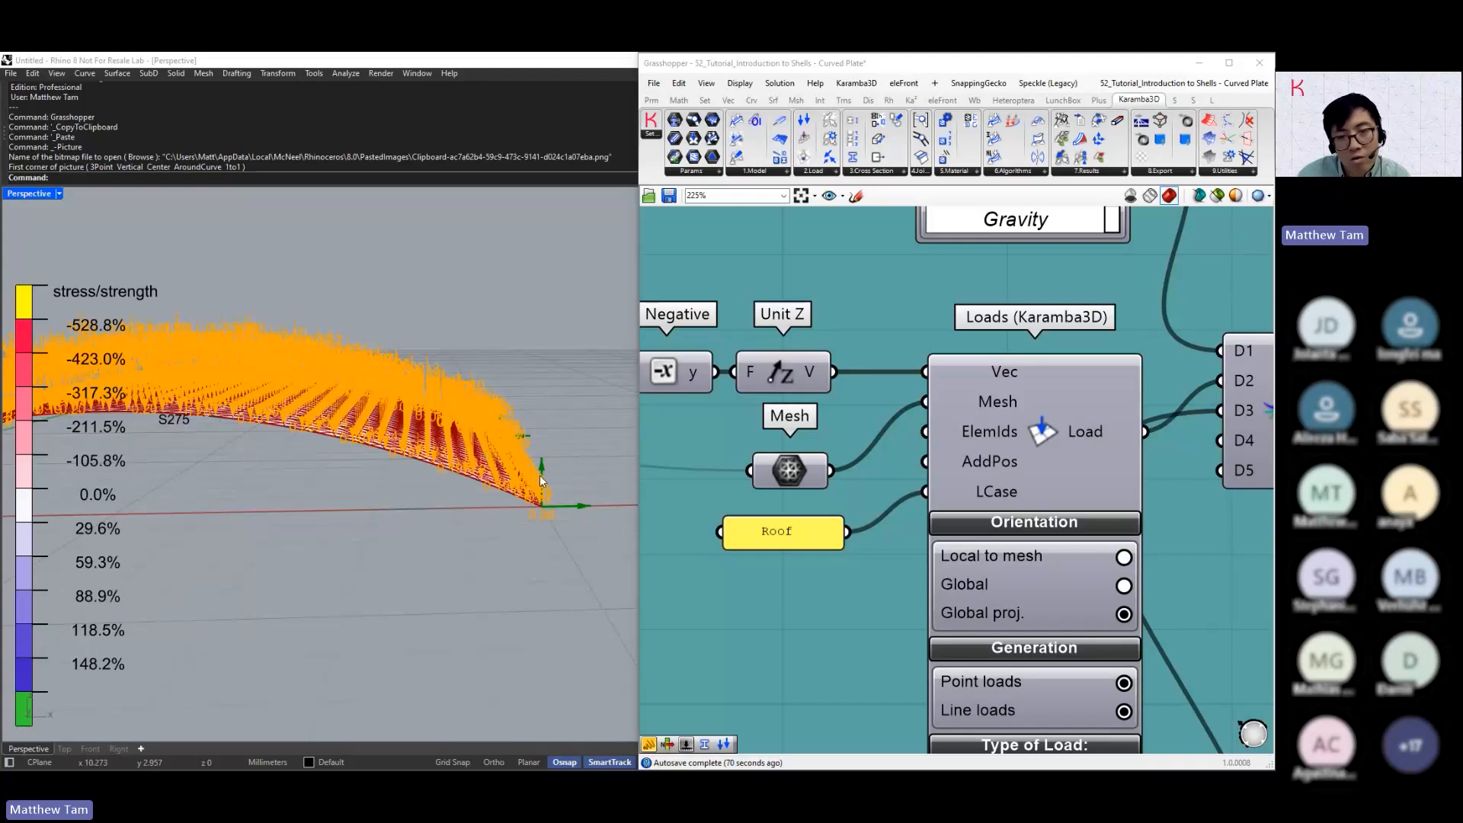
pyautogui.moveTo(550, 446)
pyautogui.mouseDown(button='right')
pyautogui.moveTo(545, 418)
pyautogui.moveTo(524, 418)
pyautogui.moveTo(529, 442)
pyautogui.mouseUp(button='right')
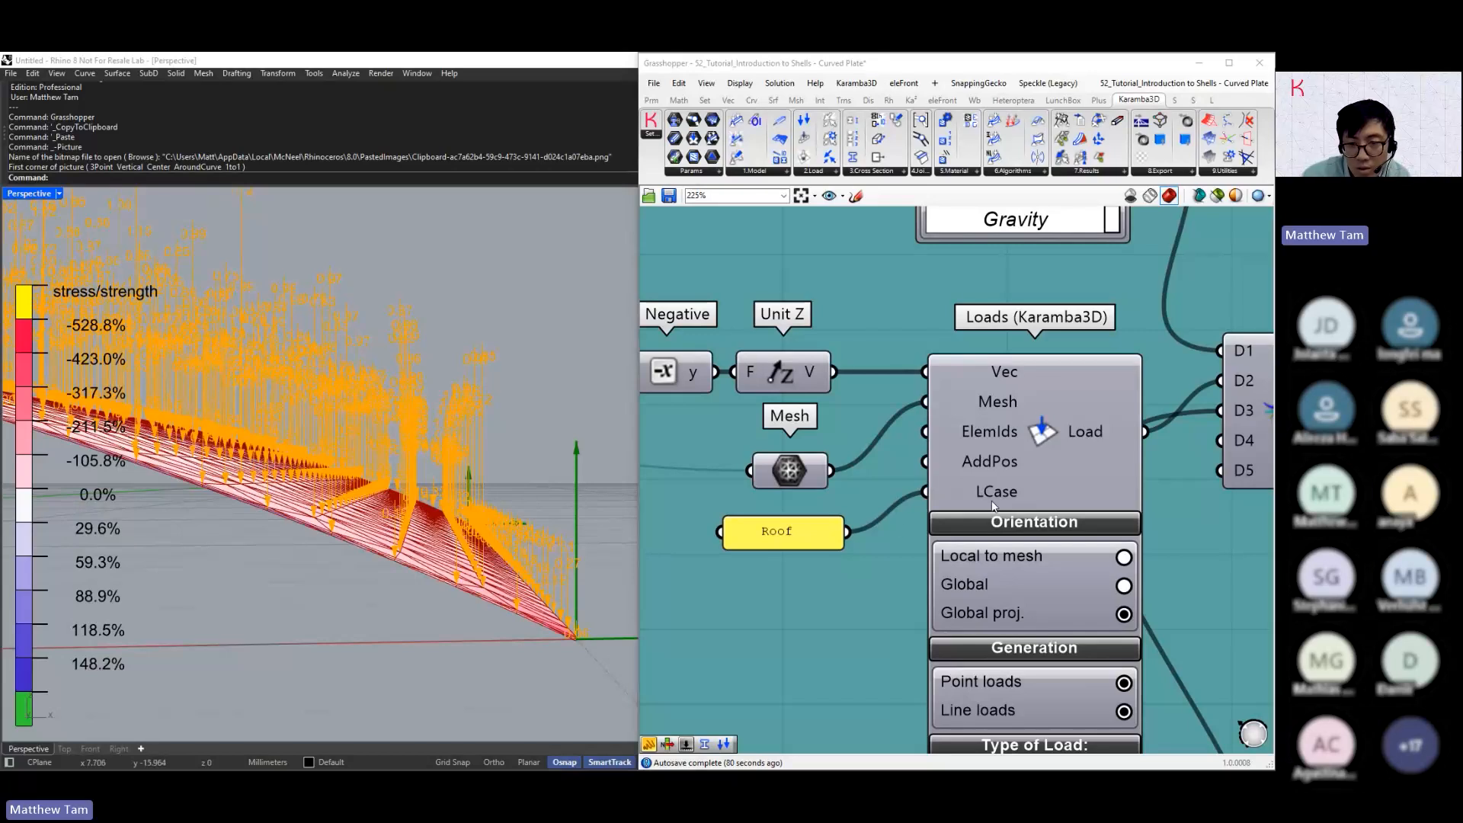
pyautogui.scroll(-5, 921, 450)
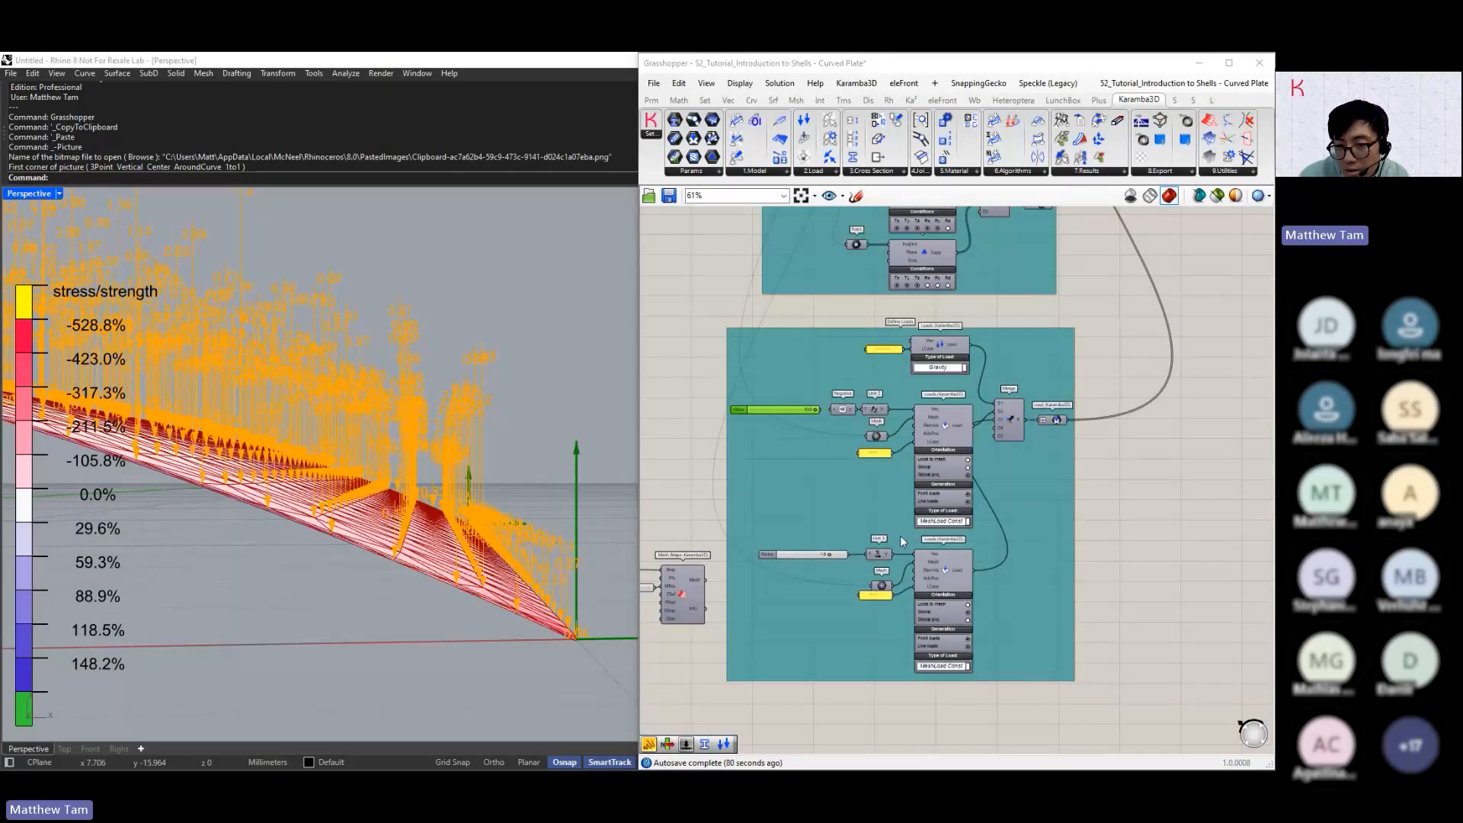
pyautogui.scroll(2, 899, 535)
pyautogui.scroll(3, 958, 383)
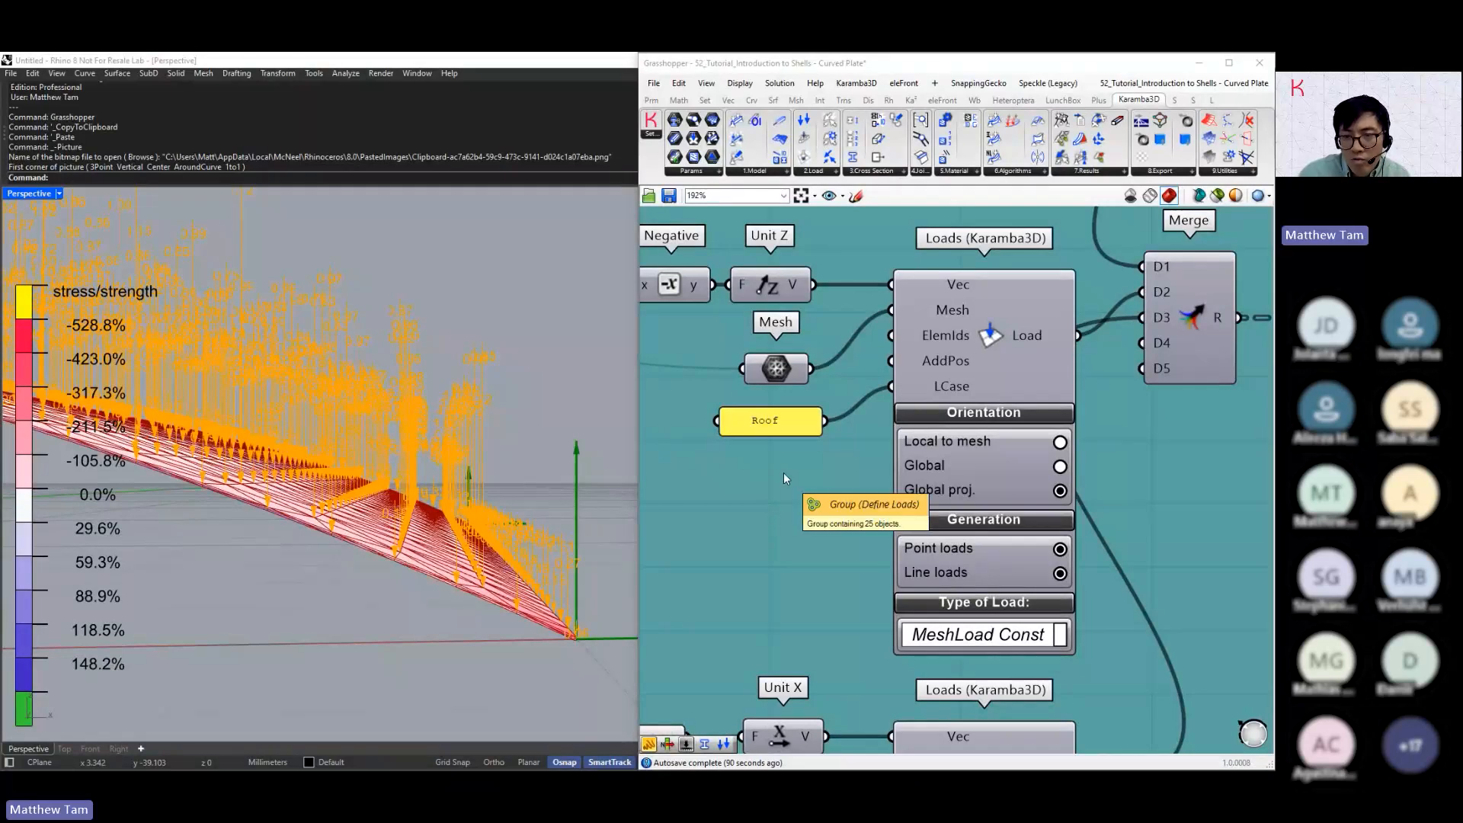
pyautogui.scroll(-10, 783, 479)
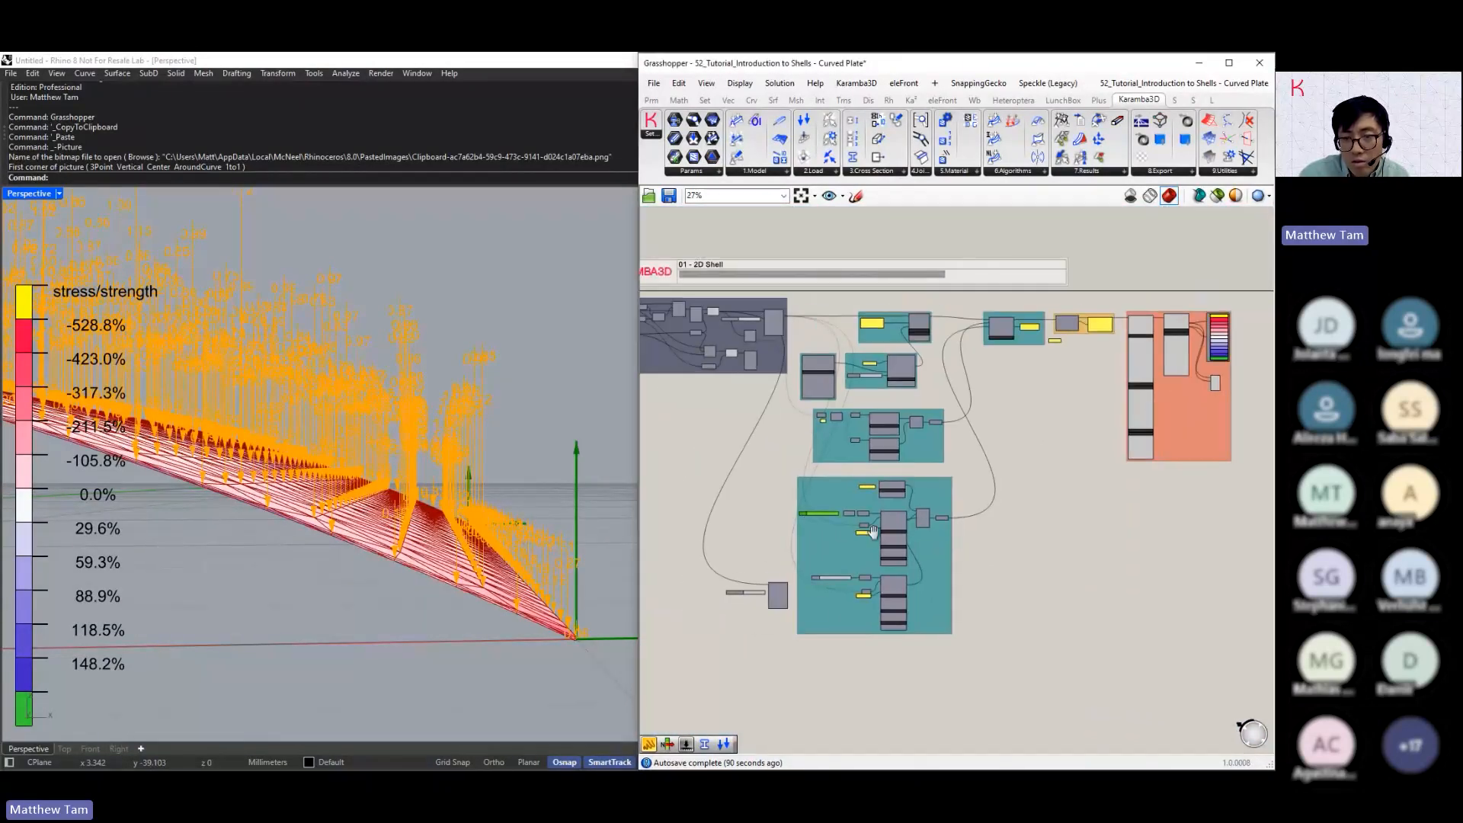
# Return to the Create Geometry group and look through the Karamba3D joint components on offer
pyautogui.moveTo(873, 531); pyautogui.dragTo(962, 553, button='right')
pyautogui.scroll(3, 814, 407)
pyautogui.moveTo(814, 407); pyautogui.dragTo(874, 479, button='right')
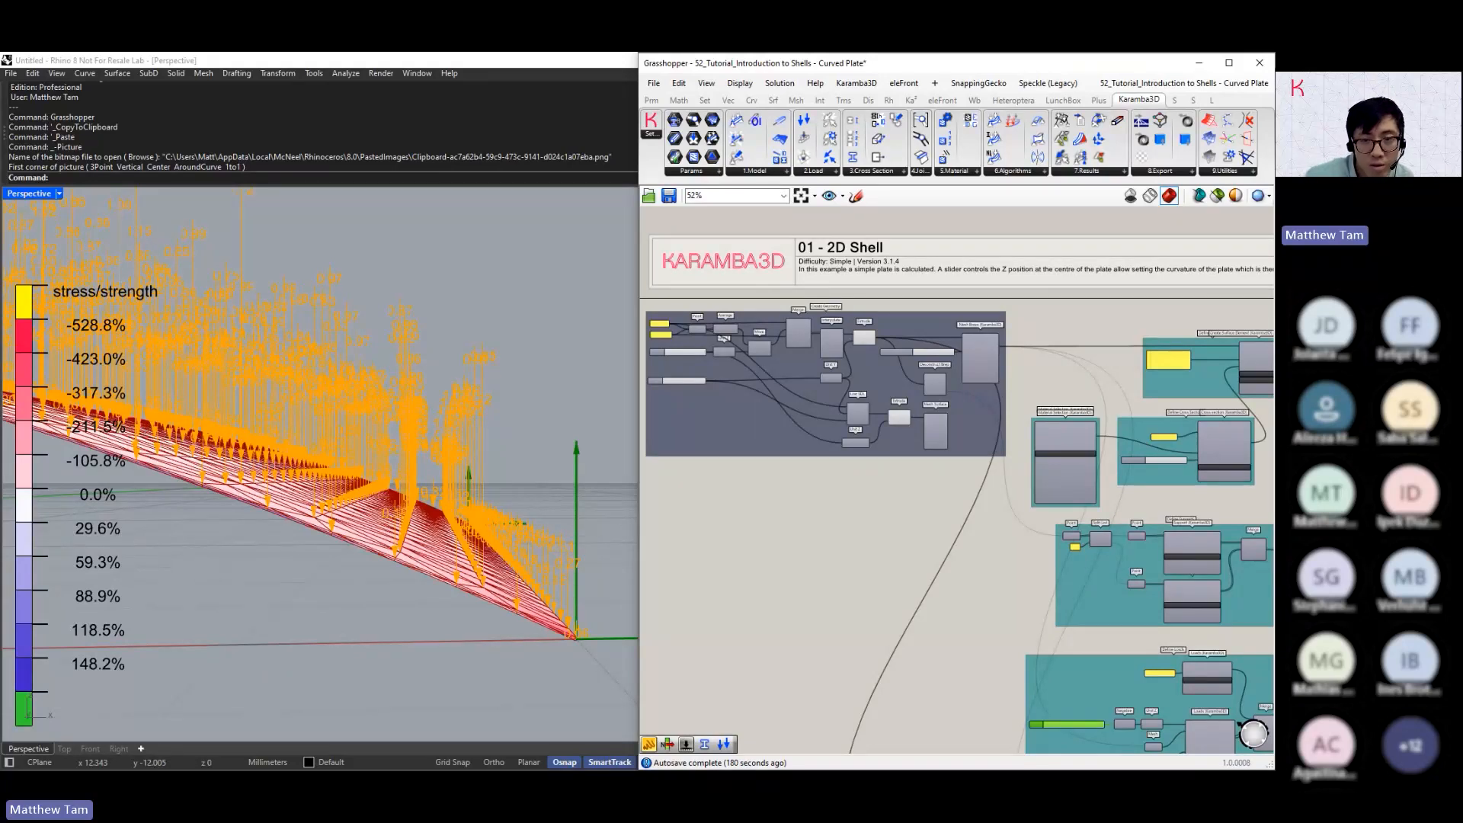
pyautogui.scroll(5, 743, 368)
pyautogui.moveTo(947, 349); pyautogui.dragTo(921, 379, button='right')
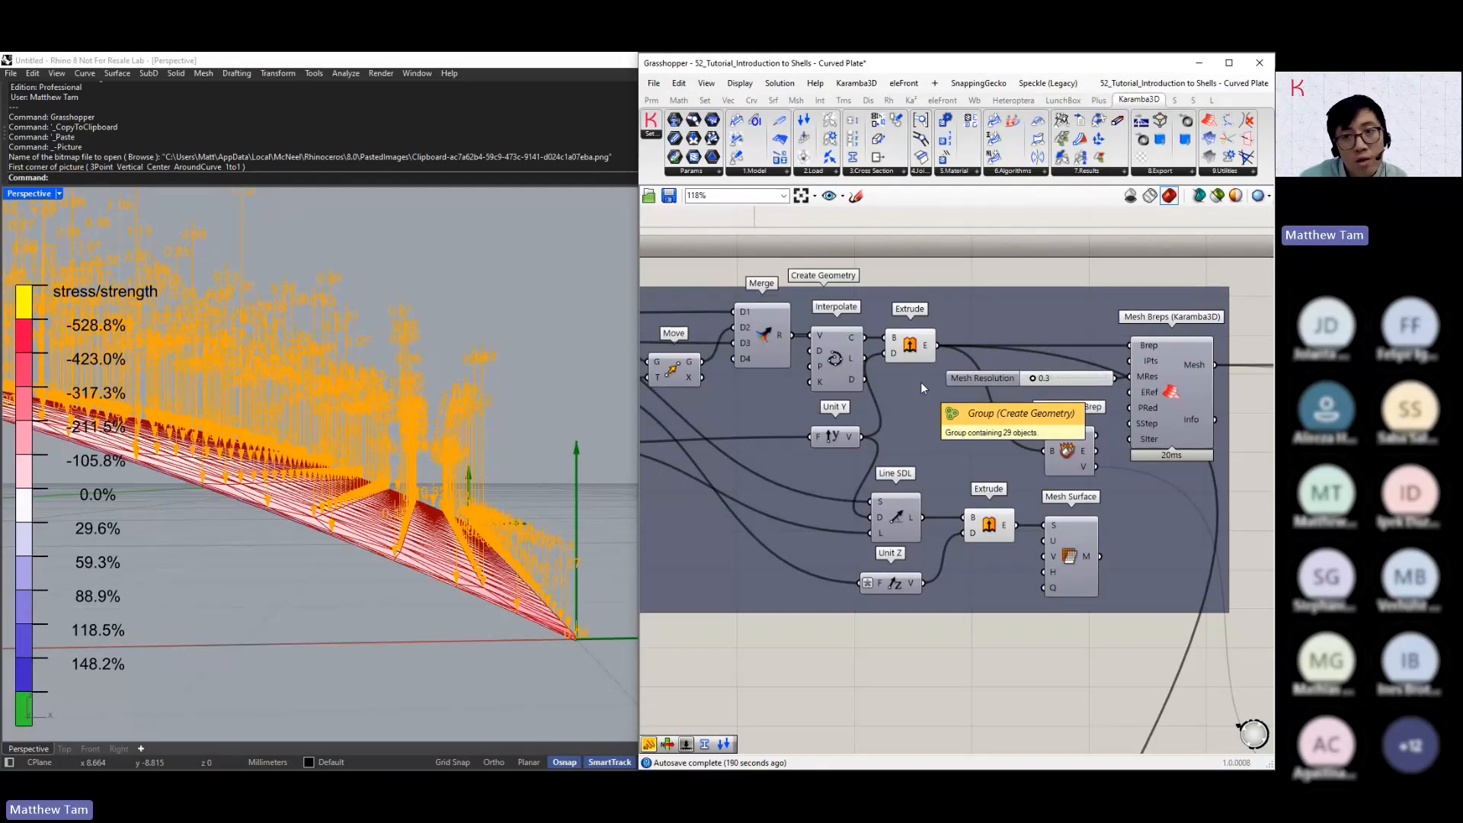
pyautogui.click(918, 173)
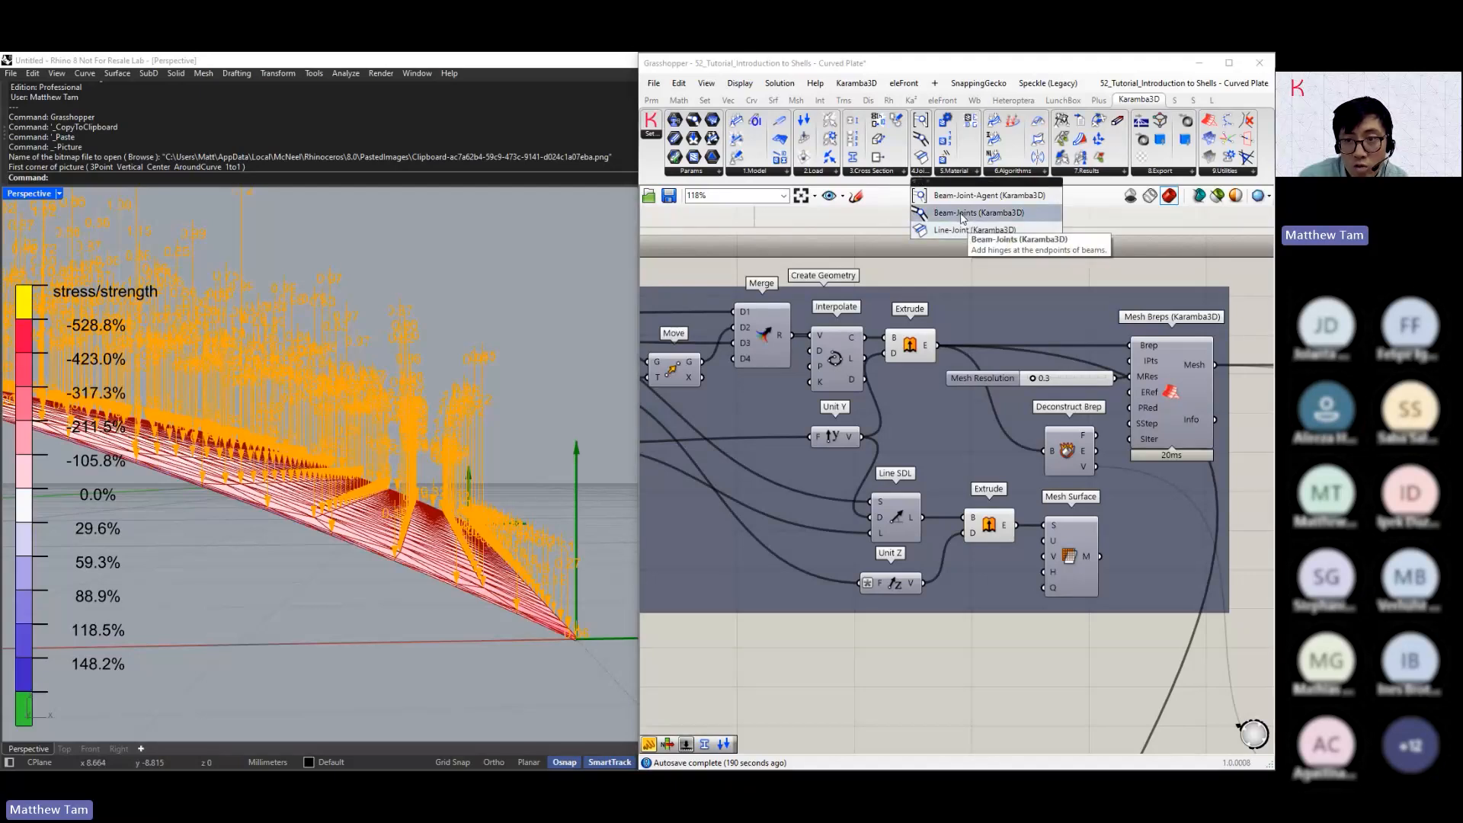